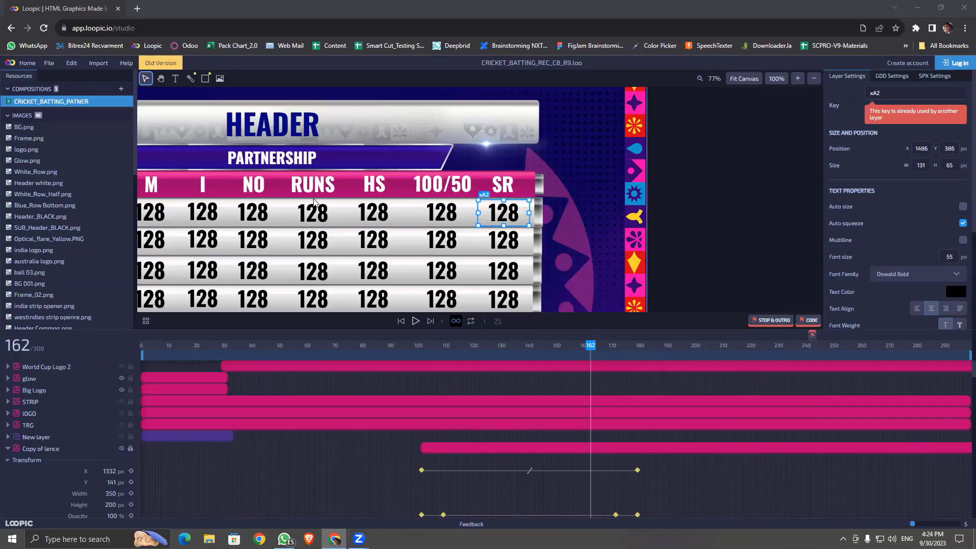
Step: Centre the whole graphic on the canvas and select the HEADER text layer (Oswald Bold, 75 px)
left_click(670, 224)
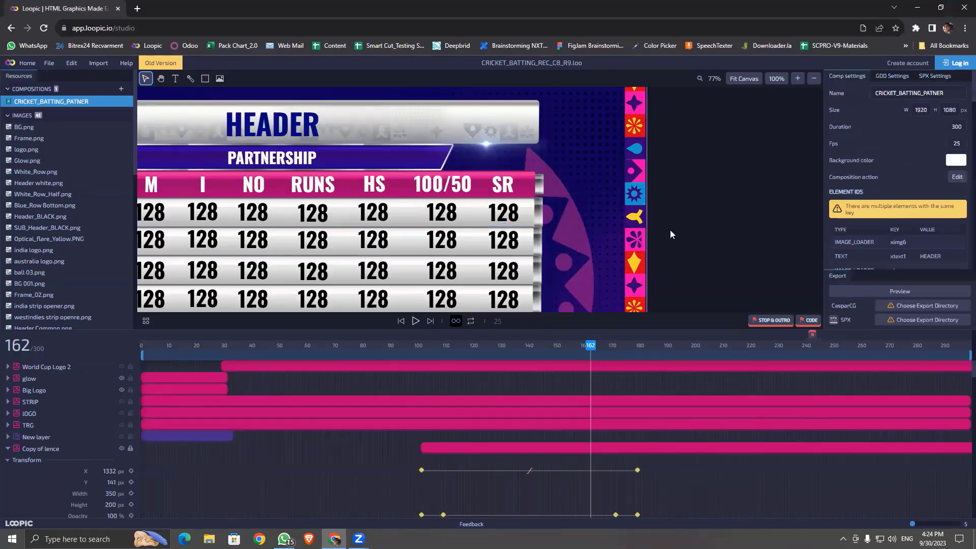
key("h")
left_click_drag(587, 188, 772, 202)
key("v")
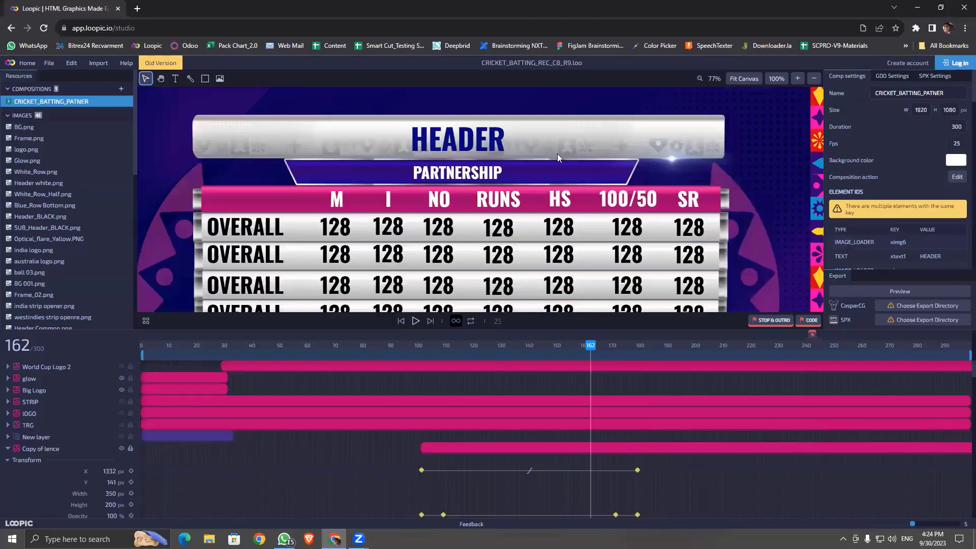
left_click(491, 143)
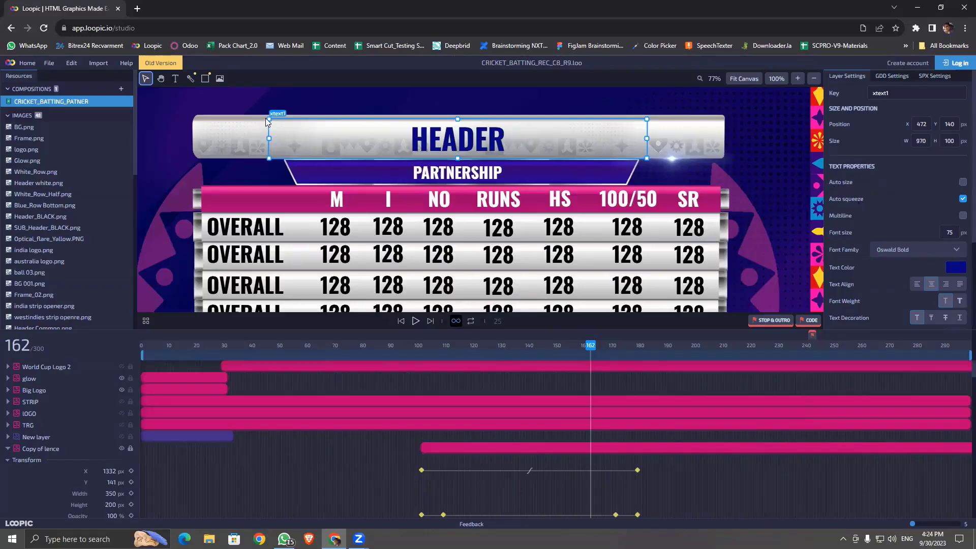
Step: Compare the header bar image's and HEADER text layer's settings, then minimise the browser
left_click(198, 138)
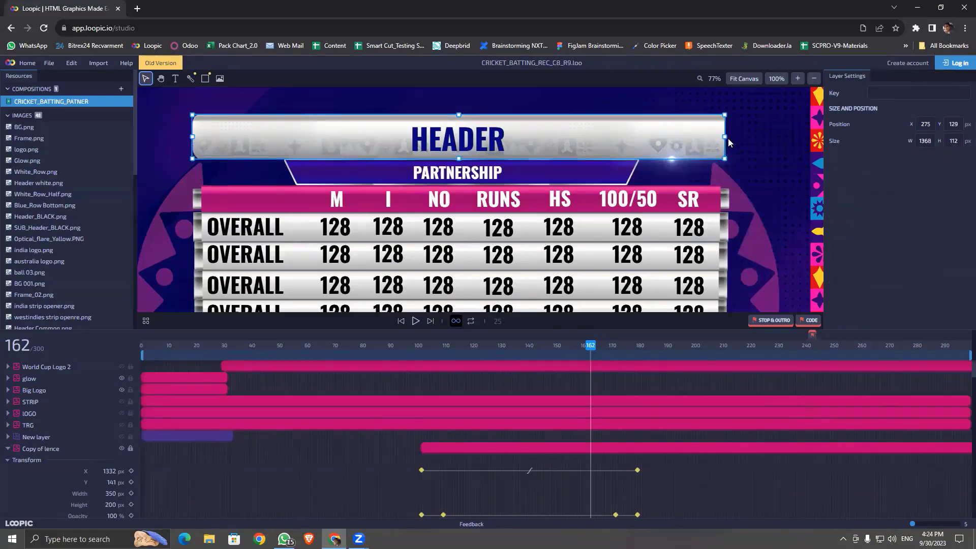
left_click(427, 145)
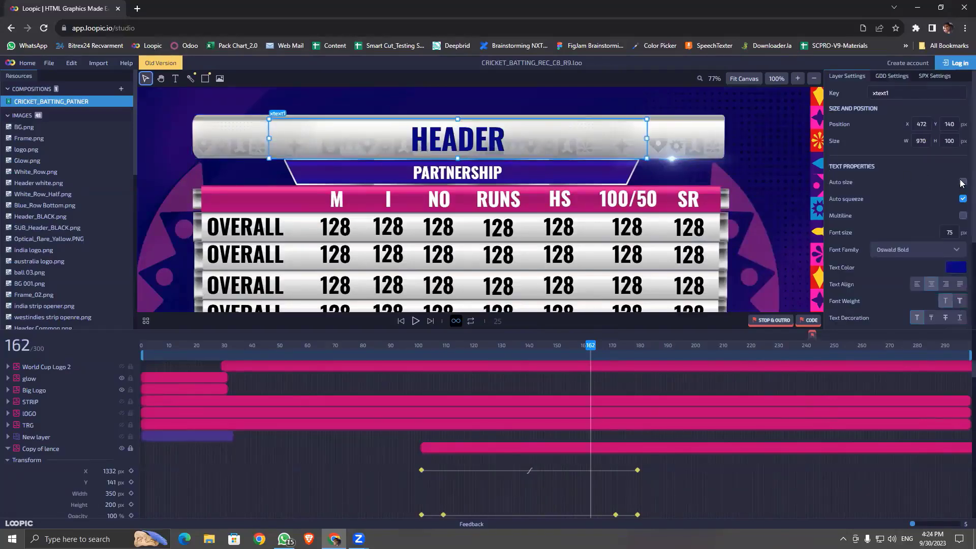
left_click(324, 146)
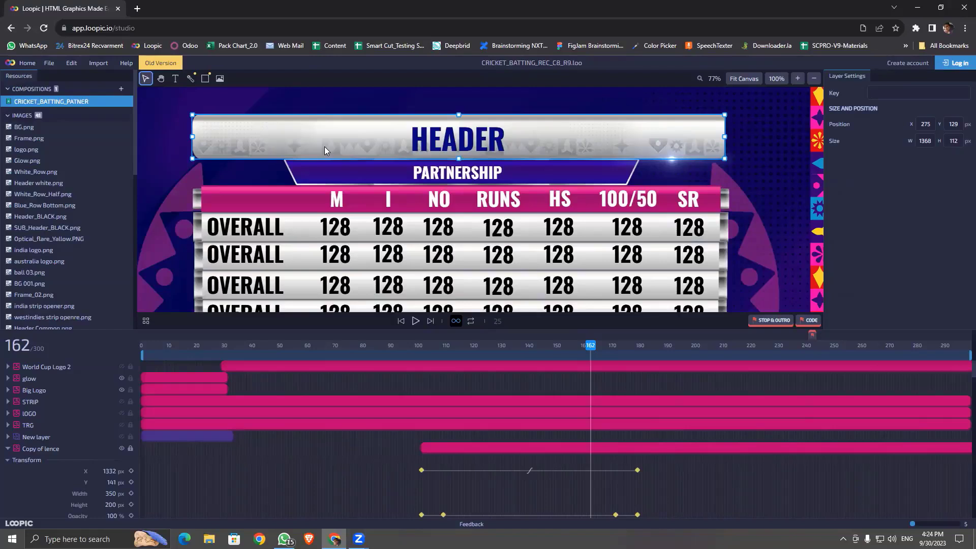
left_click(427, 147)
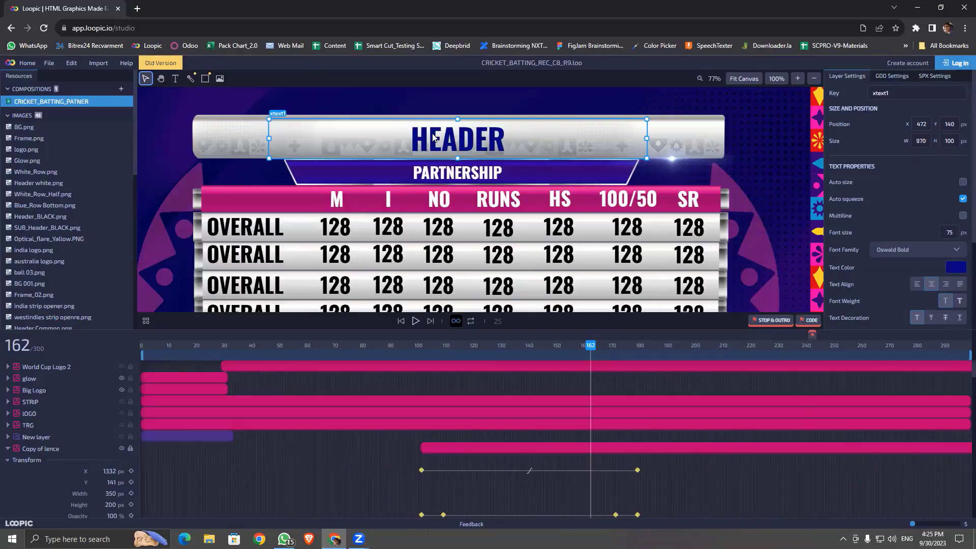
left_click(11, 539)
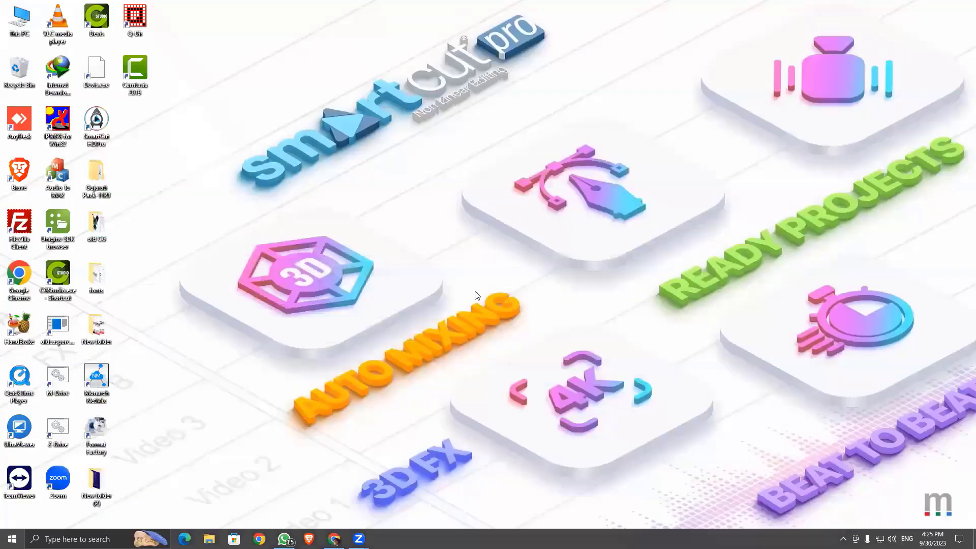
Step: Restore the Loopic browser window and open File Explorer at This PC
mouse_move(335, 539)
left_click(334, 539)
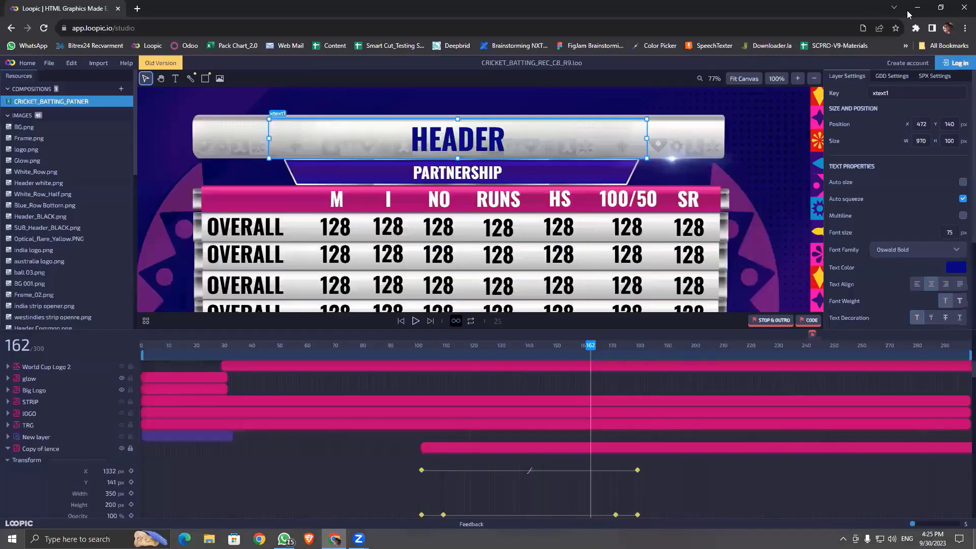
key("super+e")
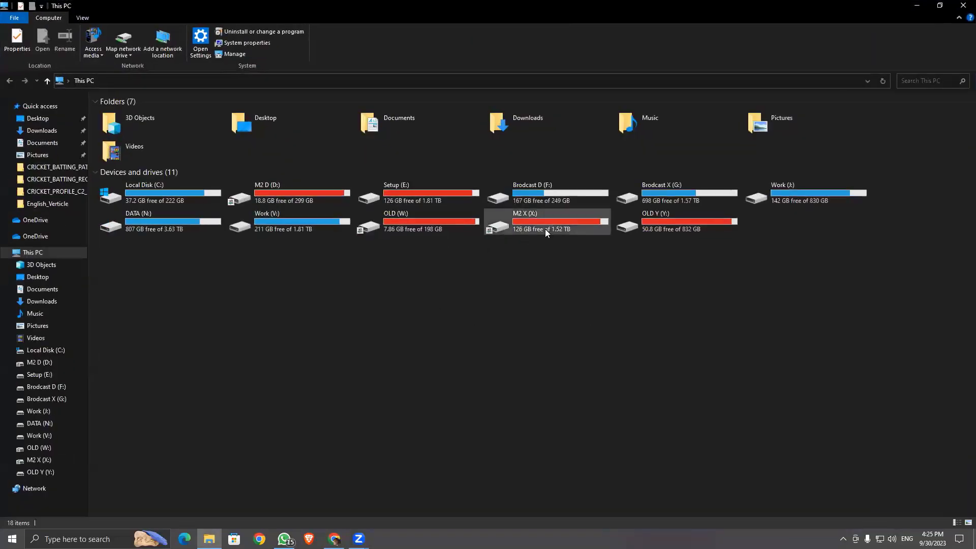
Step: Navigate File Explorer to M2 X (X:) > SmartCut HD > SmartCut HD
left_click(545, 229)
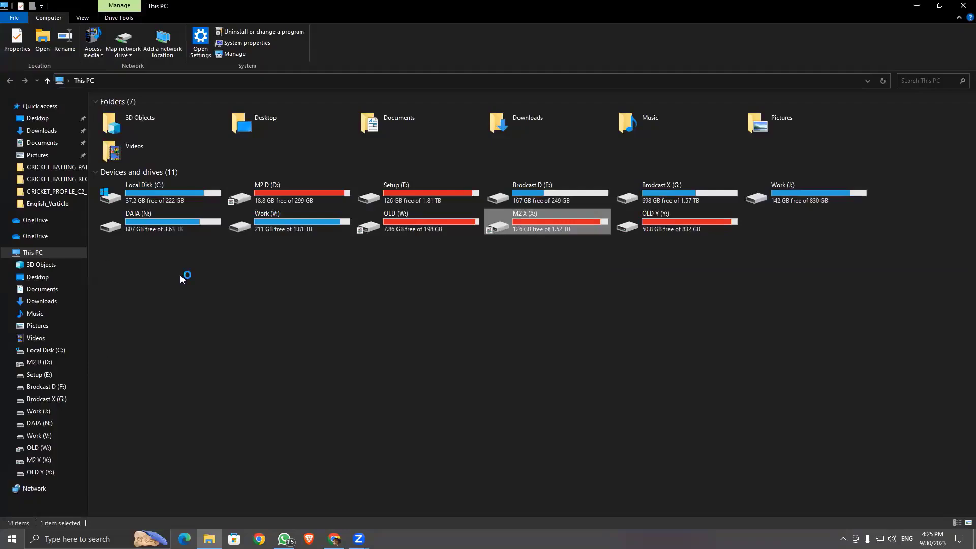
double_click(136, 266)
key("alt+Left")
key("Down")
key("Return")
left_click(141, 239)
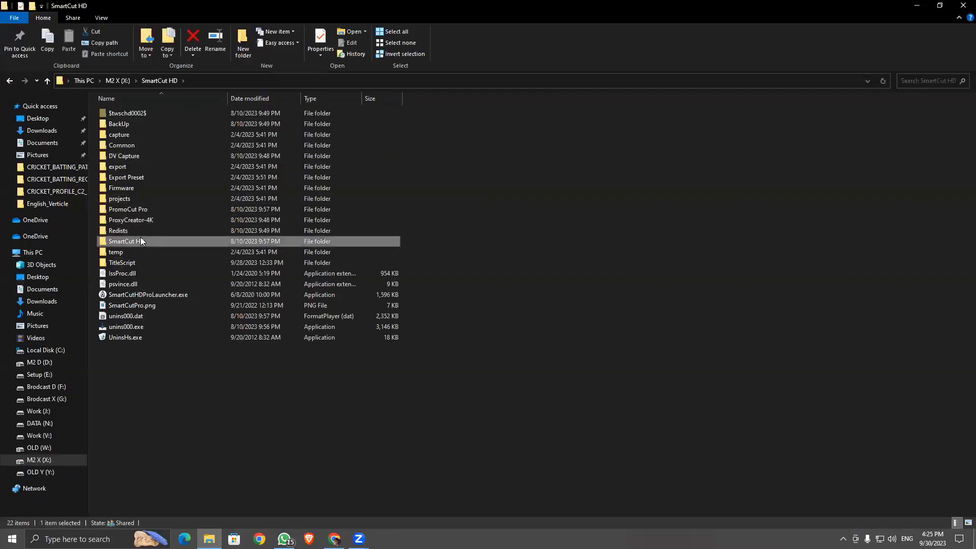
double_click(141, 241)
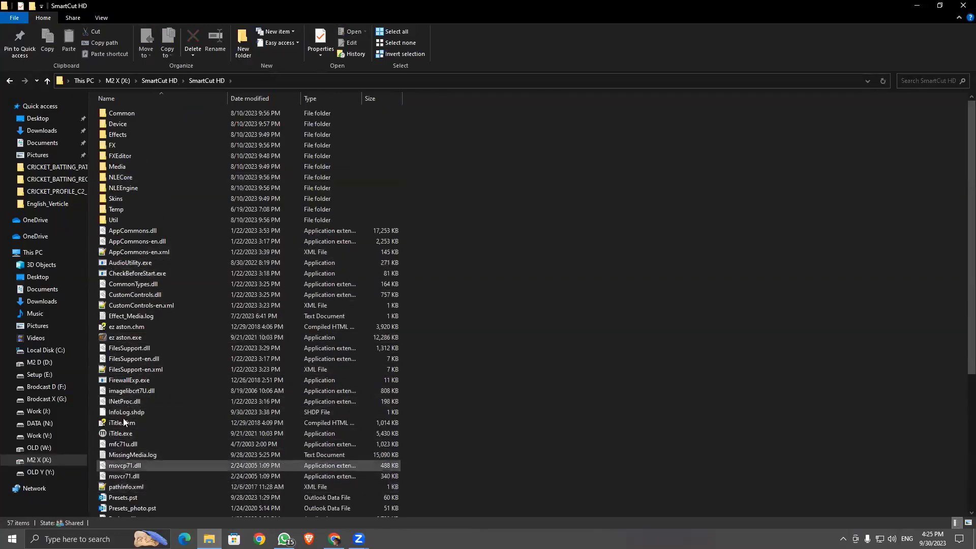
Step: Launch ez aston.exe, then return to its folder and open its context menu
double_click(125, 337)
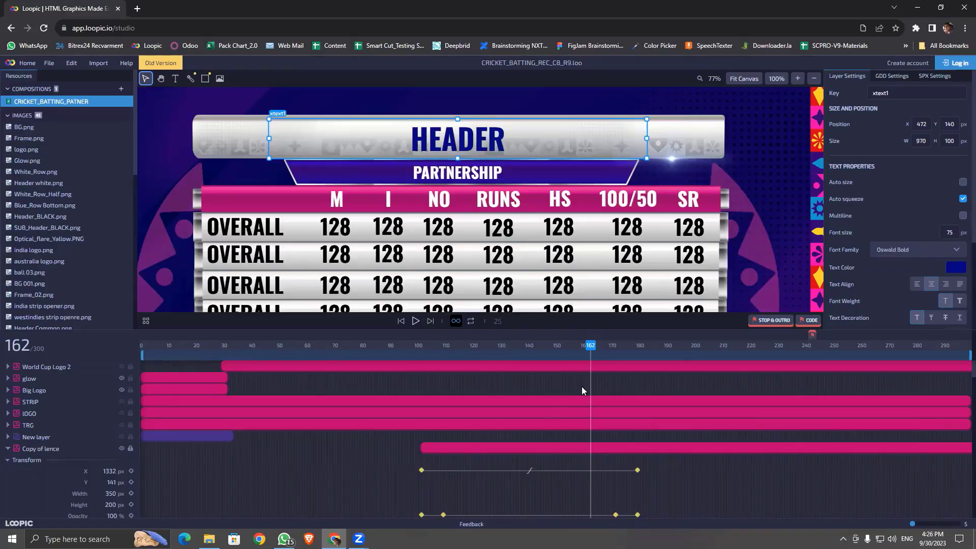
mouse_move(209, 540)
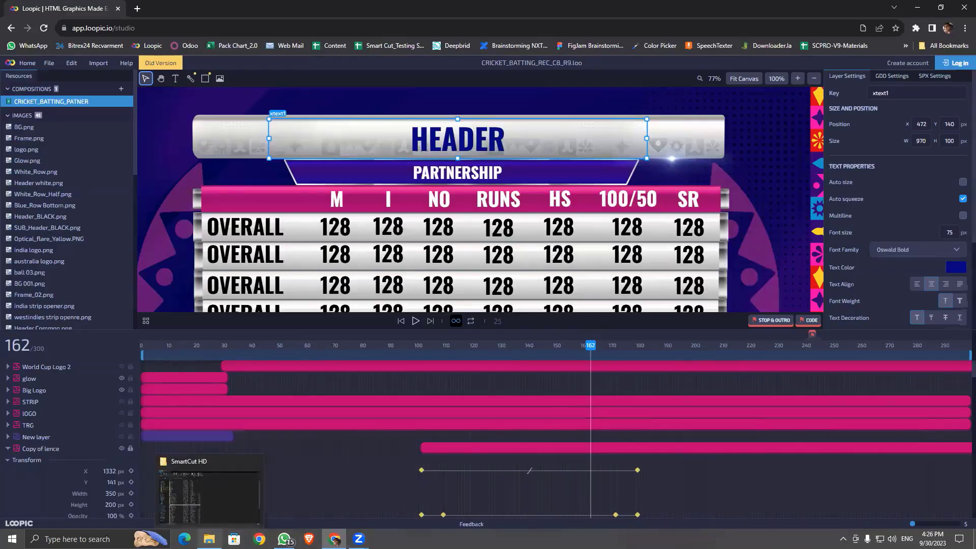
left_click(209, 490)
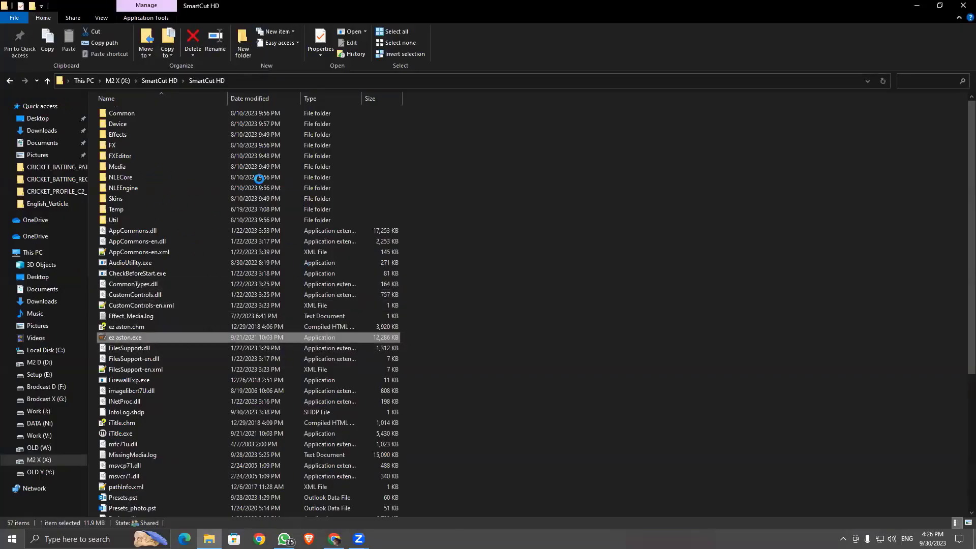
right_click(117, 338)
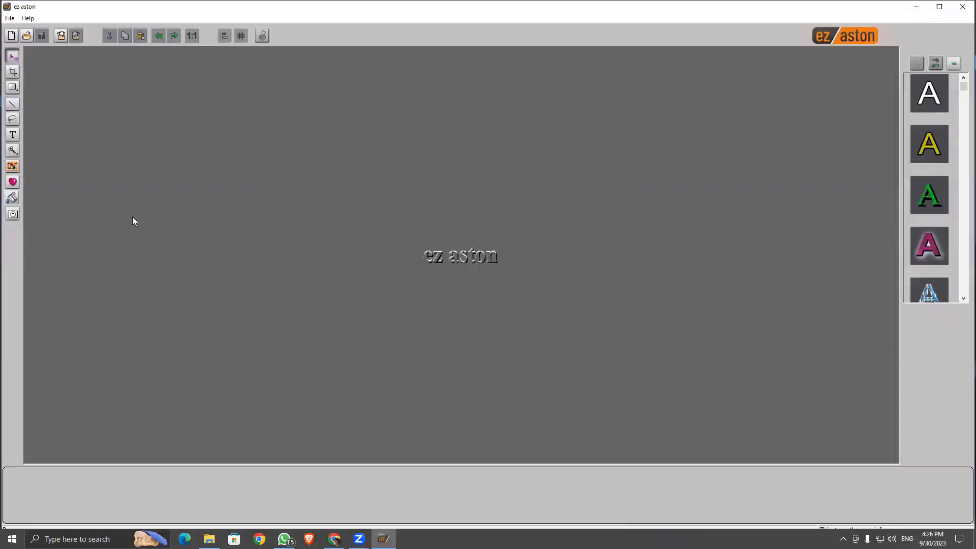
Step: Create a new Photo1 document and add a text box containing a sample name
left_click(9, 35)
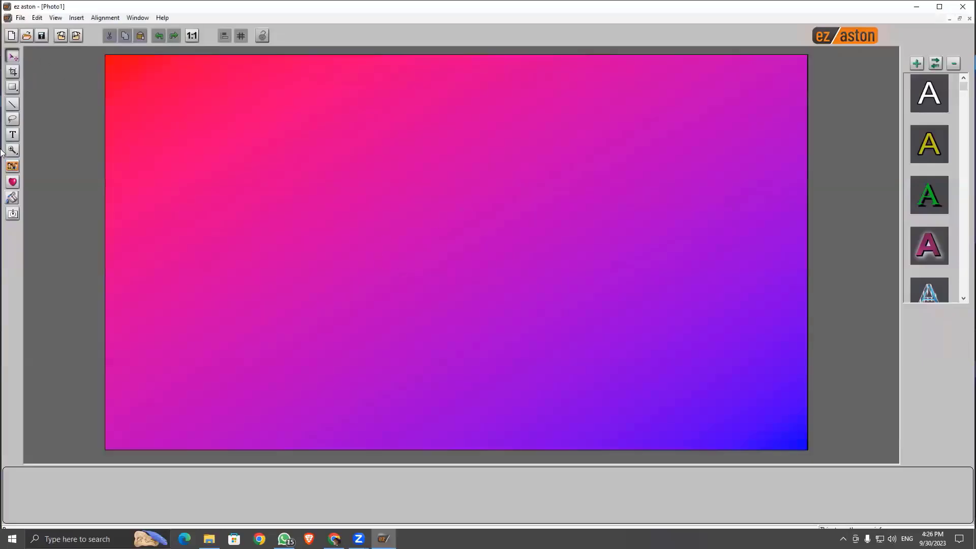
left_click(13, 134)
left_click(349, 193)
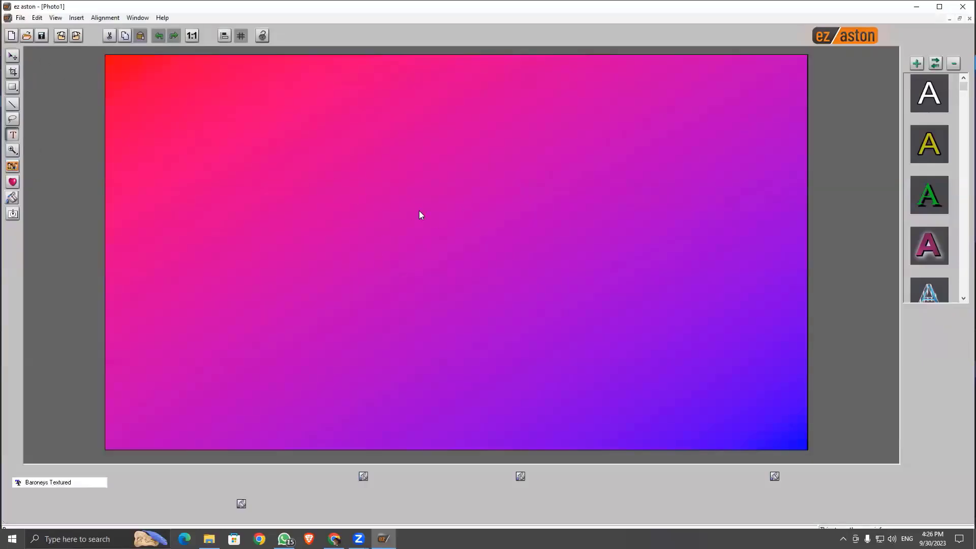
type("NIKUNJ")
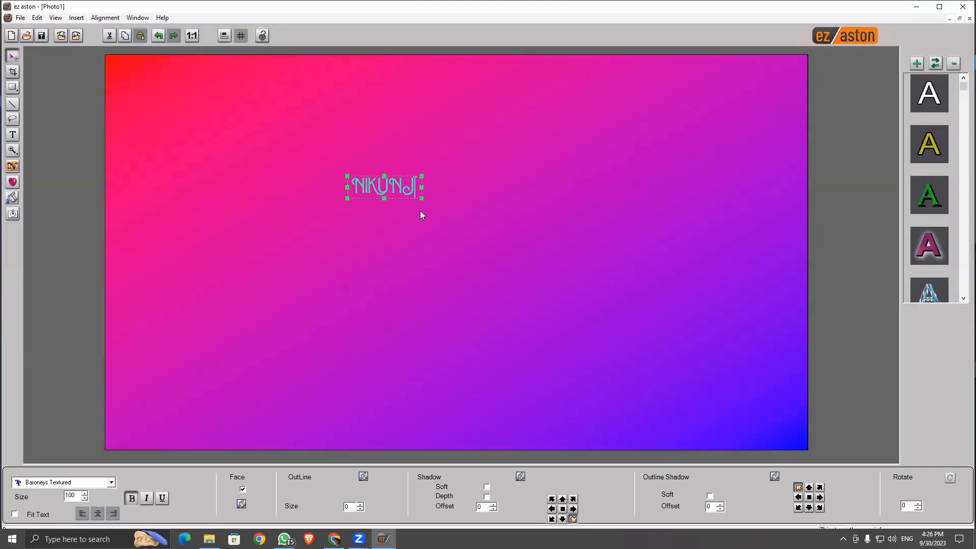
Step: Enable Fit Text, widen the text box across the canvas and centre-align the text
left_click(14, 515)
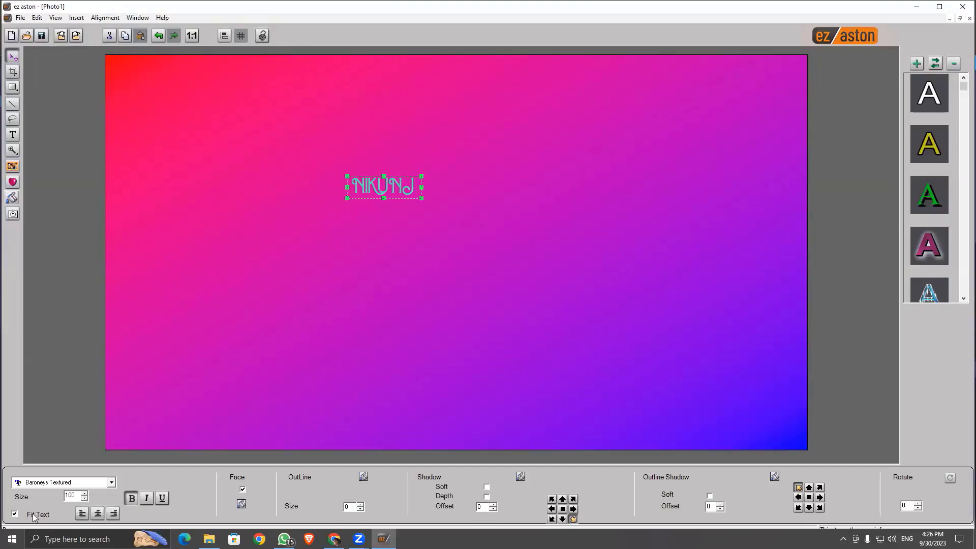
left_click(74, 498)
left_click_drag(422, 188, 595, 188)
left_click(99, 515)
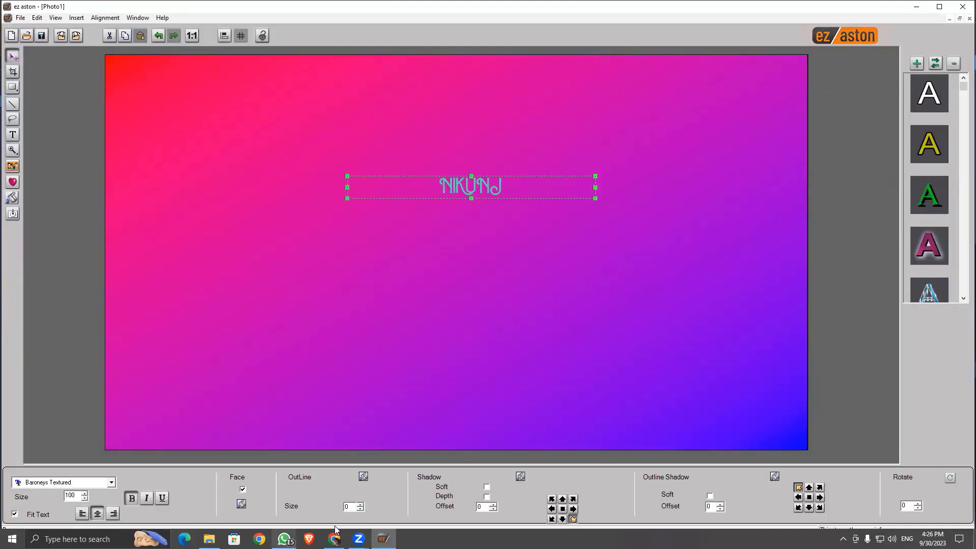
key("alt+Tab")
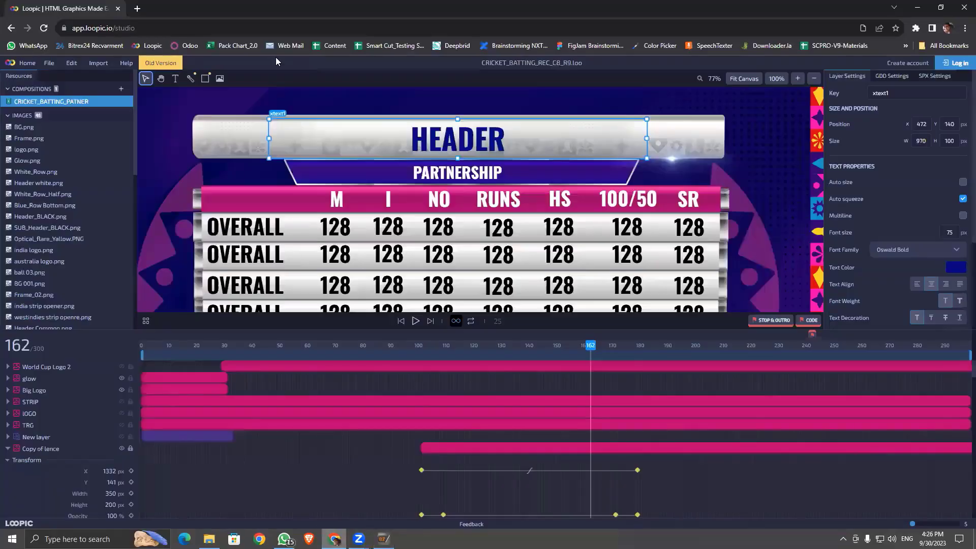
Step: Search Google for 'engnews' in a new tab, open Hindustan Times and copy its top headline
left_click(137, 8)
left_click(405, 217)
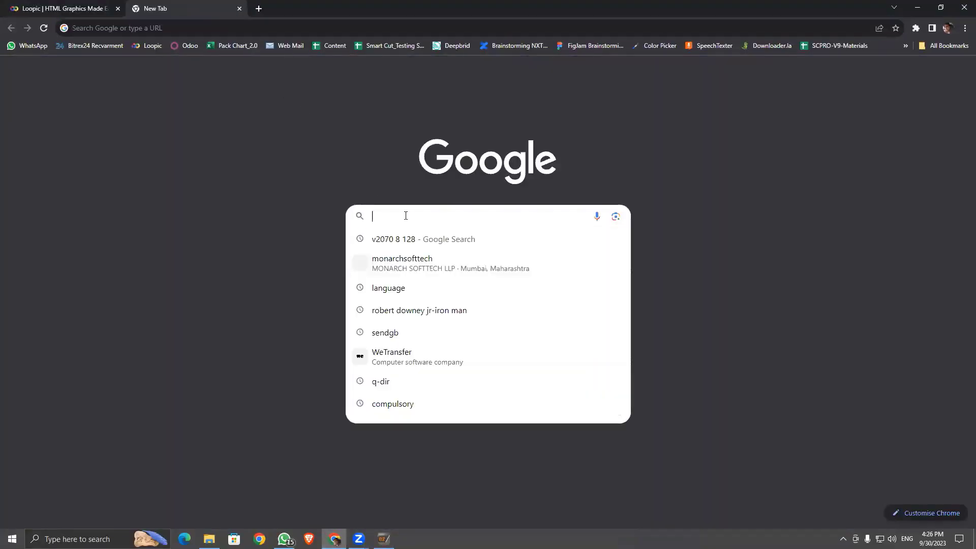
type("e")
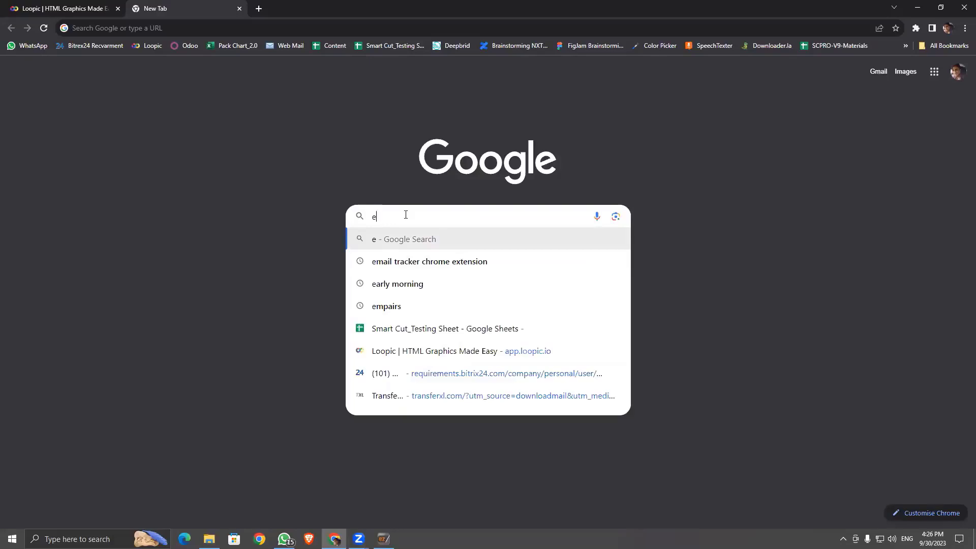
type("ngnews")
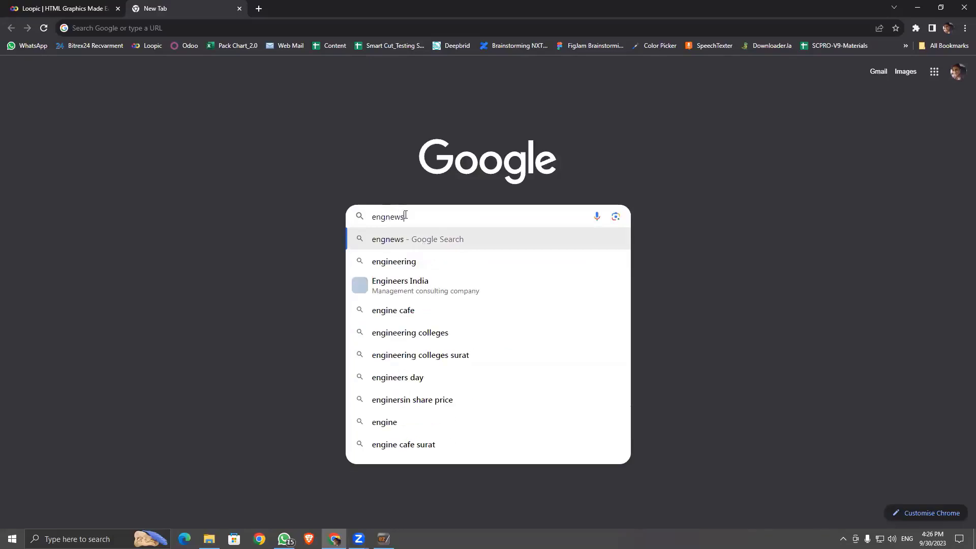
key("Return")
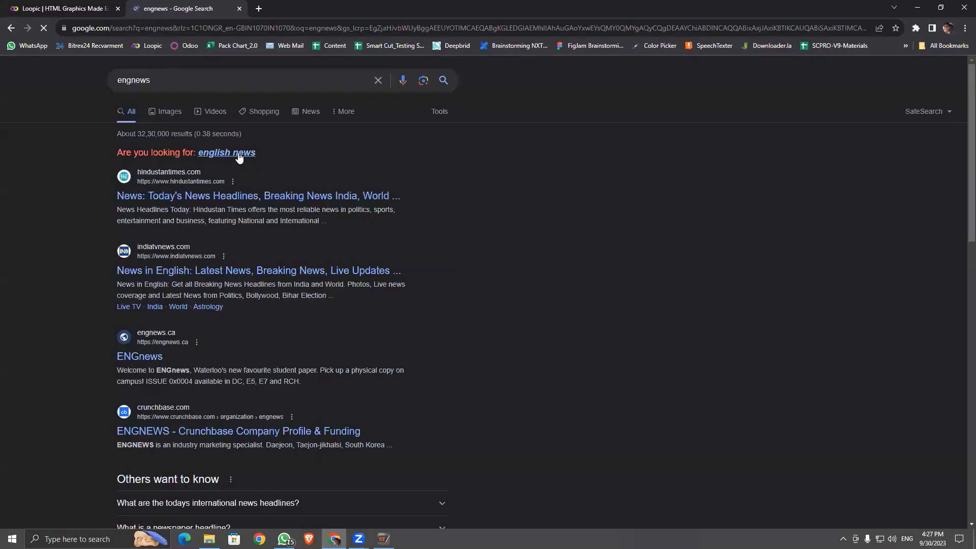
left_click(267, 199)
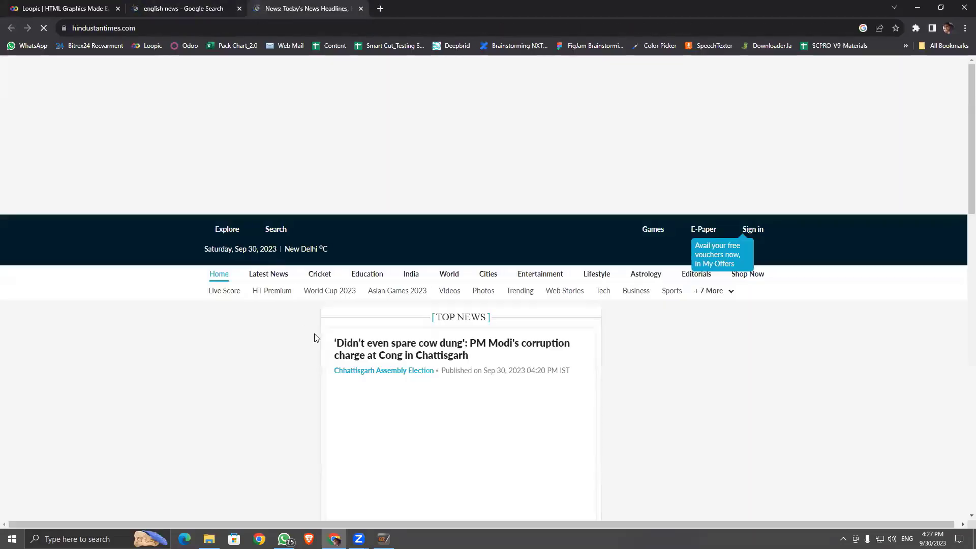
left_click_drag(333, 343, 555, 343)
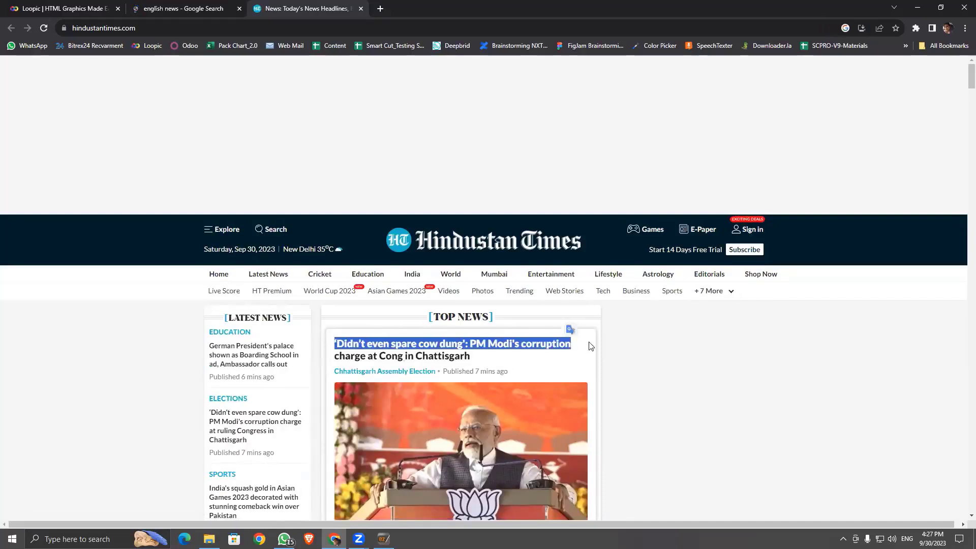
key("alt+Tab")
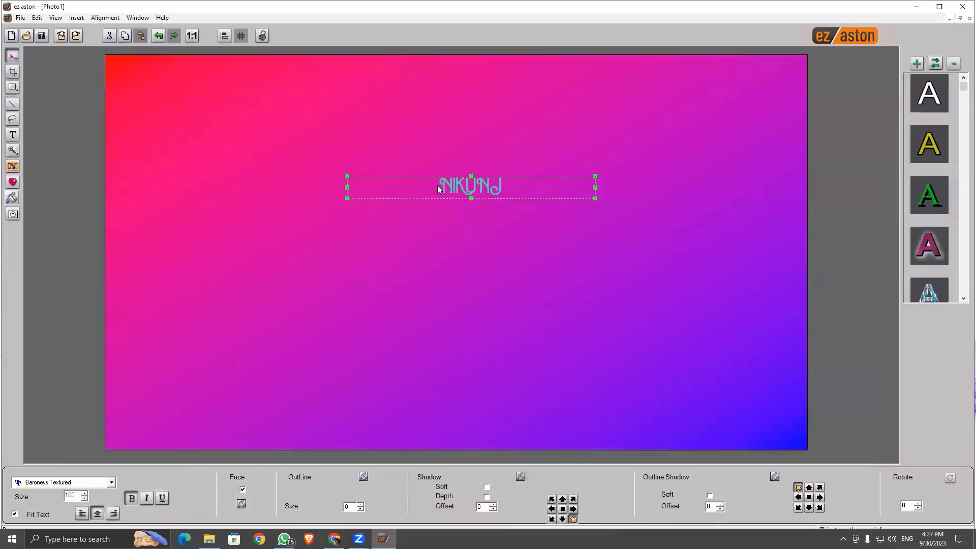
Step: Paste the copied headline into the ez aston text box, then bring the Hindustan Times page forward
key("ctrl+v")
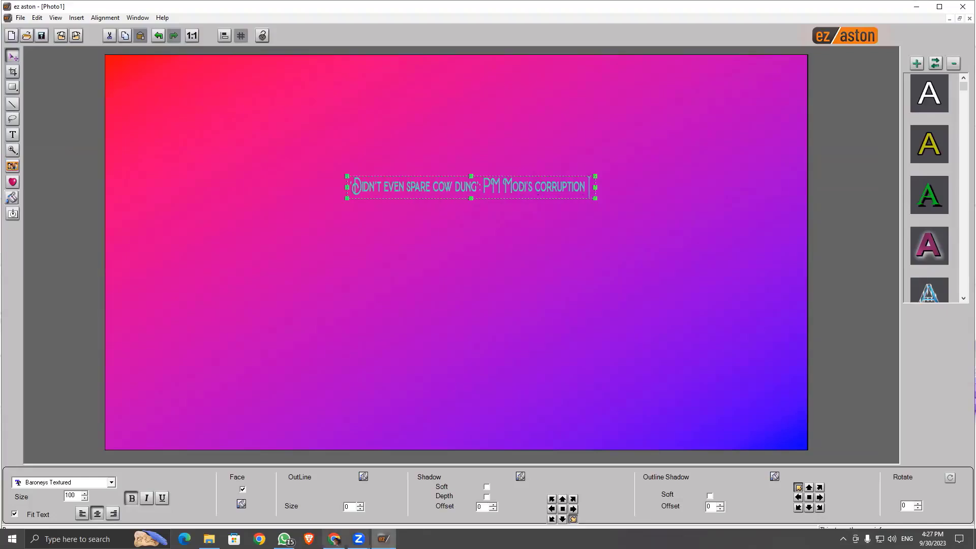
mouse_move(334, 539)
left_click(334, 498)
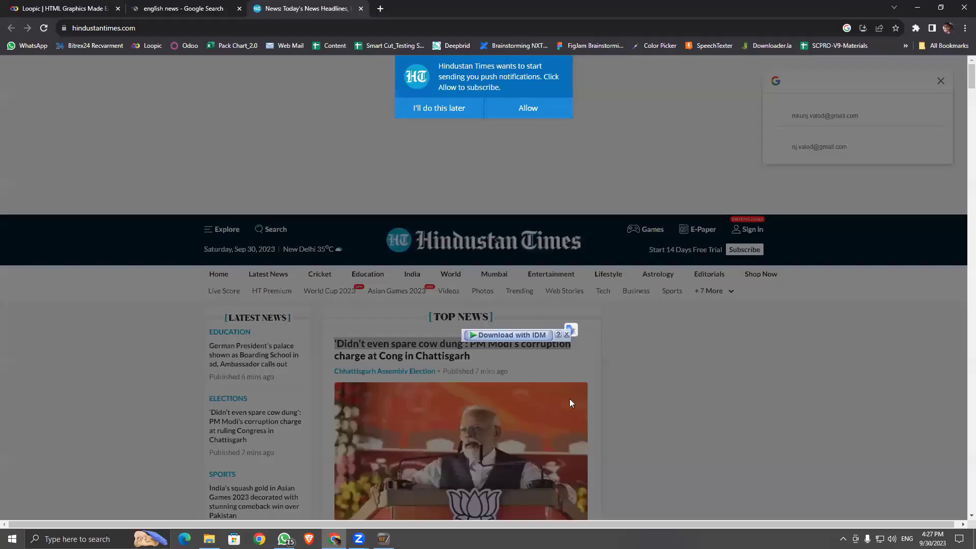
Step: Dismiss the notification prompt, open the Asian Games 2023 Day 7 live-updates article and select its intro line
left_click(429, 108)
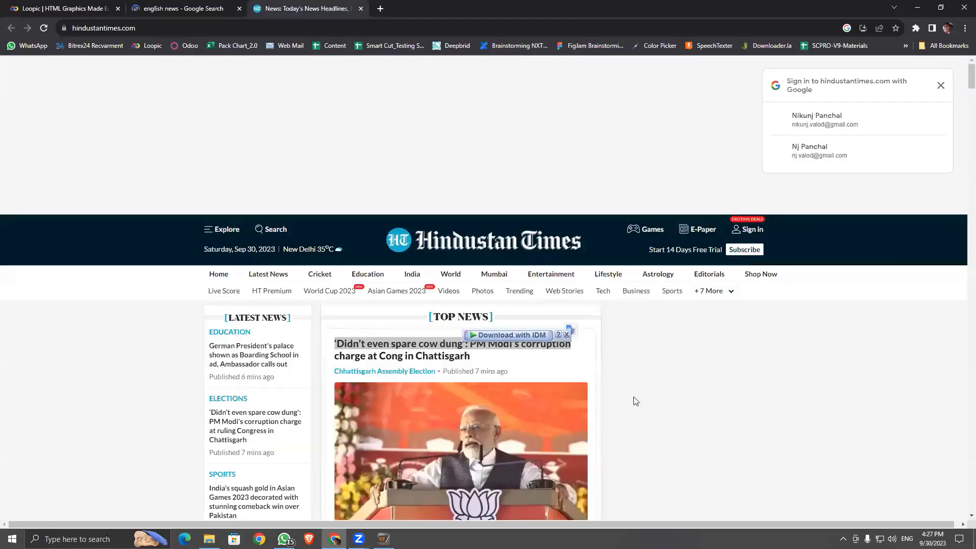
scroll(426, 350, "down", 5)
left_click(392, 289)
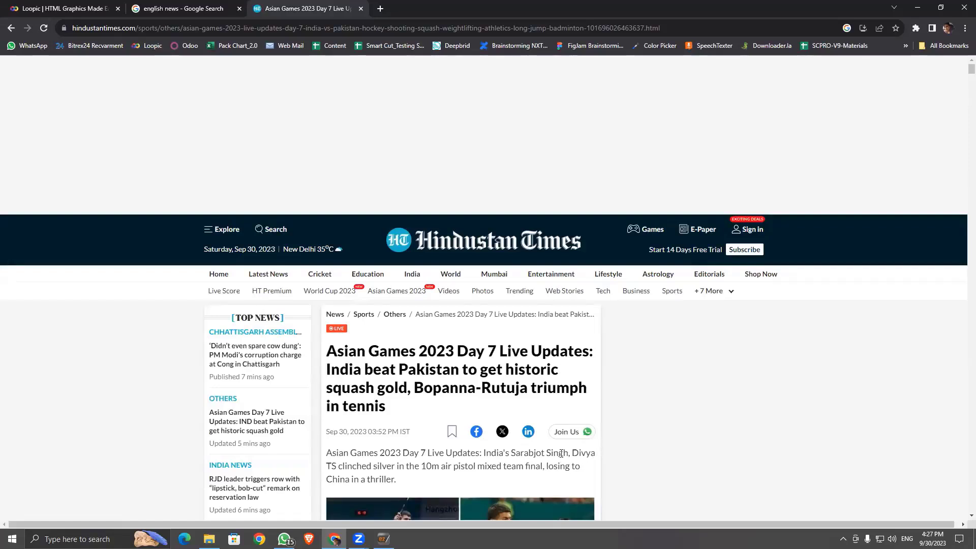
left_click_drag(327, 452, 328, 460)
key("ctrl+c")
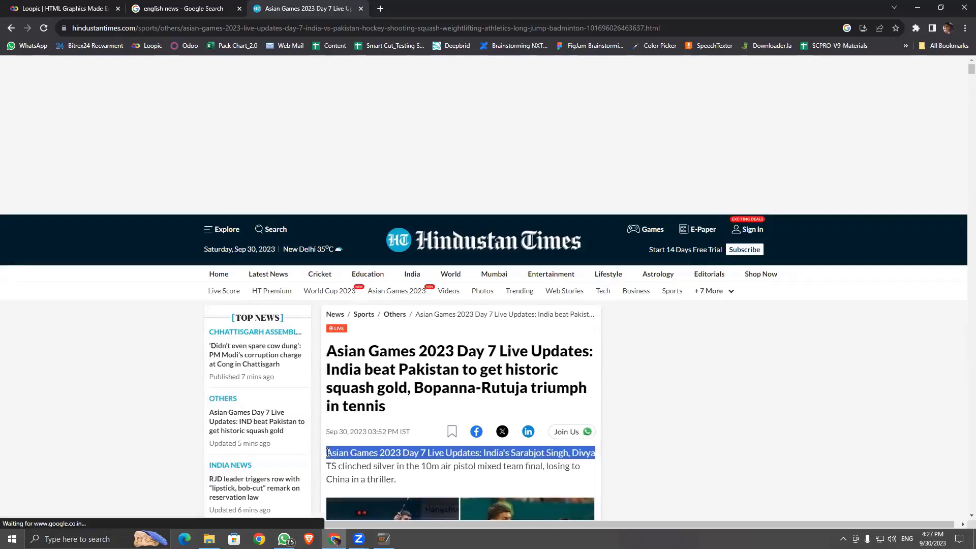
left_click(918, 8)
Step: Replace the headline with the pasted Asian Games intro line and trim its last character
key("ctrl+v")
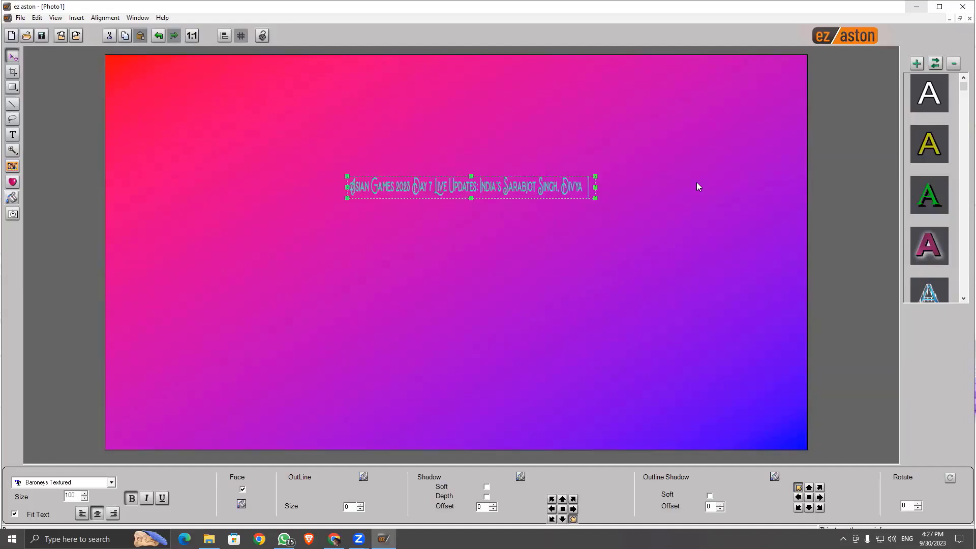
key("BackSpace")
key("BackSpace")
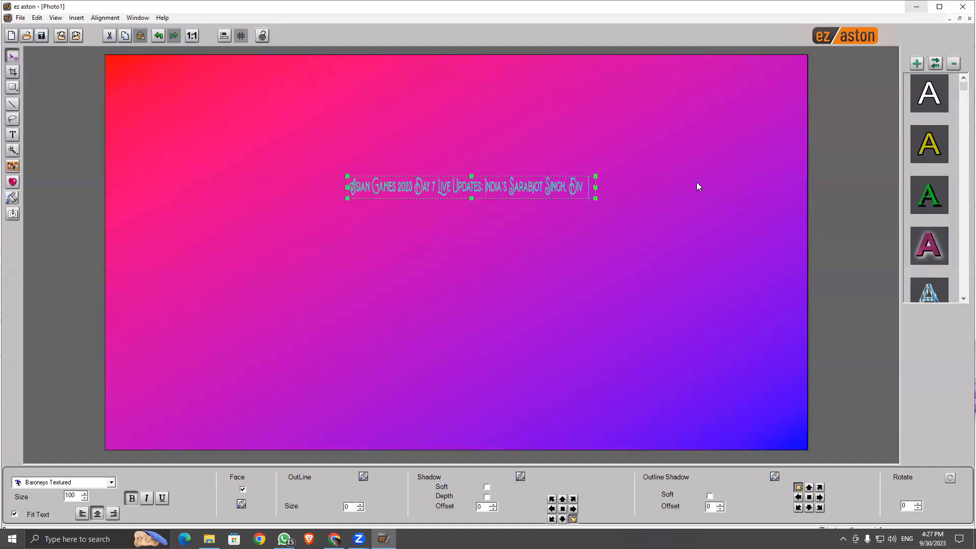
Step: Trim one more character, switch Chrome to the Loopic studio tab, then return to ez aston
key("BackSpace")
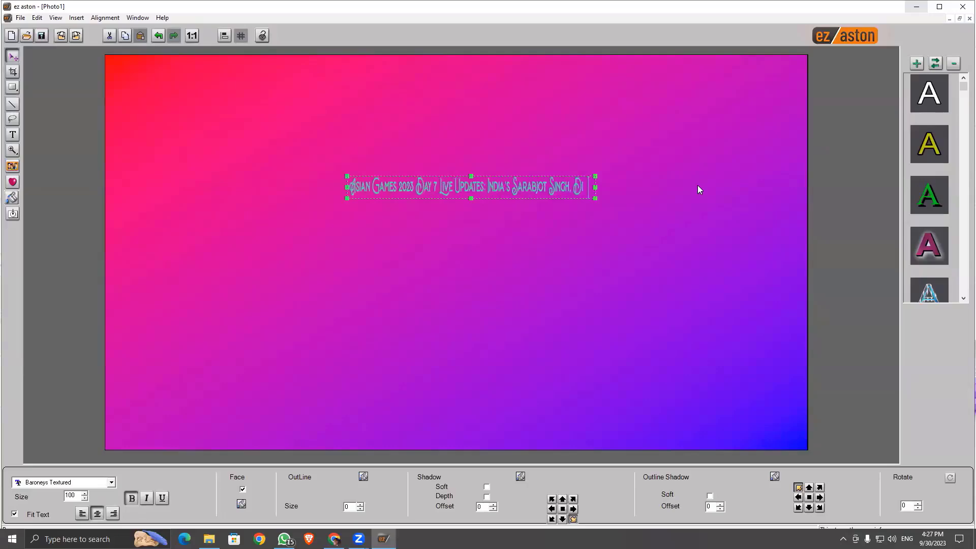
left_click(916, 7)
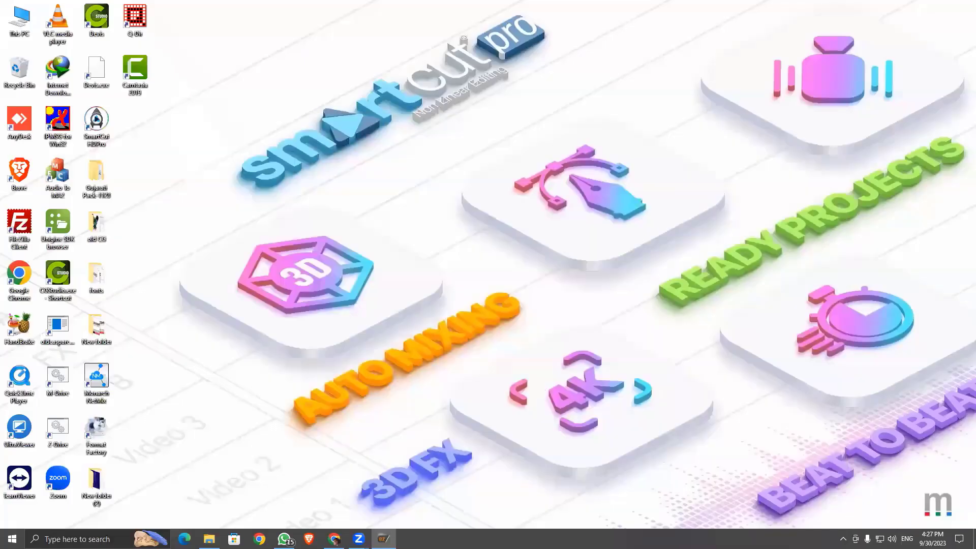
left_click(334, 539)
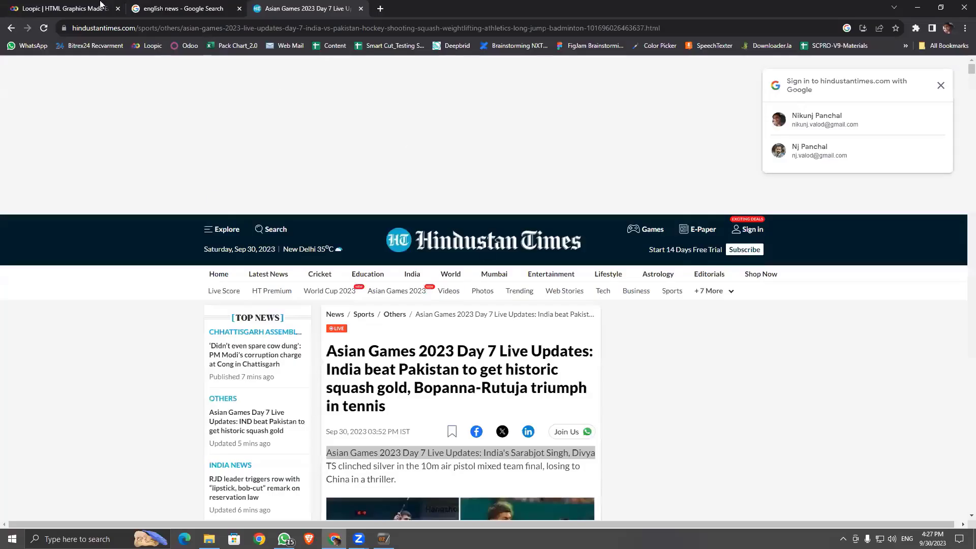
left_click(102, 8)
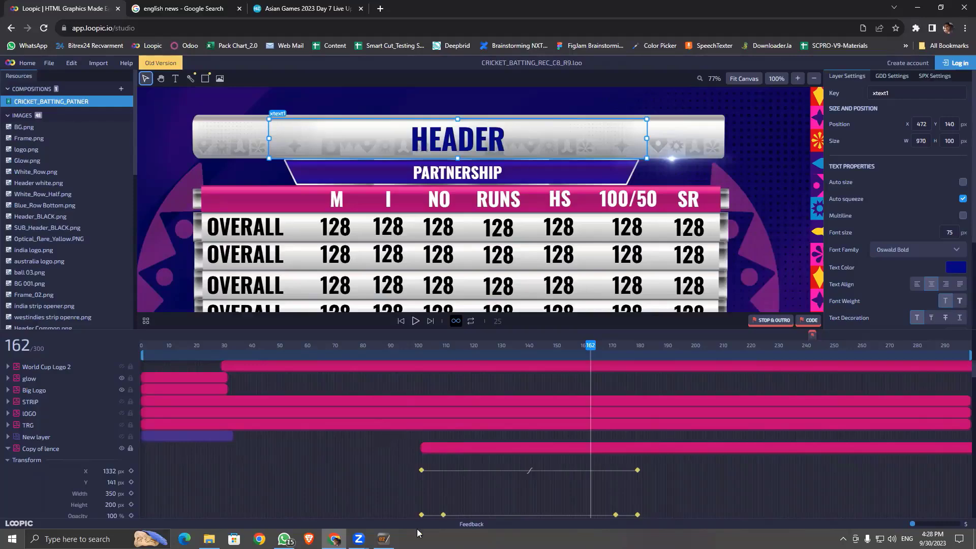
left_click(384, 540)
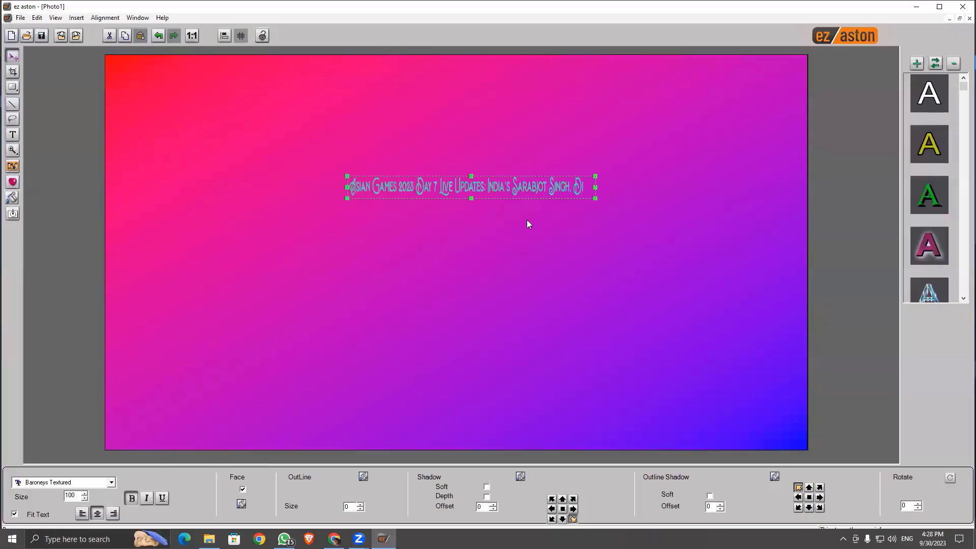
Step: Replace the caption with a short name, turn off Fit Text, and show Chrome's Hindustan Times article
double_click(574, 191)
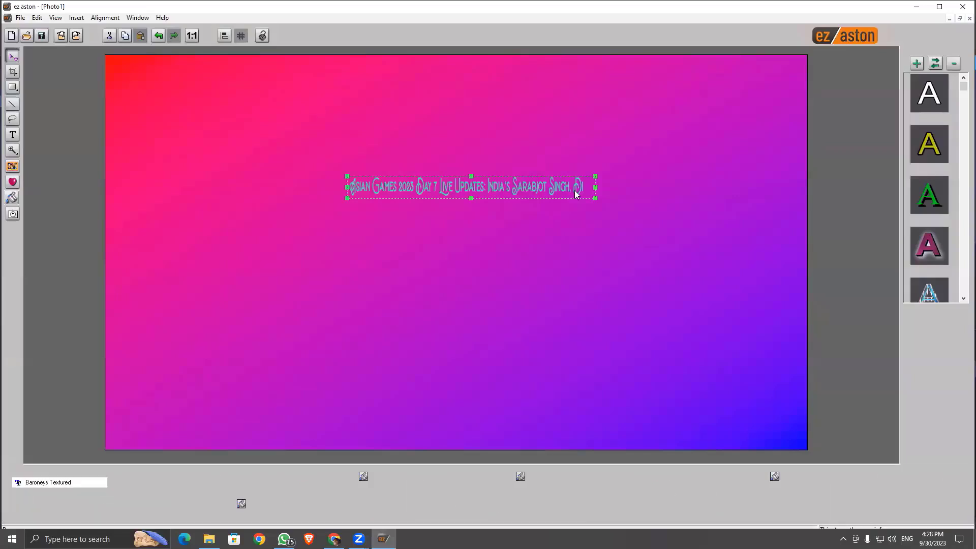
key("ctrl+a")
key("Delete")
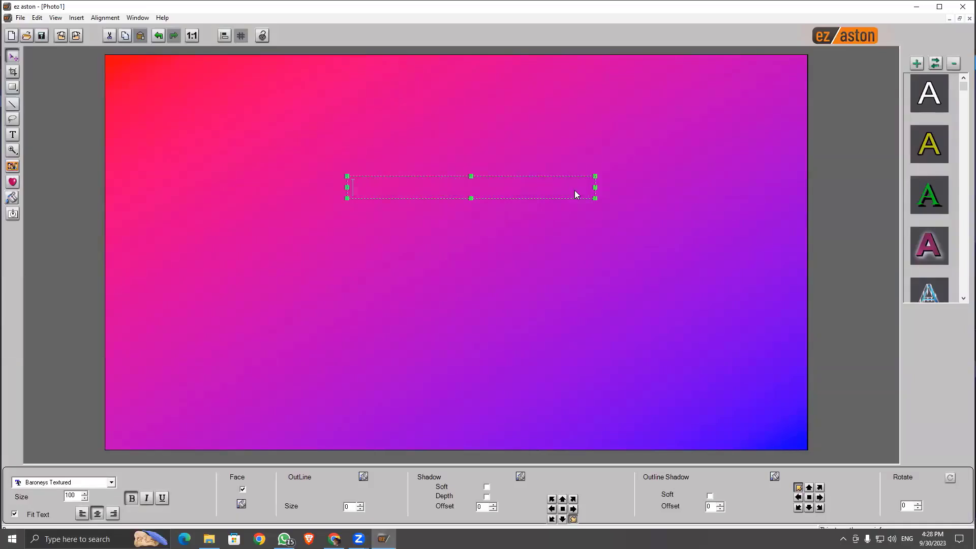
type("NIKUNJ")
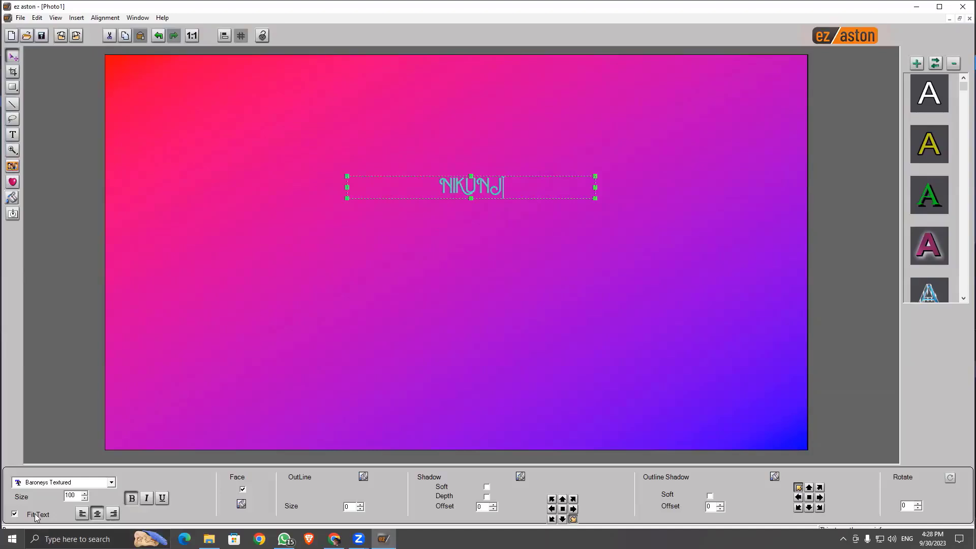
left_click(14, 514)
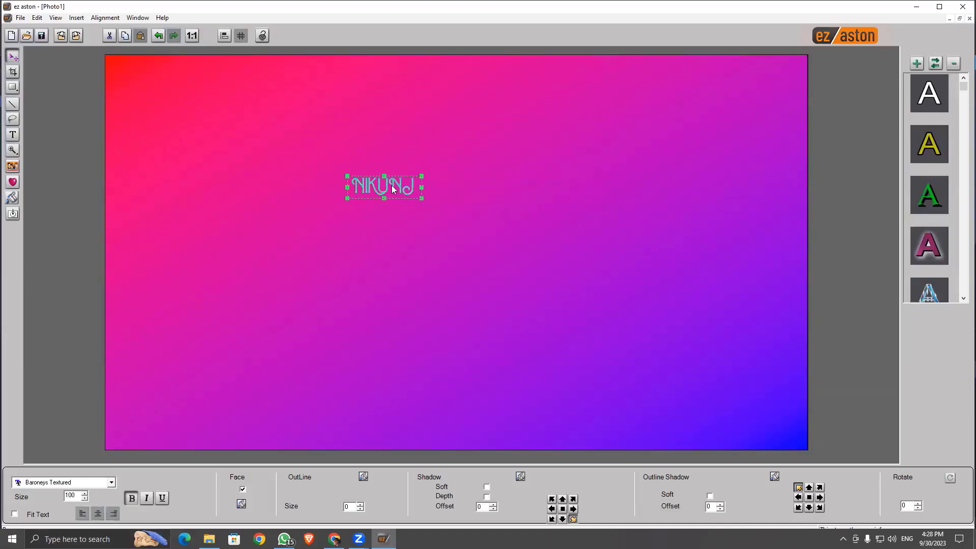
left_click(335, 539)
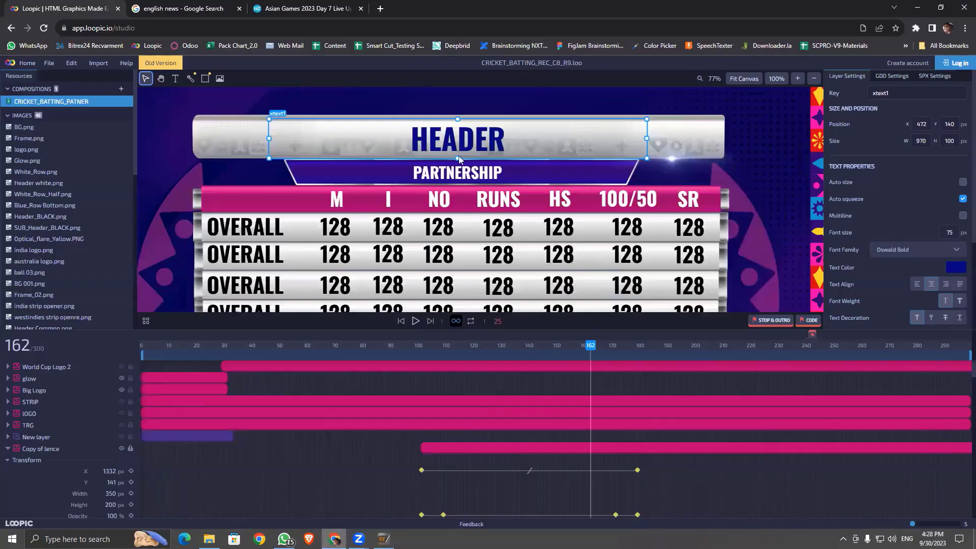
left_click(285, 9)
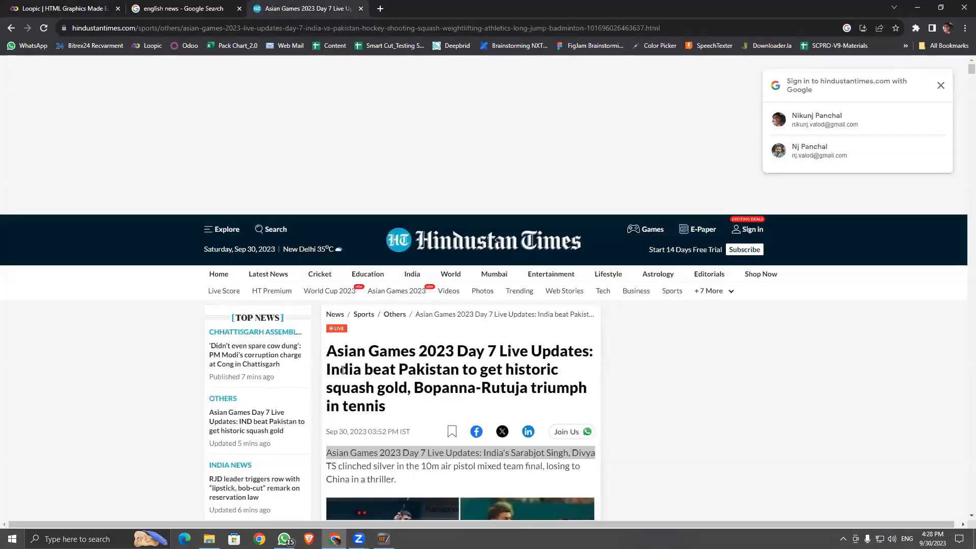
Step: Copy the selected Asian Games article line into the ez aston caption and move it left onto the canvas
right_click(336, 456)
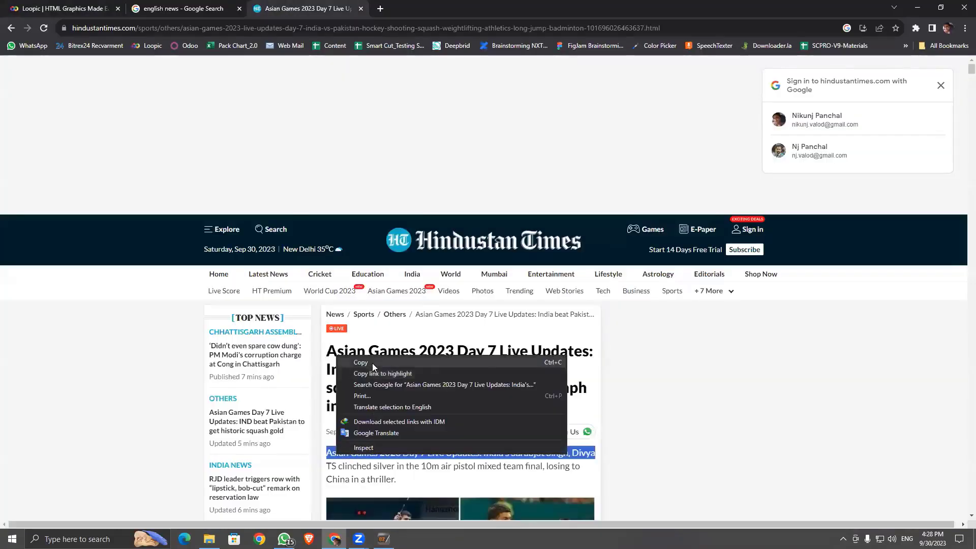
left_click(372, 363)
left_click(911, 9)
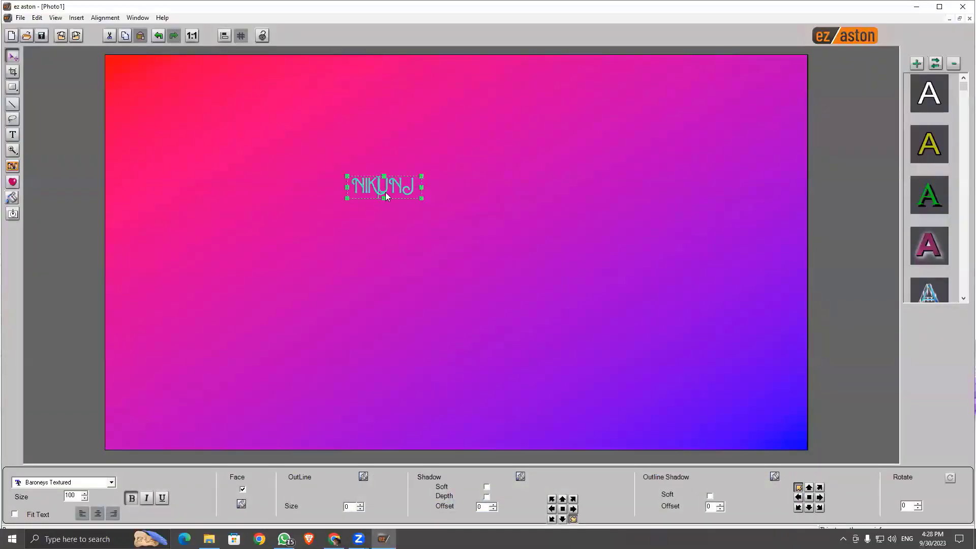
key("ctrl+v")
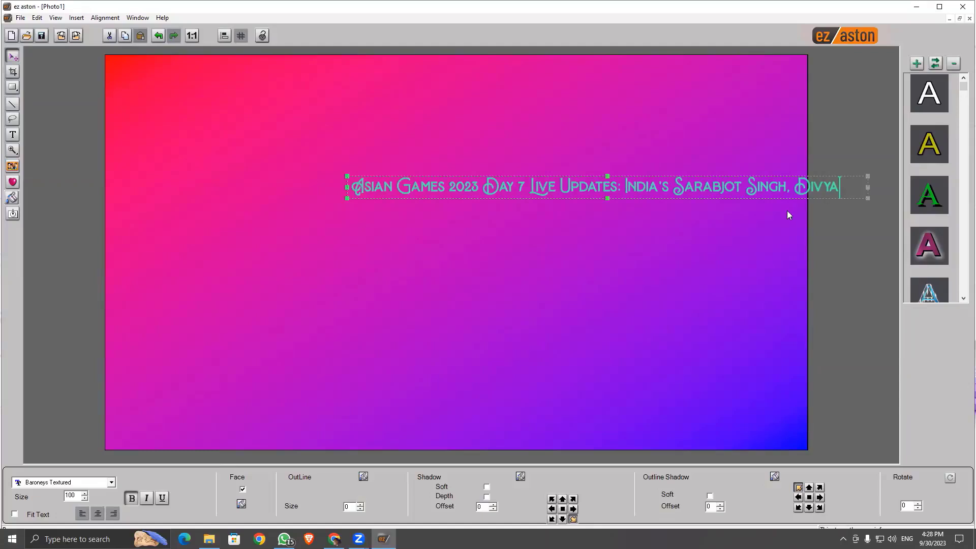
left_click_drag(575, 187, 455, 188)
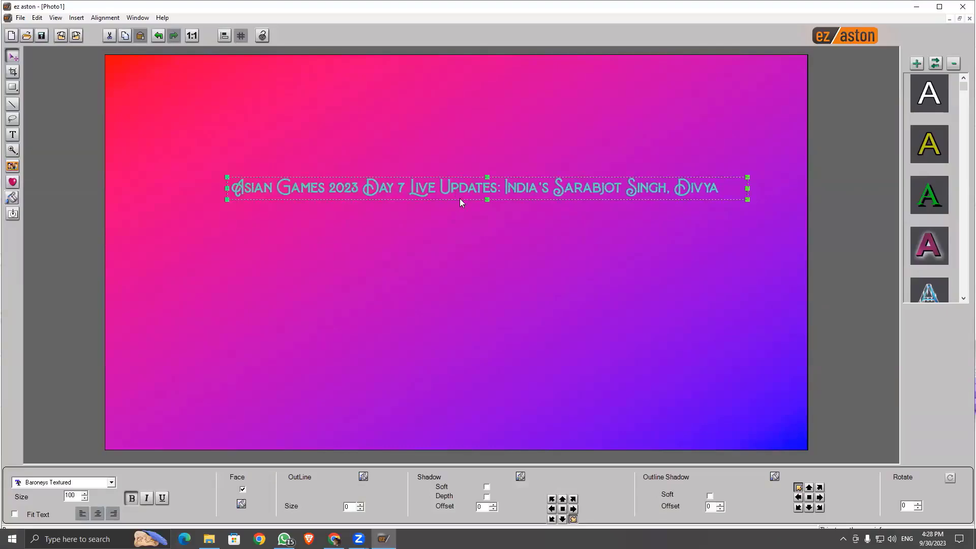
Step: Check the first-row OVERALL text layer in the Loopic studio, then return to ez aston
left_click(917, 7)
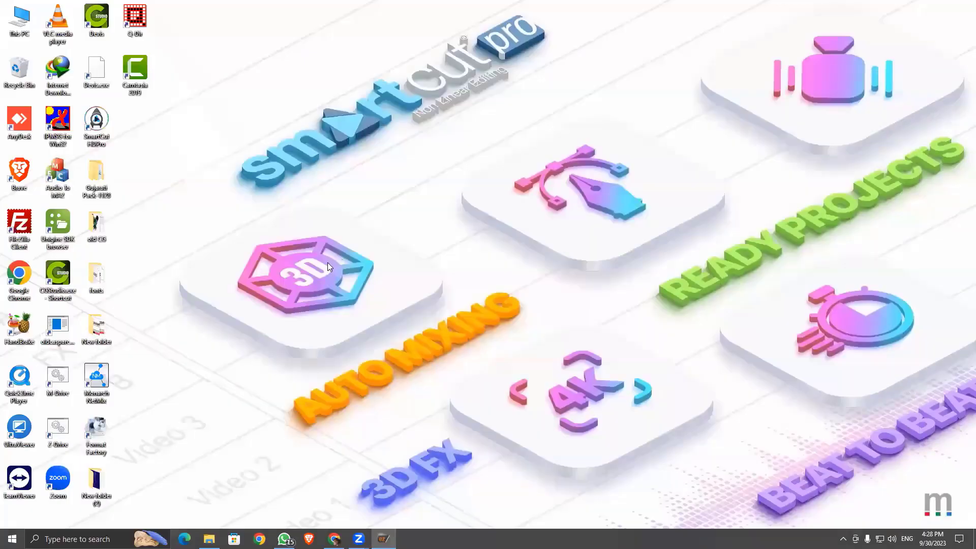
left_click(334, 539)
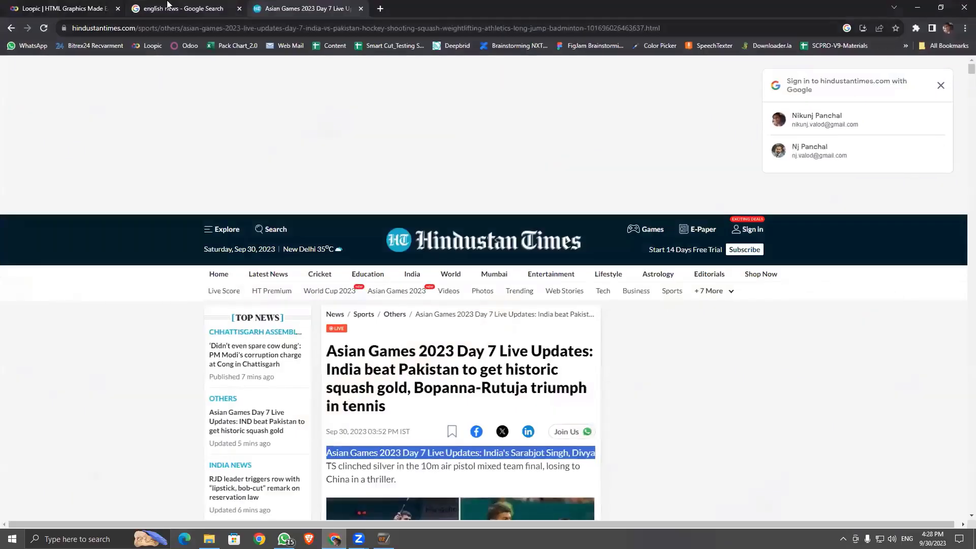
left_click(89, 5)
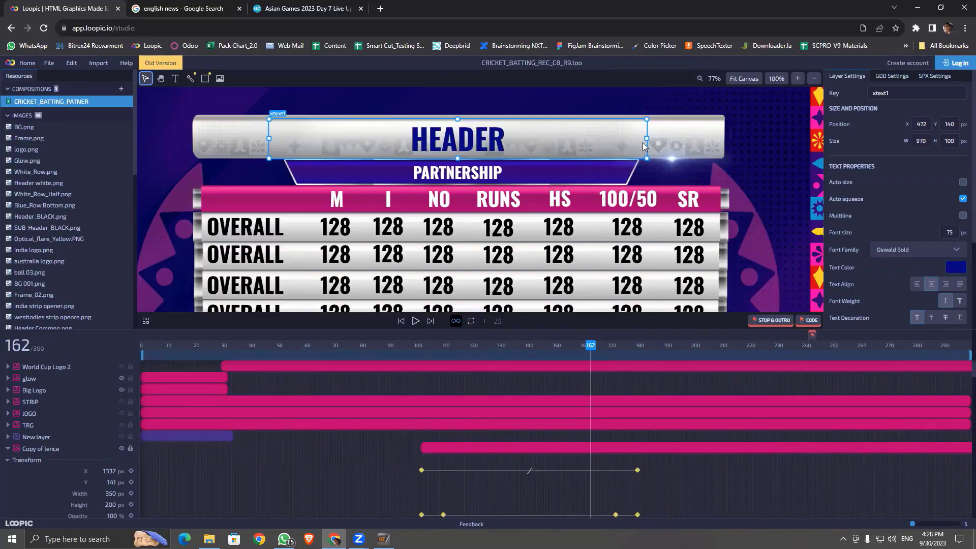
left_click(226, 231)
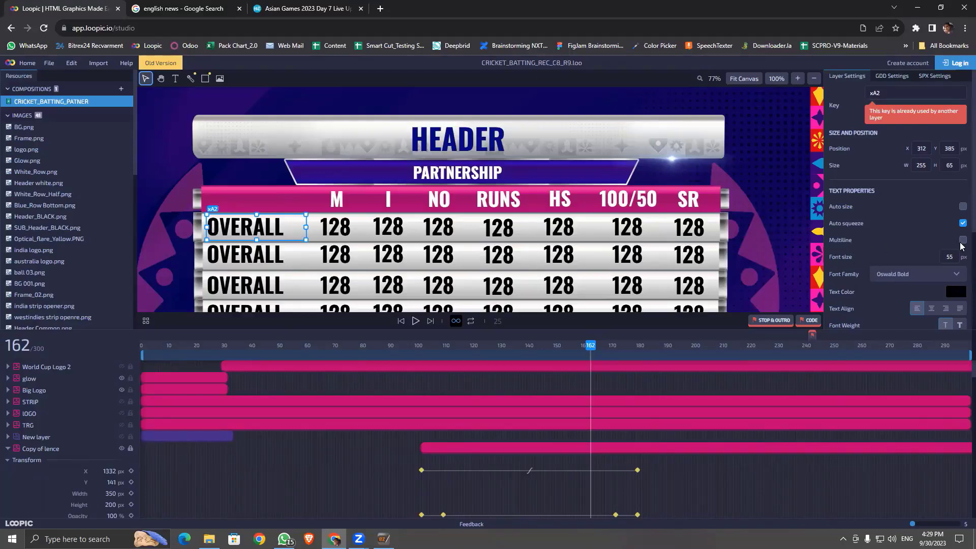
left_click(383, 539)
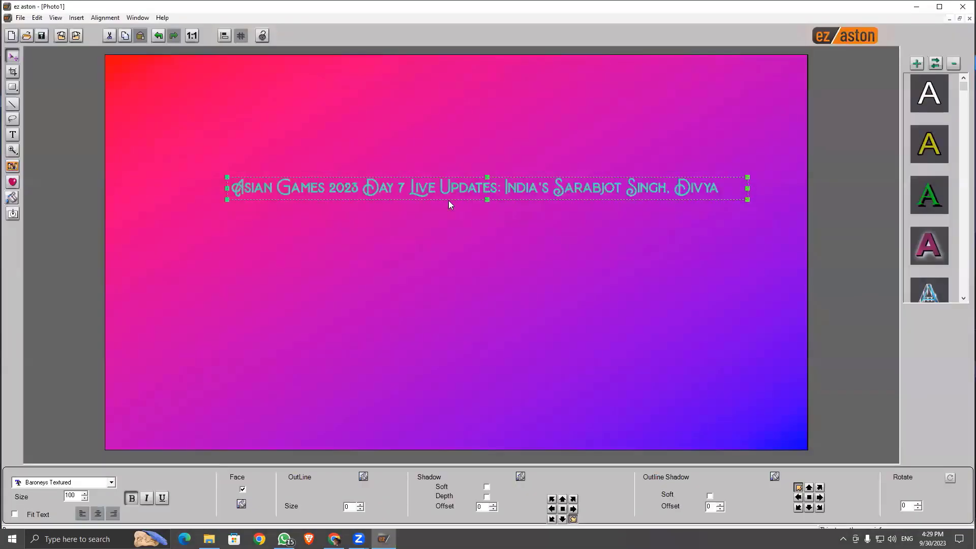
Step: Trim the caption to 'Asian Games 2023 Day' and turn Fit Text back on
left_click(499, 194)
left_click(396, 191)
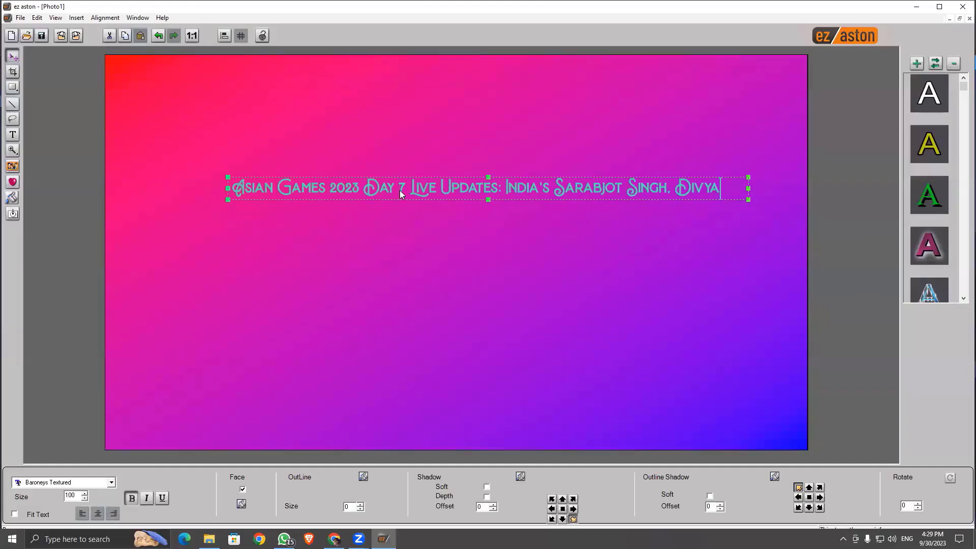
key("shift+End")
key("Delete")
left_click(14, 514)
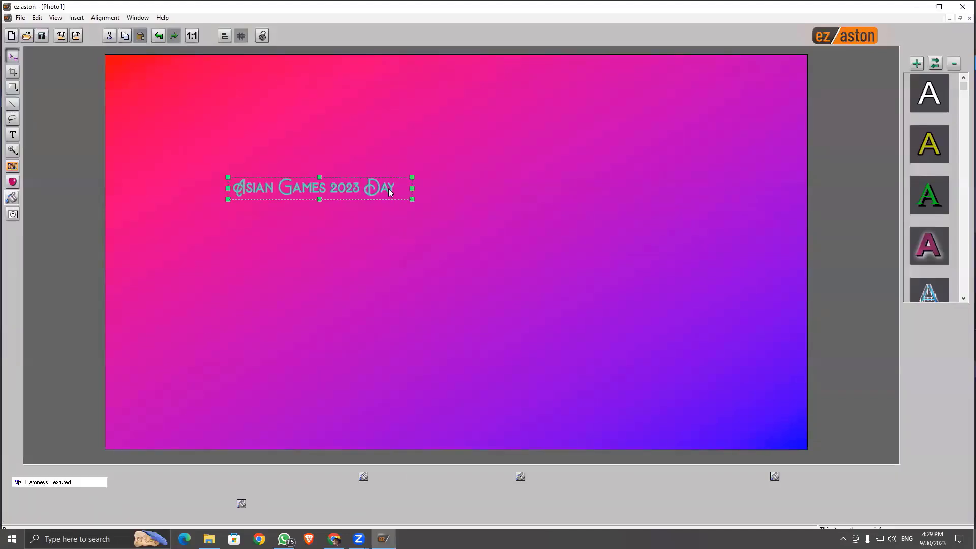
Step: Centre the title on the canvas and enlarge its text box around the text
left_click_drag(388, 188, 510, 192)
key("ctrl+e")
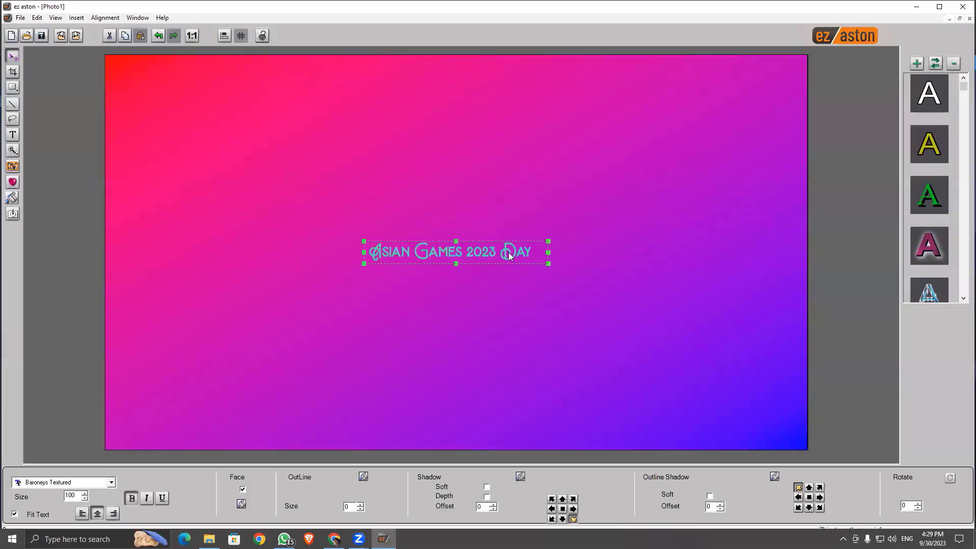
left_click_drag(456, 241, 450, 148)
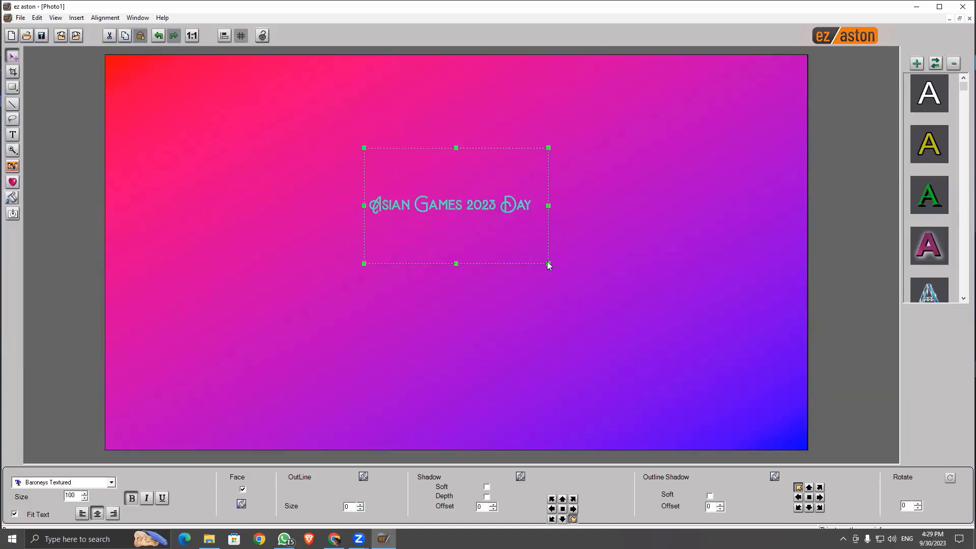
left_click_drag(548, 263, 684, 351)
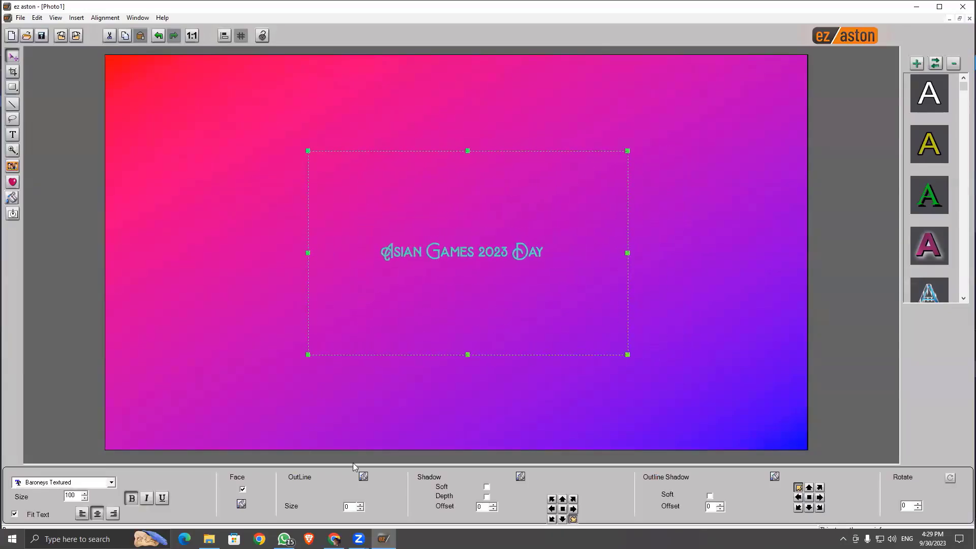
left_click(335, 539)
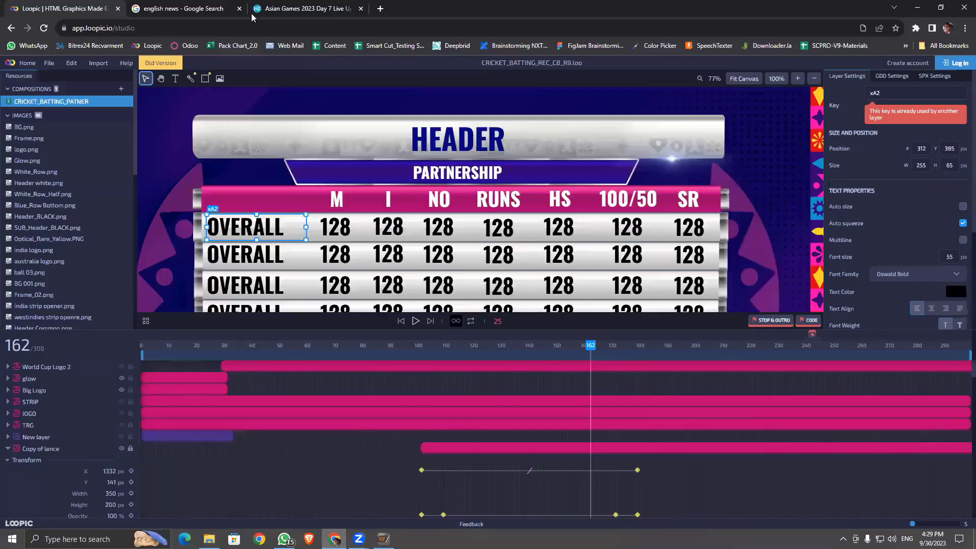
Step: Select and copy the Asian Games Day 7 headline from the Hindustan Times article
left_click(300, 9)
left_click_drag(332, 350, 386, 407)
key("ctrl+c")
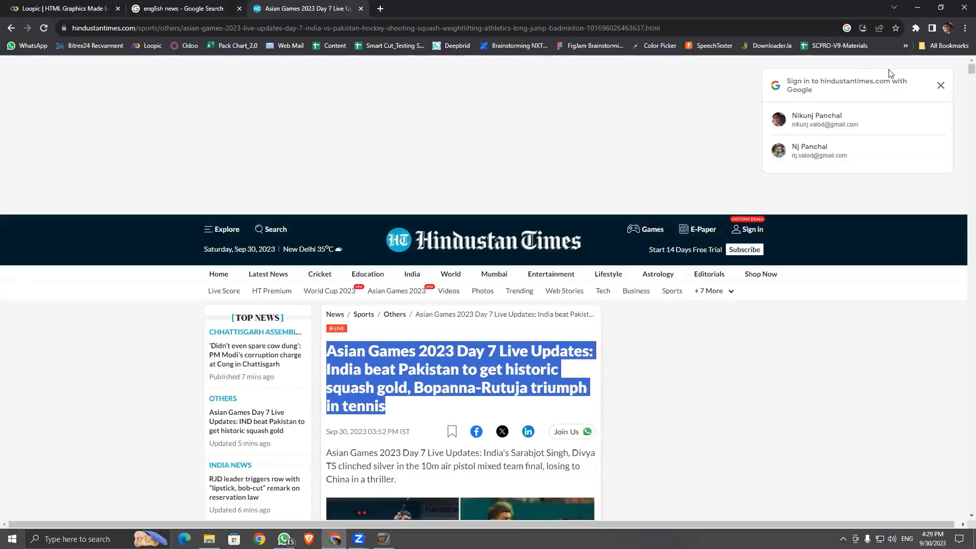
key("alt+Tab")
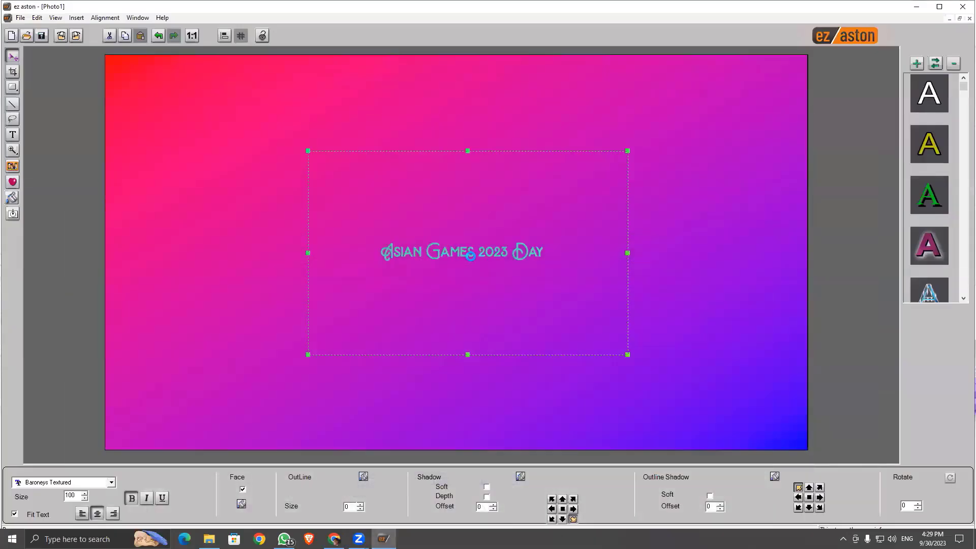
Step: Paste the headline after 'Day', dismiss the Add a new page error, and break the line after India
left_click(470, 256)
key("ctrl+v")
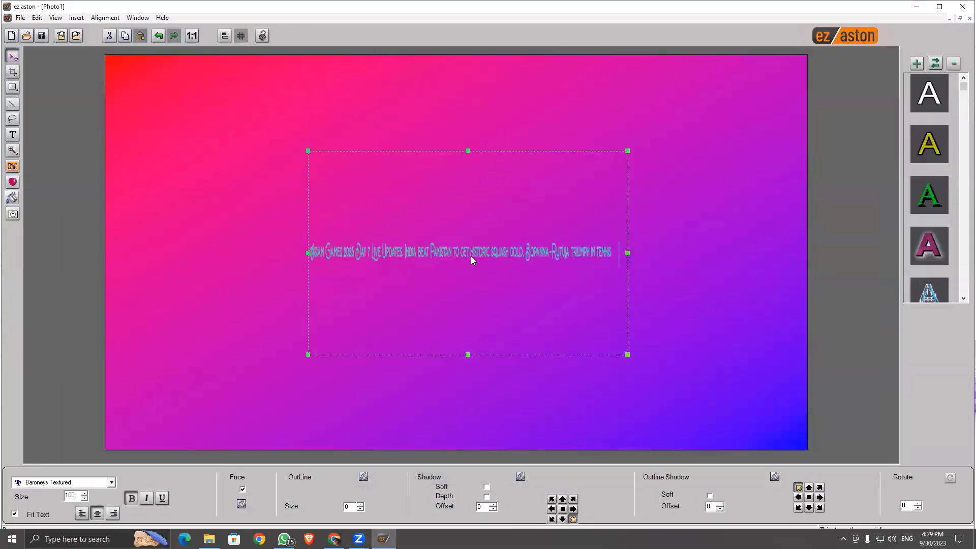
key("Left")
key("Left")
key("Left")
key("Left")
key("Return")
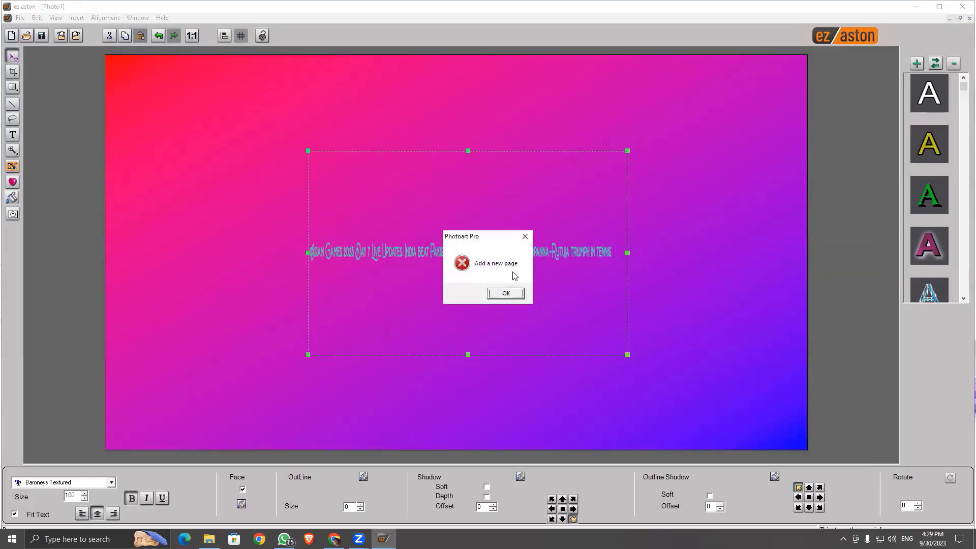
left_click(526, 237)
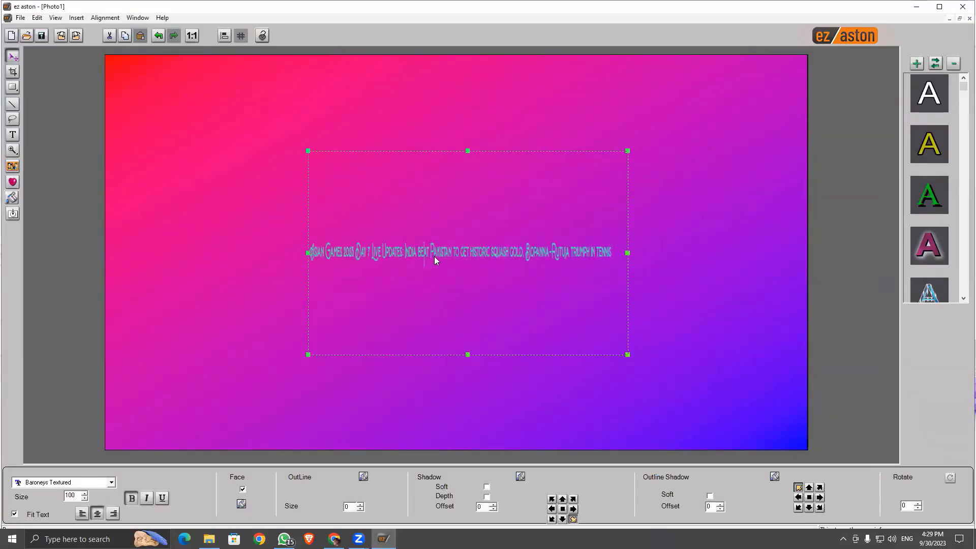
key("Return")
Step: Break the headline into more lines at gold, before -Rutuja, and near Pakistan
left_click(467, 267)
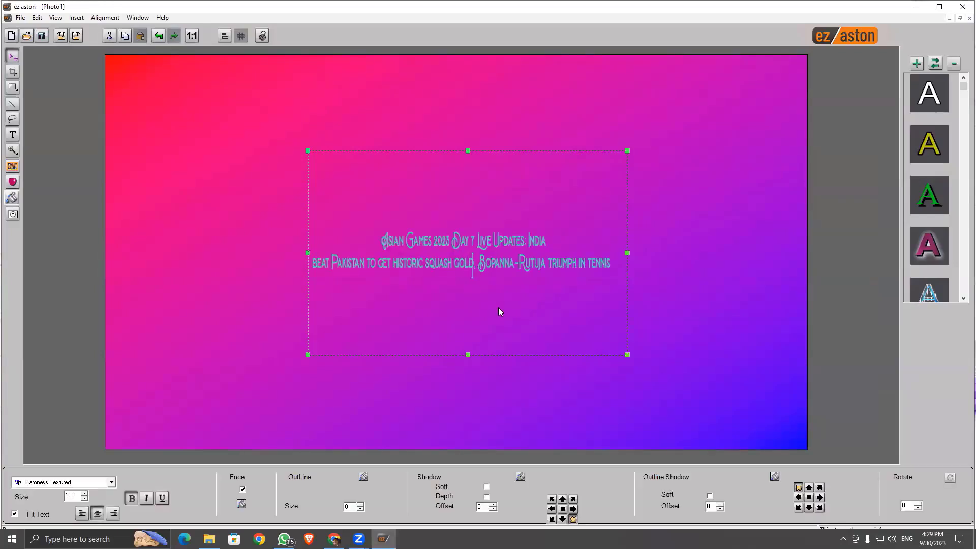
key("Return")
key("Right")
key("Right")
key("Right")
key("Right")
key("Right")
key("Right")
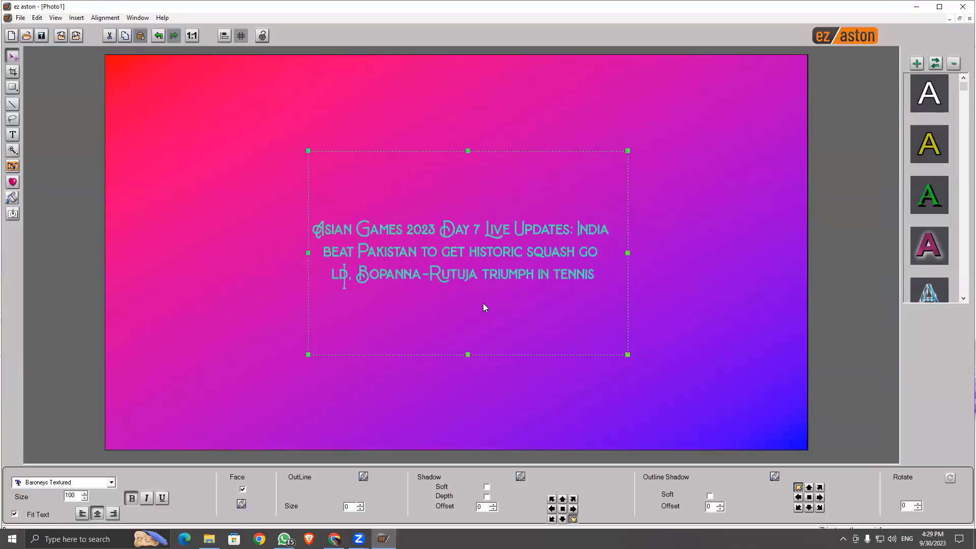
key("Right")
key("Right")
key("Right")
key("Right")
key("Right")
key("Return")
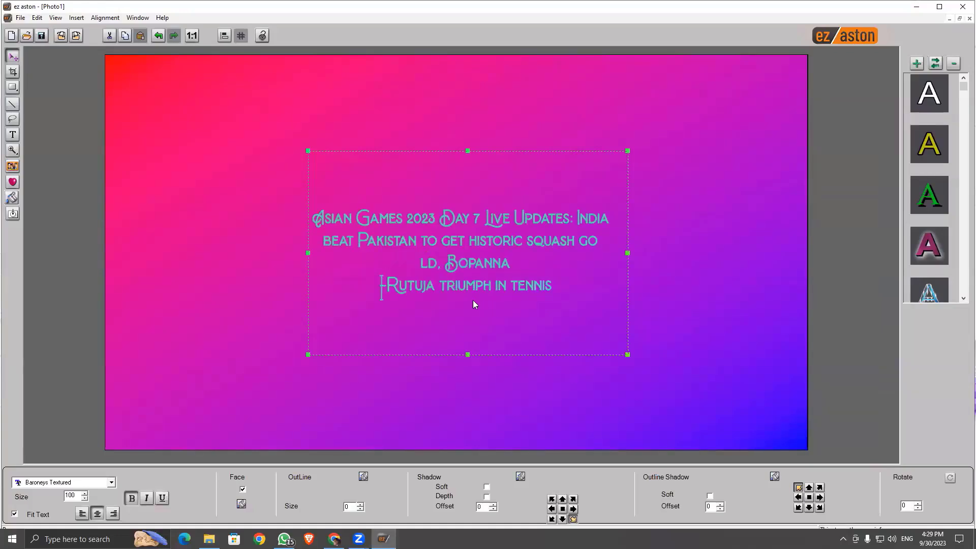
key("Up")
key("Up")
key("Right")
key("Right")
key("Right")
key("Right")
key("Right")
key("Right")
key("Right")
key("Right")
key("Right")
key("Right")
key("Right")
key("Right")
key("Right")
key("Right")
key("Right")
key("Right")
key("Return")
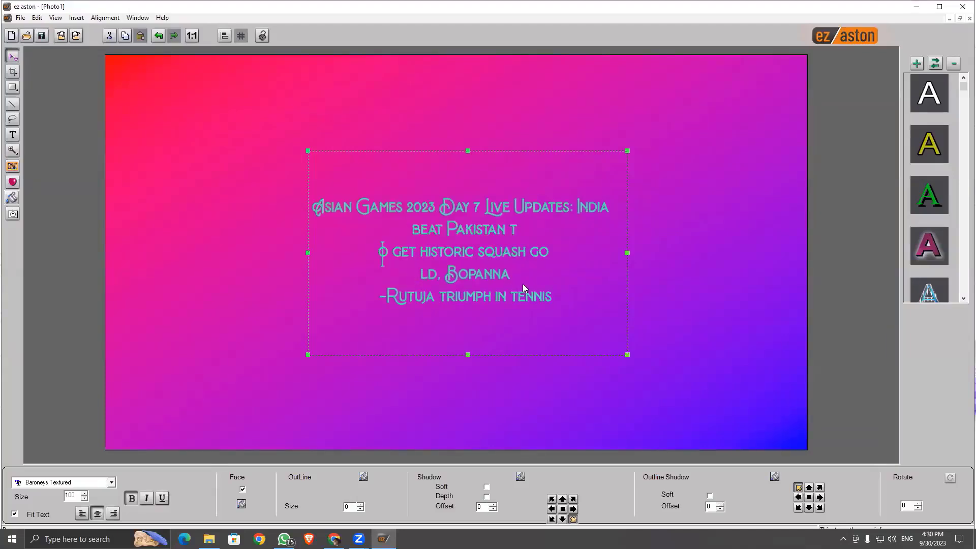
left_click(552, 298)
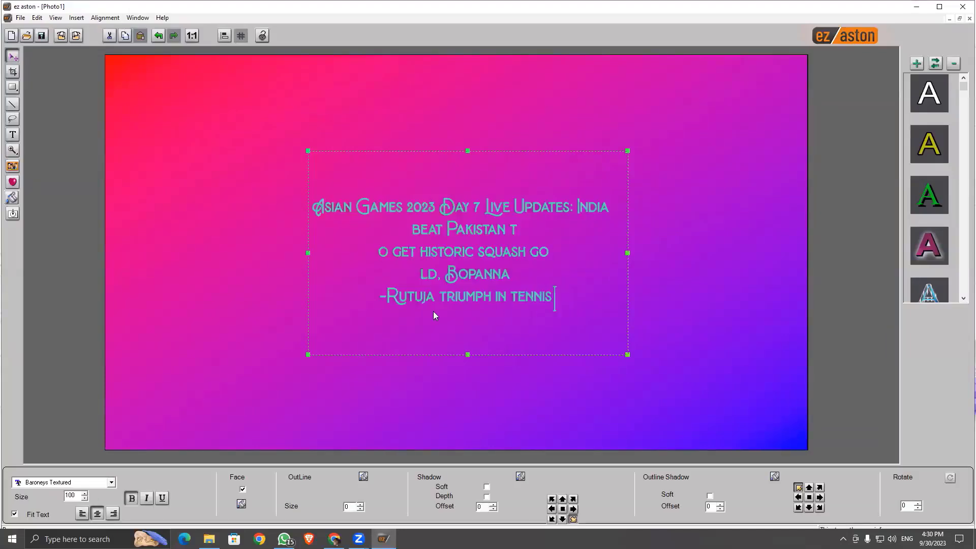
Step: Raise the caption text size to 145 and minimize ez aston
left_click(86, 494)
left_click(86, 494)
left_click(85, 494)
left_click(85, 494)
left_click(86, 494)
left_click_drag(86, 494, 85, 496)
left_click(491, 193)
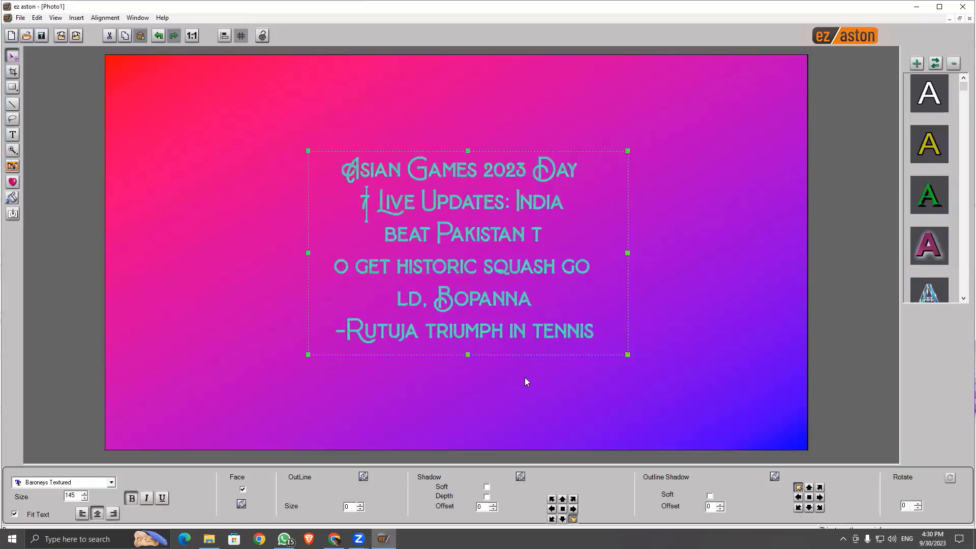
left_click(916, 8)
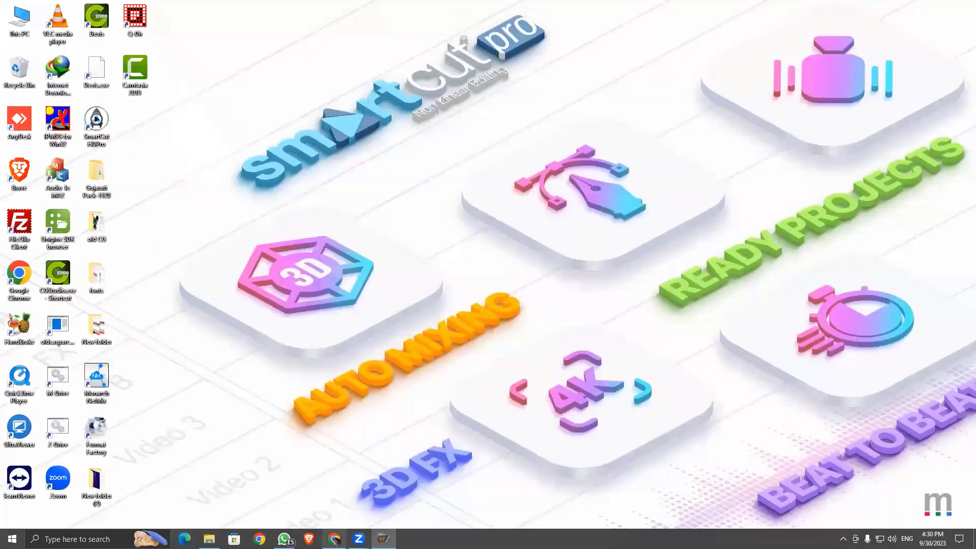
Step: Return to the Loopic studio and scroll through the Resources panel
left_click(334, 539)
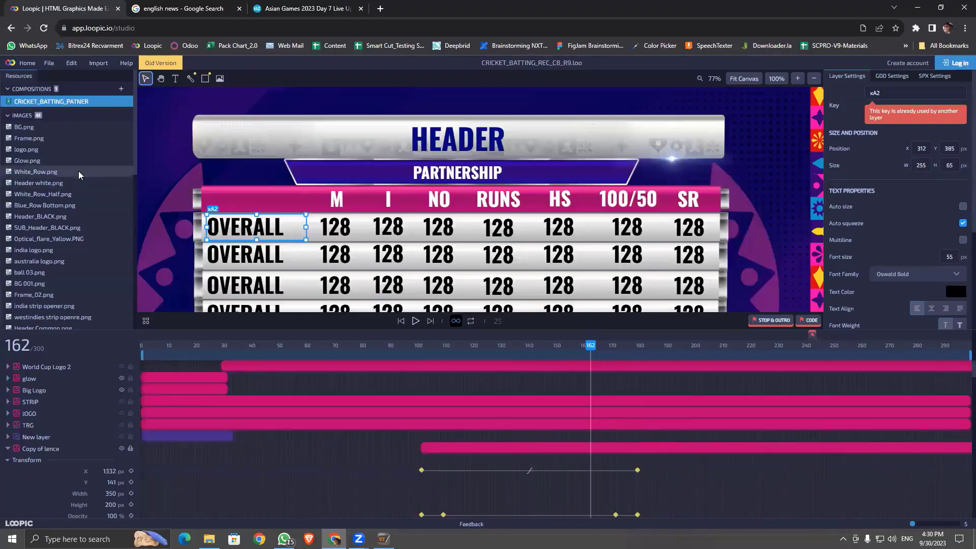
scroll(69, 186, "down", 4)
scroll(71, 195, "down", 2)
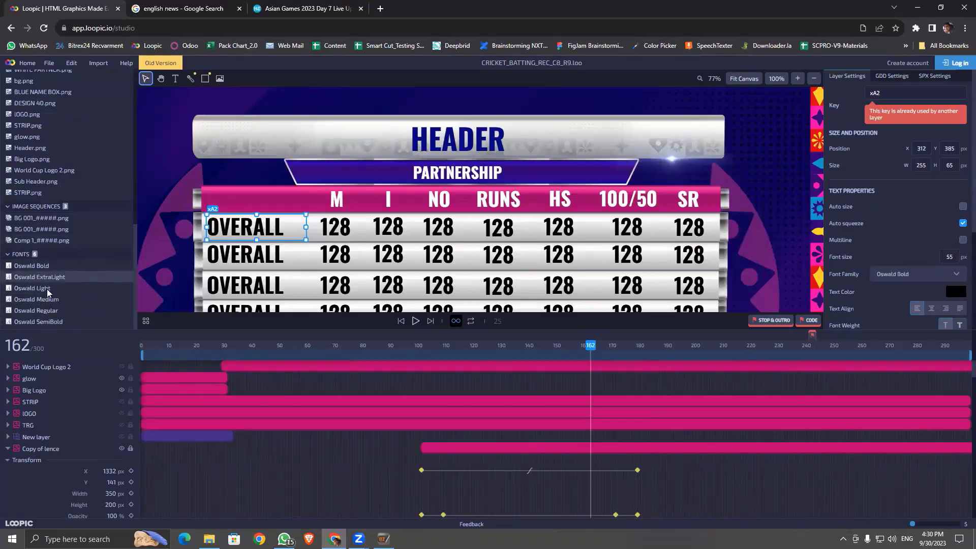
scroll(53, 289, "up", 10)
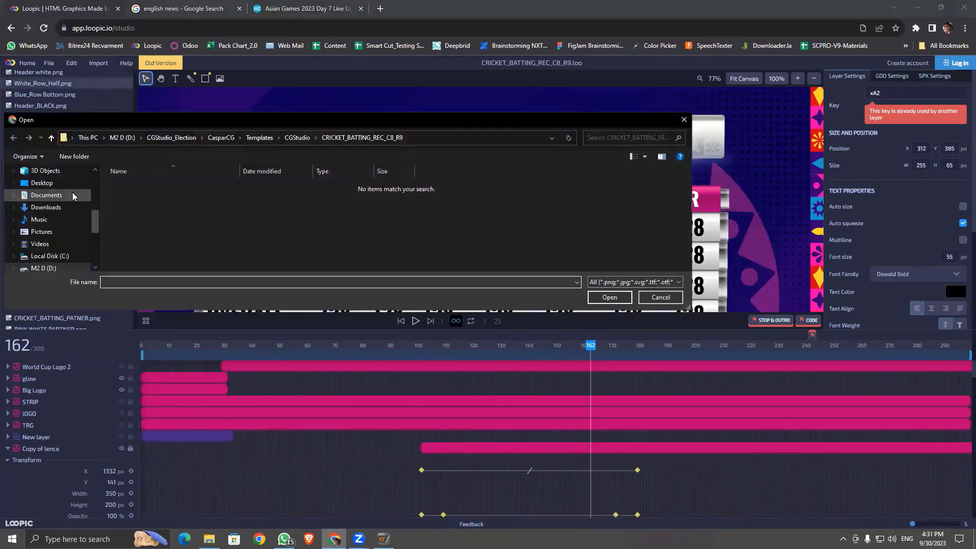
Step: Check the Open dialog's file-type filters, keep All files, and cancel the import
left_click(678, 281)
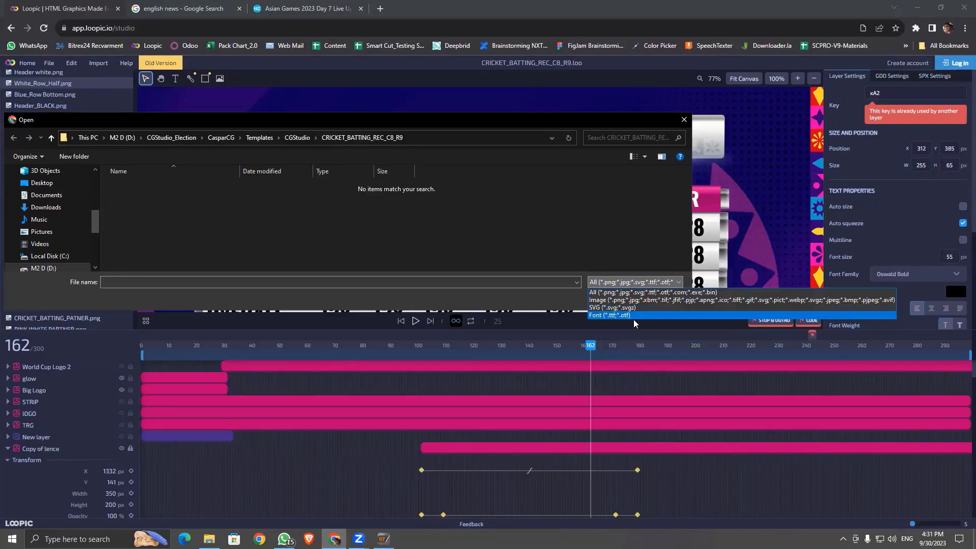
left_click(657, 214)
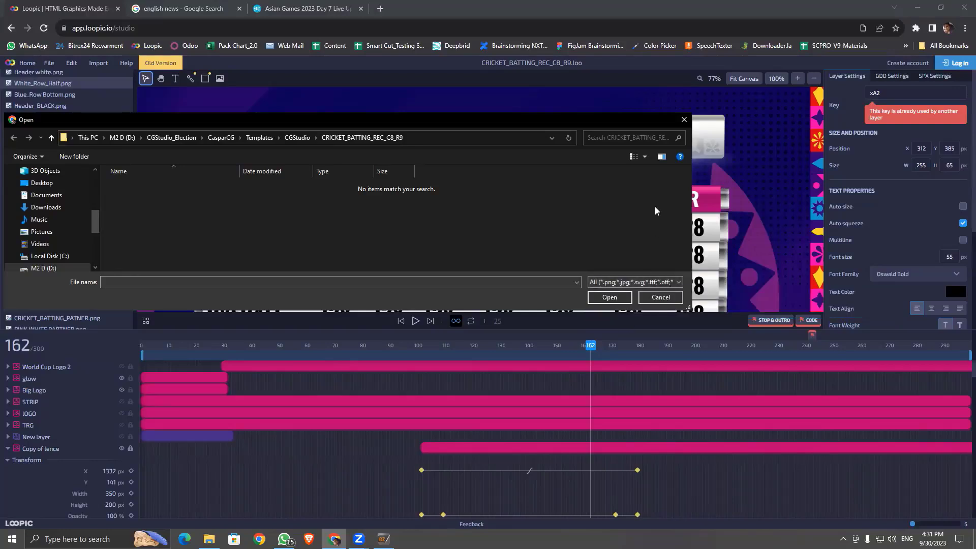
left_click(671, 283)
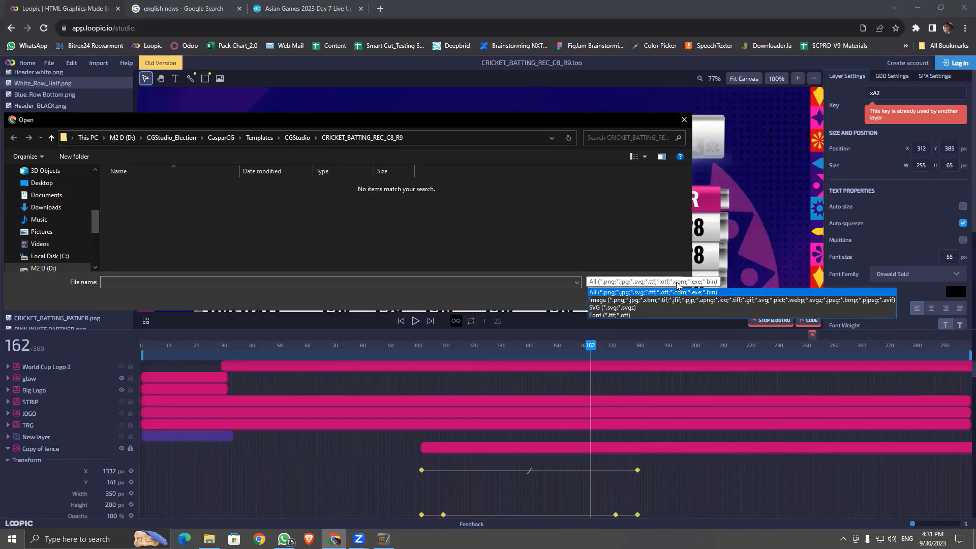
left_click(651, 223)
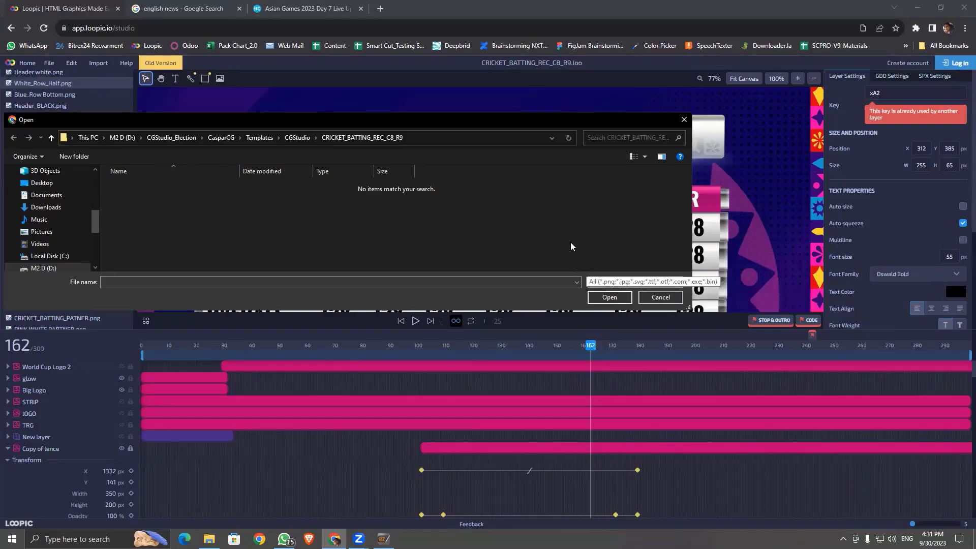
left_click(656, 297)
scroll(56, 223, "down", 5)
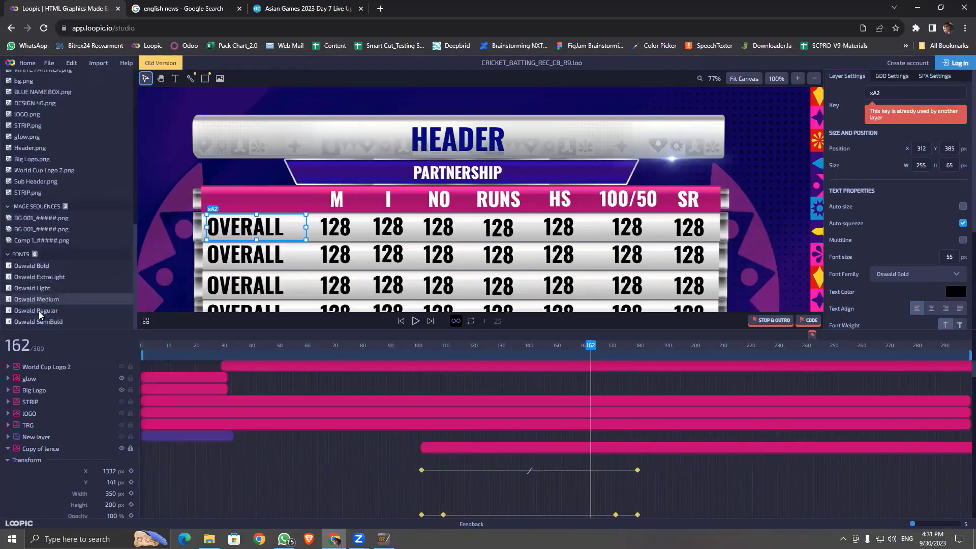
left_click(476, 135)
left_click(913, 250)
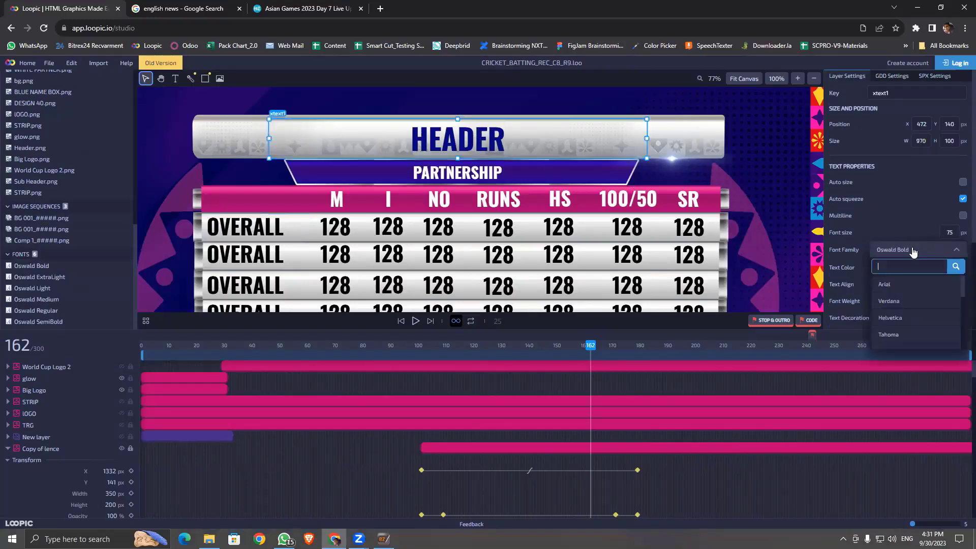
scroll(930, 320, "down", 5)
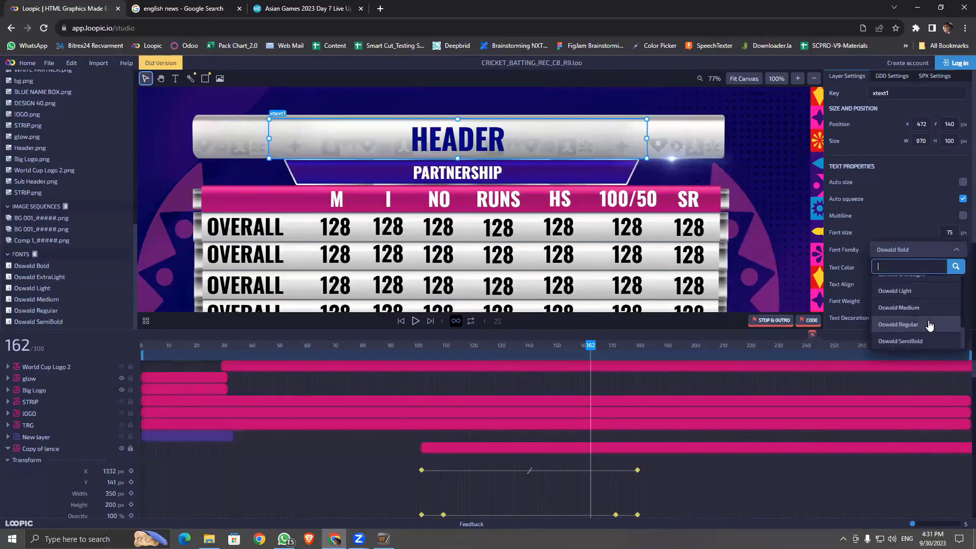
scroll(929, 320, "up", 5)
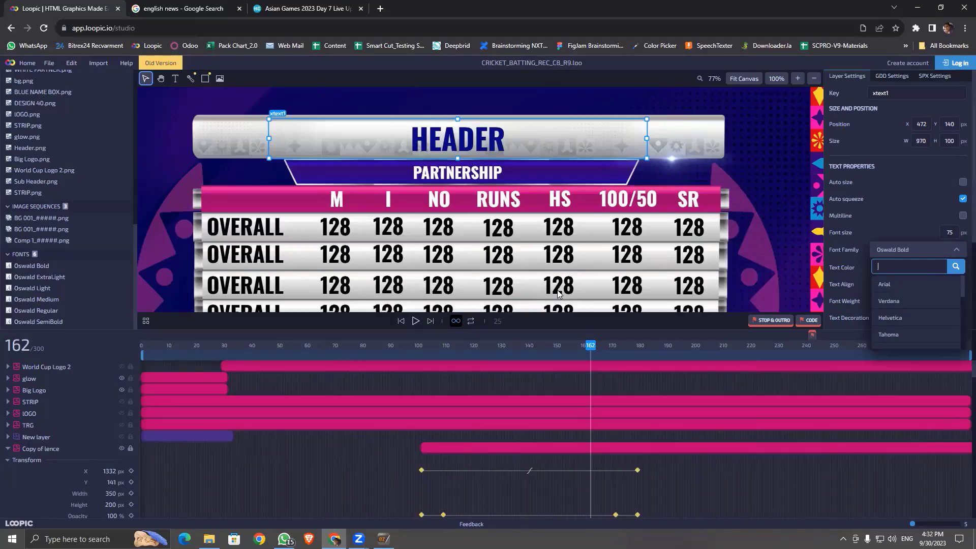
scroll(384, 183, "down", 2)
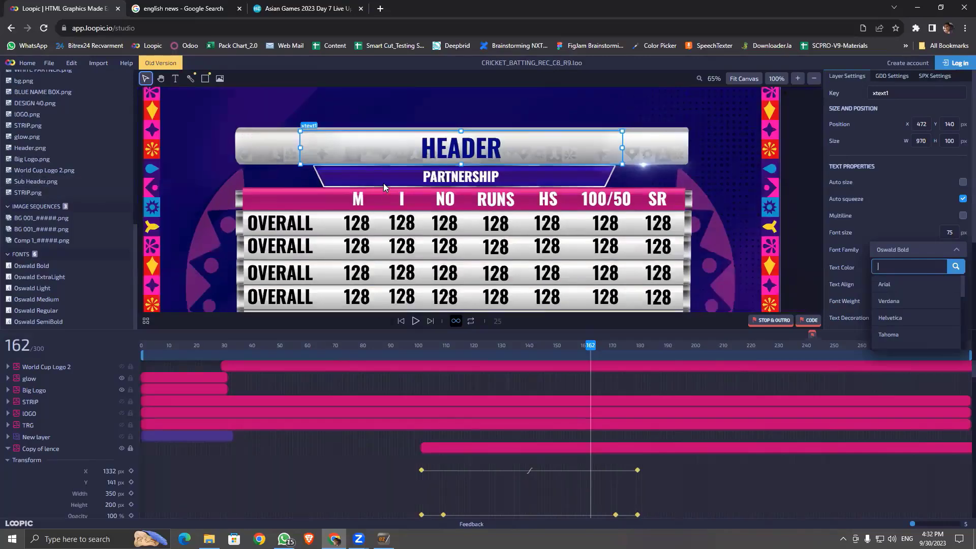
scroll(384, 183, "down", 1)
left_click(761, 234)
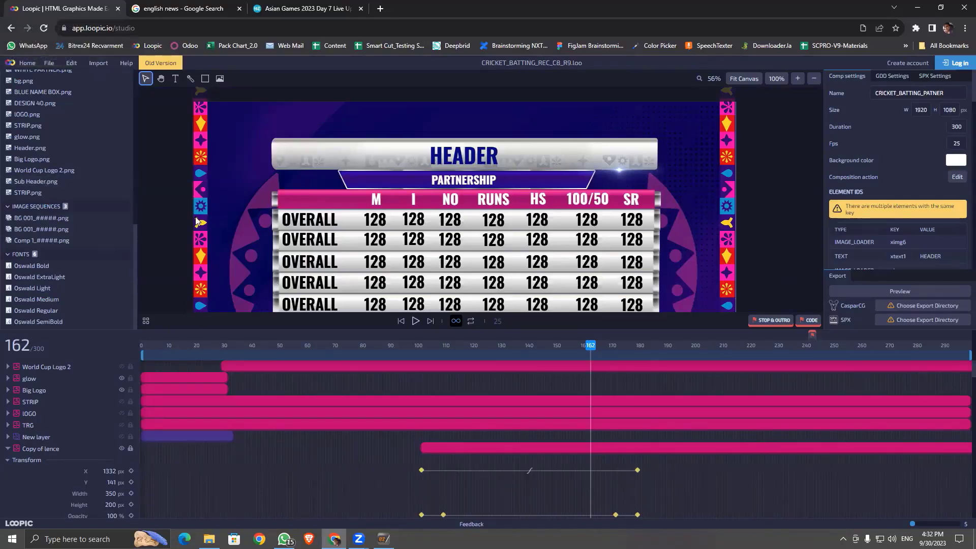
Step: Jump to frame 6, enlarge the canvas preview, and scrub the timeline to frame 103
left_click(157, 345)
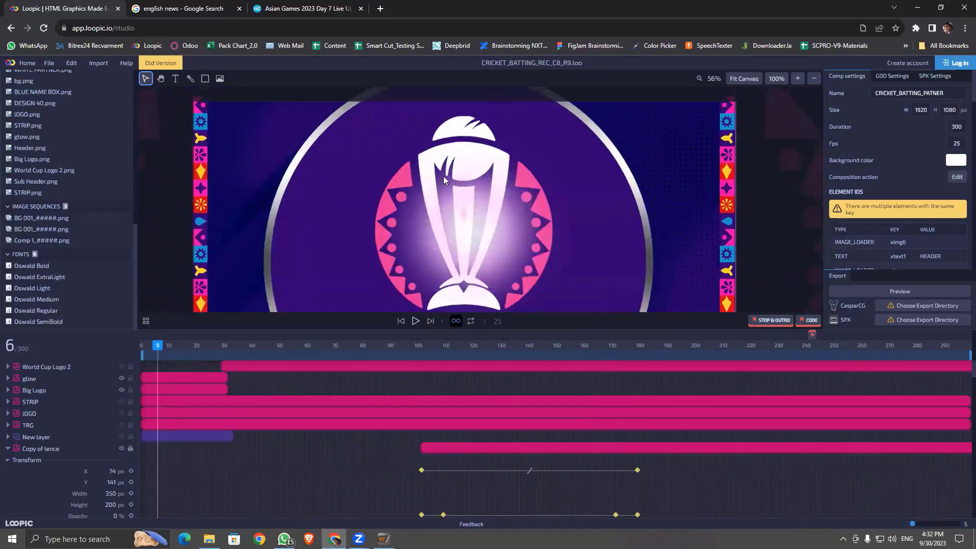
scroll(463, 222, "down", 5)
key("h")
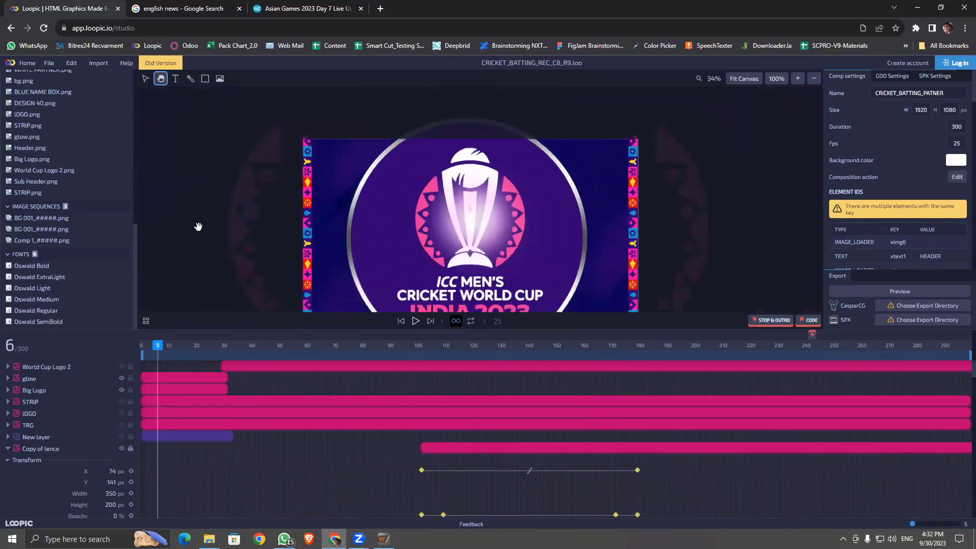
left_click_drag(189, 245, 191, 224)
key("v")
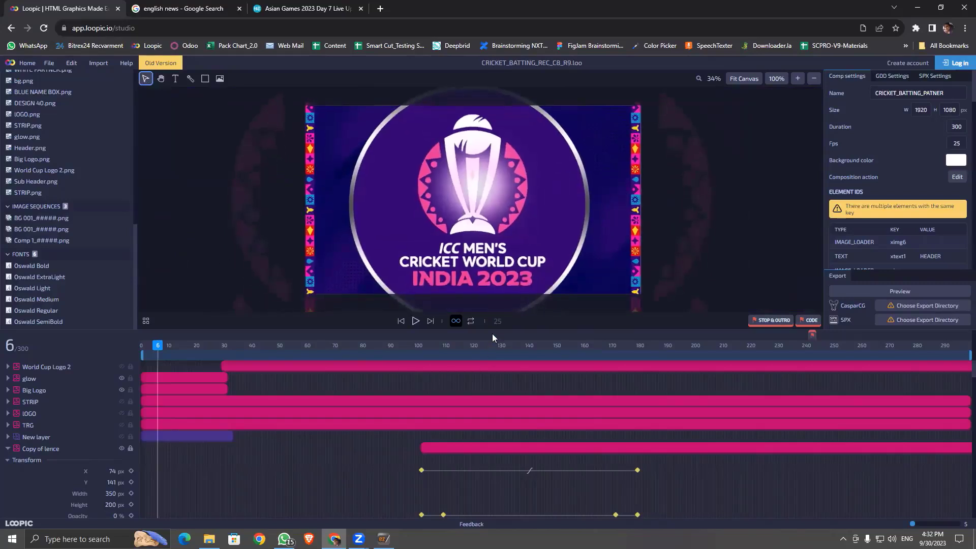
left_click_drag(492, 334, 493, 395)
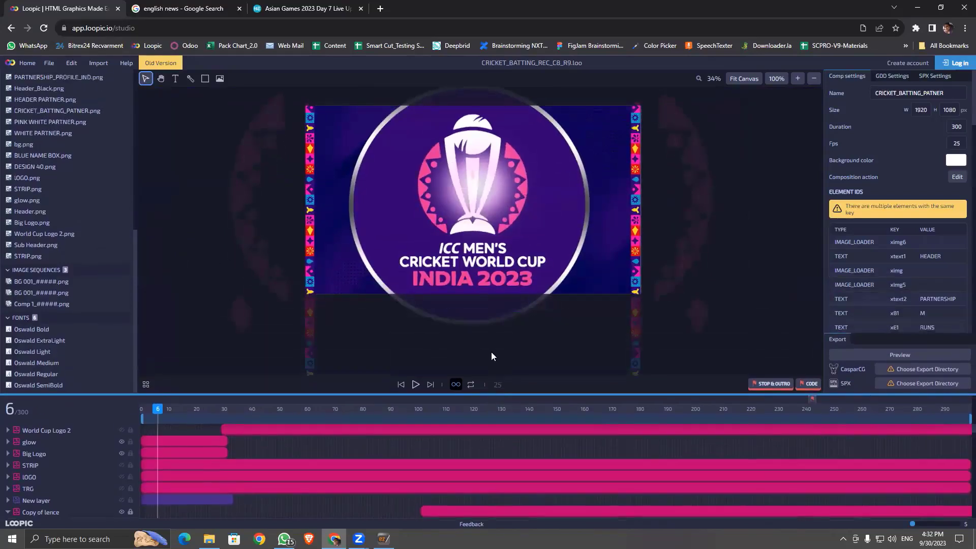
scroll(470, 188, "down", 2)
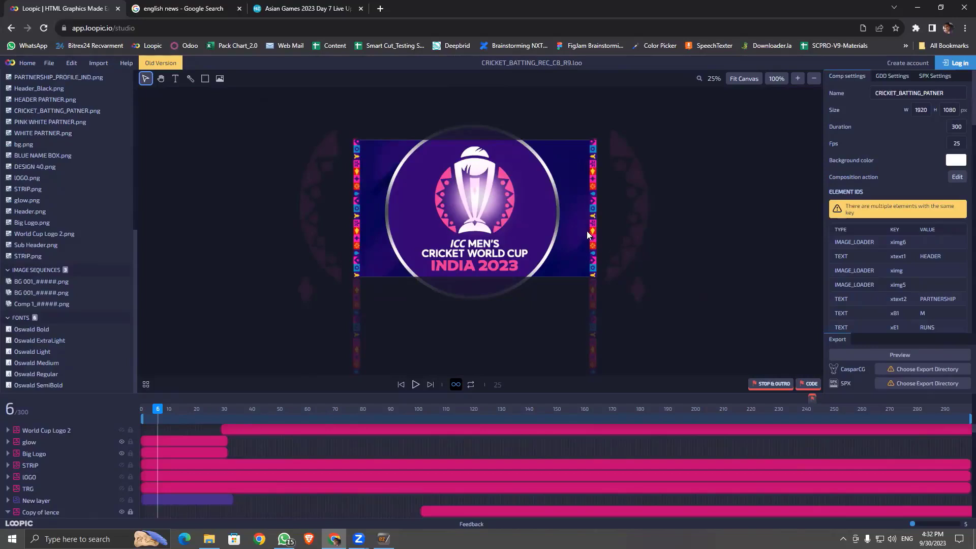
left_click_drag(141, 408, 427, 450)
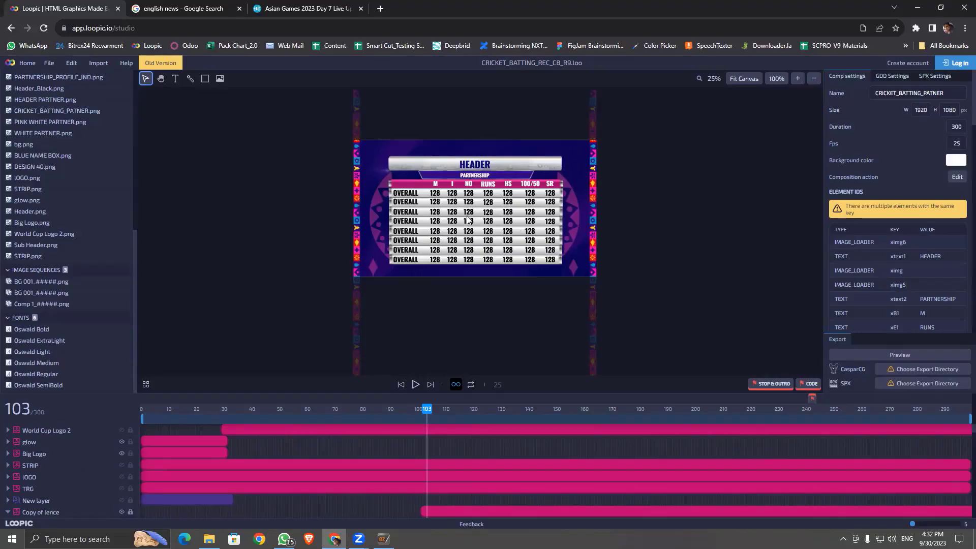
Step: Scrub the timeline from near the start through the stats table's entrance animation
scroll(481, 219, "up", 1)
scroll(481, 217, "up", 2)
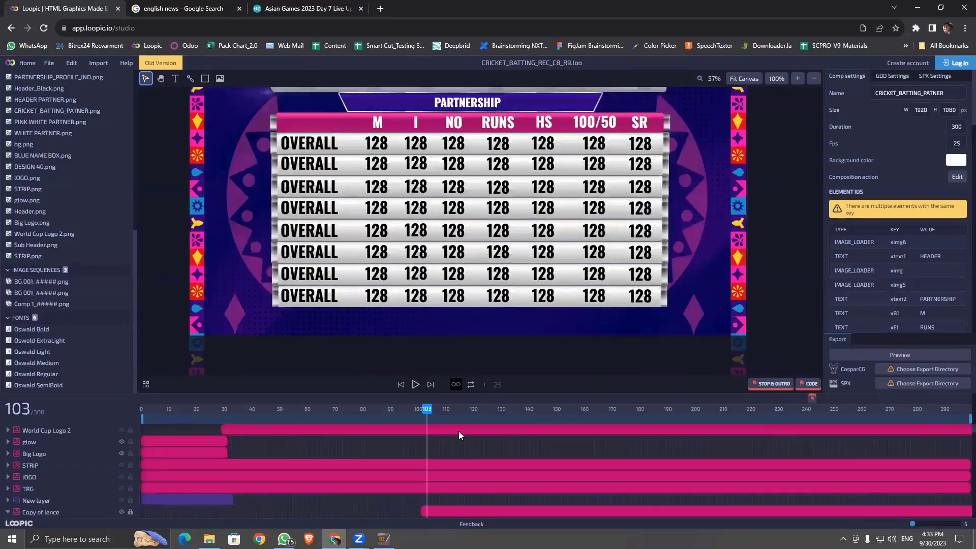
left_click_drag(175, 409, 210, 415)
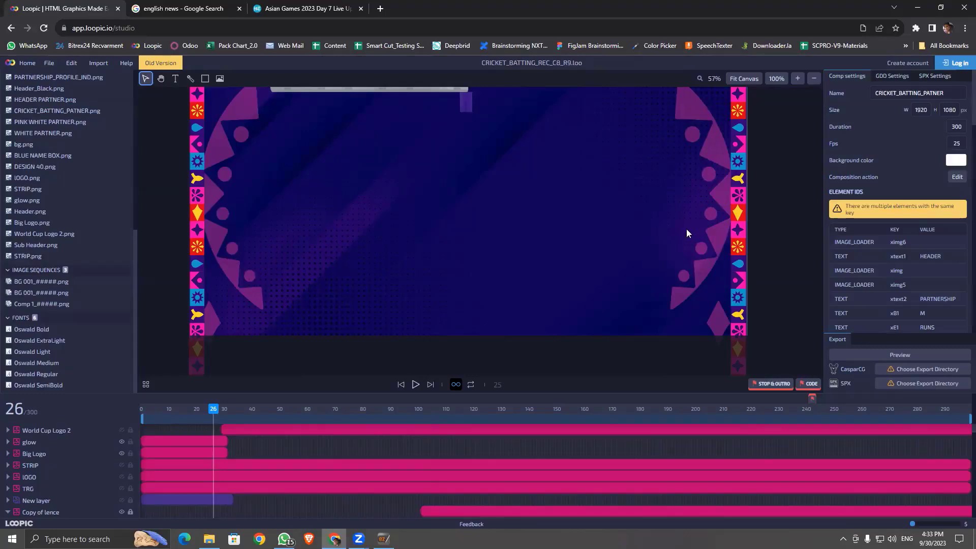
scroll(692, 239, "down", 3)
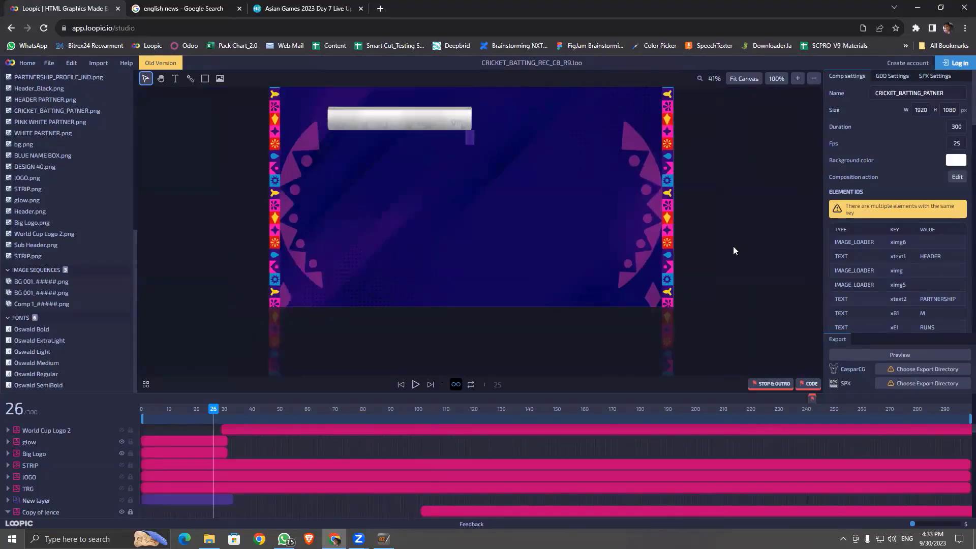
left_click_drag(215, 413, 357, 468)
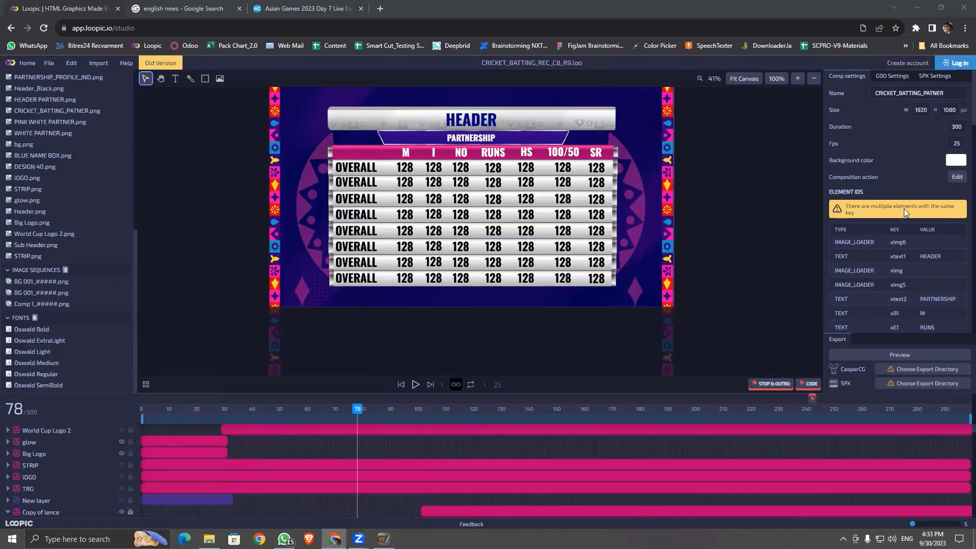
Step: Open the Layer Settings of the 100/50 column heading, key xG1
scroll(904, 210, "down", 10)
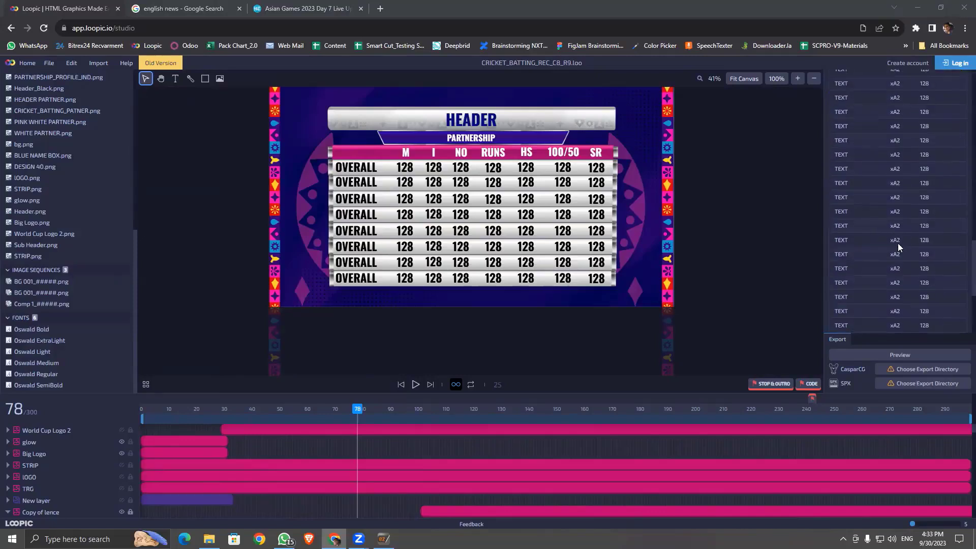
left_click(898, 247)
left_click(561, 156)
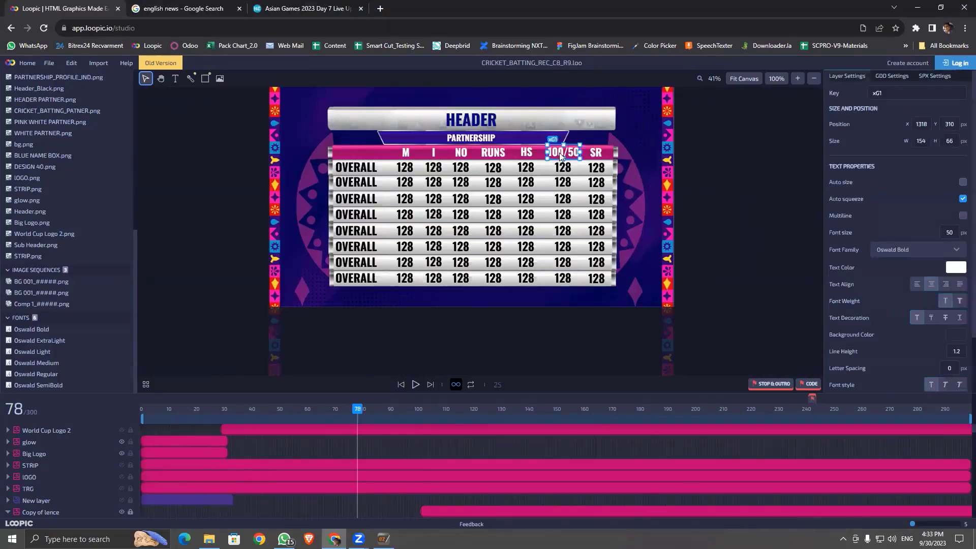
Step: Select the first OVERALL row label and zoom in to inspect its key xA2 in Layer Settings
left_click(358, 170)
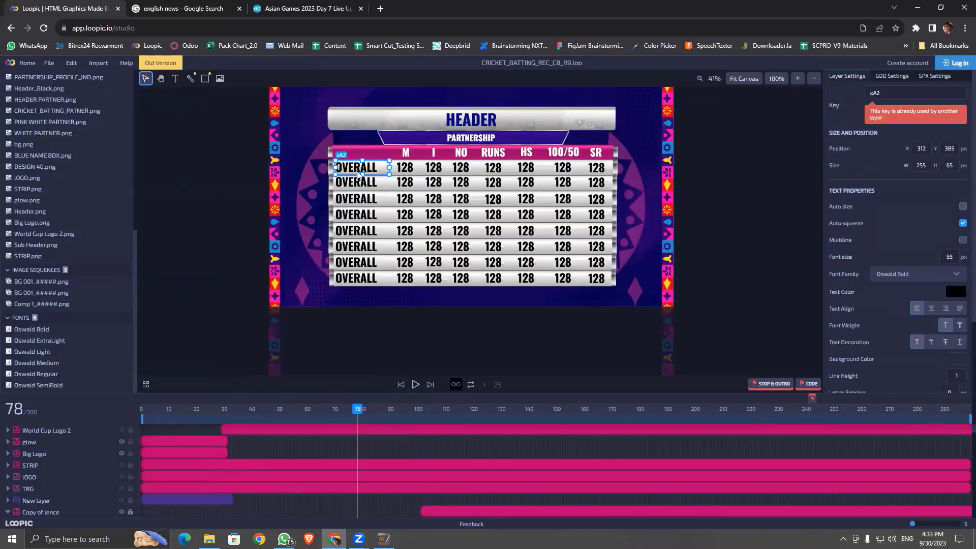
scroll(358, 173, "up", 3)
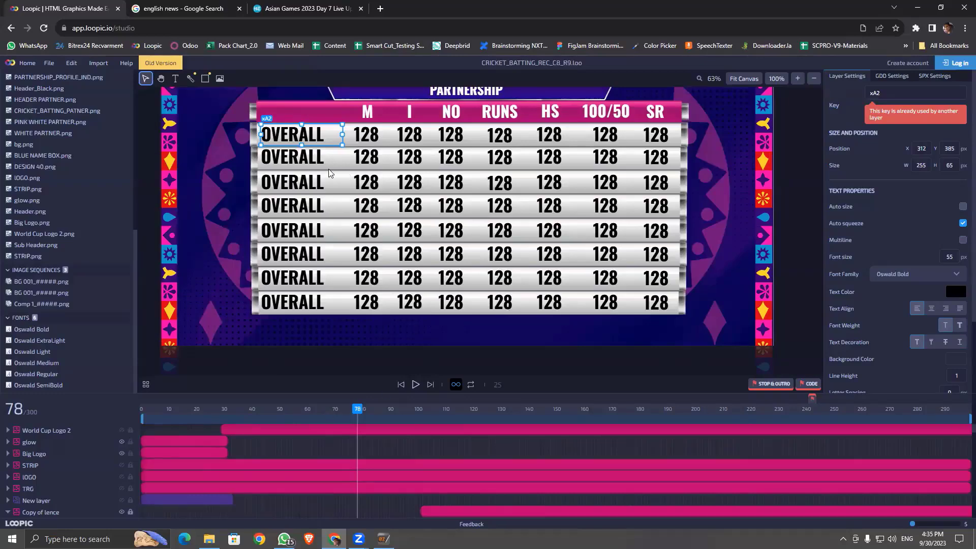
Step: Scrub the preview to frame 125, then minimize Chrome to bring CGStudio forward
scroll(330, 175, "down", 2)
left_click_drag(356, 412, 511, 477)
left_click(487, 476)
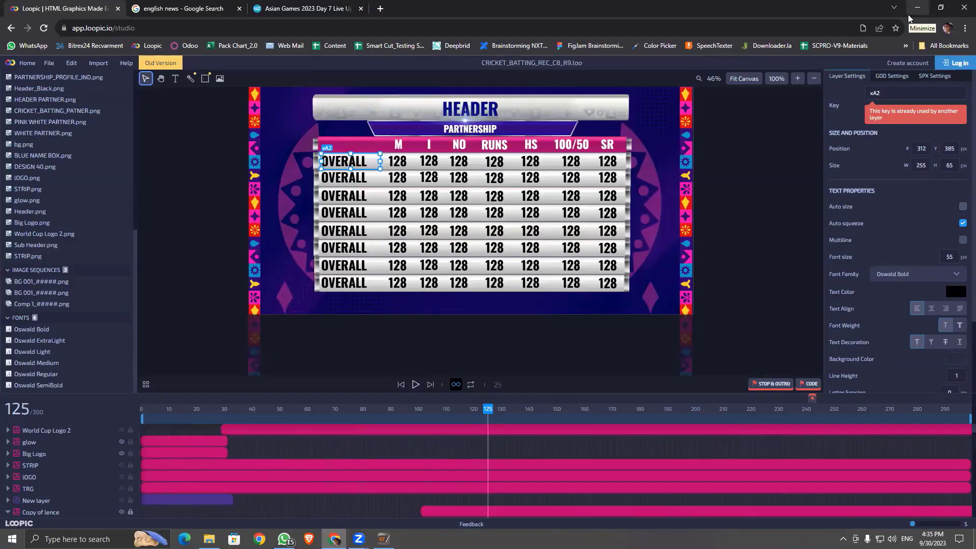
left_click(909, 19)
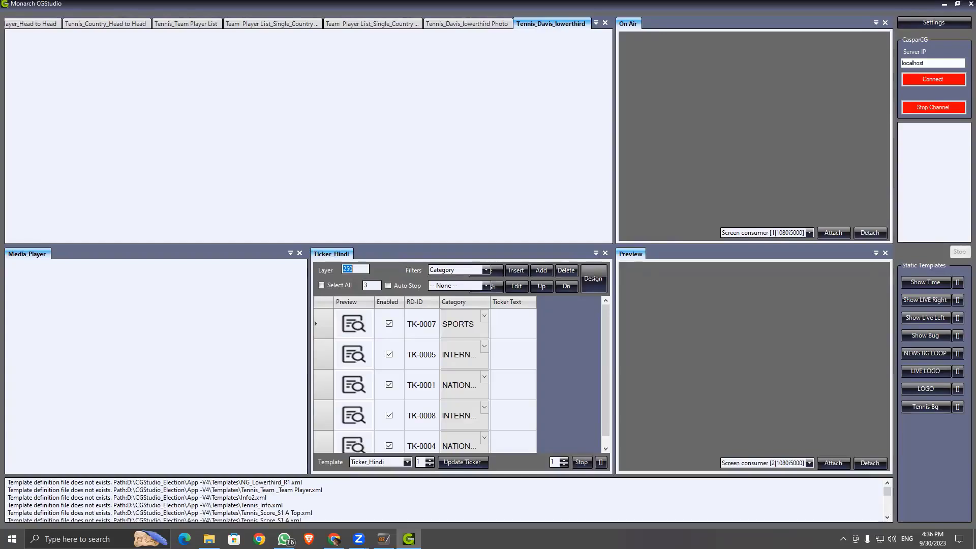
Step: Close the Tennis_Davis_lowerthird Photo tab in CGStudio and confirm its deletion
left_click(926, 23)
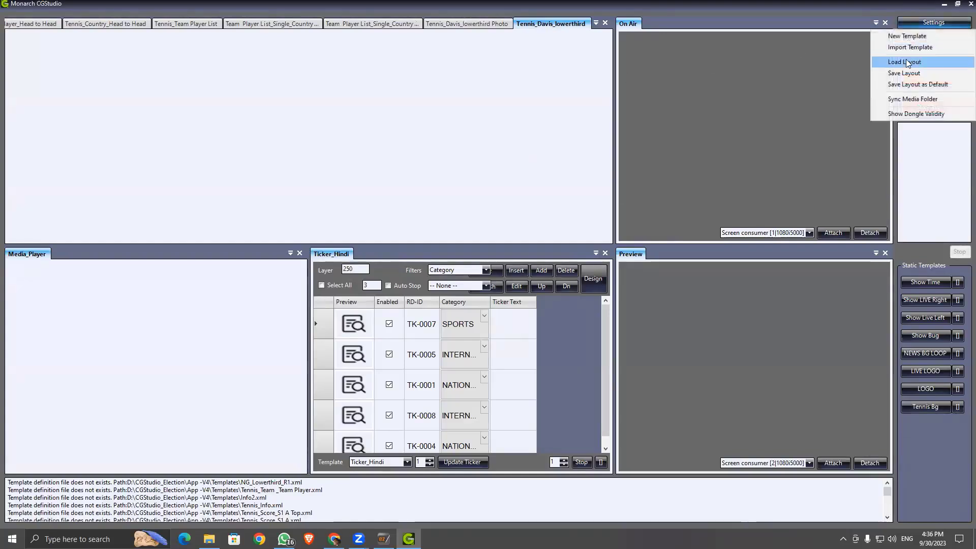
left_click(765, 4)
left_click(465, 22)
right_click(505, 22)
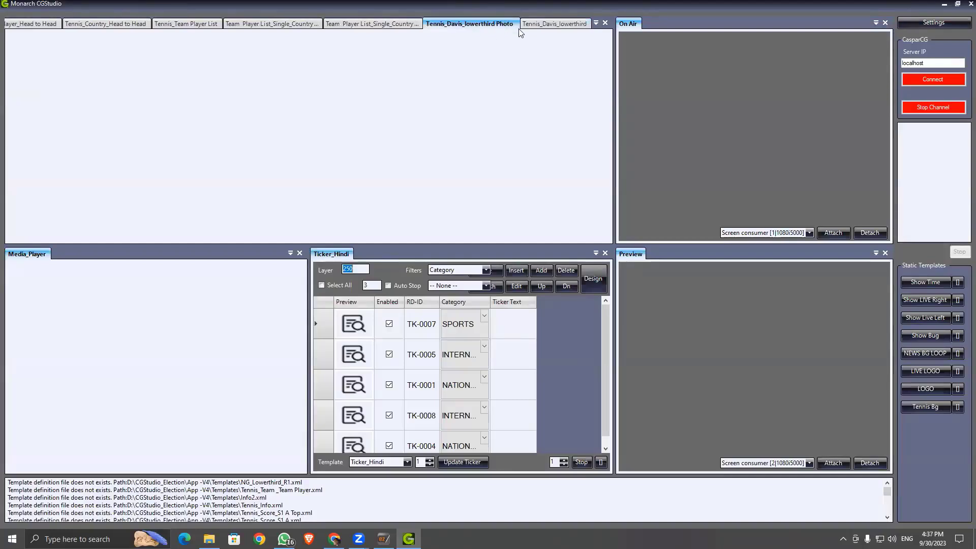
left_click(536, 31)
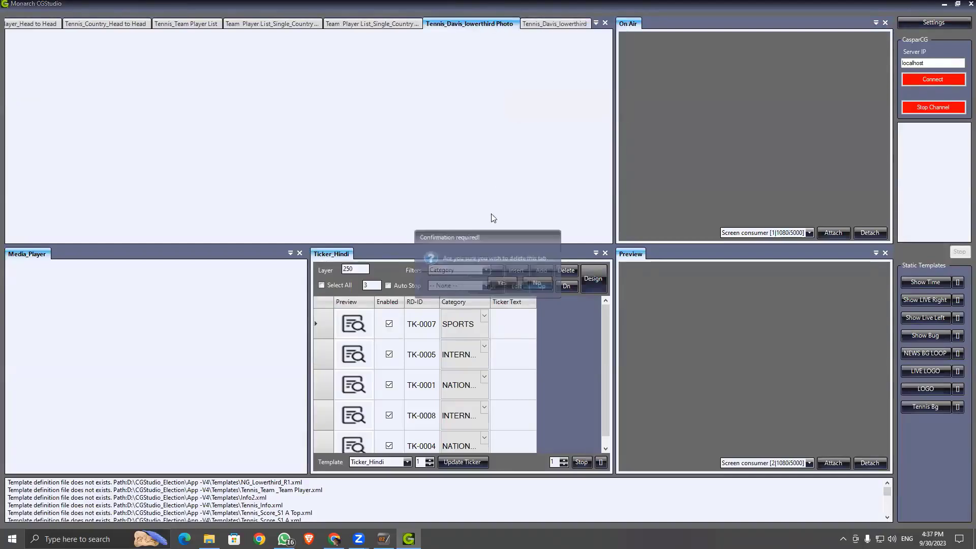
left_click(501, 283)
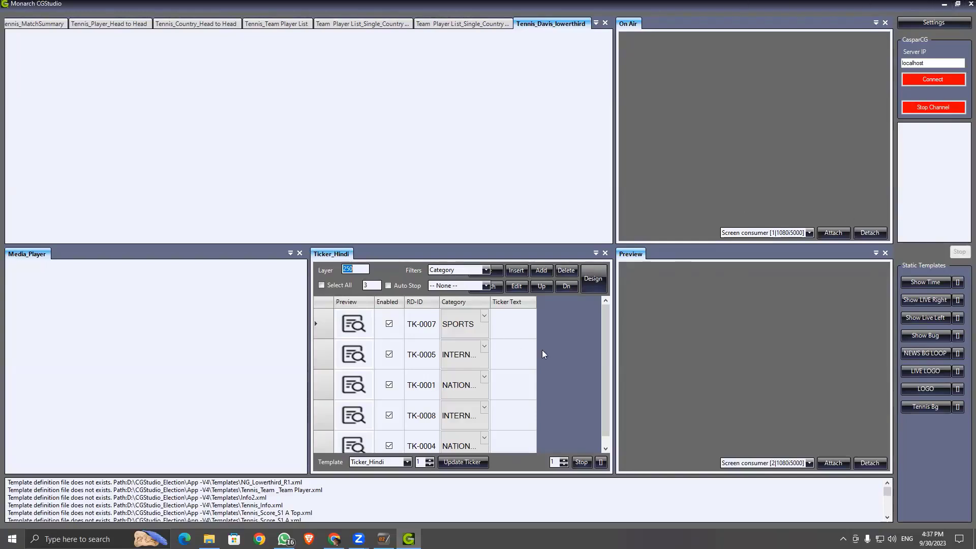
left_click_drag(604, 354, 613, 326)
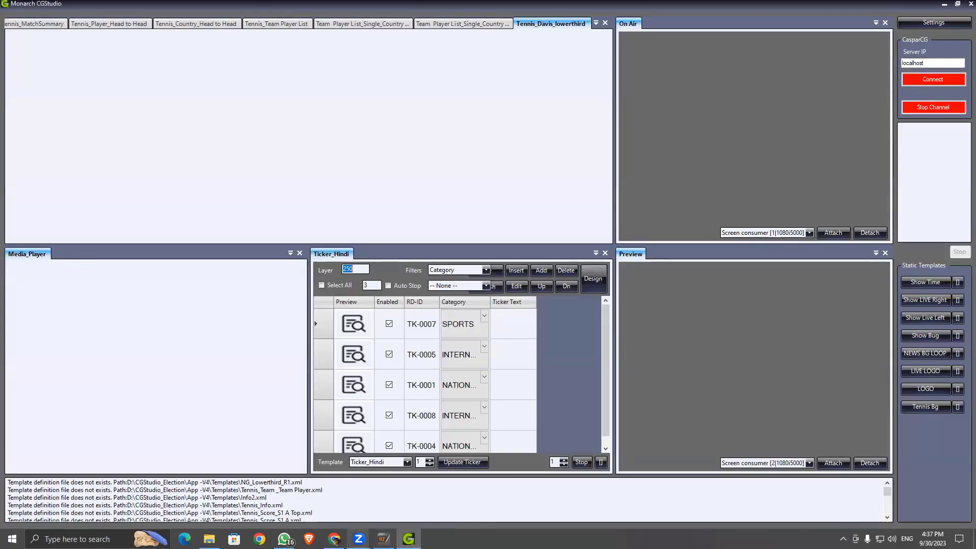
Step: Return to Loopic, deselect the OVERALL text and pan the view to show the HEADER above the table
left_click(334, 539)
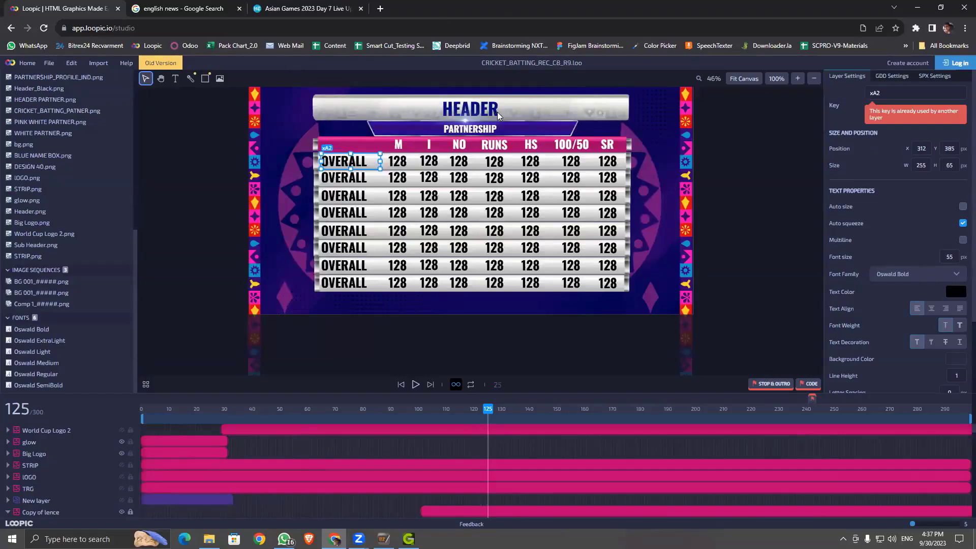
left_click(453, 109)
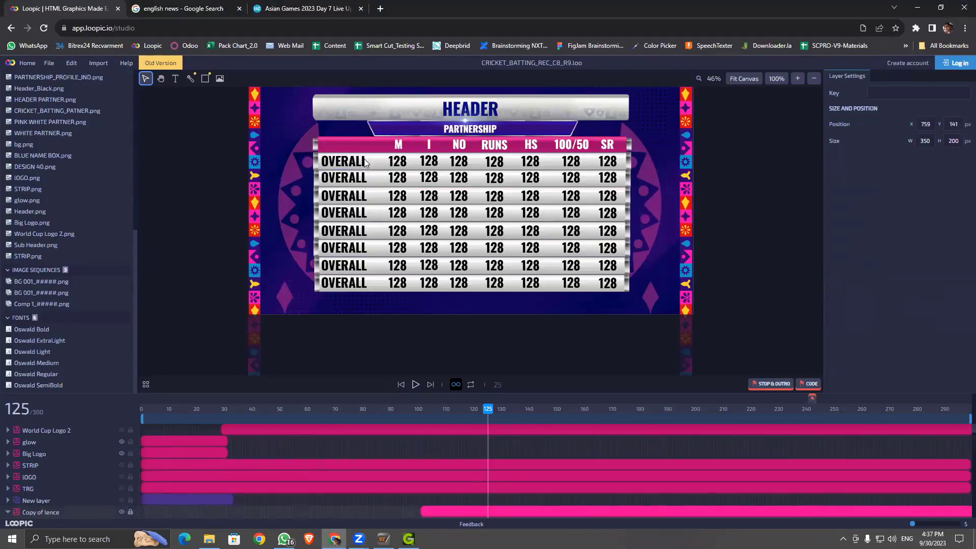
scroll(356, 173, "up", 5)
key("space")
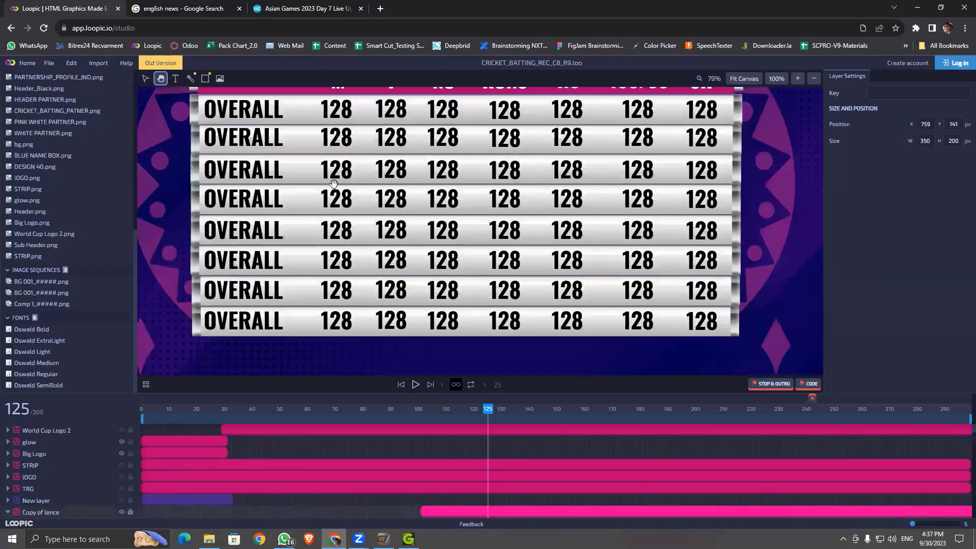
scroll(332, 182, "down", 5)
key("space")
left_click_drag(733, 153, 734, 218)
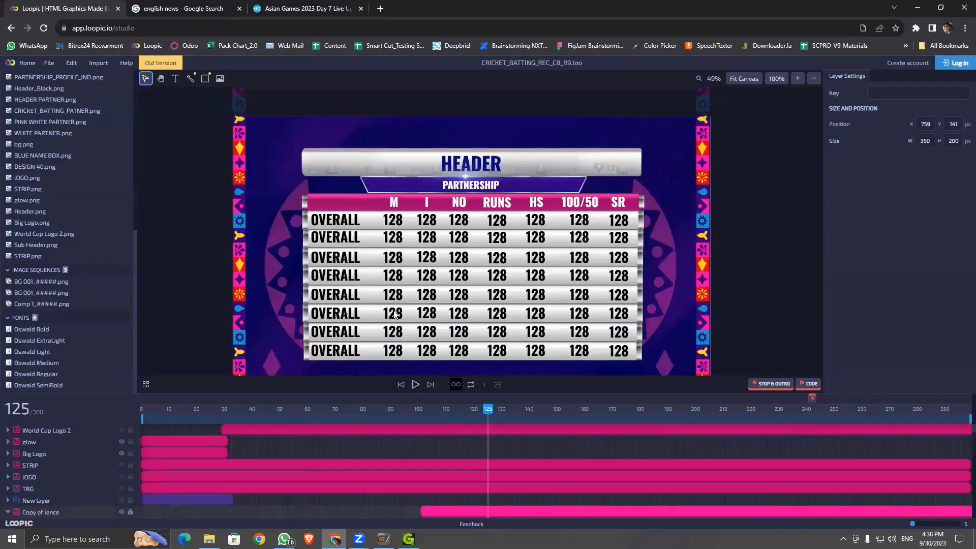
Step: Switch to CGStudio, dismiss its settings list and minimize it to return to Loopic
left_click(409, 539)
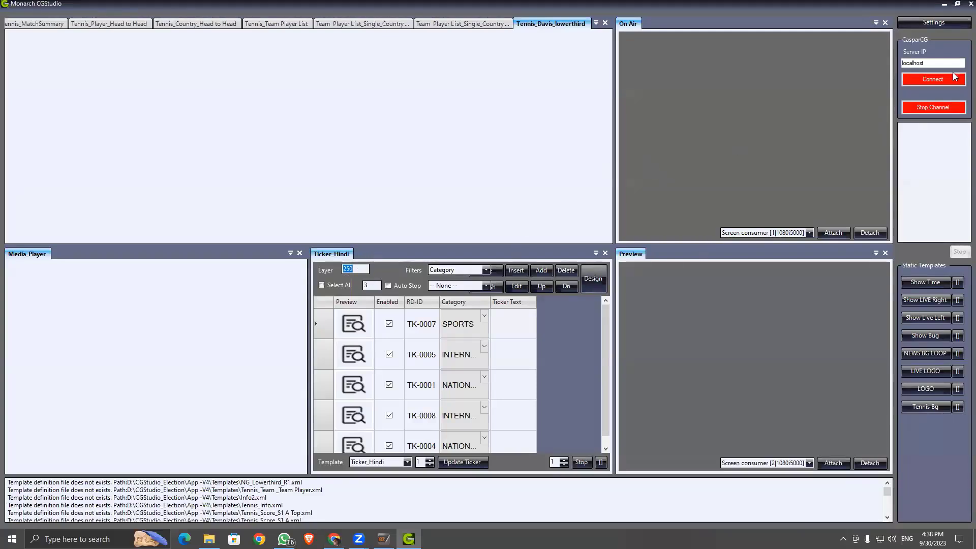
left_click(926, 25)
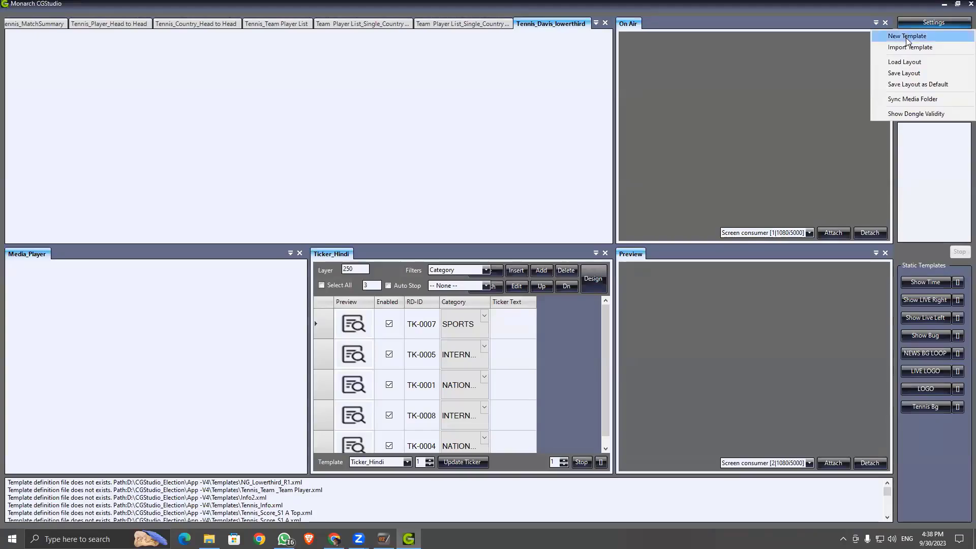
left_click(884, 4)
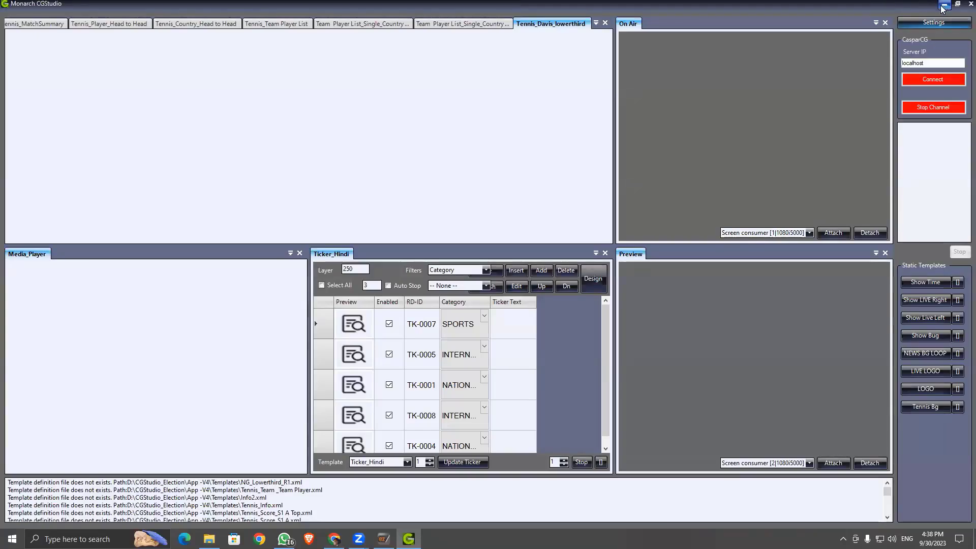
left_click(944, 5)
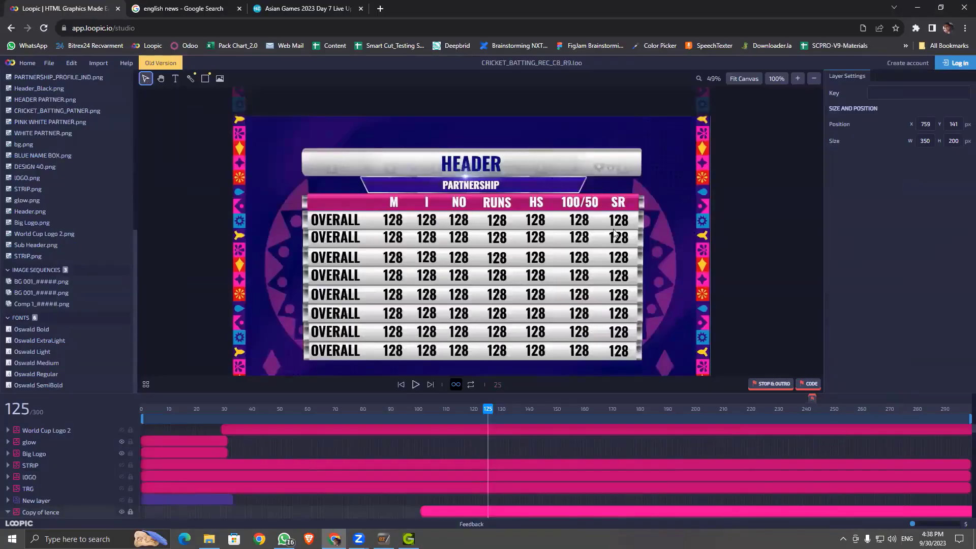
Step: Save CRICKET_BATTING_REC_C8_R9 and open CRICKET_BATTING_L_C5_R7.loo from its templates folder
key("ctrl+s")
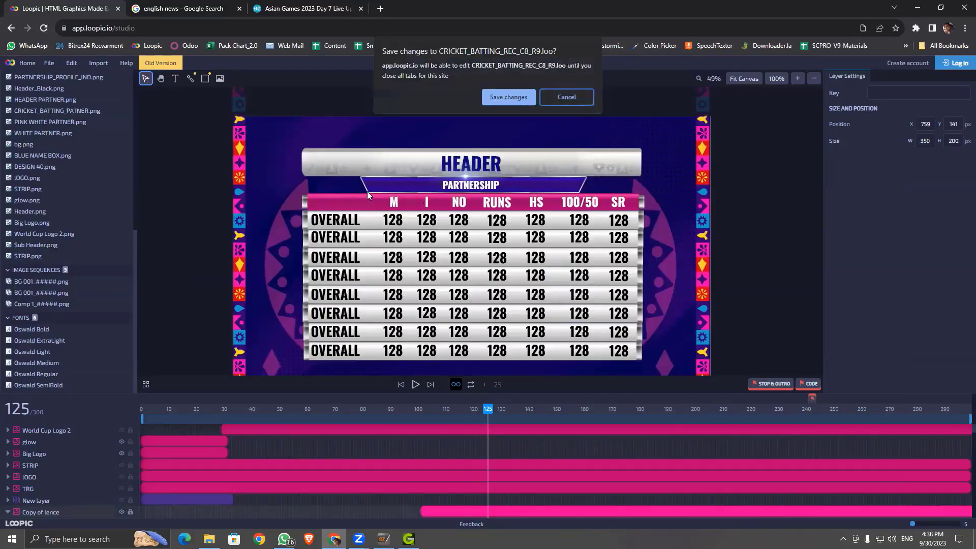
left_click(503, 95)
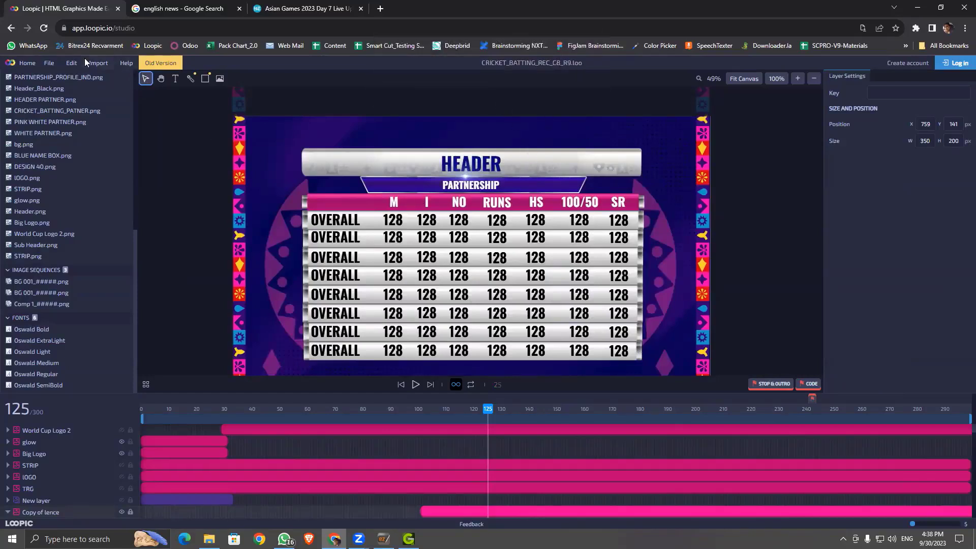
left_click(64, 62)
left_click(102, 102)
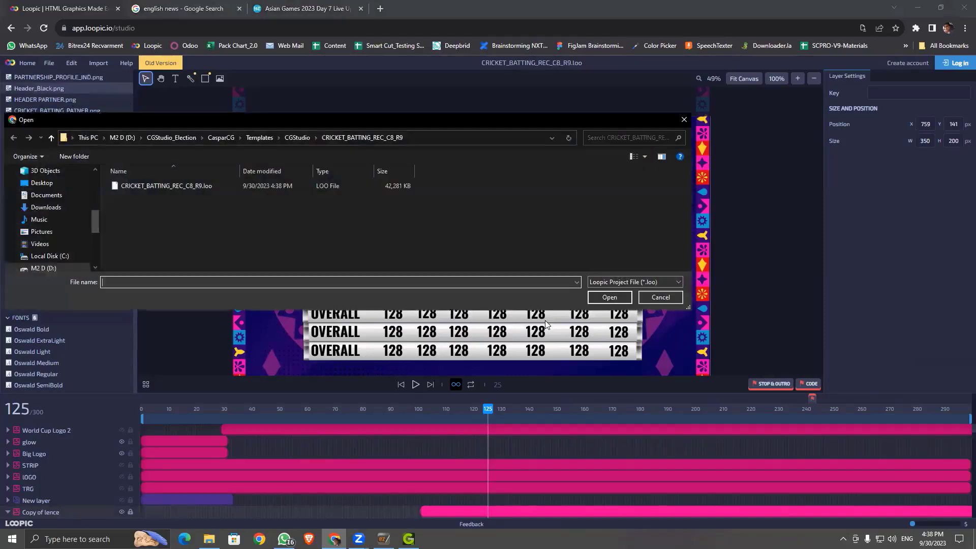
left_click(297, 138)
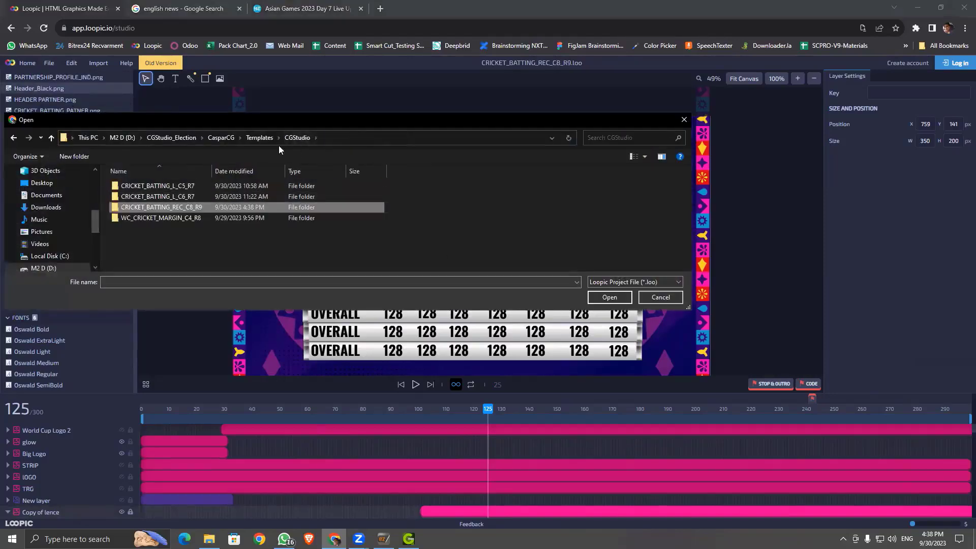
double_click(186, 186)
double_click(163, 186)
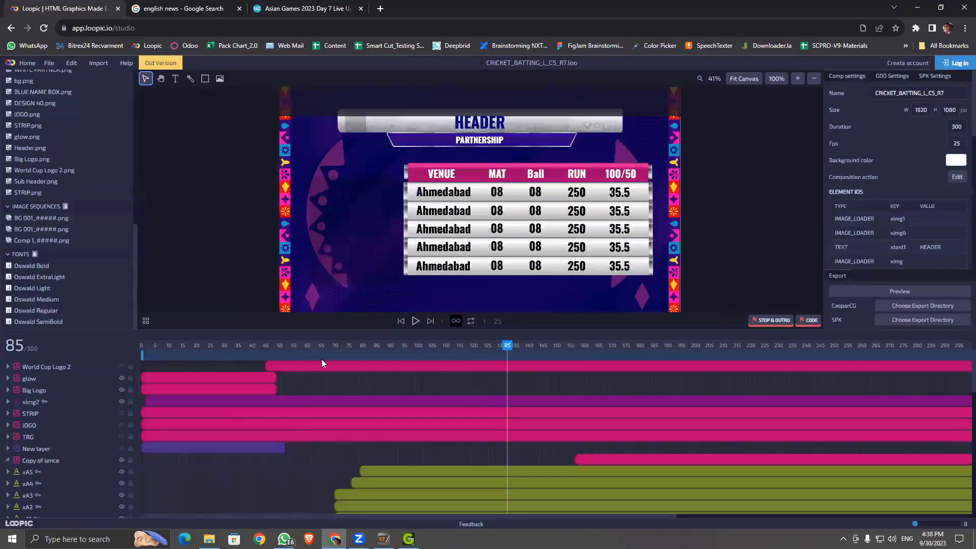
Step: Play the new project's intro animation from the start and scrub through its frames
key("Left")
key("Home")
key("space")
left_click_drag(236, 372, 606, 427)
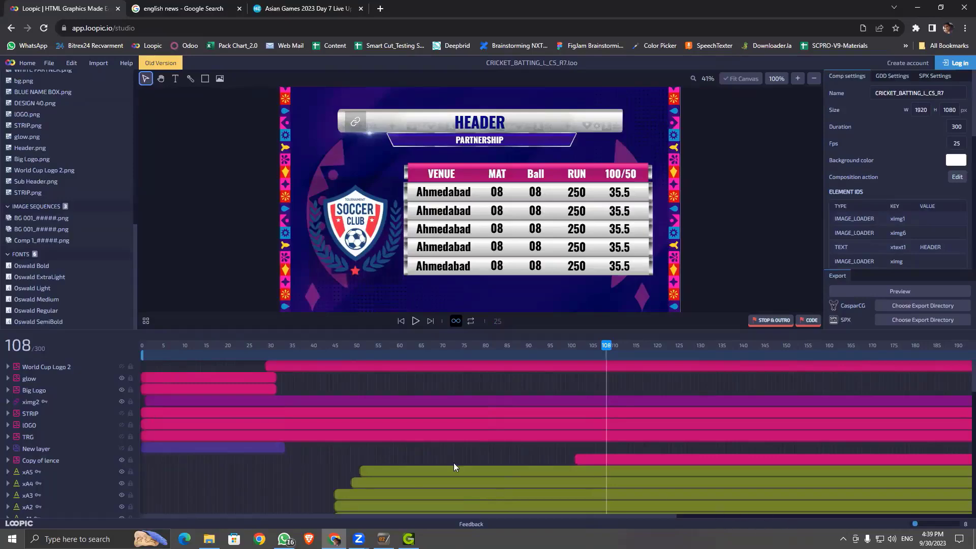
left_click(285, 539)
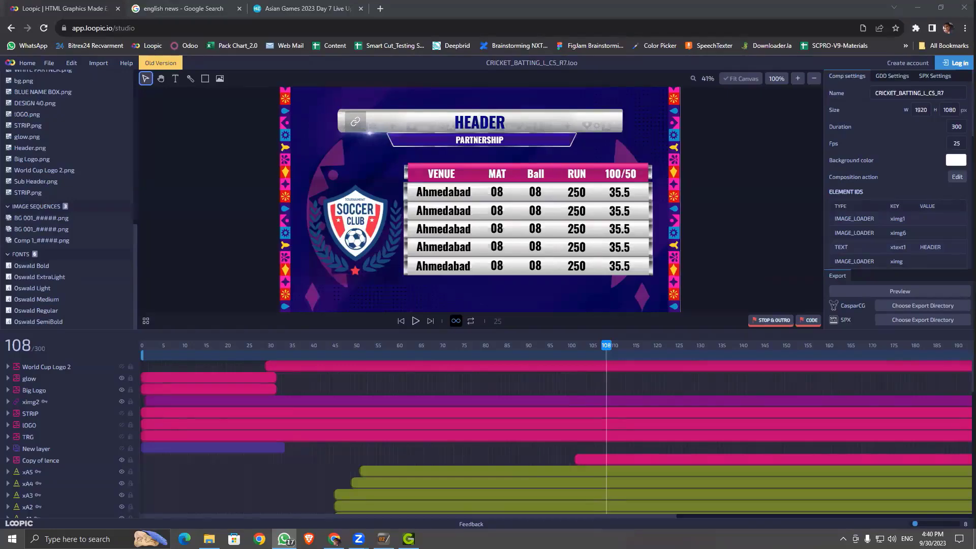
Step: Scroll the Broadcast Template Training chat to the 5/10/2023 messages with the Day-08.mp4 link
scroll(495, 259, "up", 5)
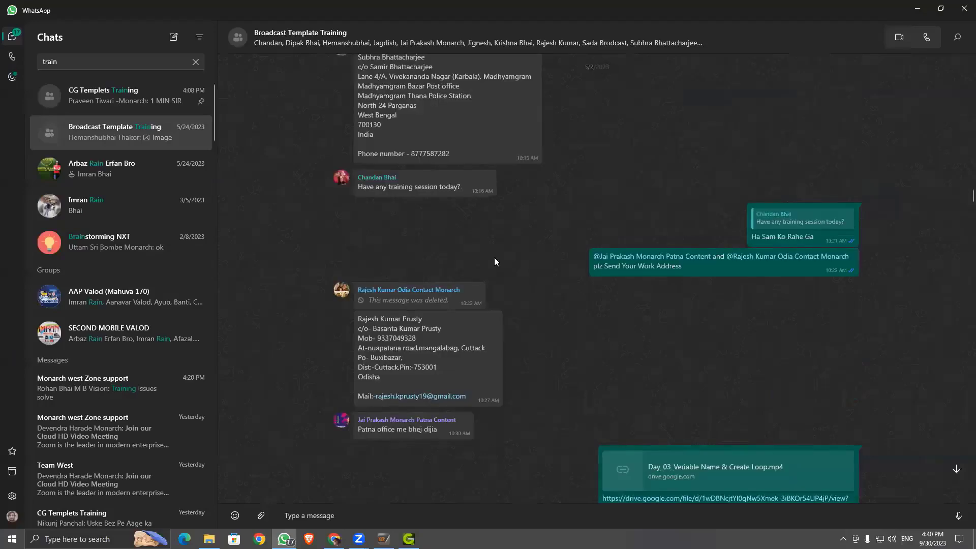
scroll(564, 291, "up", 10)
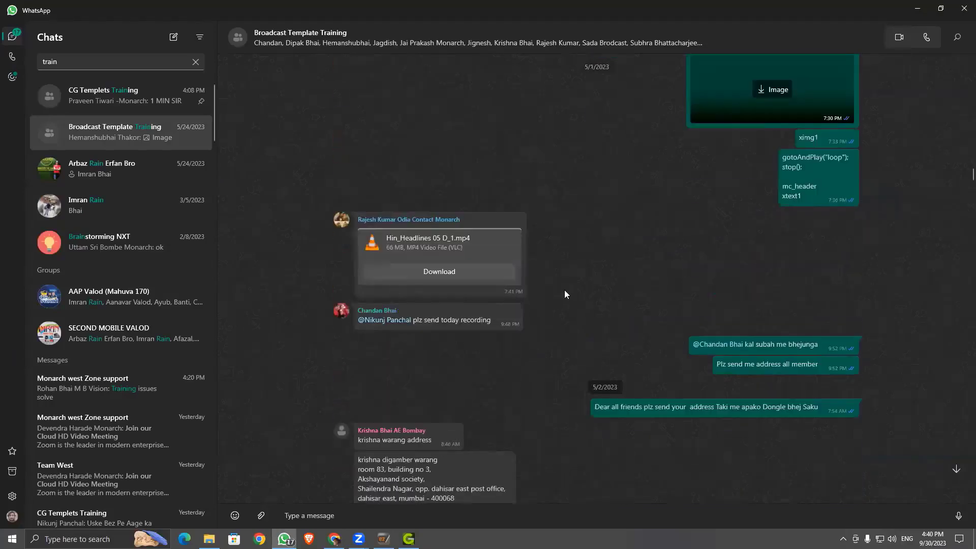
scroll(566, 292, "up", 5)
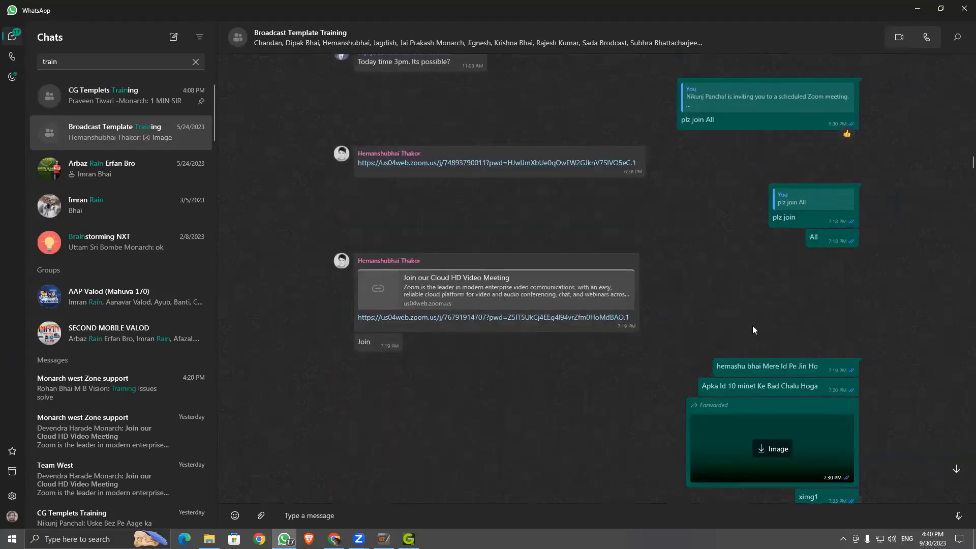
scroll(752, 326, "up", 5)
scroll(626, 329, "up", 6)
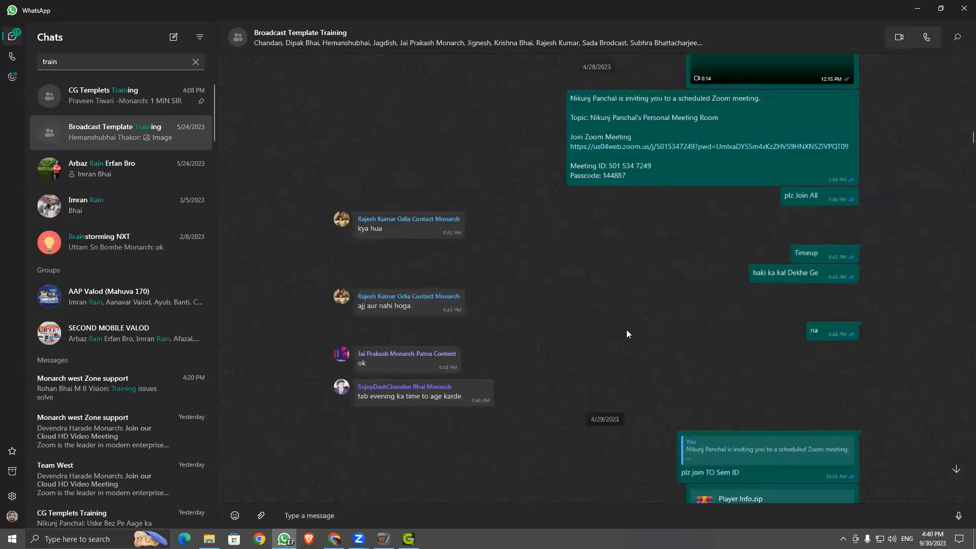
scroll(626, 329, "down", 4)
scroll(626, 329, "down", 2)
scroll(623, 268, "up", 6)
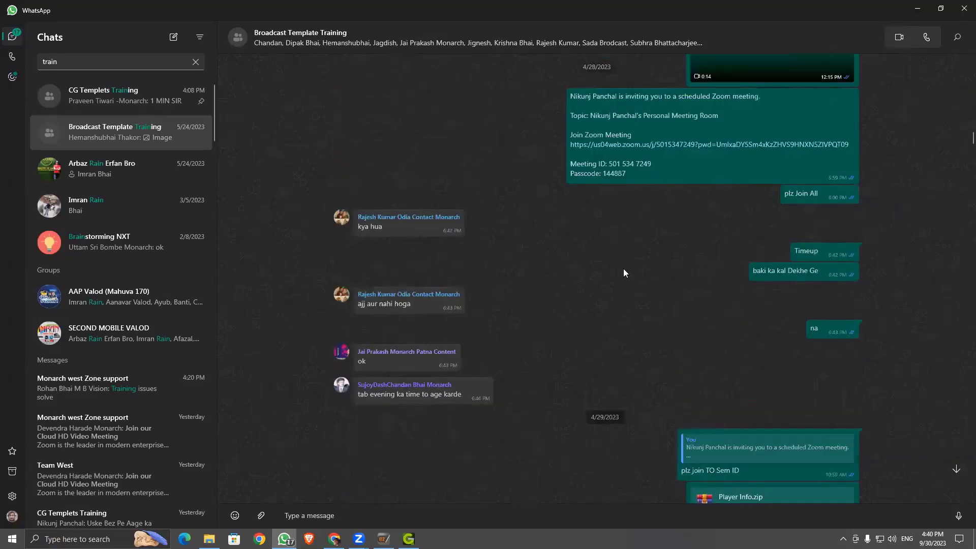
scroll(623, 267, "up", 5)
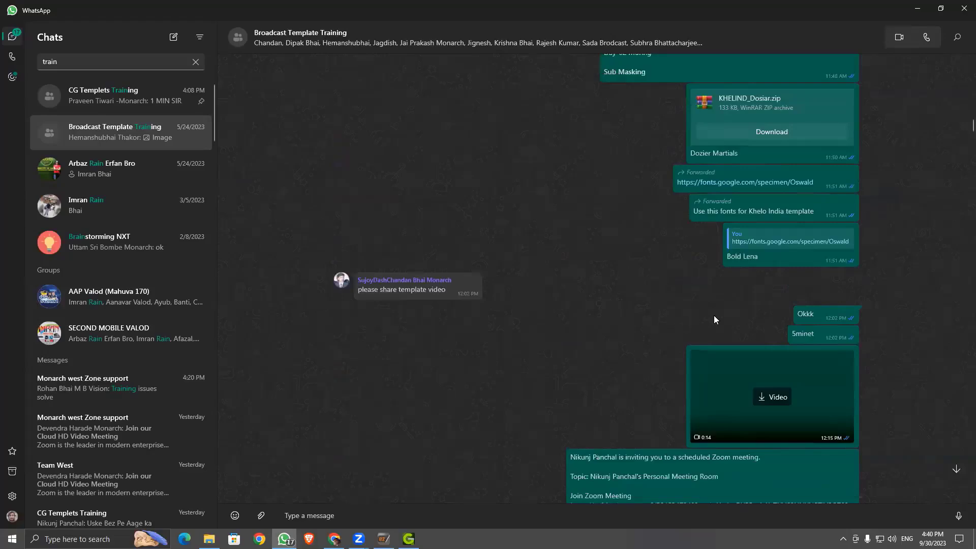
scroll(714, 315, "up", 3)
scroll(636, 336, "down", 10)
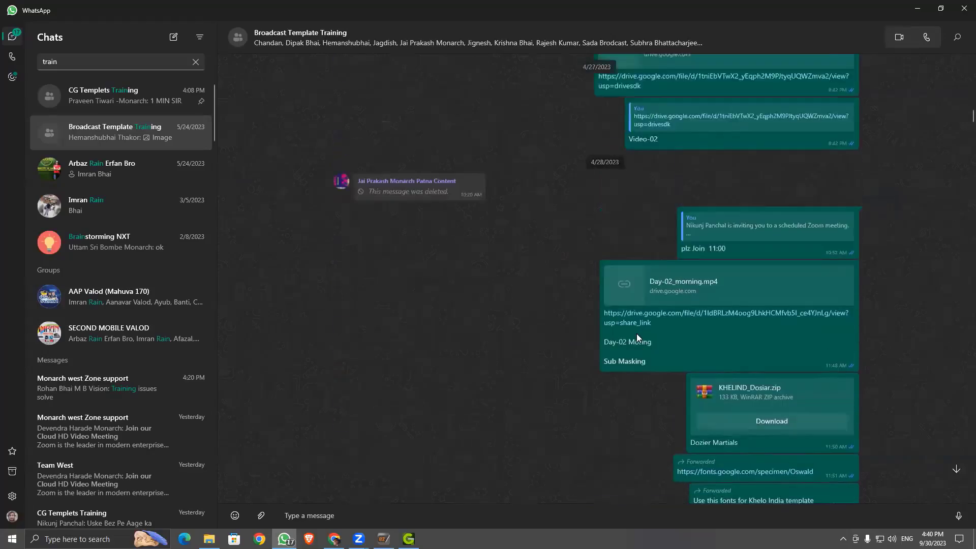
scroll(639, 337, "up", 7)
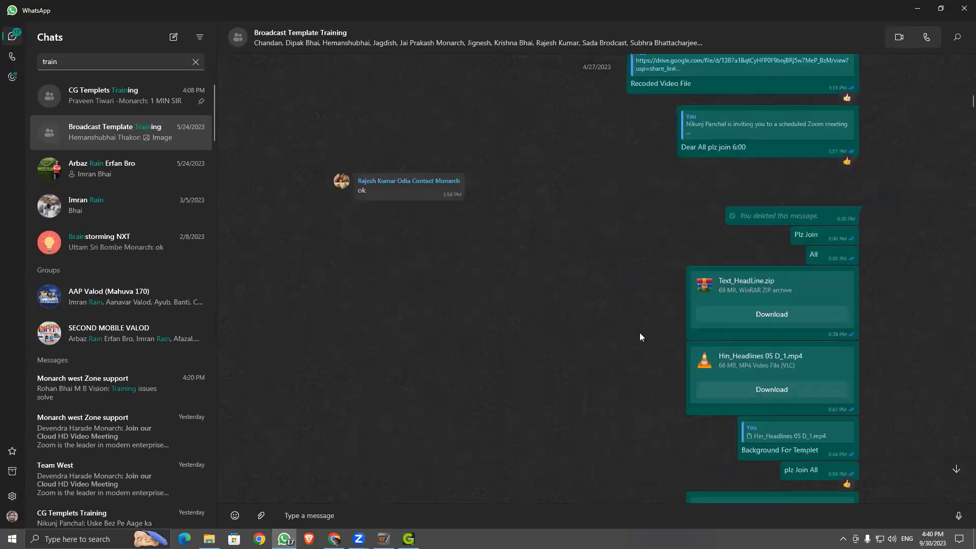
scroll(762, 367, "up", 3)
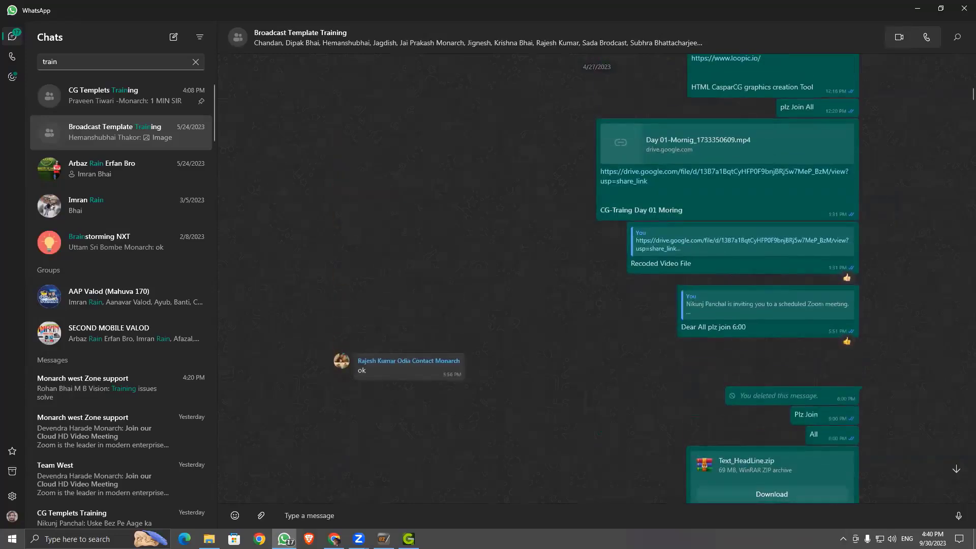
scroll(688, 347, "up", 12)
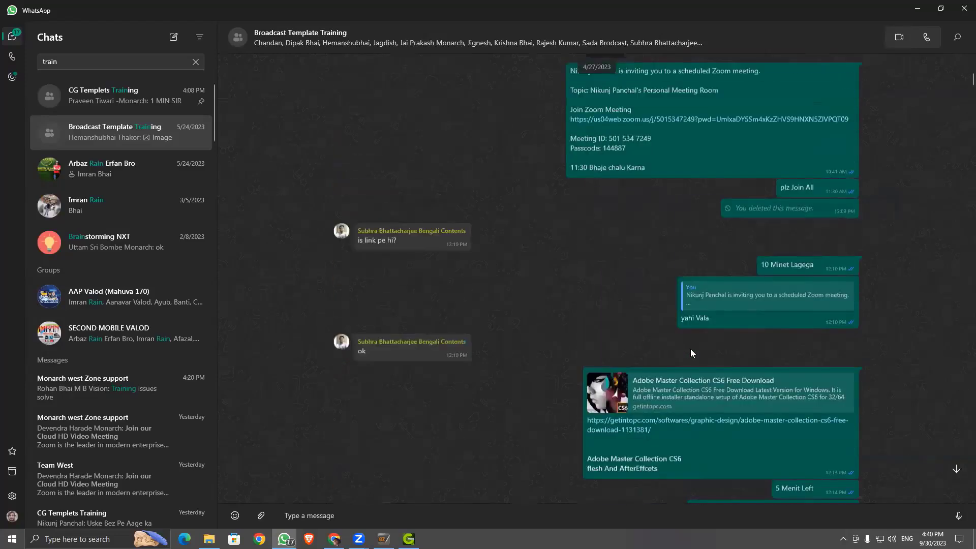
scroll(667, 297, "down", 10)
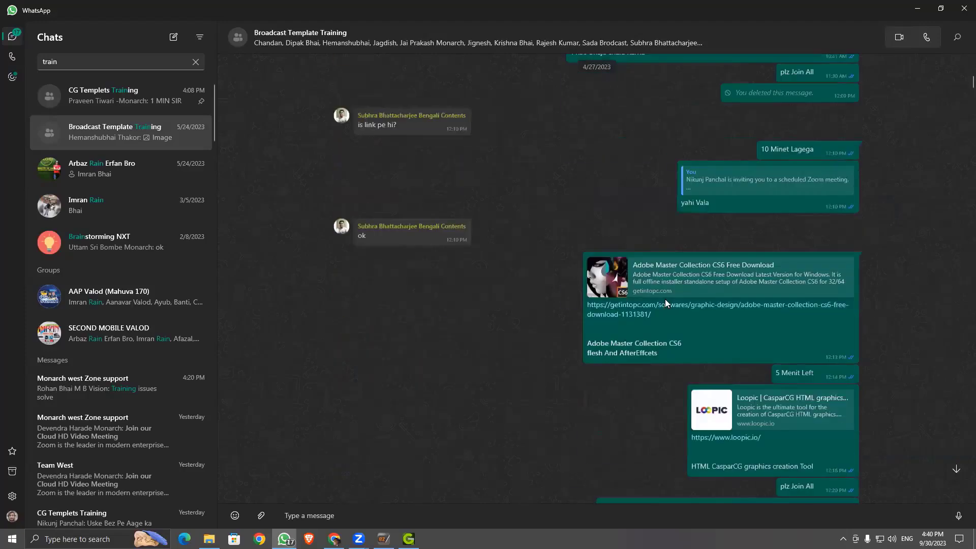
scroll(757, 280, "down", 8)
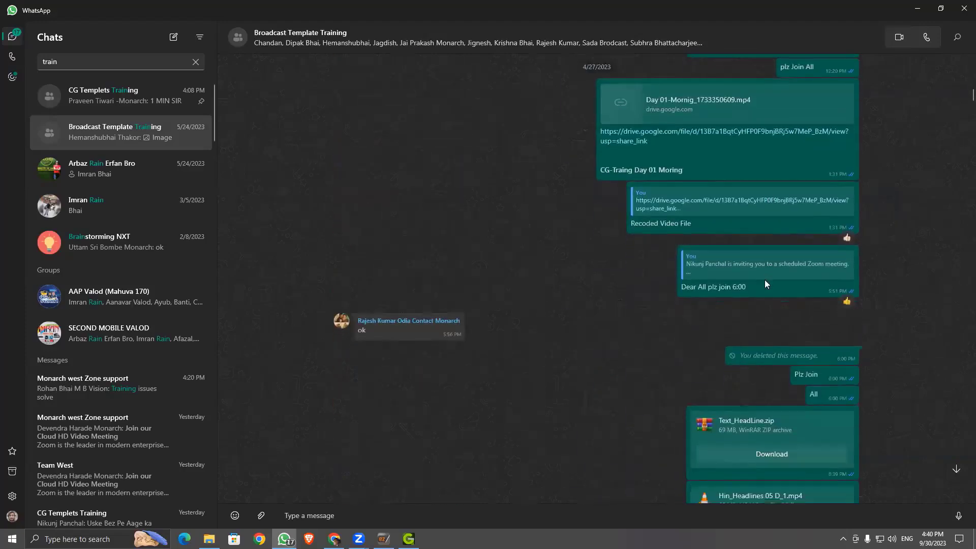
scroll(746, 285, "down", 3)
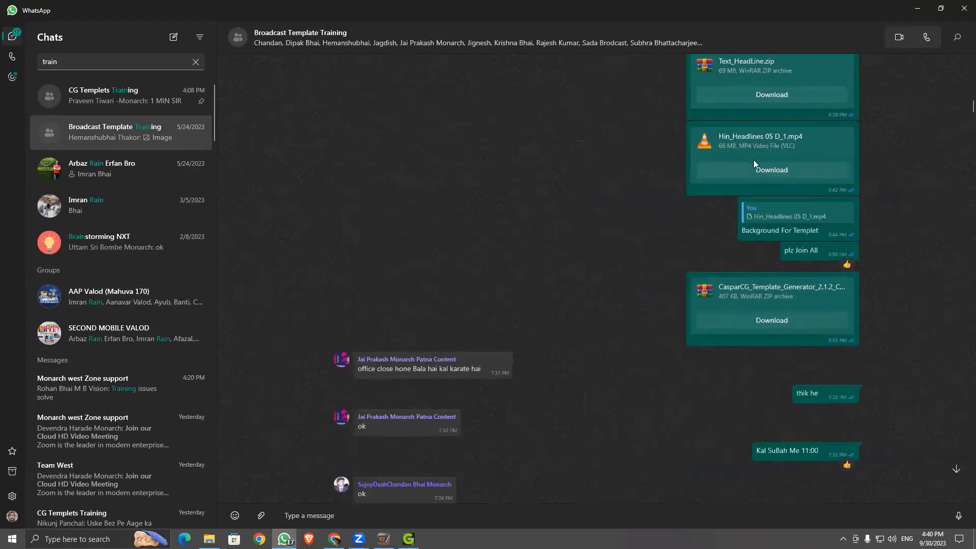
scroll(753, 300, "down", 8)
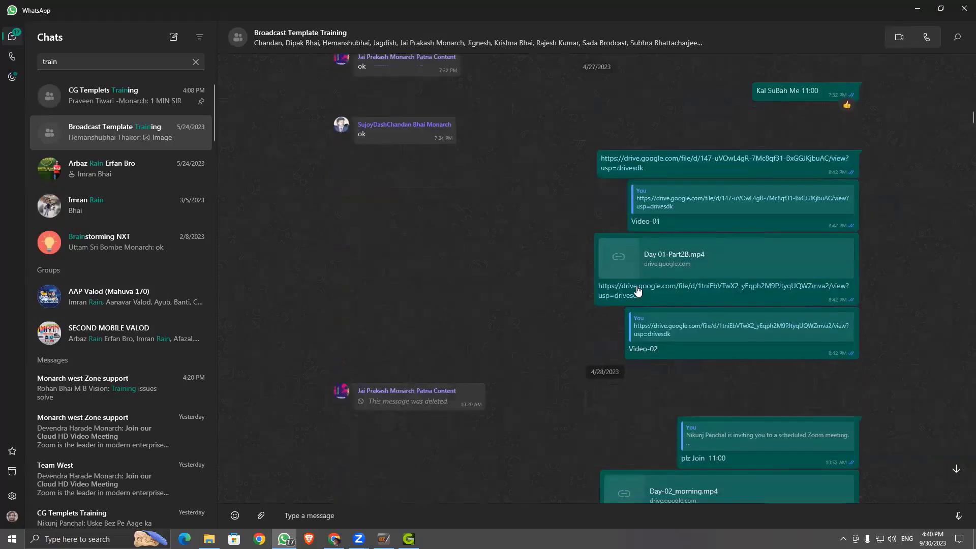
scroll(638, 291, "down", 8)
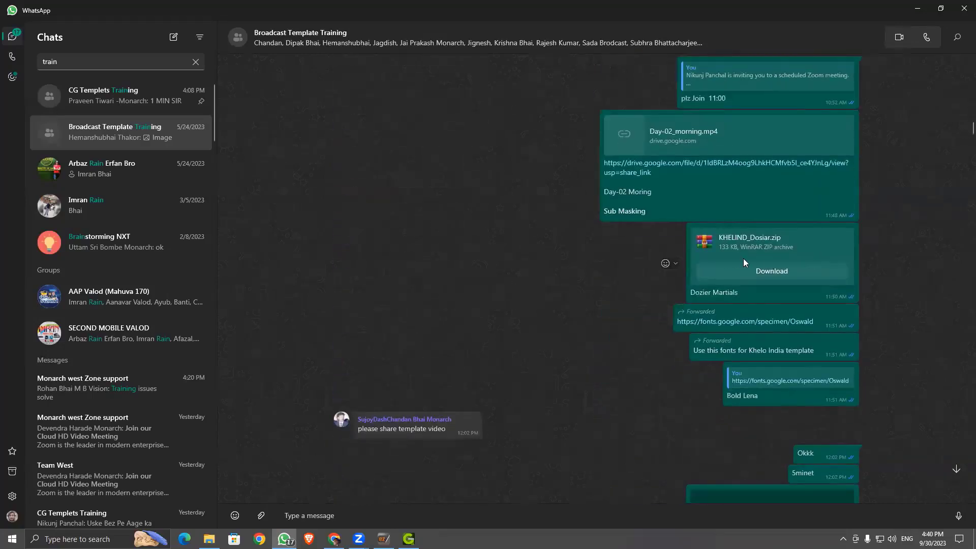
scroll(743, 263, "down", 15)
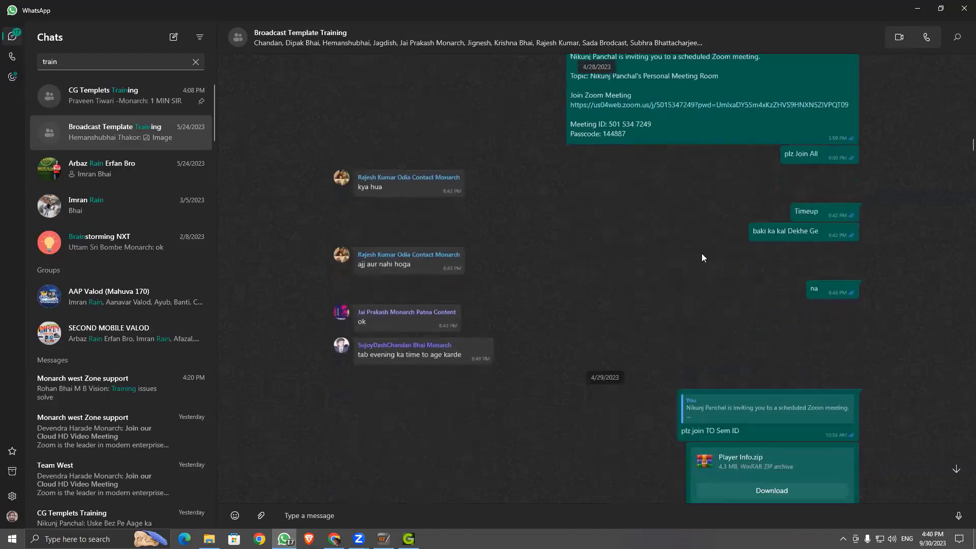
scroll(702, 259, "down", 4)
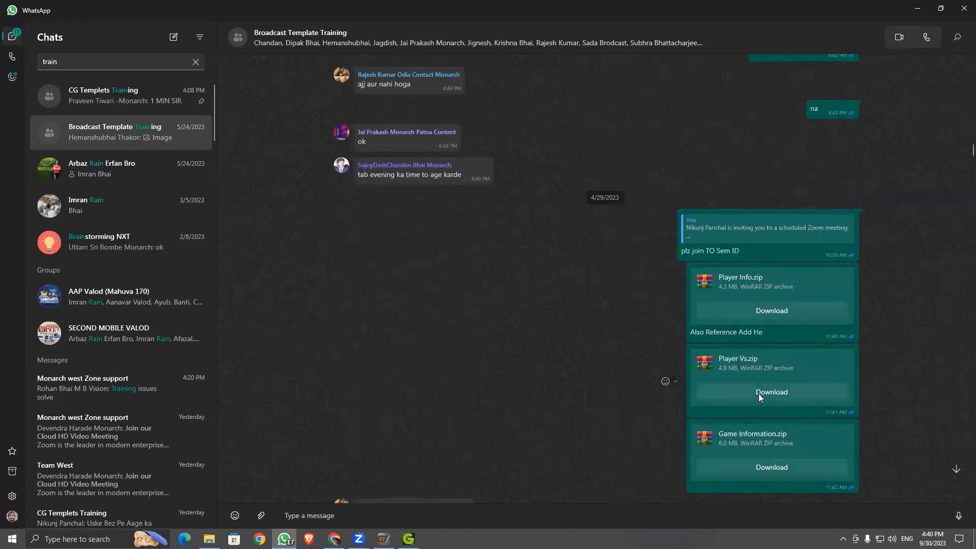
scroll(759, 394, "down", 15)
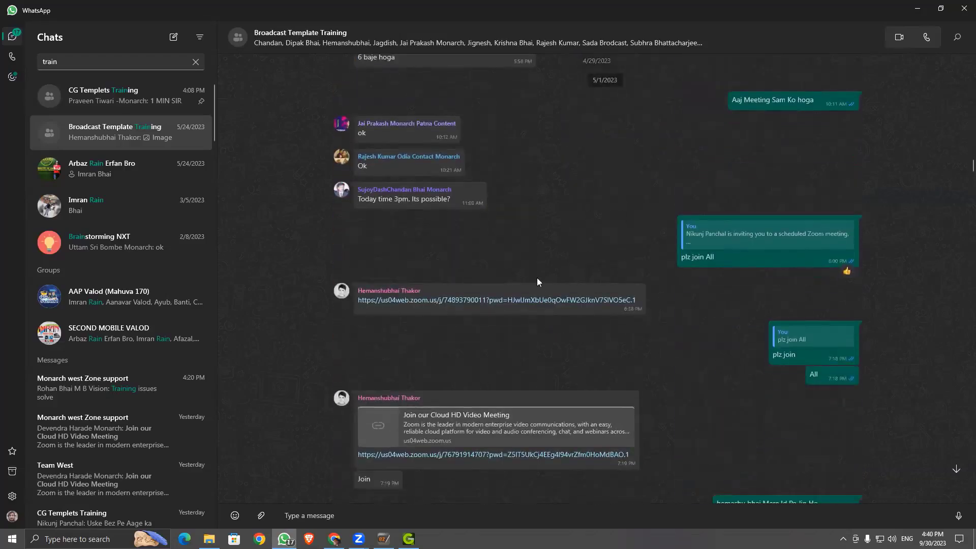
scroll(654, 252, "down", 10)
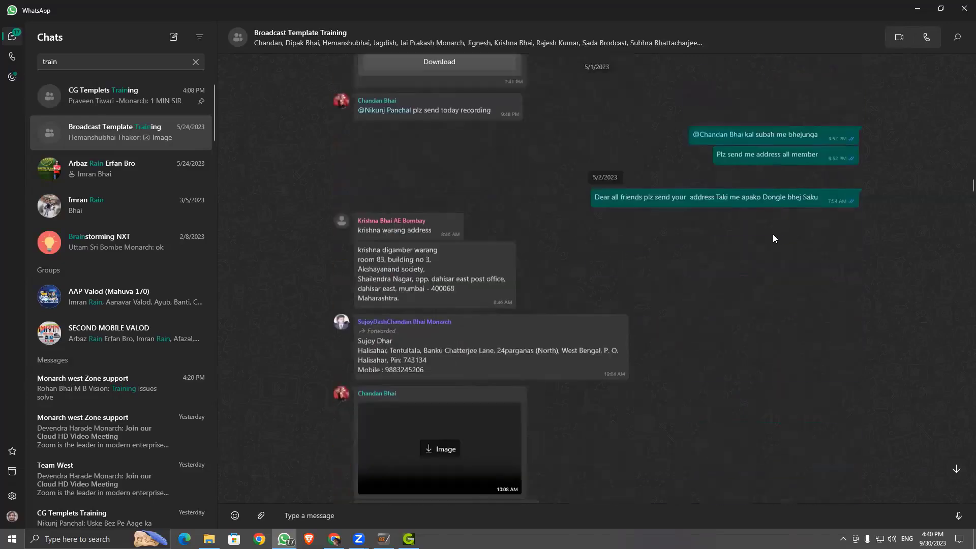
scroll(705, 217, "up", 6)
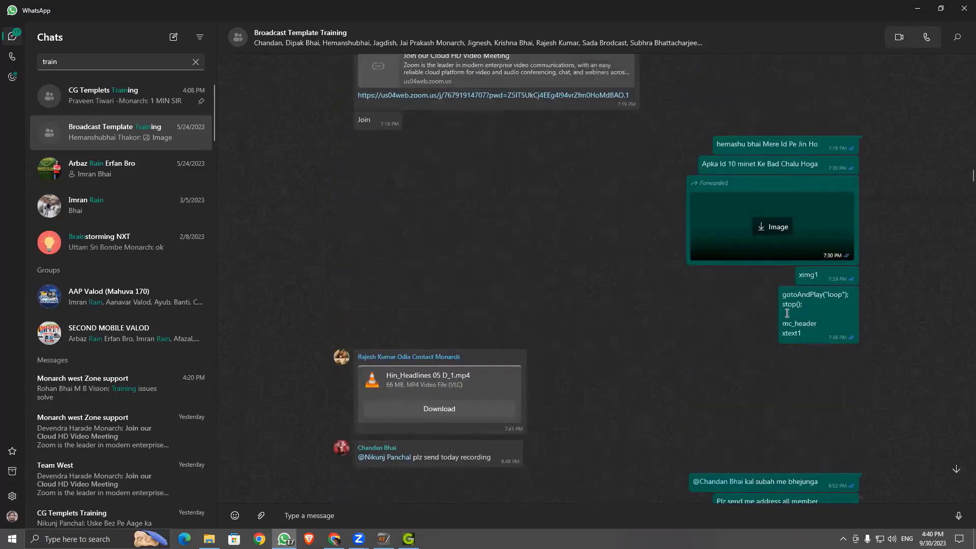
scroll(787, 313, "down", 7)
scroll(807, 298, "up", 7)
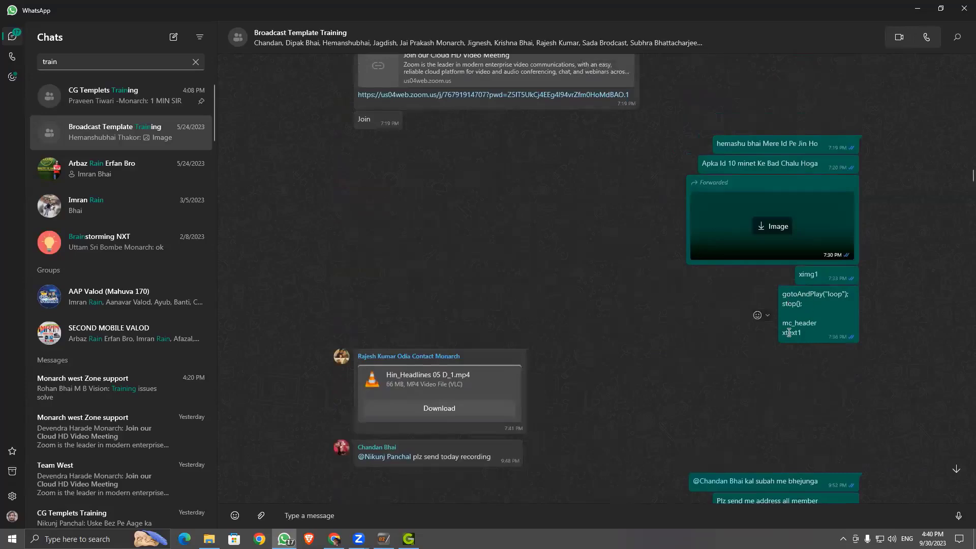
scroll(810, 330, "down", 12)
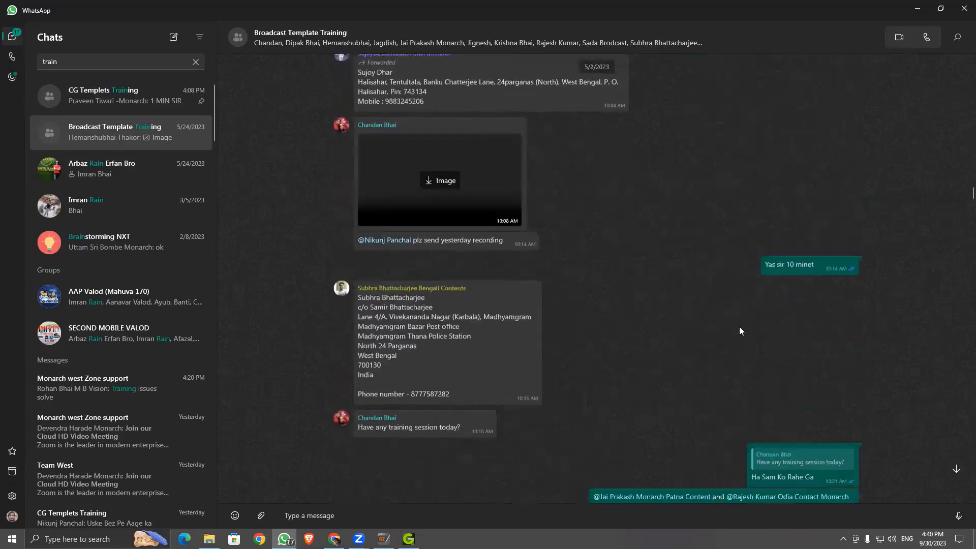
scroll(728, 328, "down", 10)
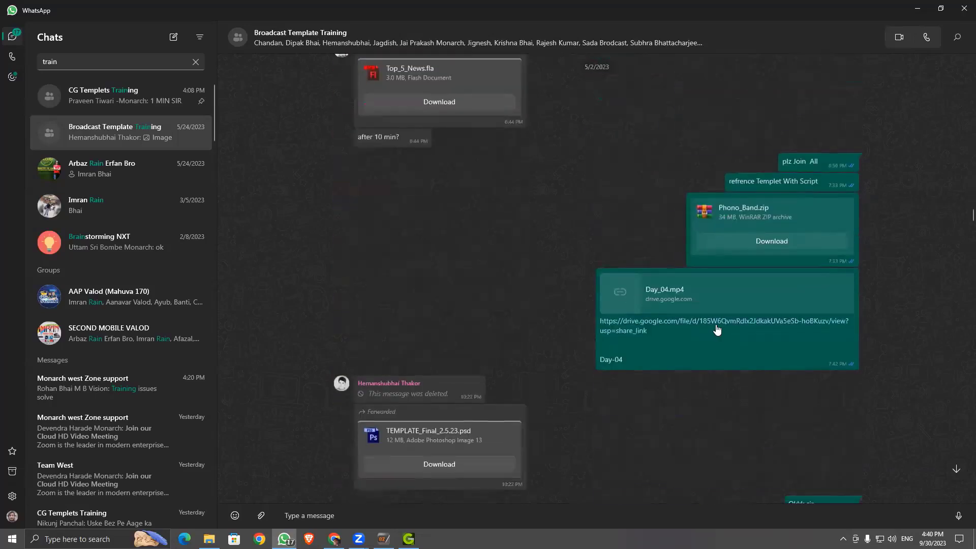
scroll(681, 264, "down", 3)
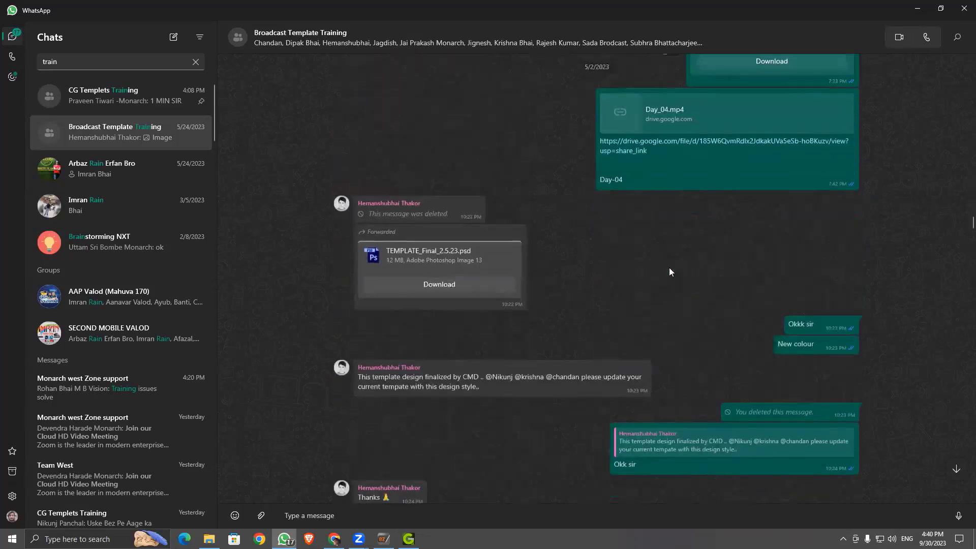
scroll(634, 324, "down", 7)
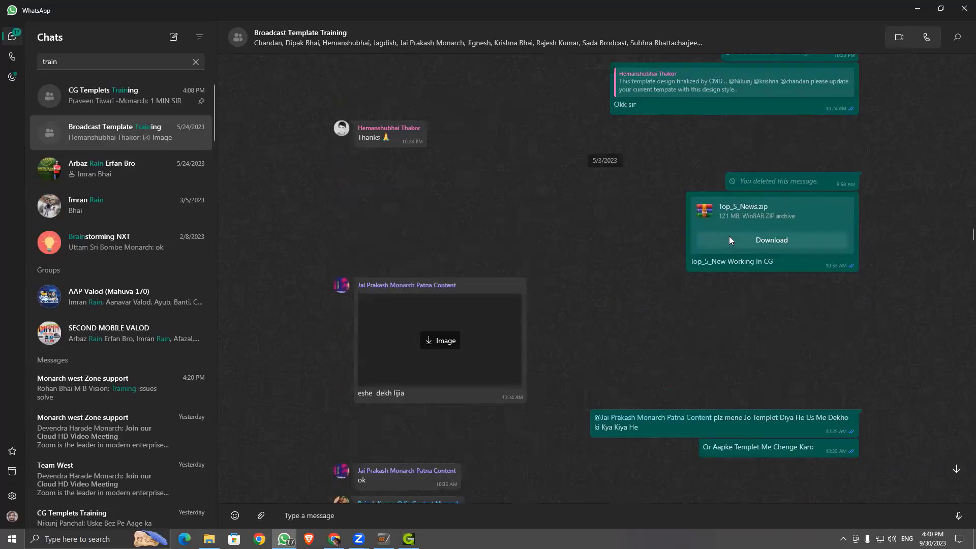
scroll(643, 274, "down", 6)
scroll(450, 272, "down", 4)
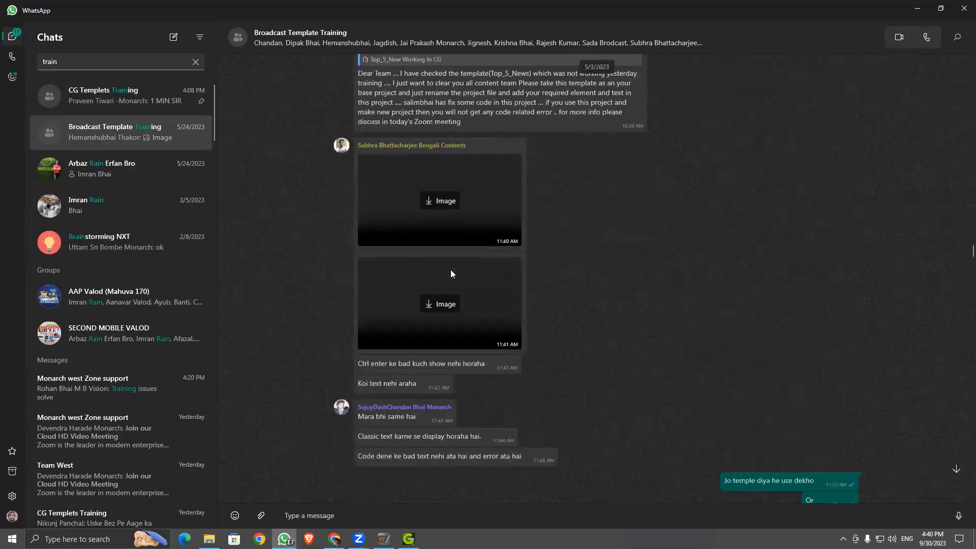
scroll(490, 279, "down", 15)
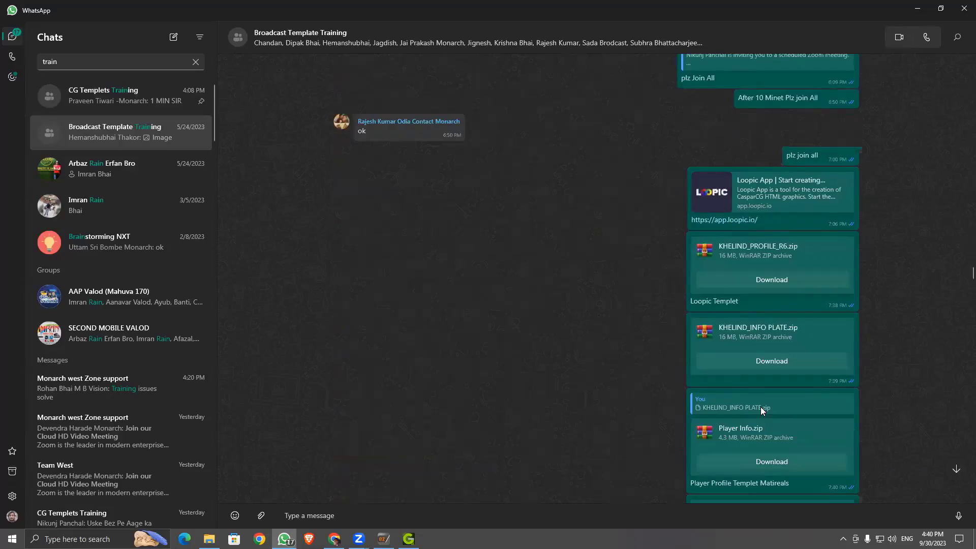
scroll(760, 411, "down", 3)
scroll(703, 402, "down", 10)
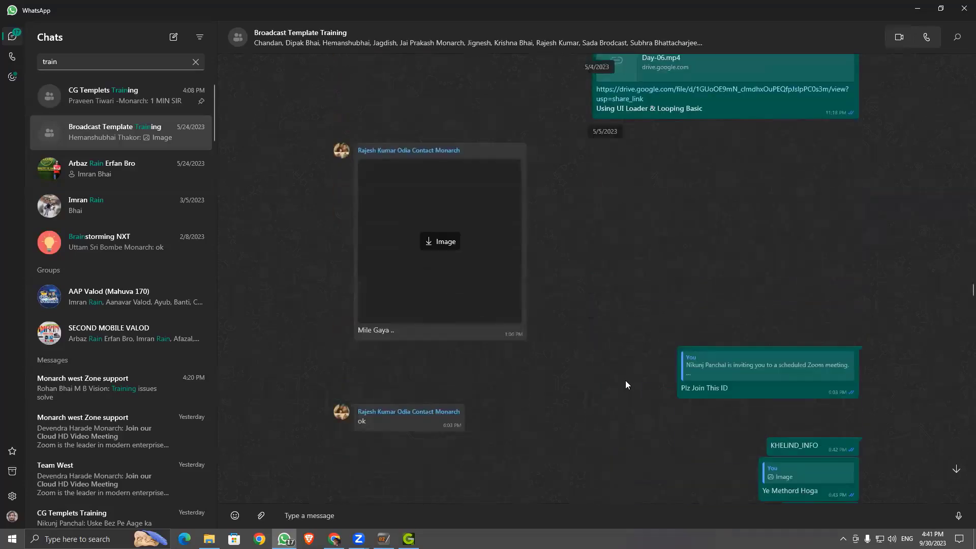
scroll(648, 374, "down", 4)
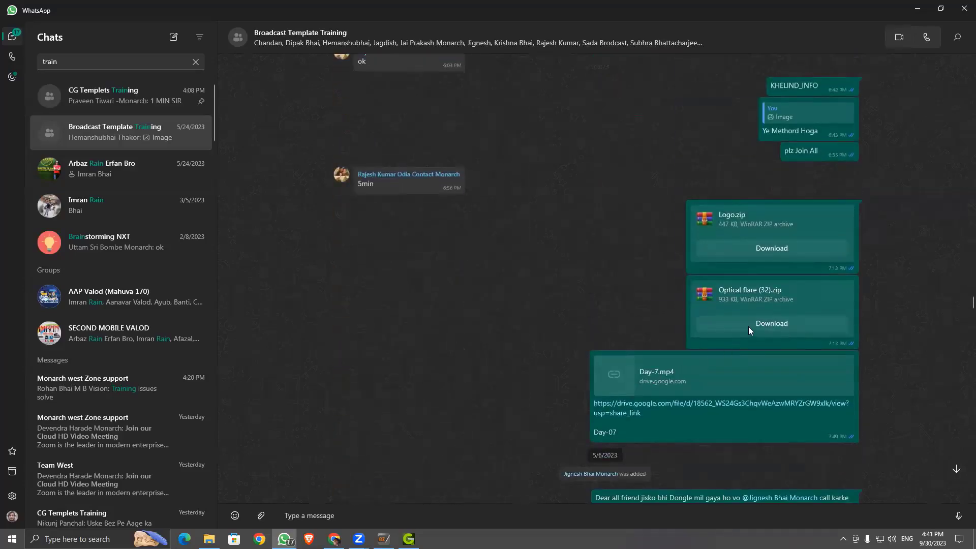
scroll(720, 309, "down", 15)
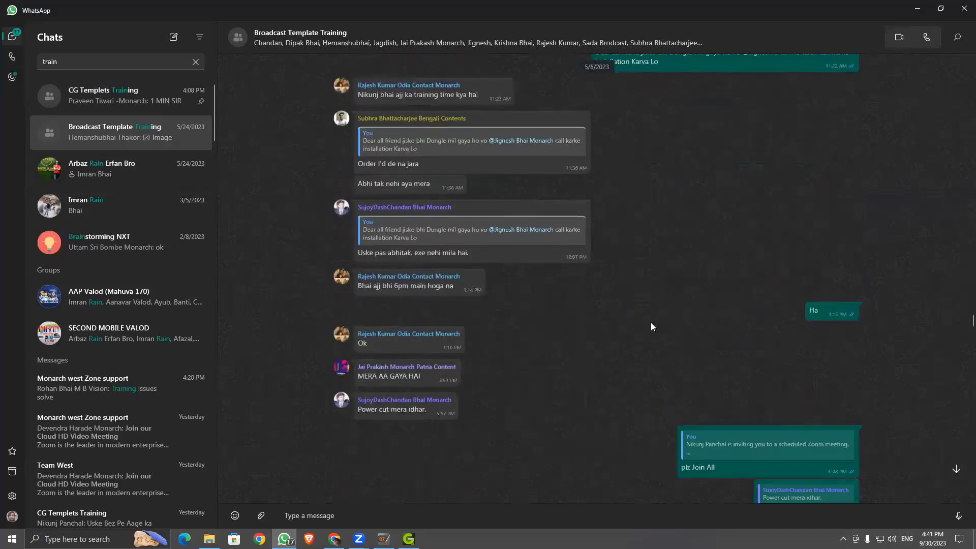
scroll(680, 320, "down", 15)
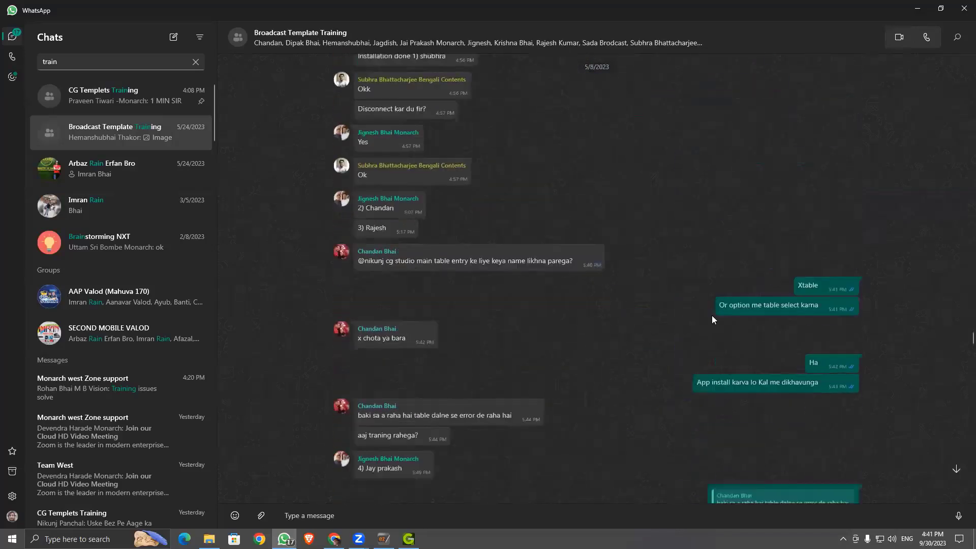
scroll(701, 313, "down", 10)
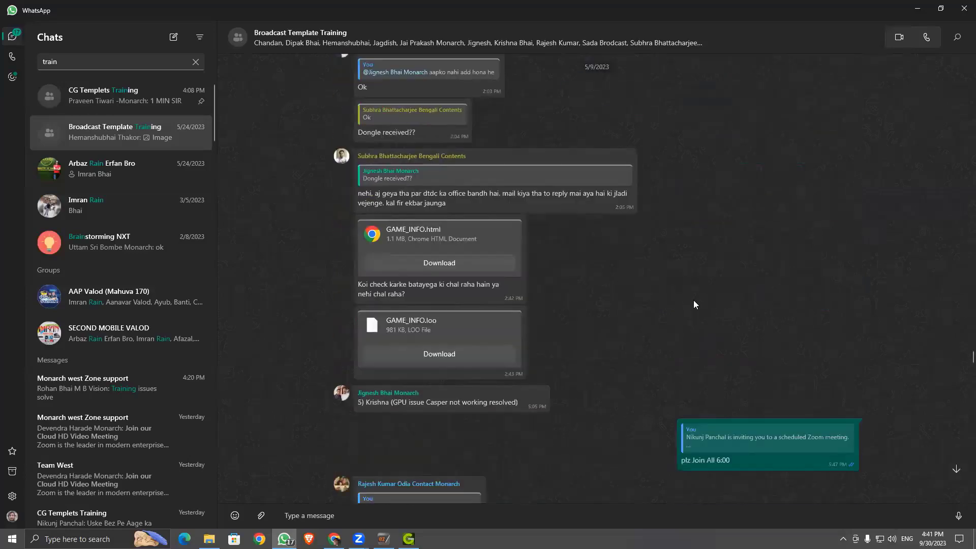
scroll(695, 306, "down", 10)
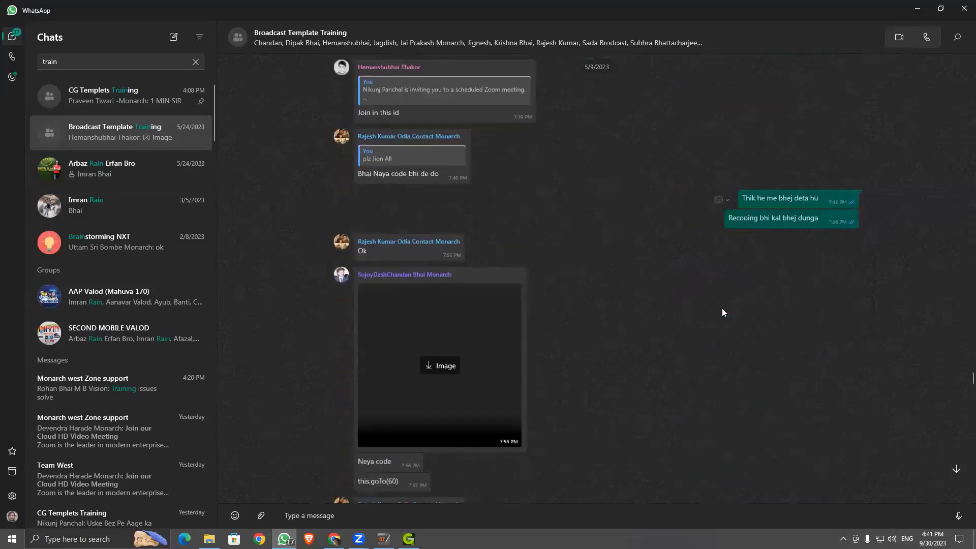
scroll(722, 311, "down", 4)
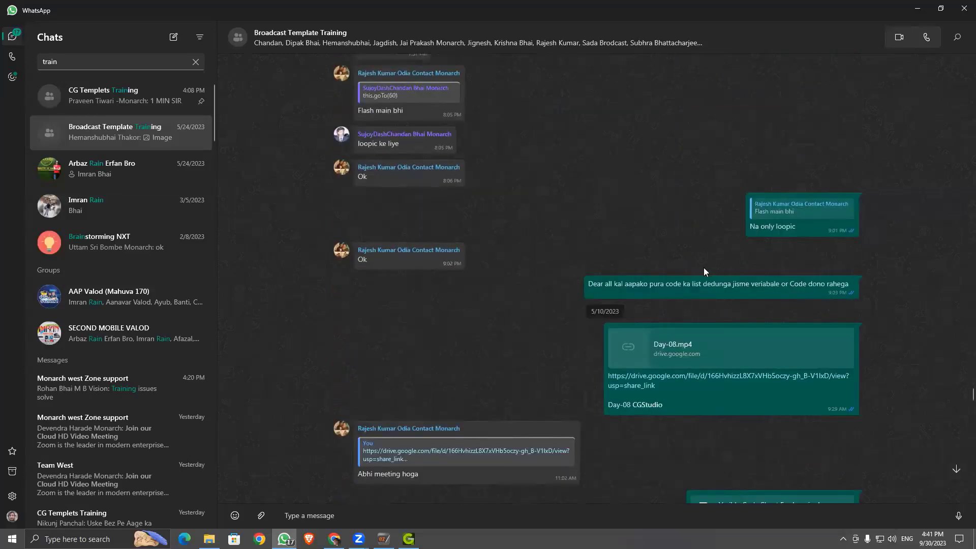
scroll(704, 268, "down", 5)
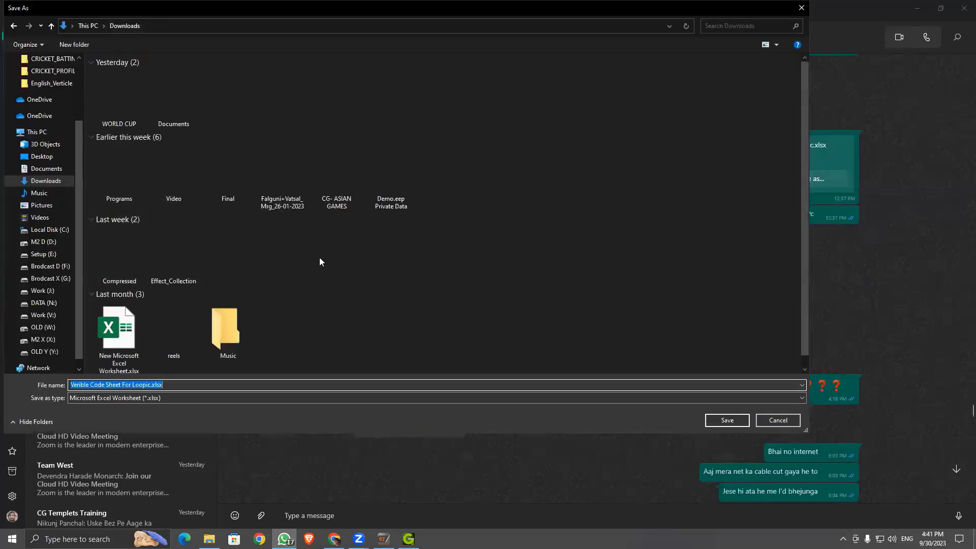
Step: Save Veribile Code Sheet For Loopic.xlsx to Downloads and minimize WhatsApp
left_click(718, 422)
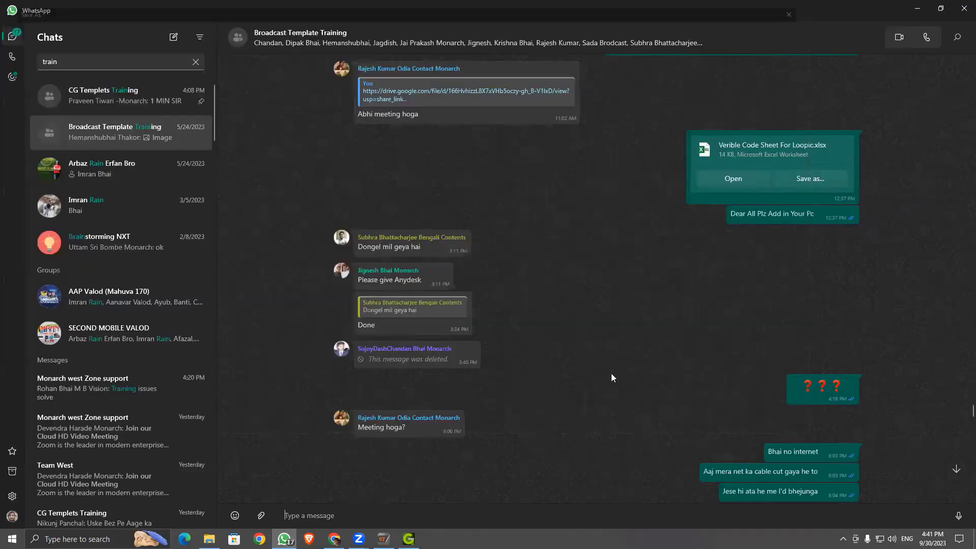
left_click(917, 8)
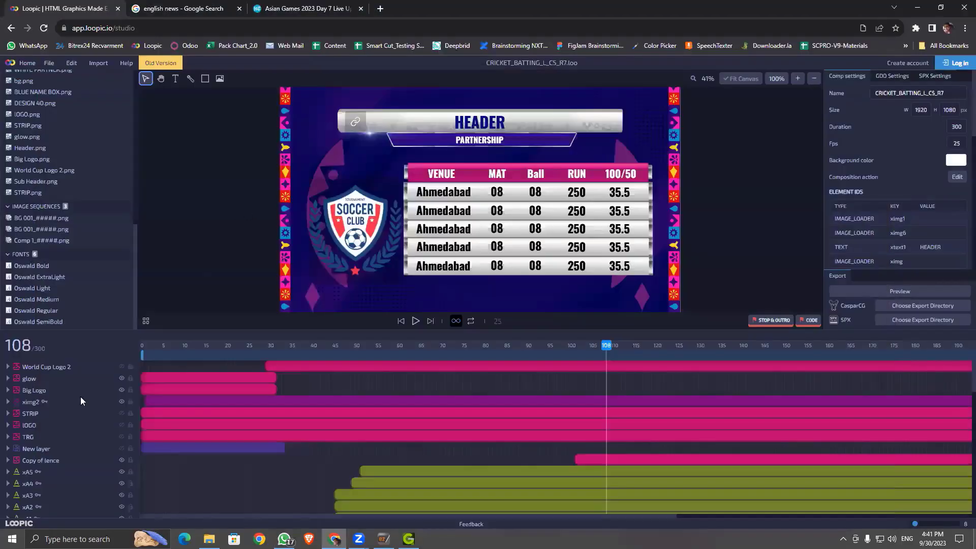
Step: Open This PC from the Start menu, then select the ximg1 logo placeholder on the HEADER bar
key("super")
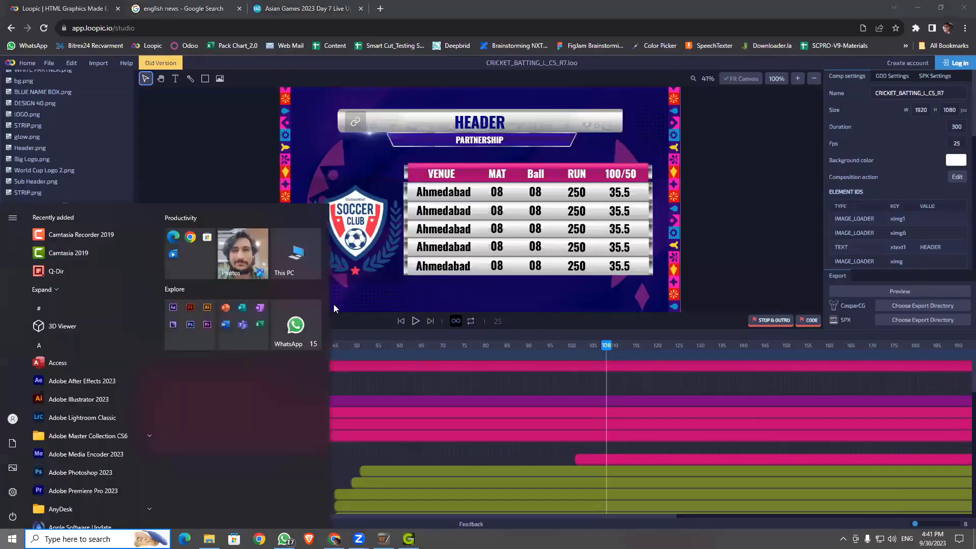
double_click(294, 255)
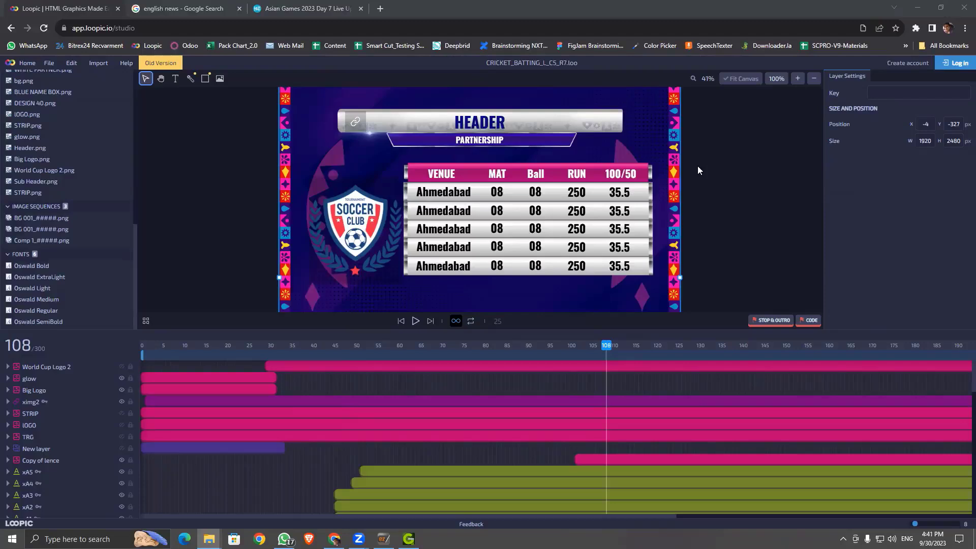
left_click(357, 125)
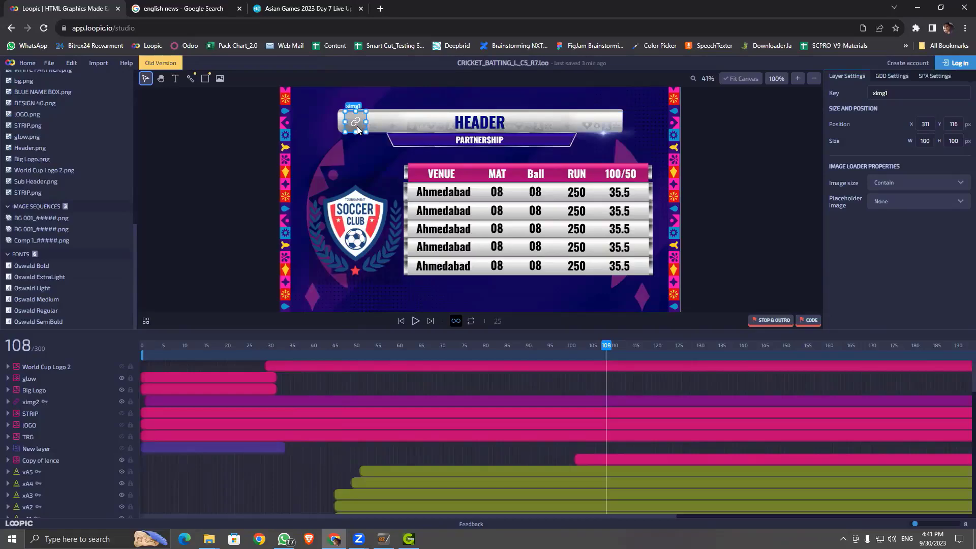
Step: Zoom toward the HEADER bar and set the ximg1 placeholder image to Demo 1
scroll(357, 130, "up", 3)
key("space")
left_click_drag(268, 104, 304, 216)
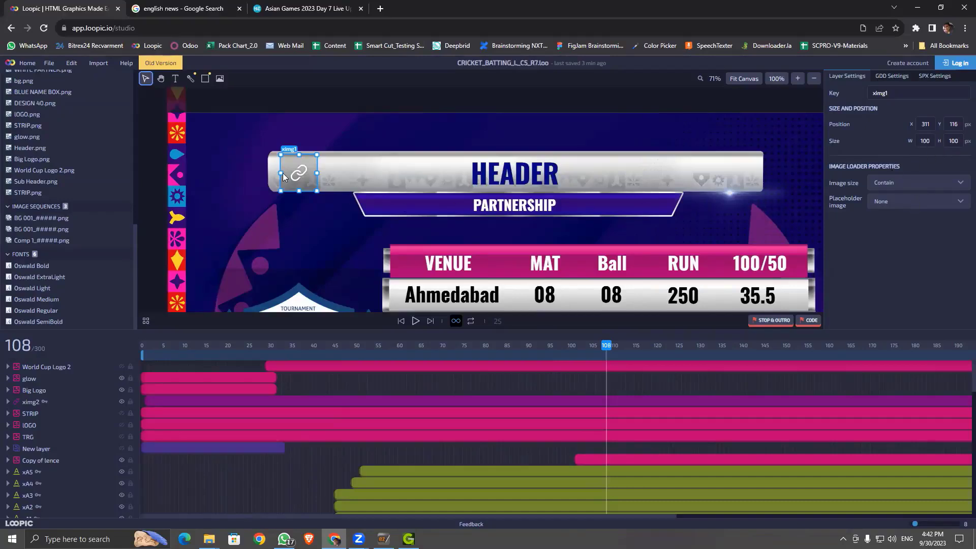
left_click(939, 205)
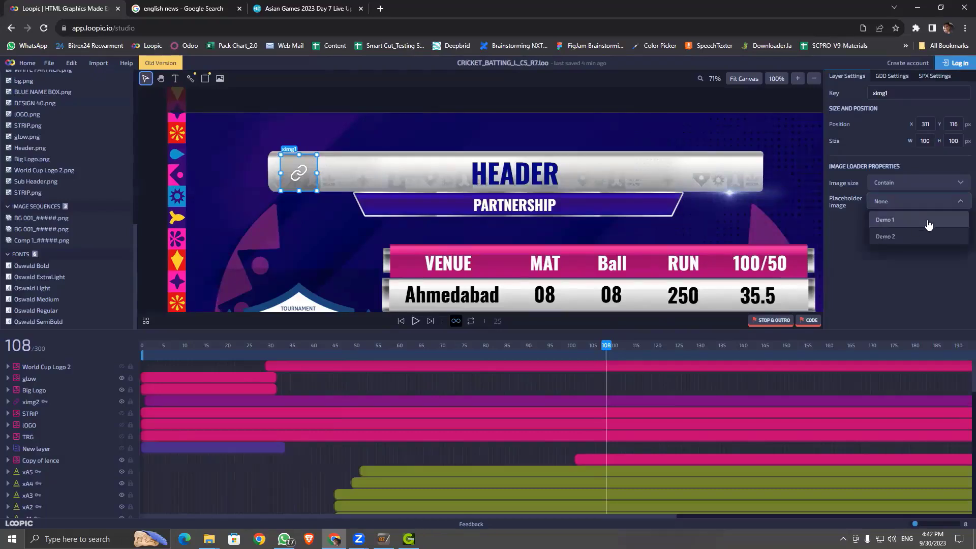
left_click(928, 223)
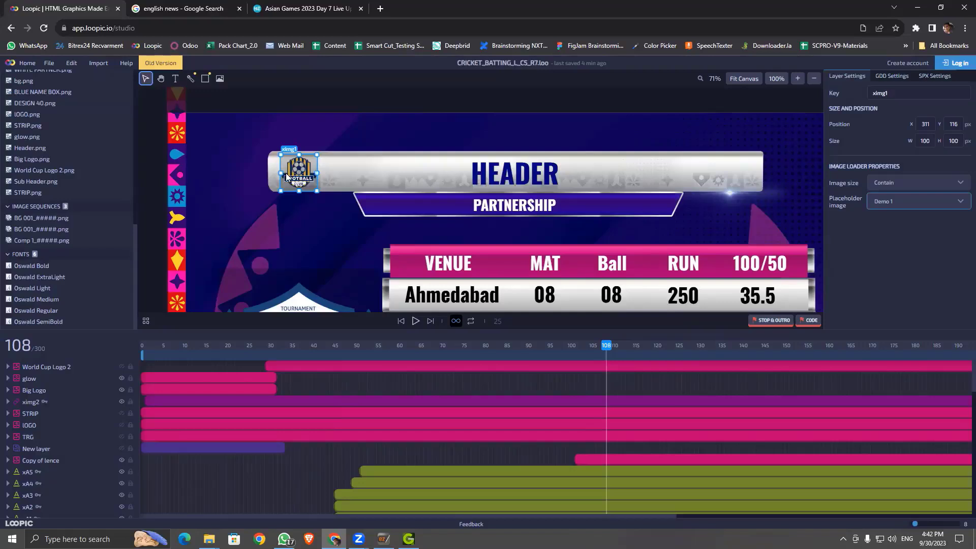
scroll(286, 177, "up", 3)
key("space")
left_click_drag(362, 114, 550, 130)
scroll(376, 169, "up", 4)
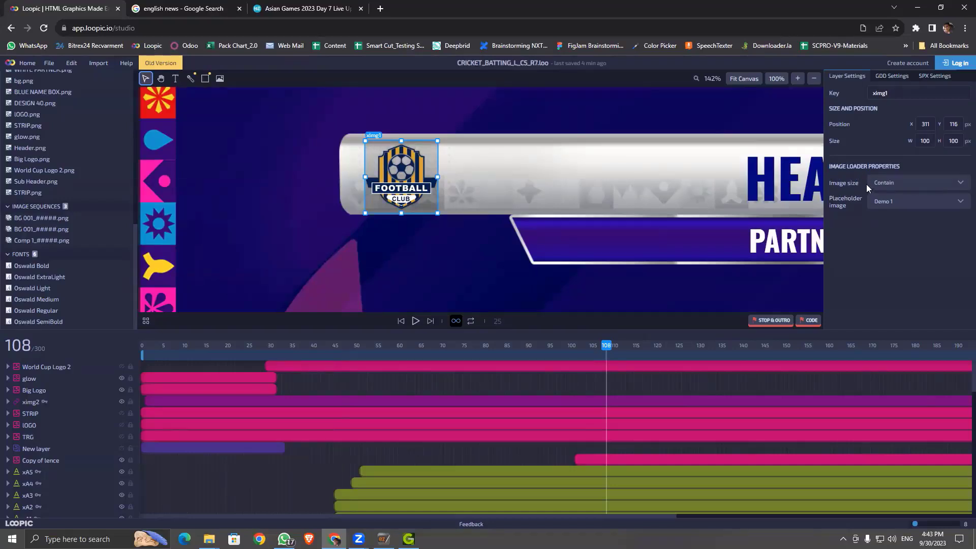
left_click(924, 185)
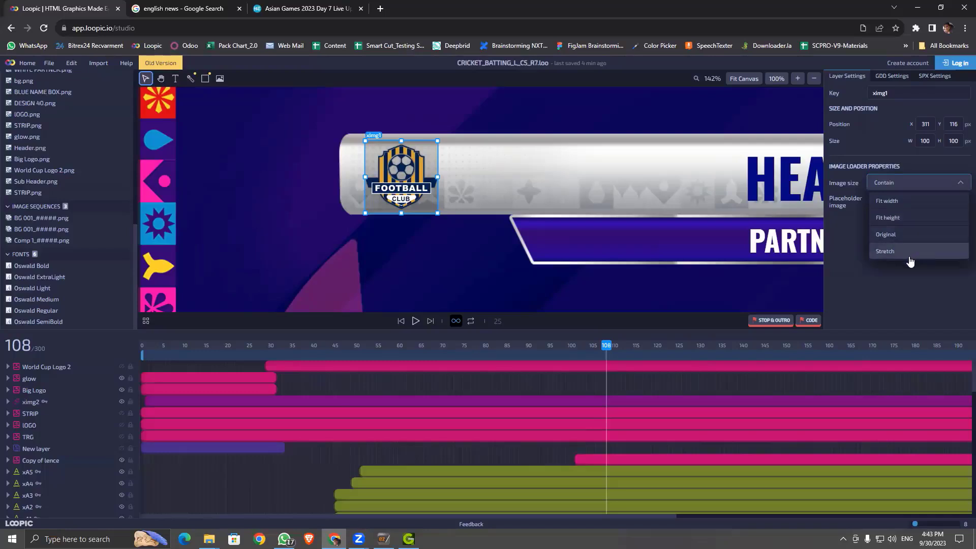
left_click(899, 291)
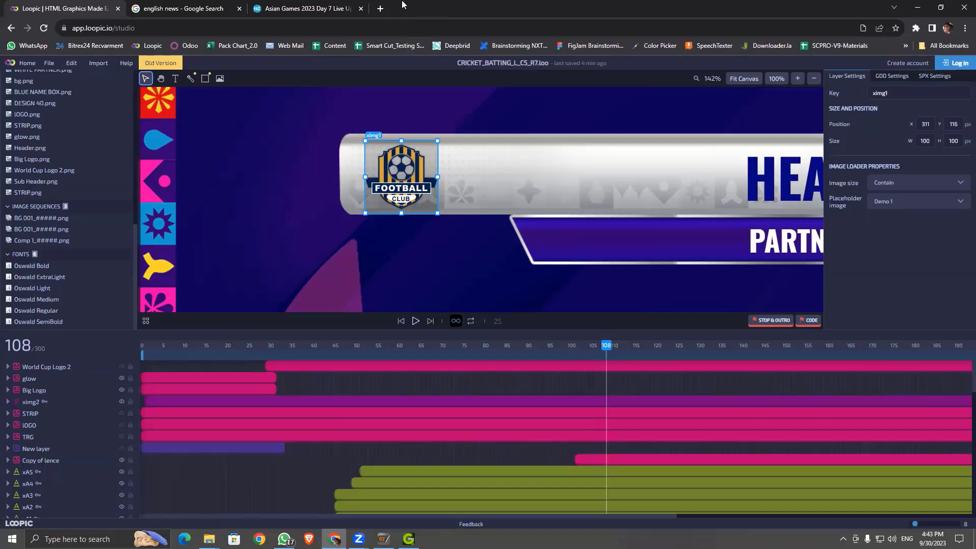
left_click(936, 184)
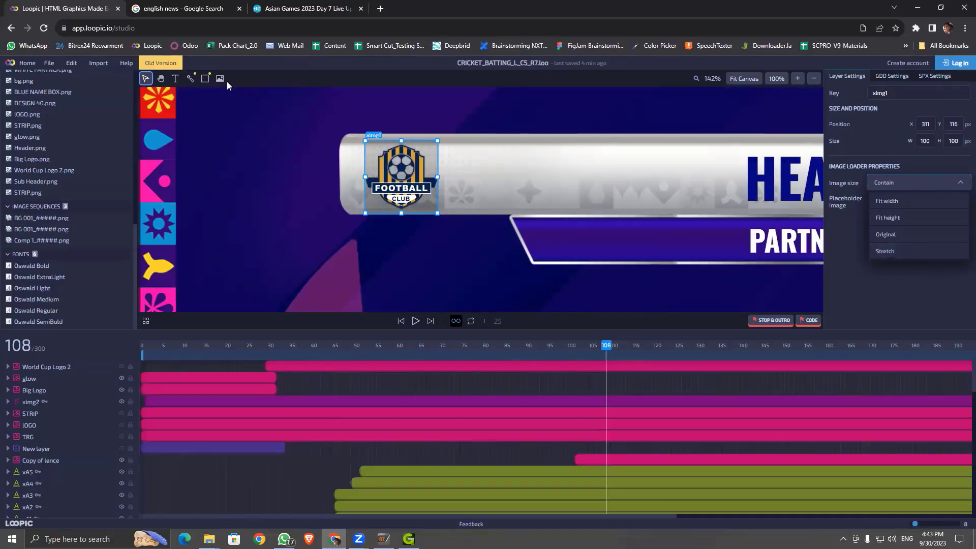
left_click(418, 79)
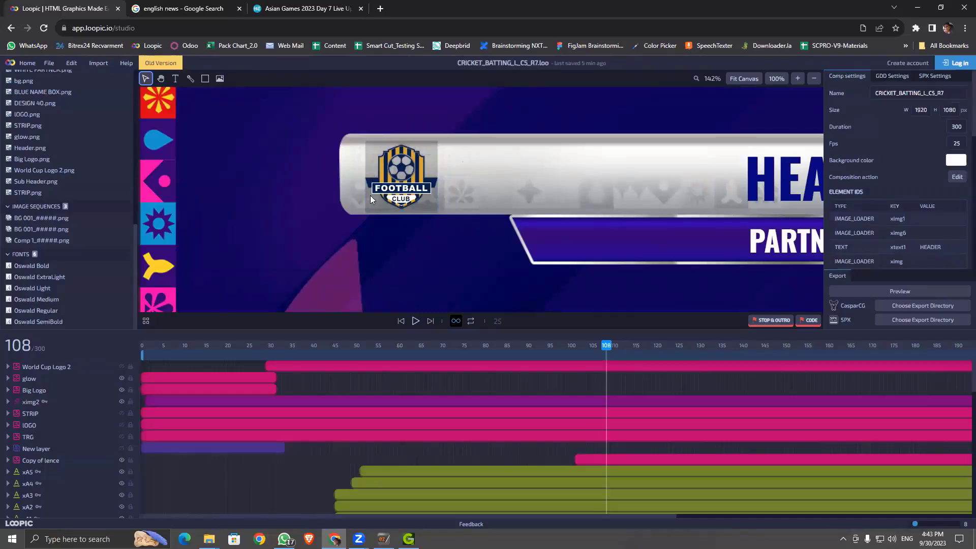
Step: Draw a second image loader right of the football logo and size it 112×112
left_click(219, 79)
mouse_move(466, 141)
left_mouse_down()
mouse_move(519, 178)
mouse_move(546, 212)
left_mouse_up()
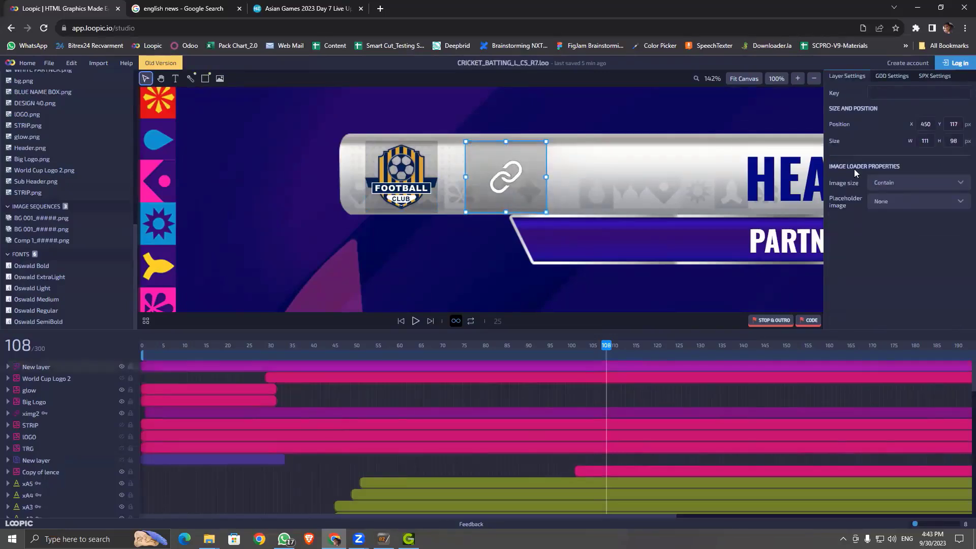
double_click(932, 141)
key("Tab")
type("112")
key("Return")
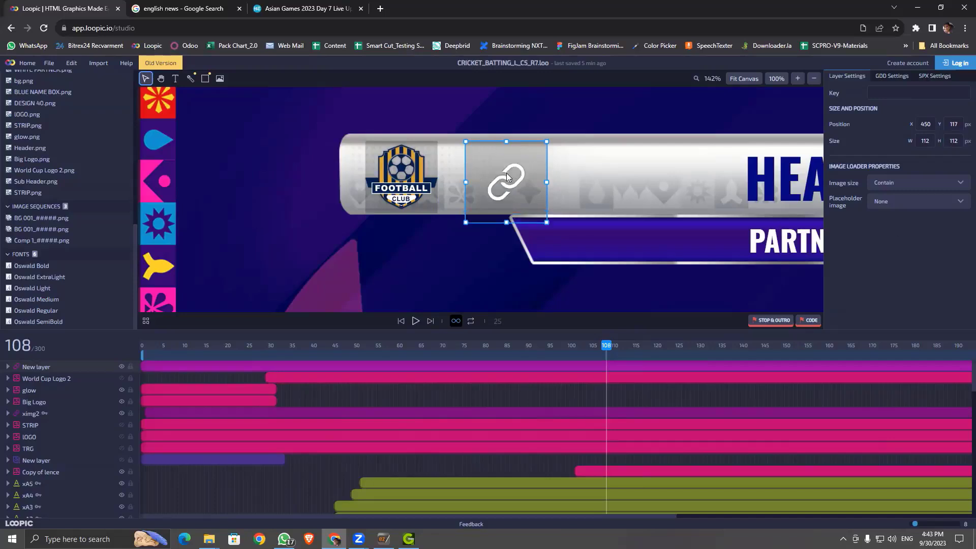
Step: Set its placeholder to Demo 2 and, after trying other sizing modes, choose Original image size
left_click(944, 203)
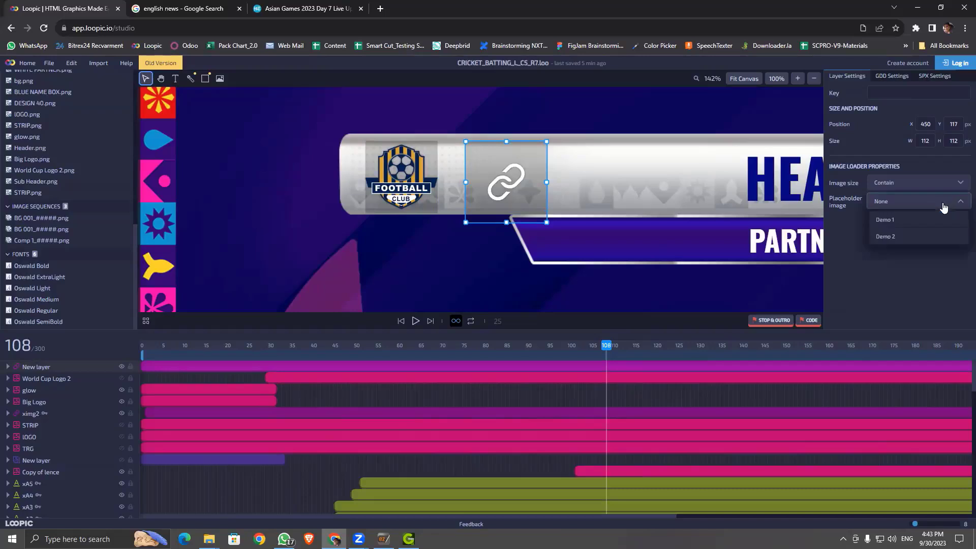
left_click(923, 237)
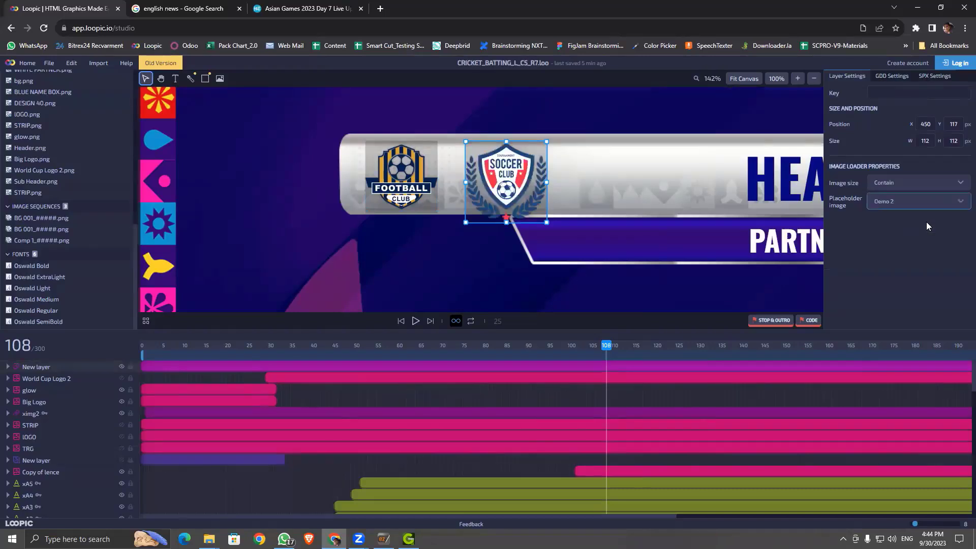
left_click(935, 187)
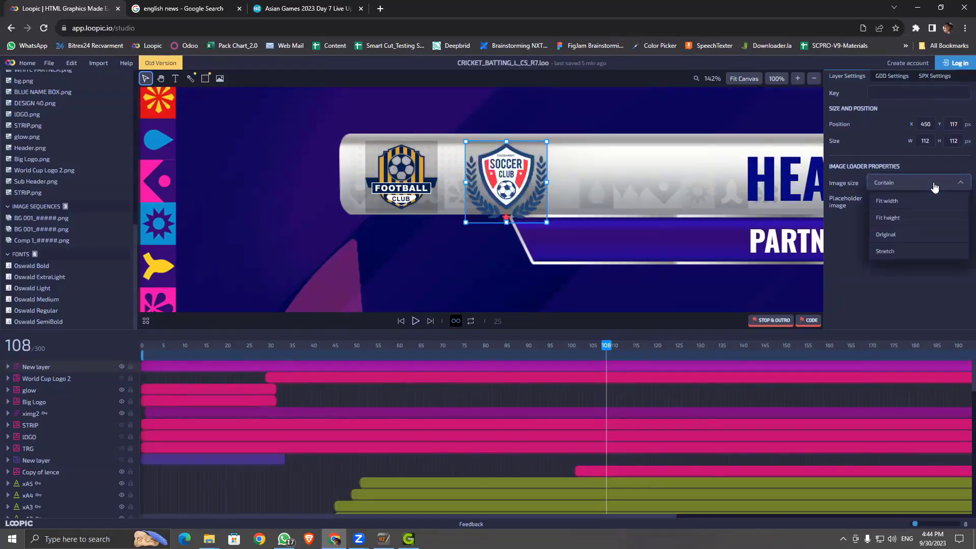
left_click(896, 252)
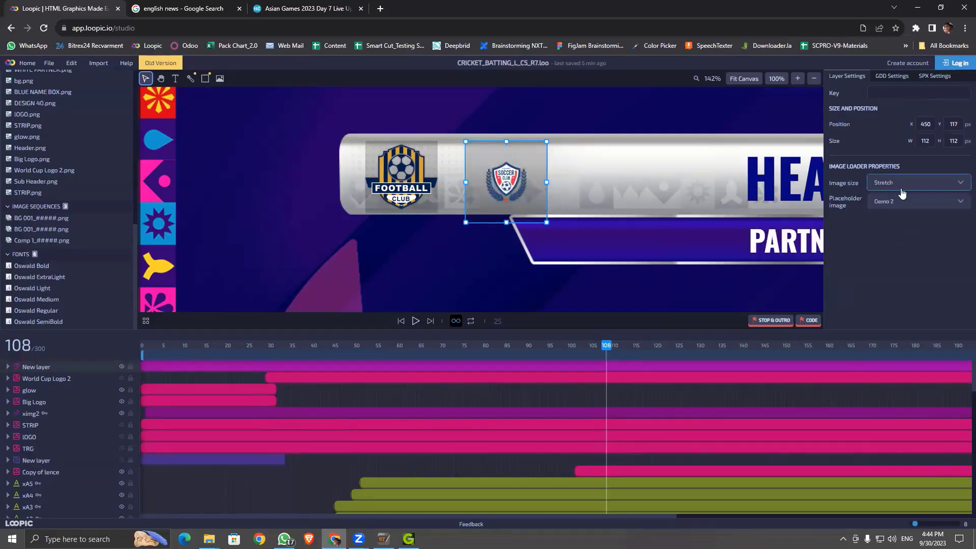
left_click(933, 184)
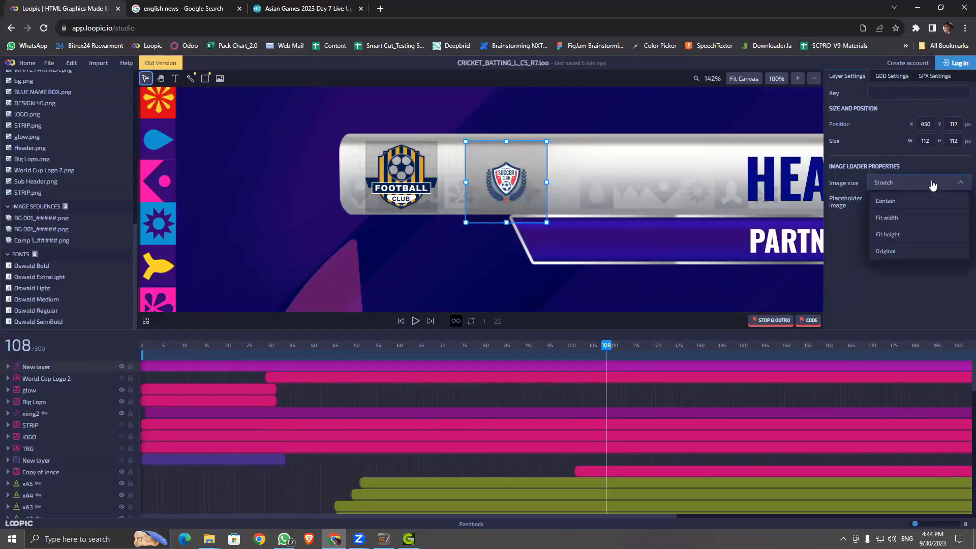
left_click(917, 206)
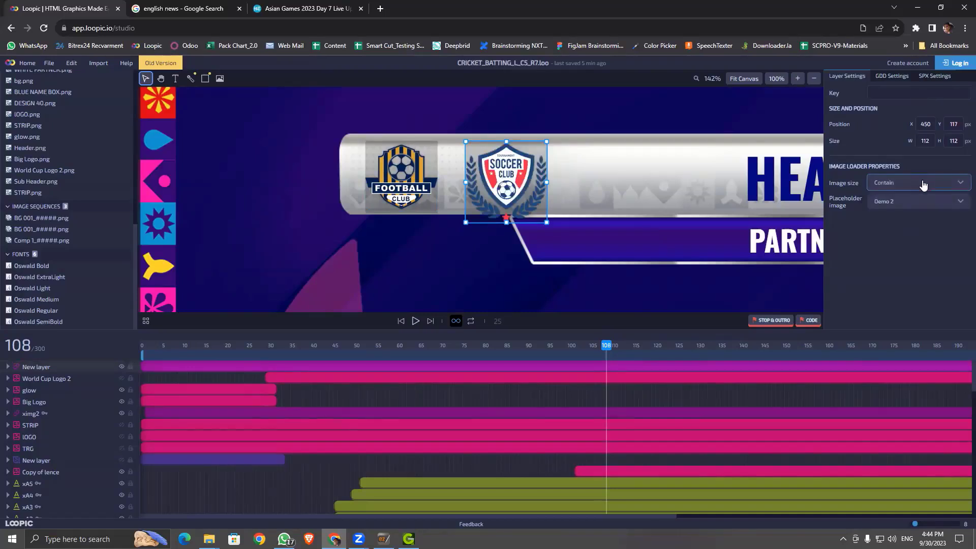
left_click(924, 185)
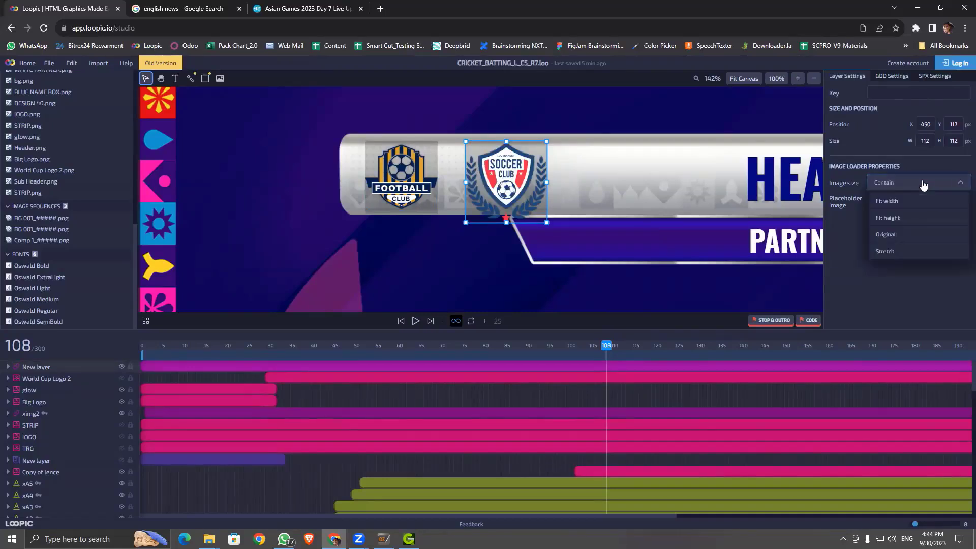
left_click(915, 215)
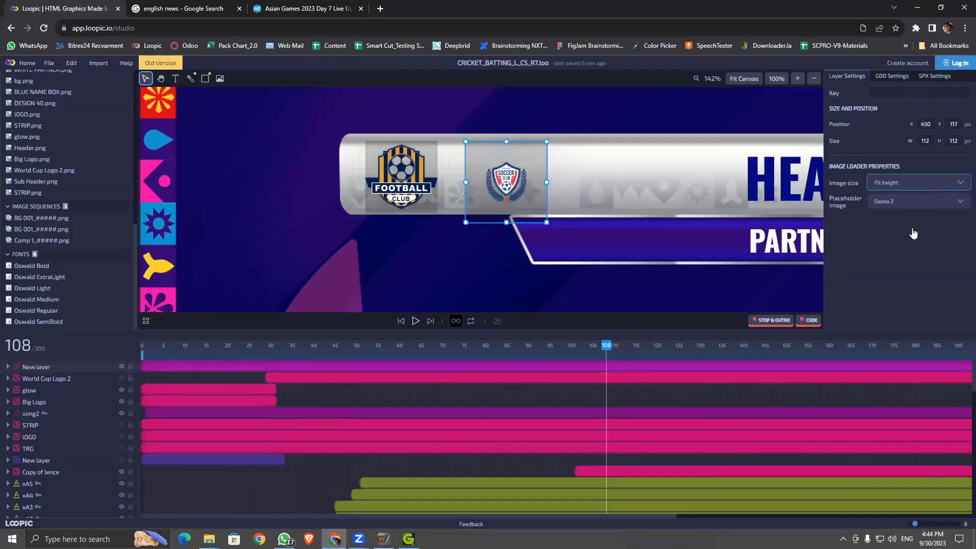
left_click(924, 186)
left_click(902, 234)
left_click(903, 184)
left_click(903, 204)
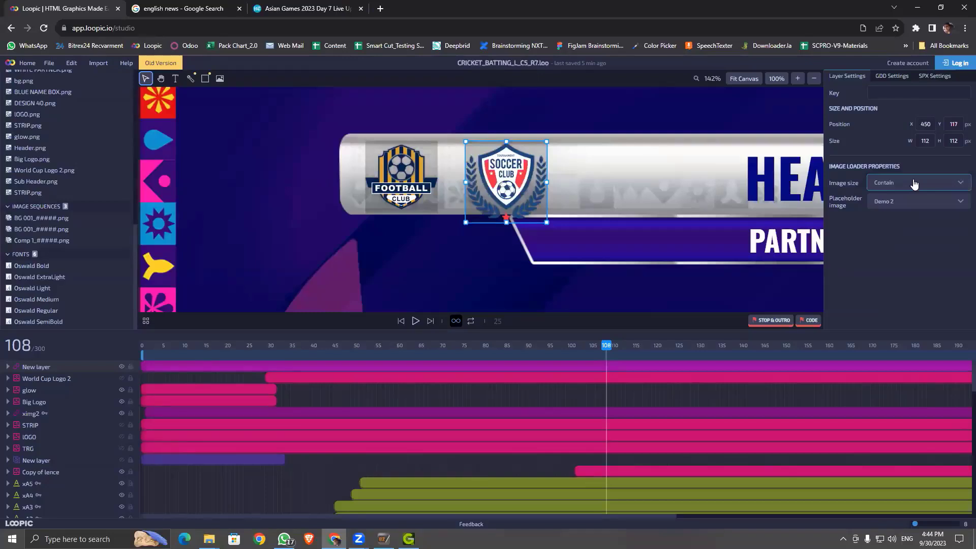
left_click(915, 184)
left_click(906, 238)
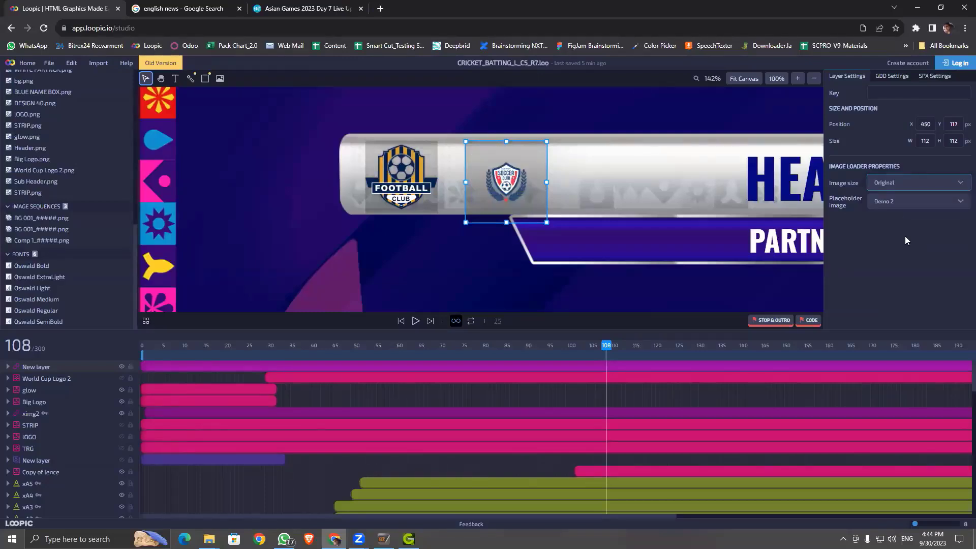
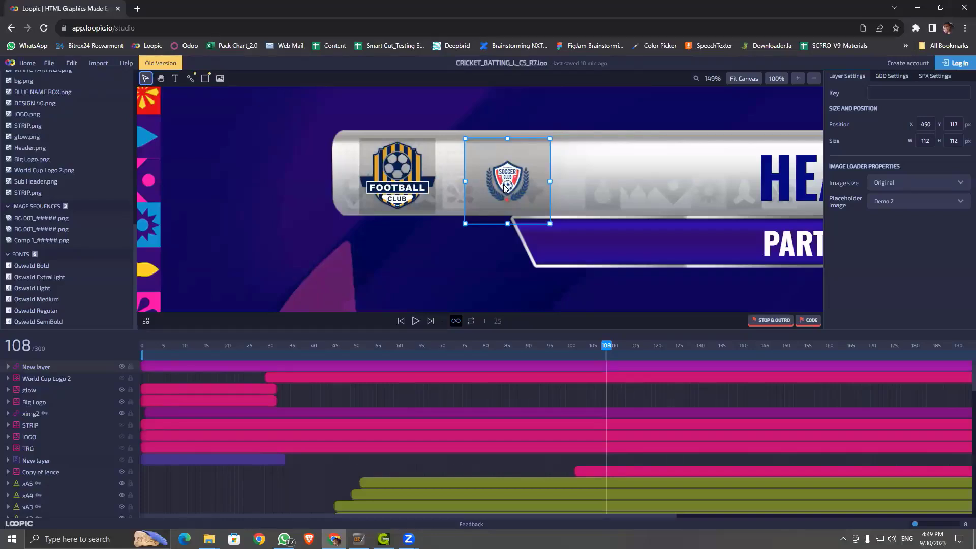
Step: Delete the extra soccer-club image loader beside the football logo in the header
key("Delete")
left_click(220, 78)
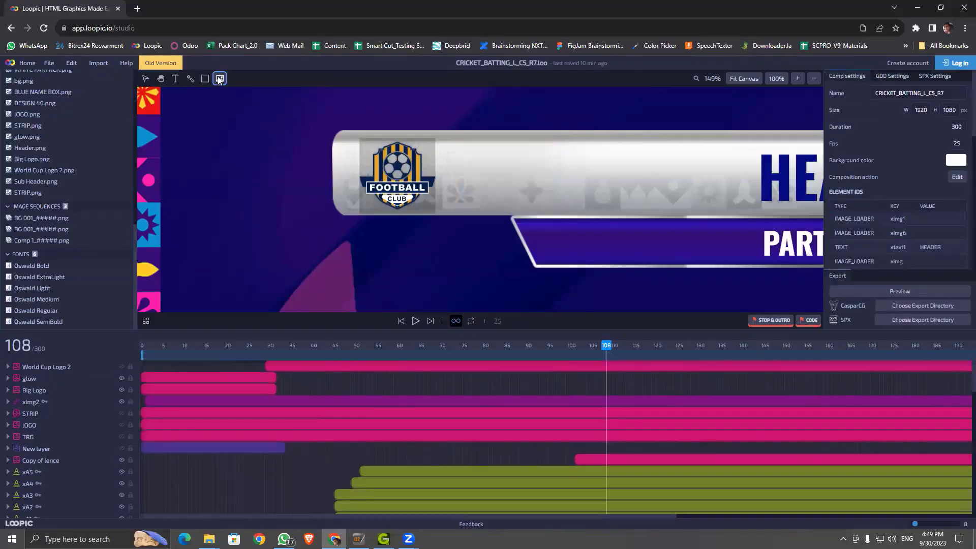
Step: Draw a new image loader beside the football logo, size it 100×100, and keep Contain sizing
left_click_drag(452, 136, 533, 214)
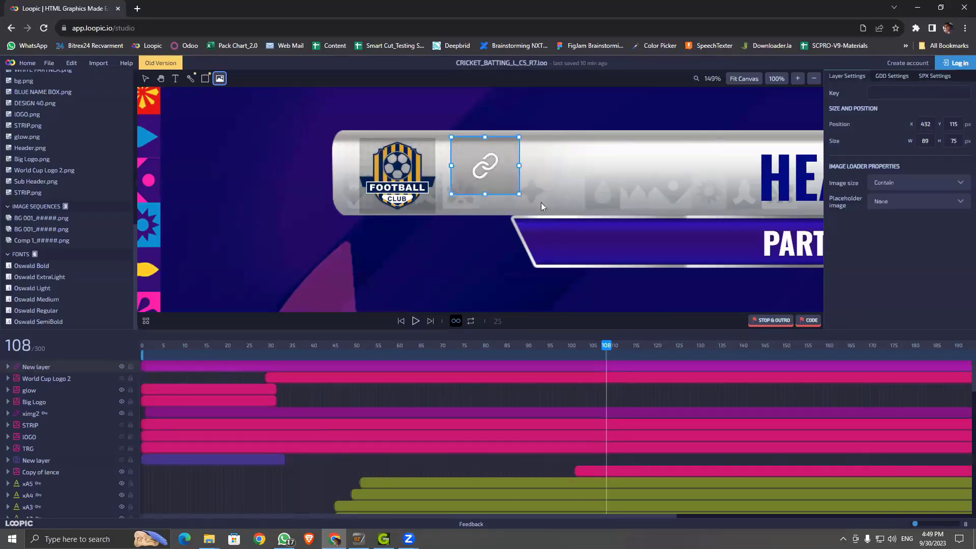
scroll(933, 141, "down", 1)
key("v")
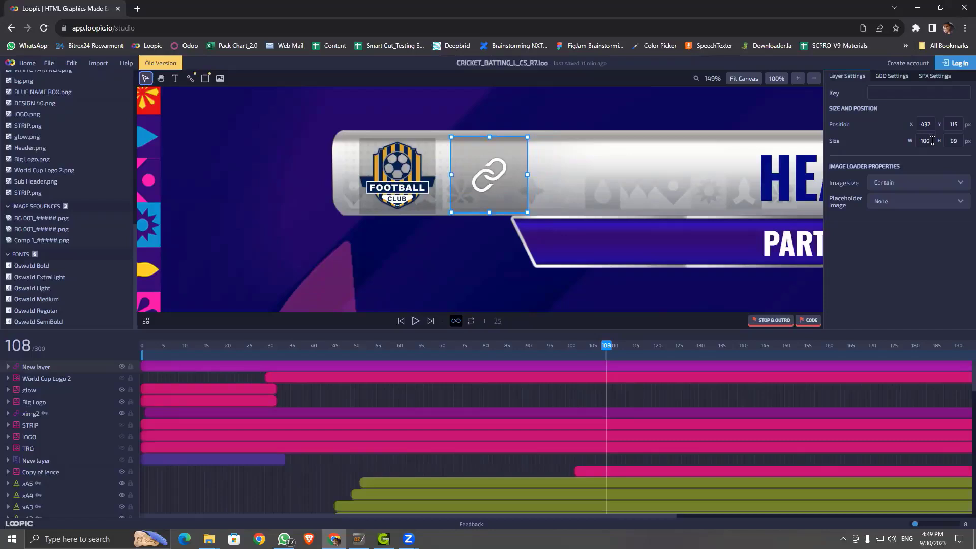
left_click(933, 141)
left_click(959, 142)
type("100")
key("Return")
left_click(921, 188)
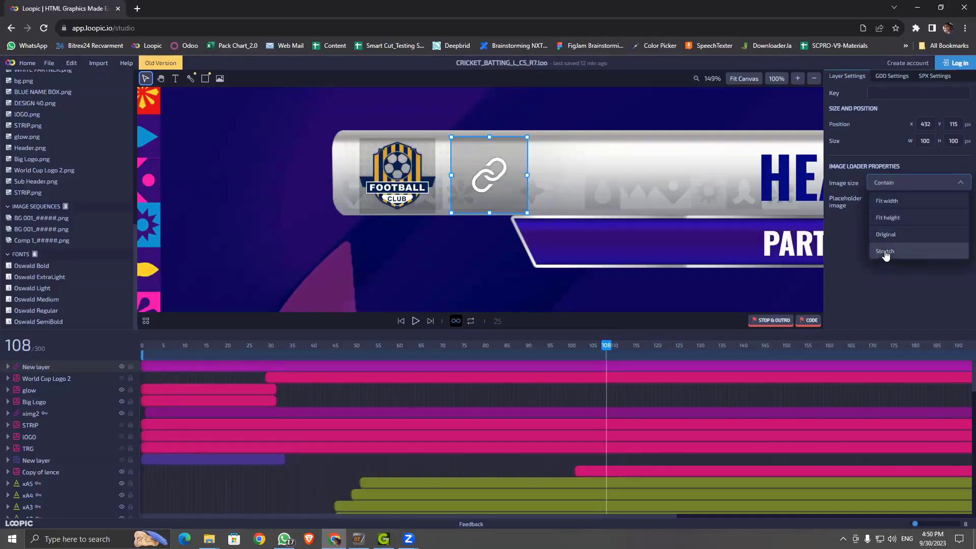
left_click(882, 283)
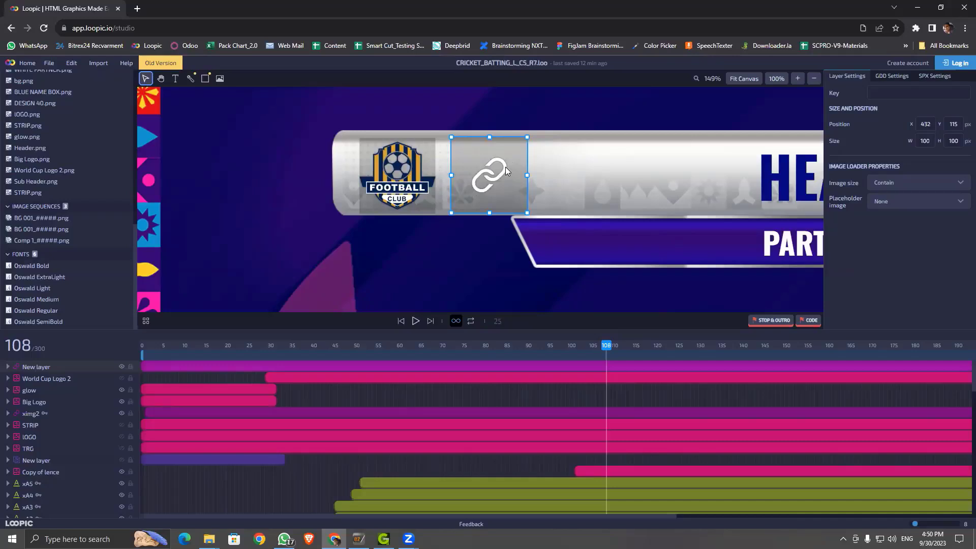
scroll(523, 179, "down", 5)
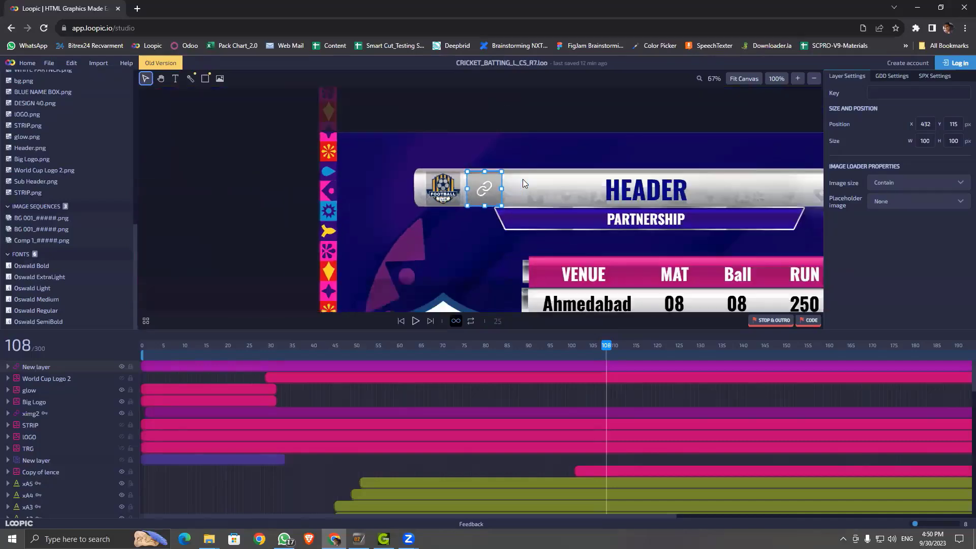
Step: Select the HEADER text layer, then minimize the browser to show the desktop
left_click(648, 188)
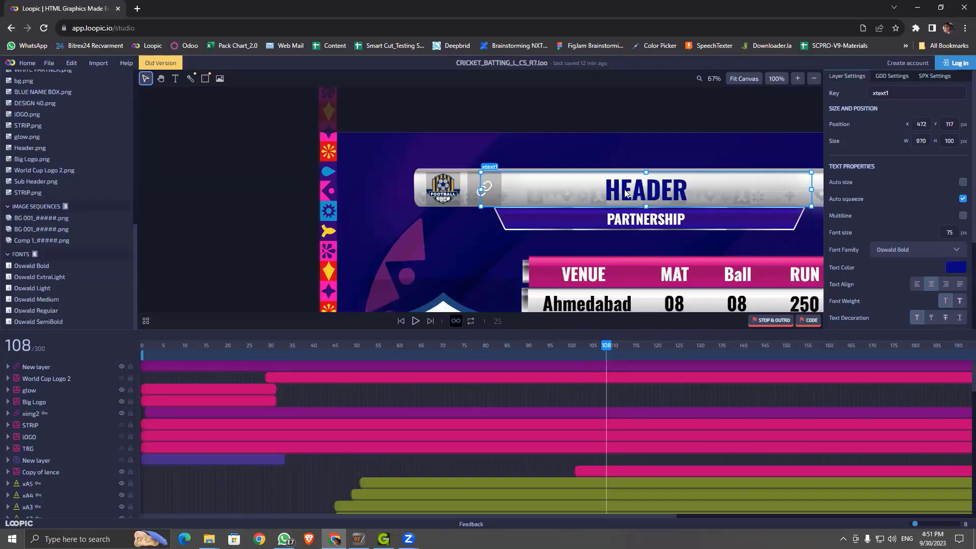
left_click(918, 7)
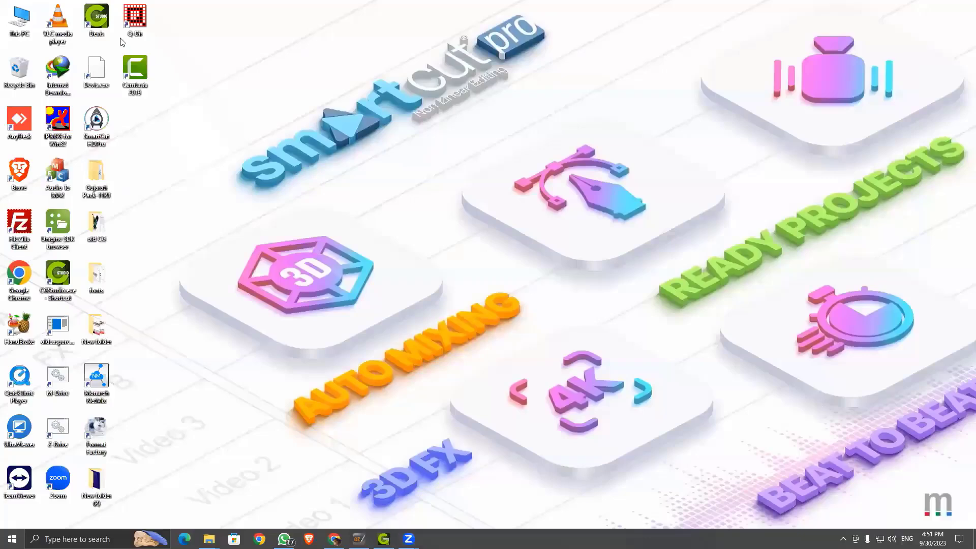
Step: Launch Monarch CGStudio from the desktop, then return to the Loopic studio
double_click(104, 22)
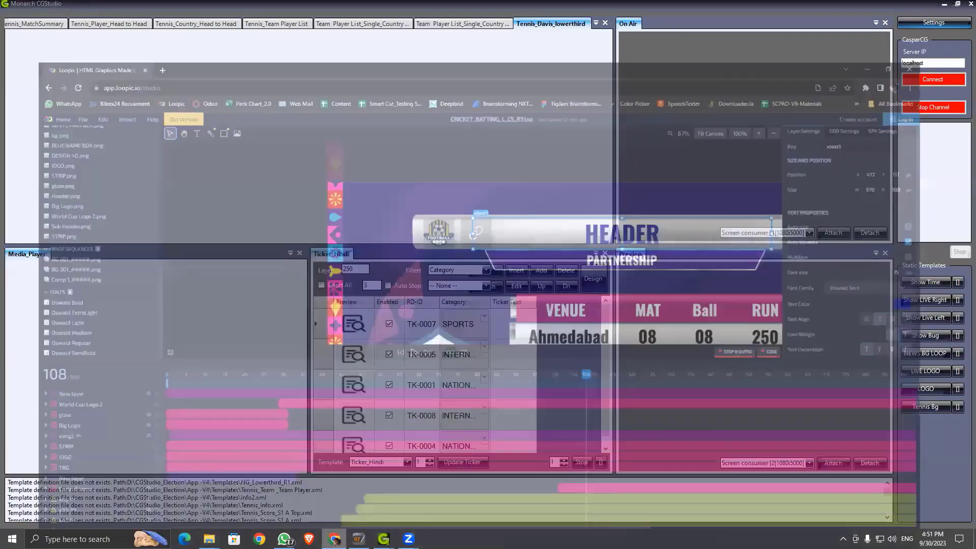
left_click(334, 495)
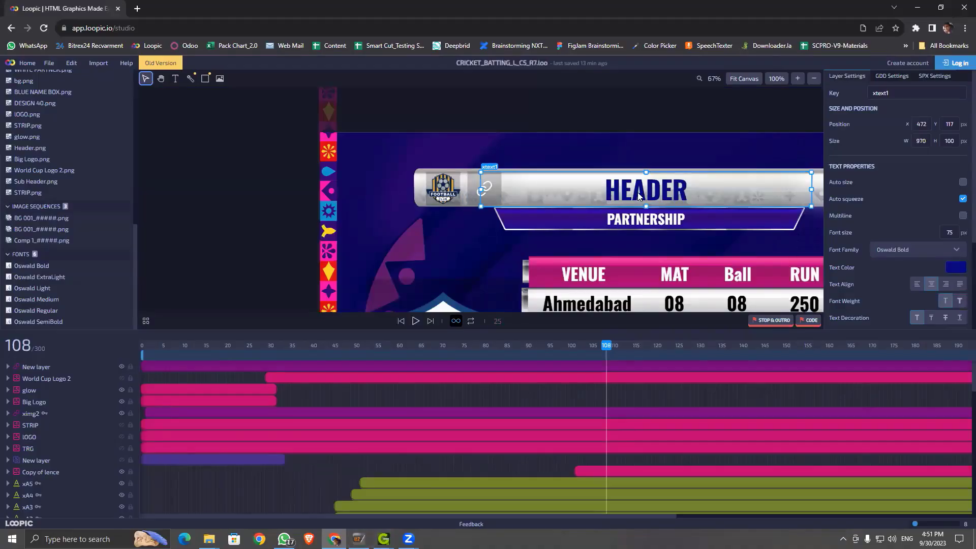
Step: Undo an accidental nudge of the HEADER text and select its key name xtext1
left_click_drag(638, 192, 643, 192)
key("ctrl+z")
double_click(897, 94)
Step: Close the duplicate CGStudio window and bring Monarch CGStudio to the front
mouse_move(384, 540)
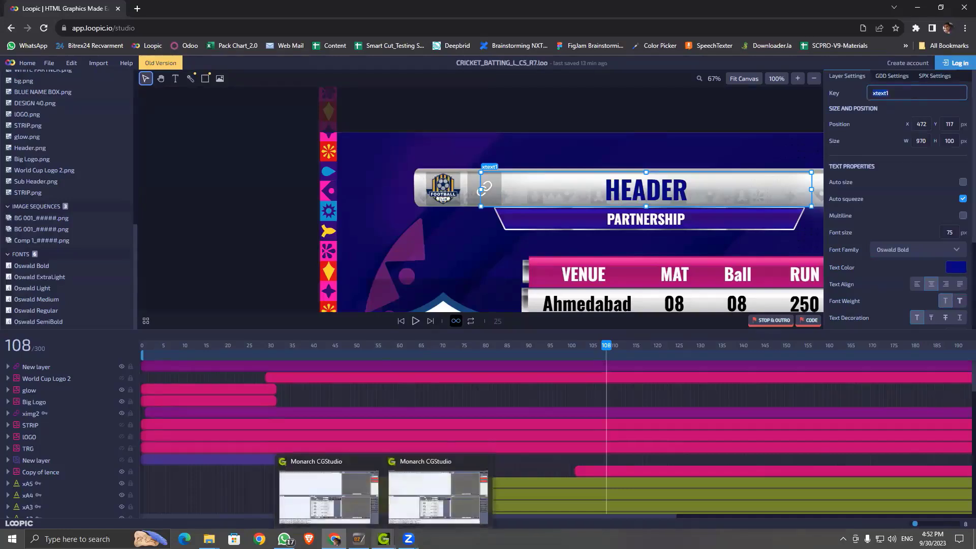
left_click(481, 465)
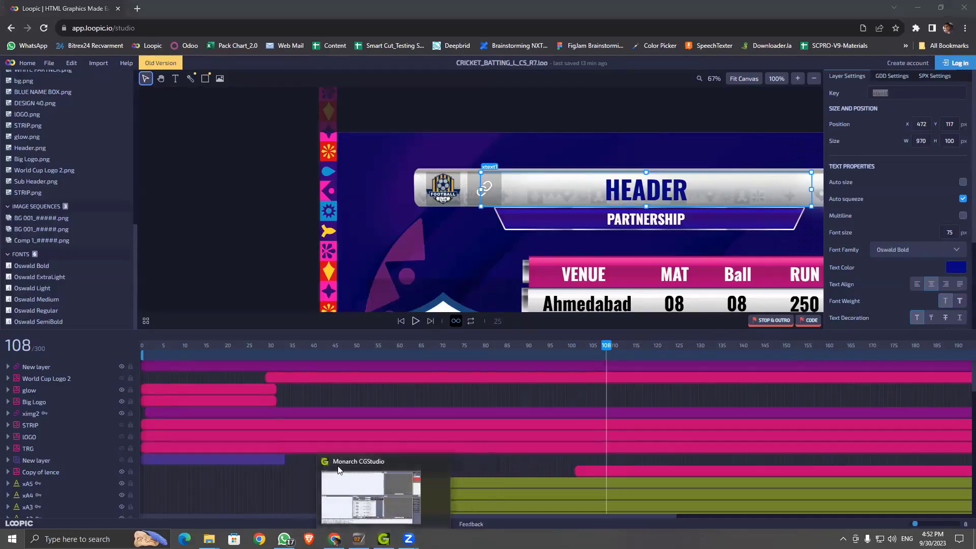
left_click(395, 475)
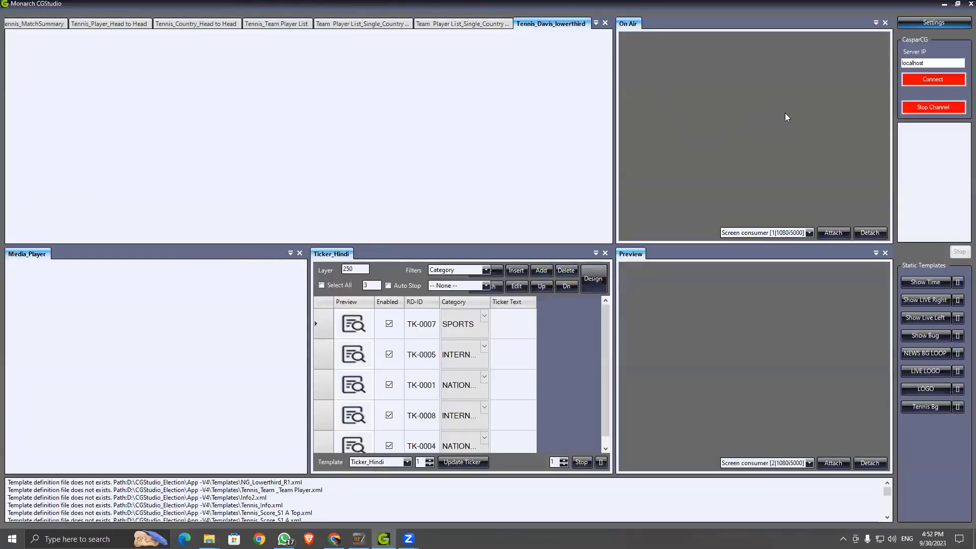
Step: Start a new CasparCG template in CGStudio, centre its editor, and return to Loopic
left_click(910, 23)
left_click(905, 37)
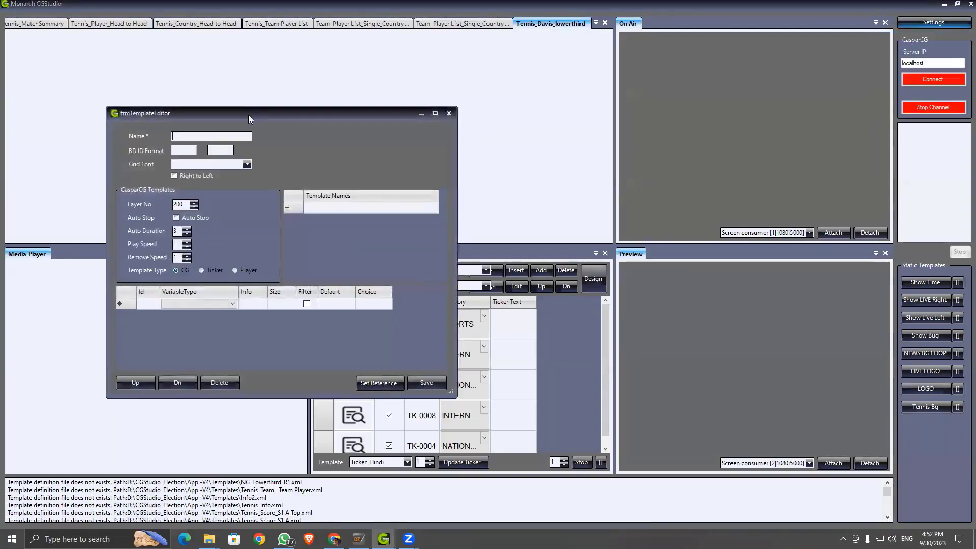
left_click_drag(258, 115, 537, 104)
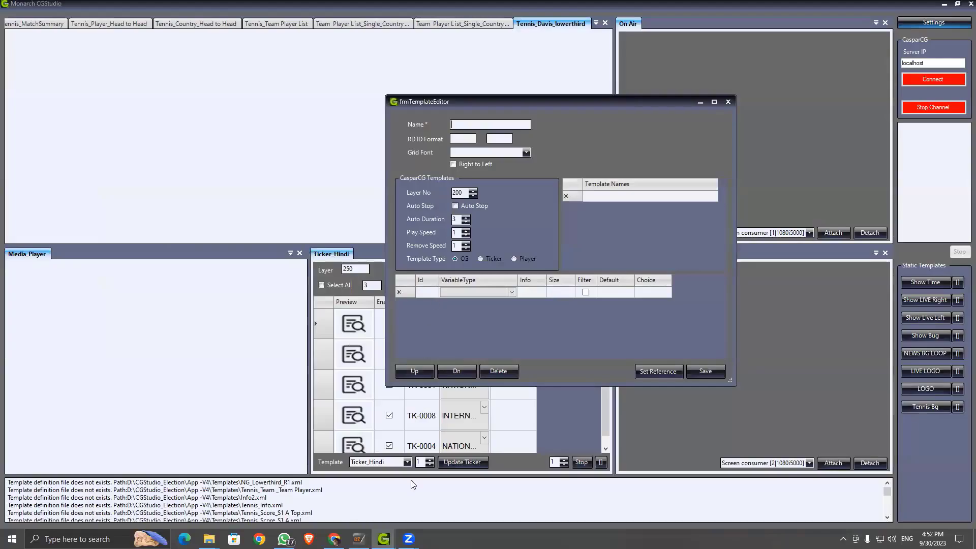
left_click(334, 539)
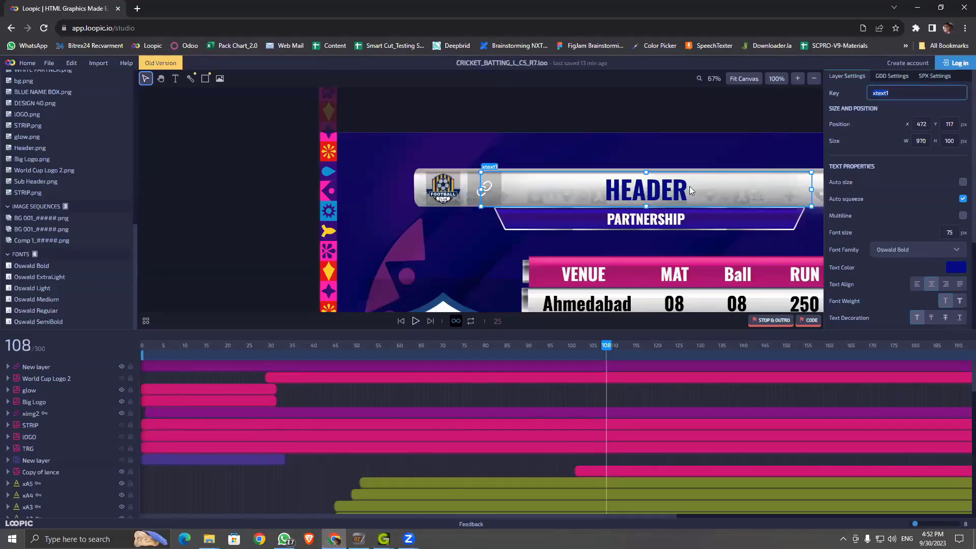
Step: Minimize the Loopic browser to reveal CGStudio's blank template editor
left_click(918, 7)
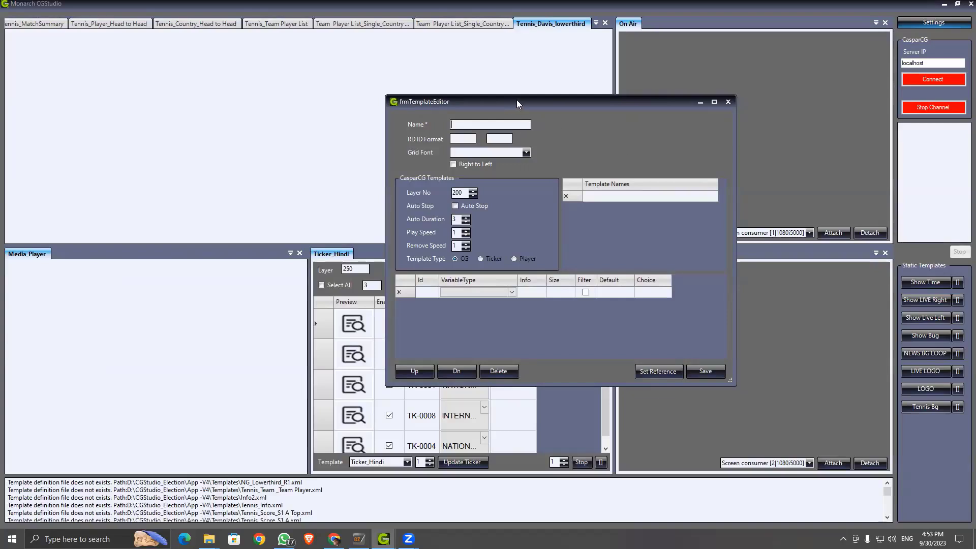
Step: Shift the CGStudio template editor slightly left, then return to Loopic
left_click_drag(517, 104, 470, 101)
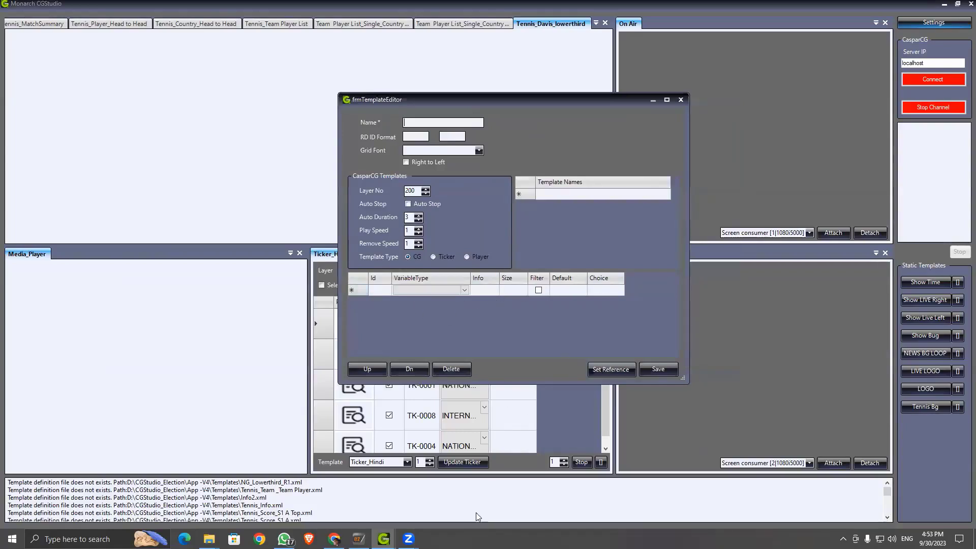
left_click(334, 539)
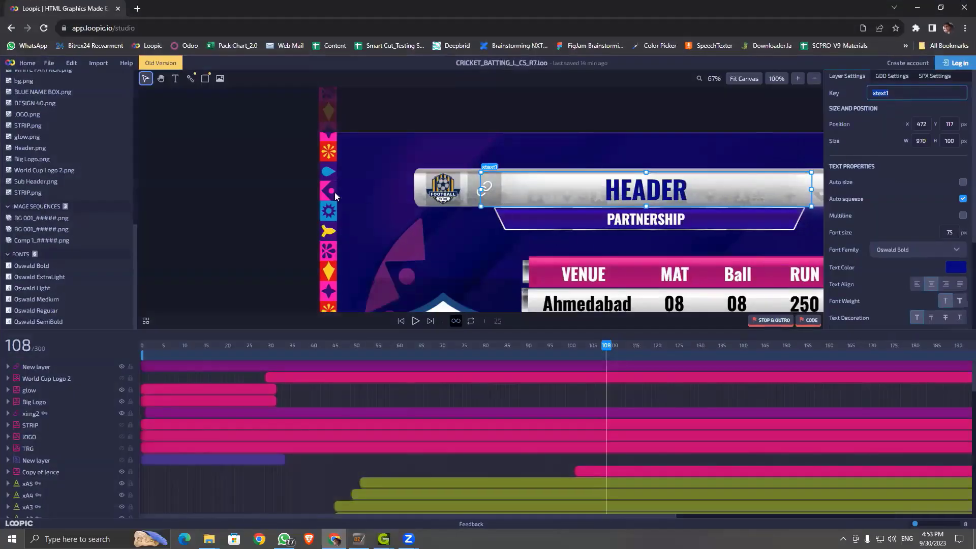
Step: Clear the HEADER text layer's key name and deselect it
scroll(283, 200, "down", 3)
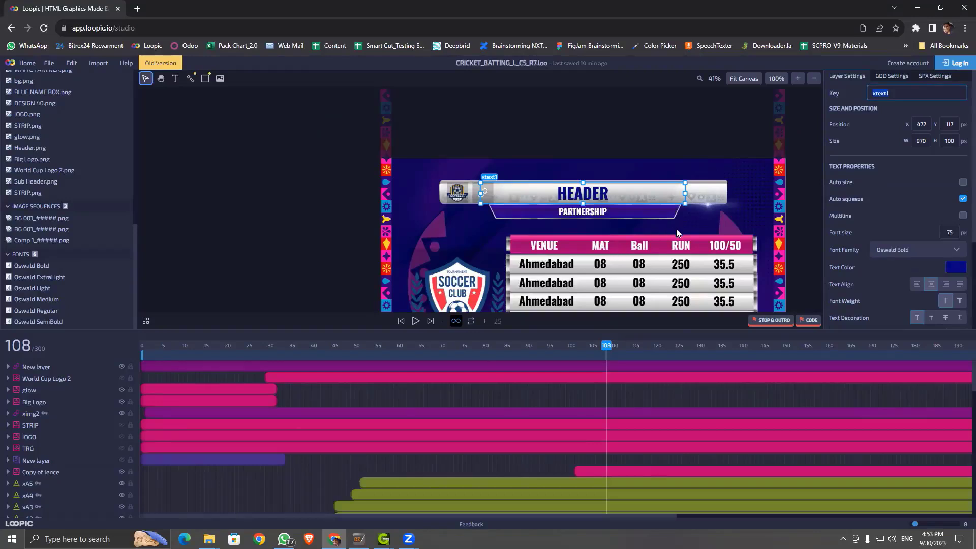
key("BackSpace")
left_click(241, 174)
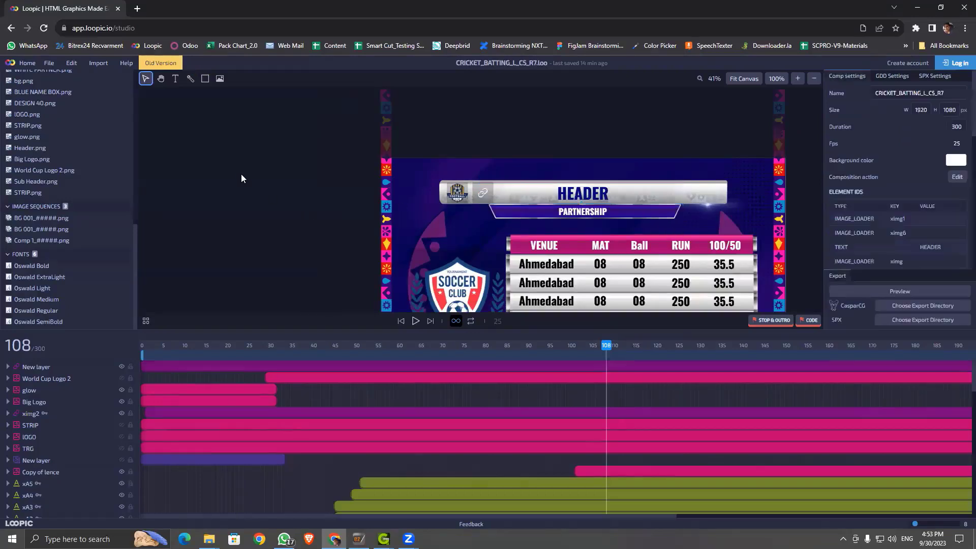
Step: Pan the graphic to the centre and preview the animation up to frame 99
key("space")
left_click_drag(238, 213, 183, 177)
left_click_drag(605, 346, 568, 391)
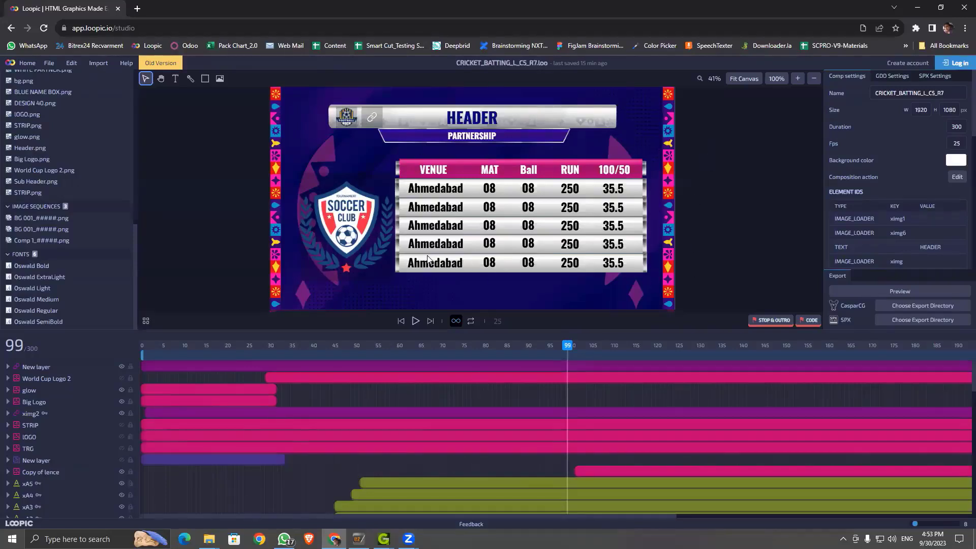
key("super")
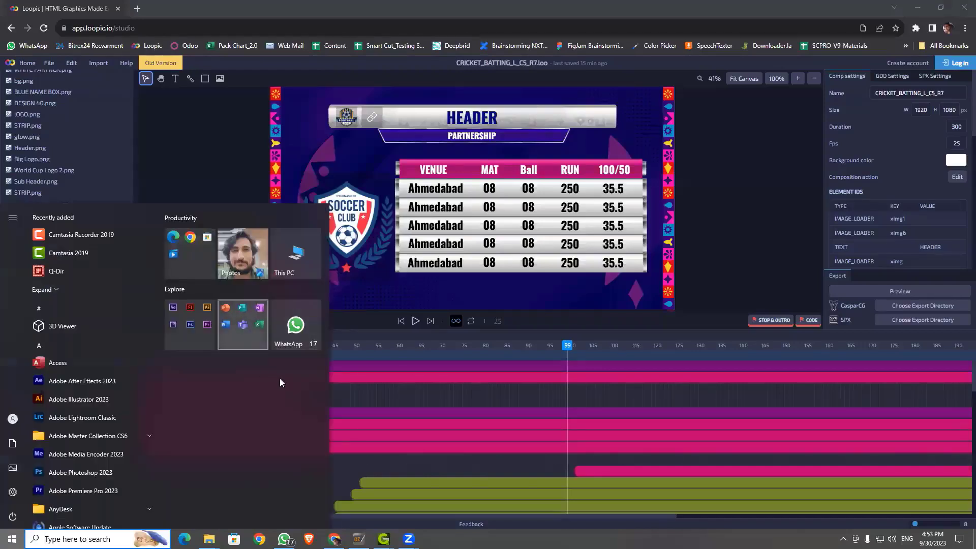
Step: Launch Excel, dismiss the activation warning, and open a blank workbook
left_click(243, 324)
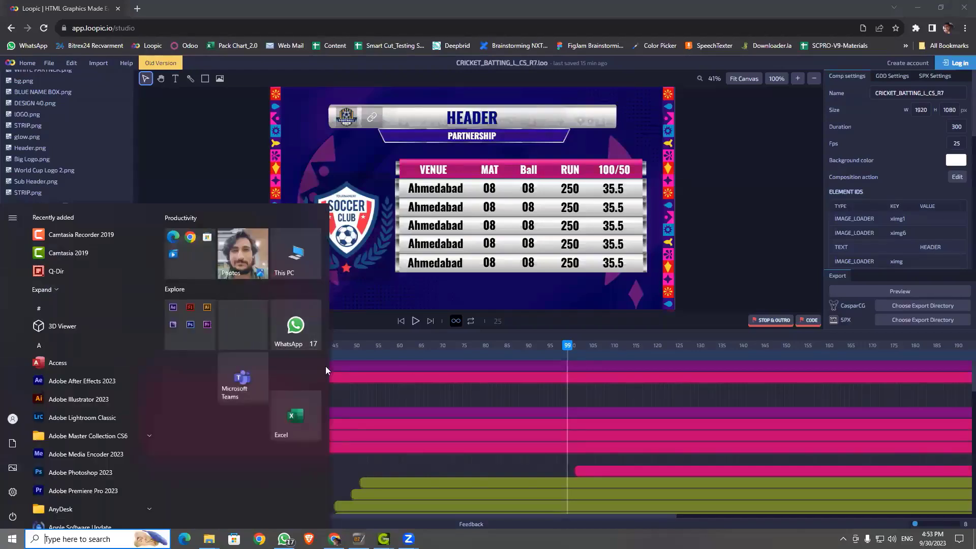
left_click(497, 456)
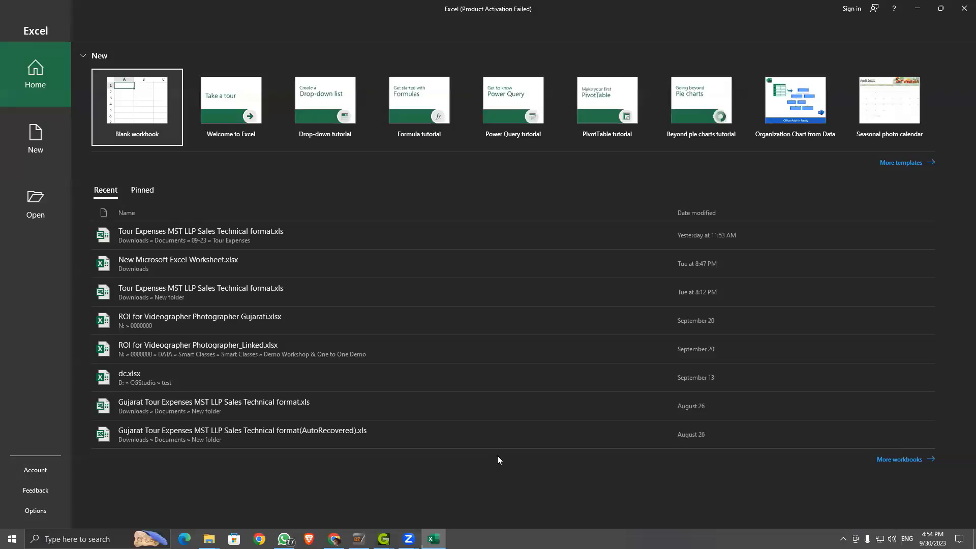
left_click(18, 138)
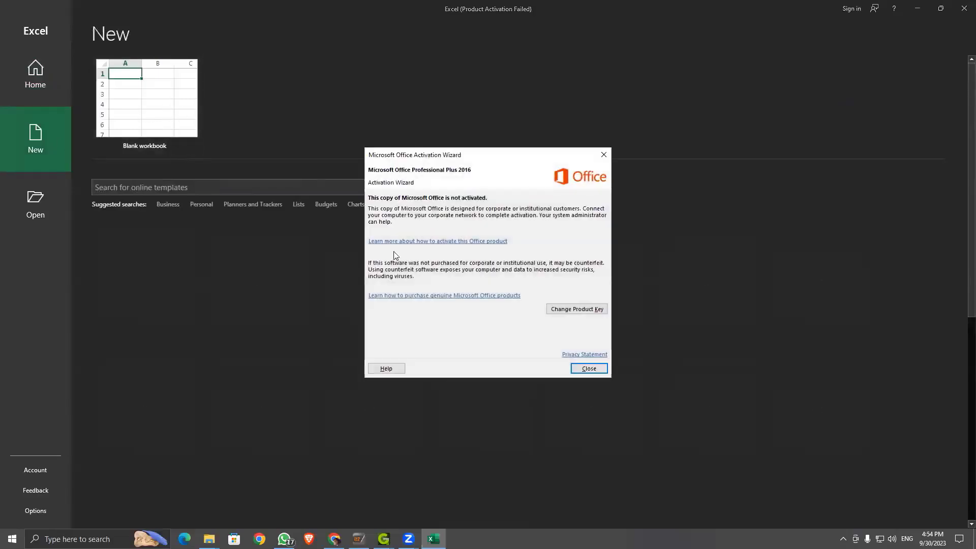
left_click(589, 369)
left_click(161, 109)
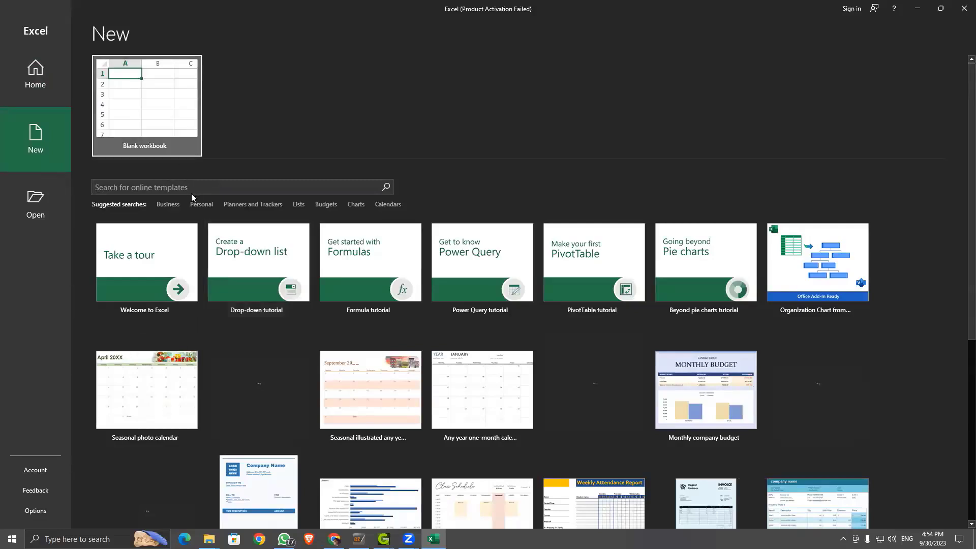
left_click(157, 114)
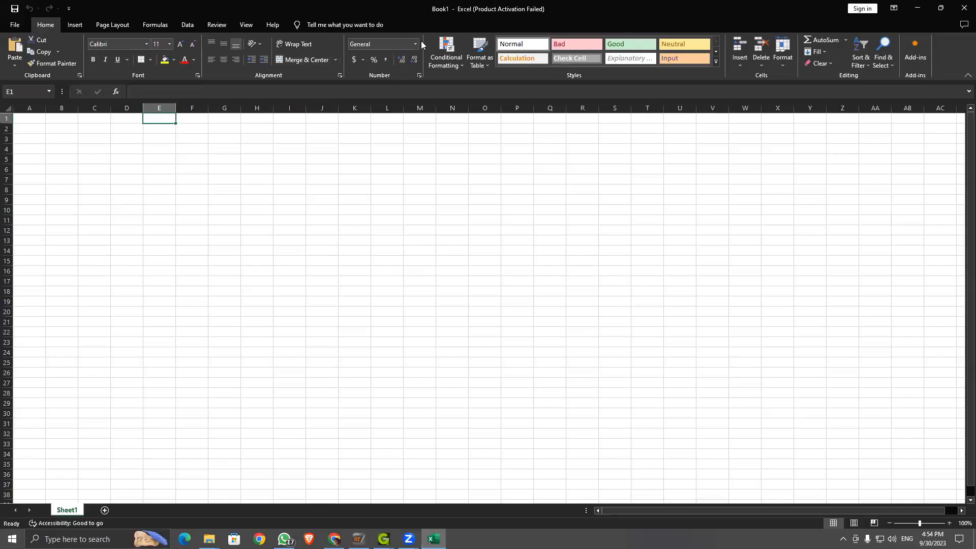
Step: Restore the Excel window, move it aside, and select columns A through E
double_click(436, 6)
left_click_drag(517, 46, 729, 250)
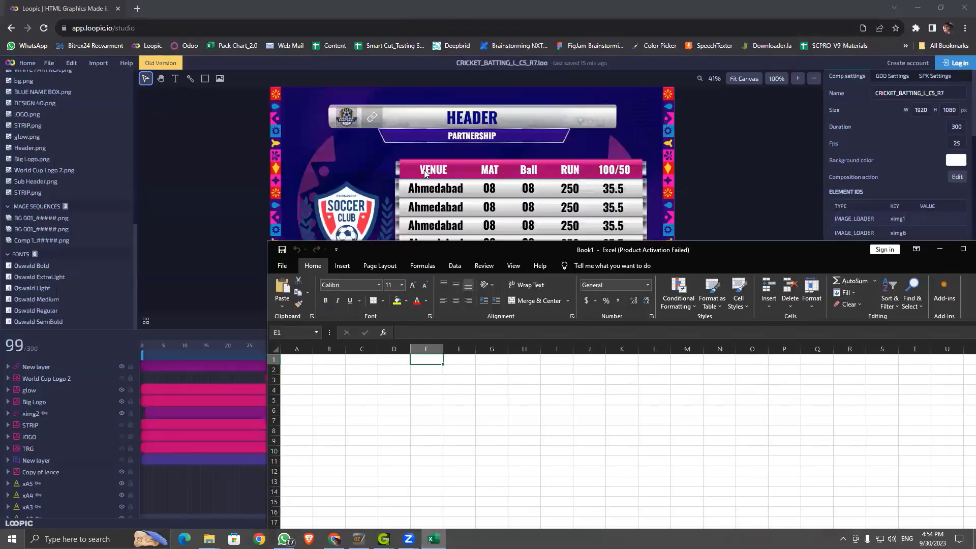
left_click(295, 350)
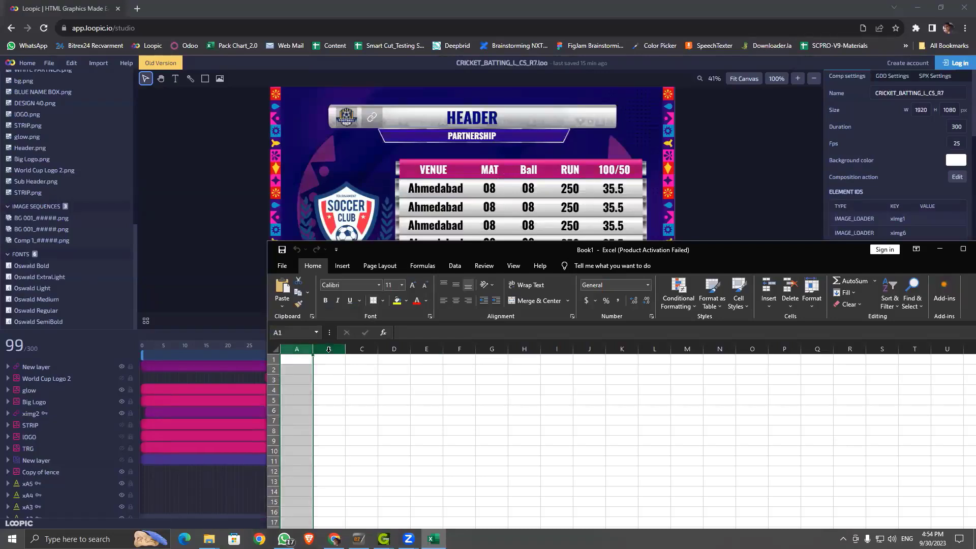
left_click(328, 350)
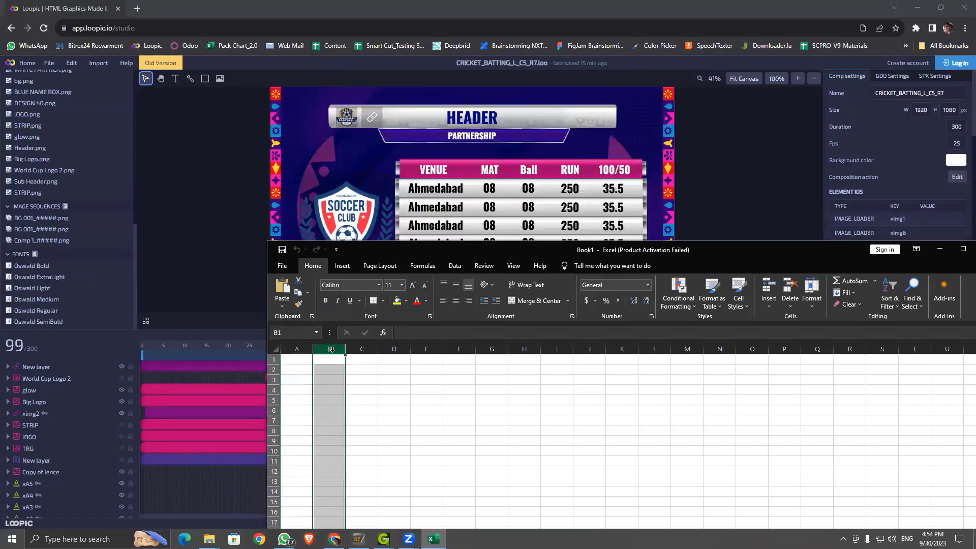
left_click(366, 350)
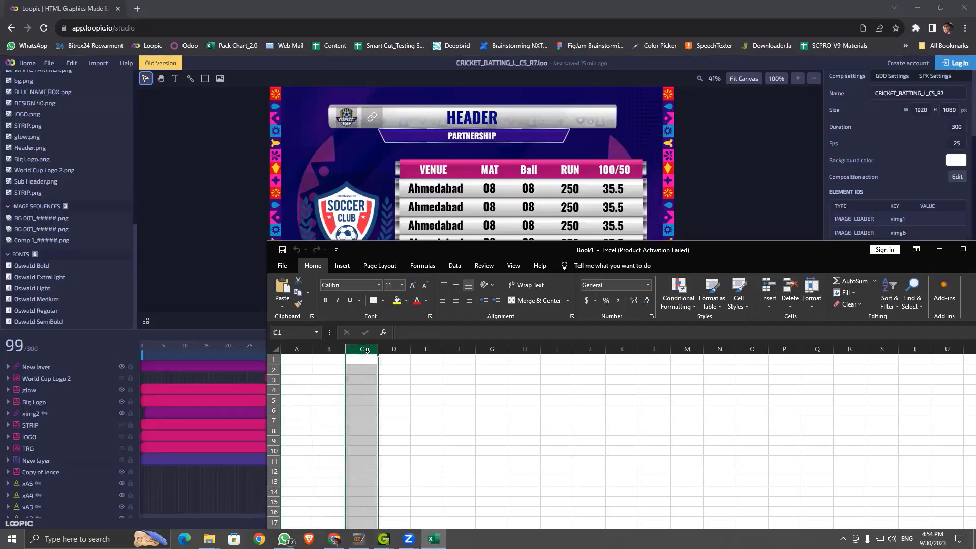
left_click(394, 350)
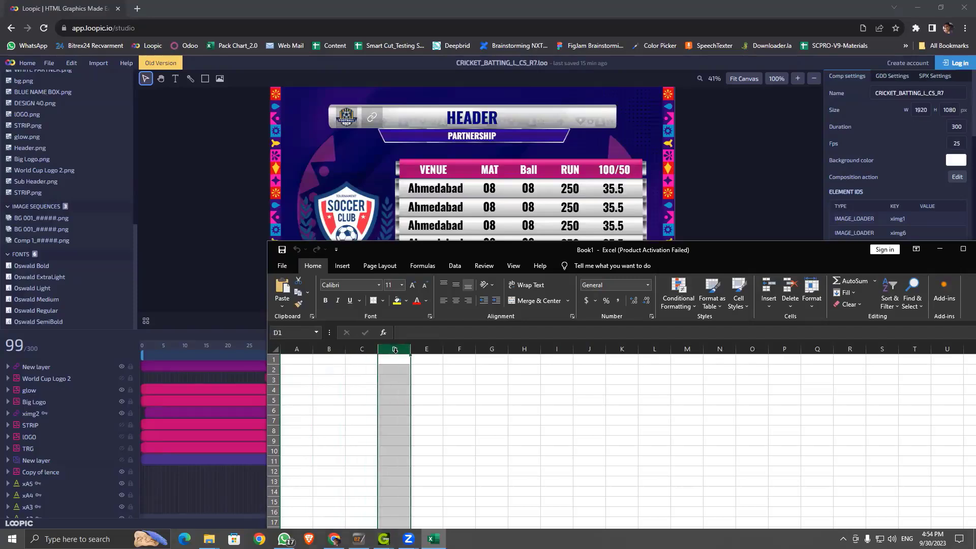
left_click(427, 349)
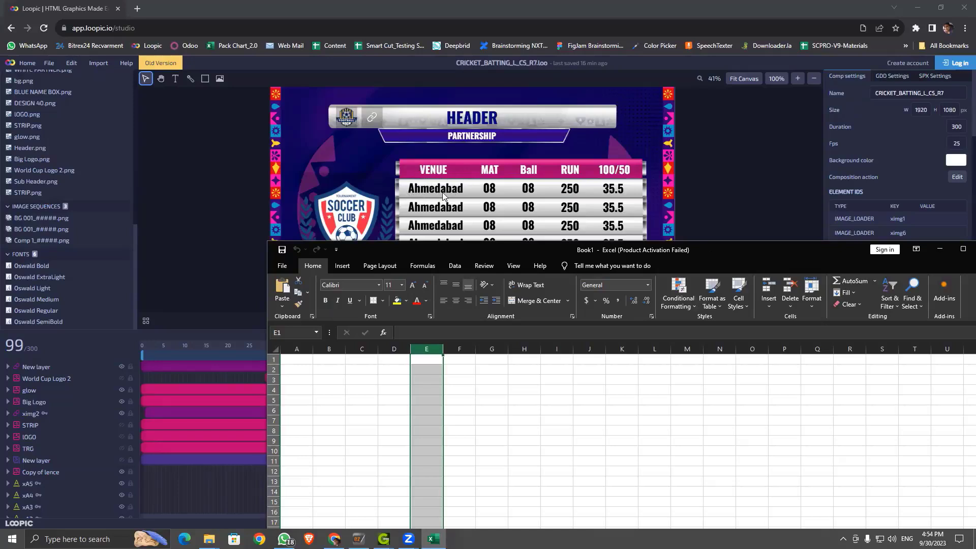
Step: Select cells A1 through E1, then bring the Loopic studio back to the front
left_click(294, 360)
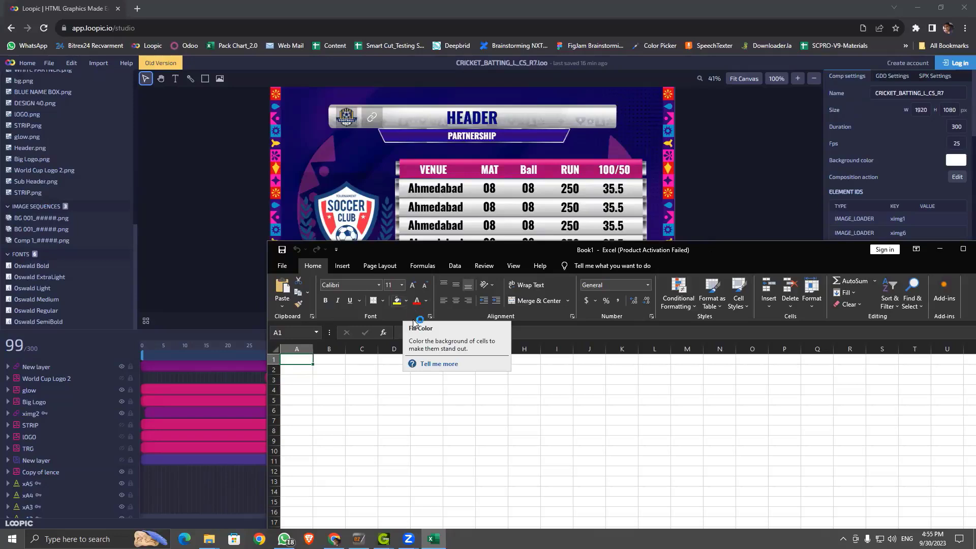
left_click(320, 360)
left_click(363, 357)
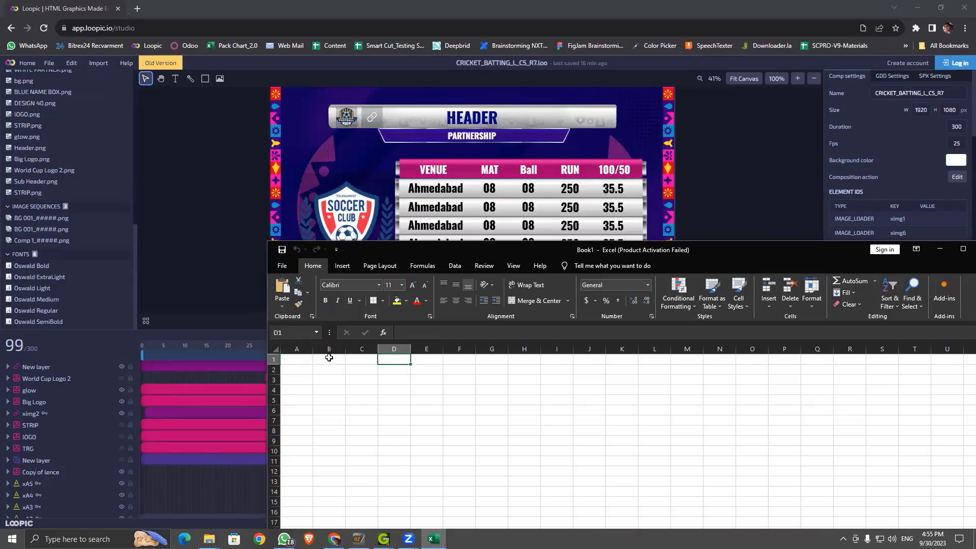
left_click(303, 360)
left_click_drag(304, 360, 425, 361)
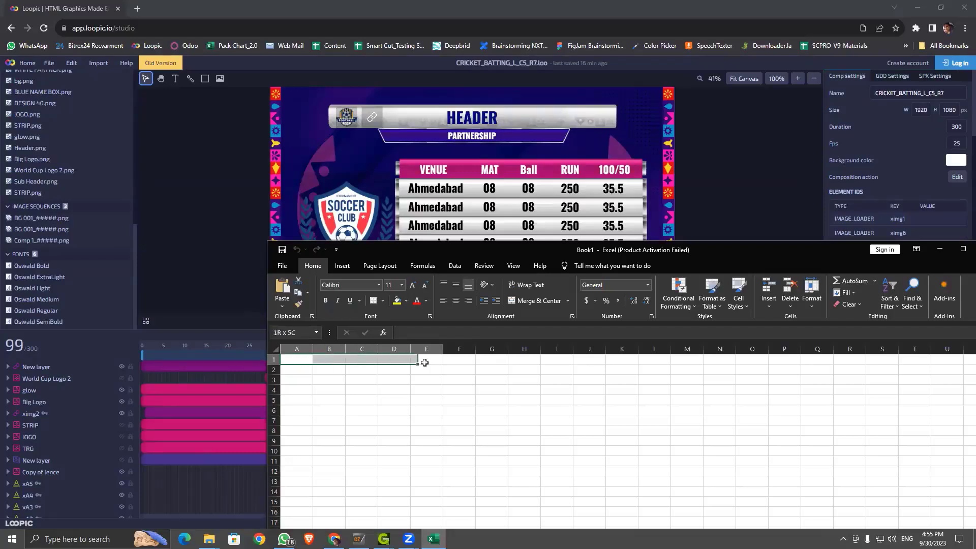
left_click(542, 4)
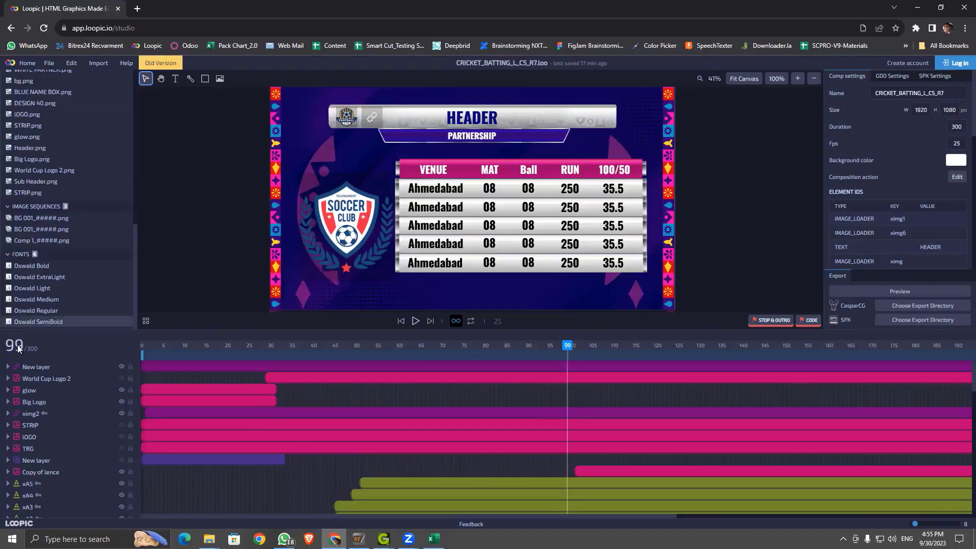
Step: Inspect the New layer's transform and filter values: position 432, 115, size 100×100, Contain sizing
left_click(8, 367)
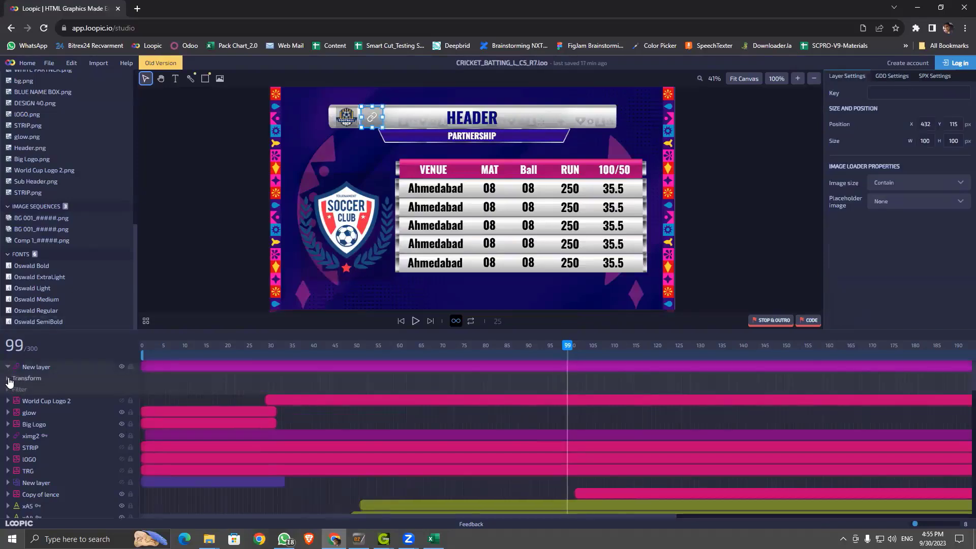
left_click(19, 385)
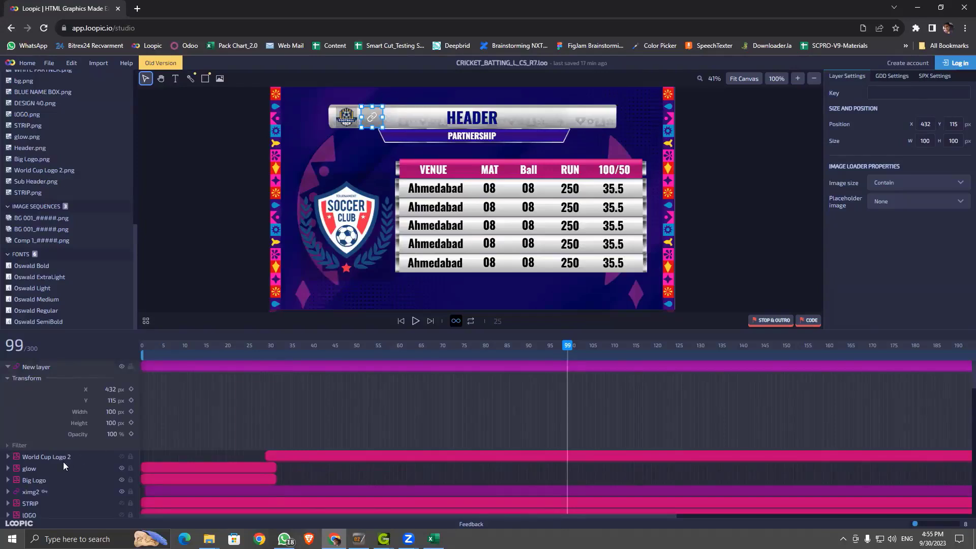
left_click(15, 447)
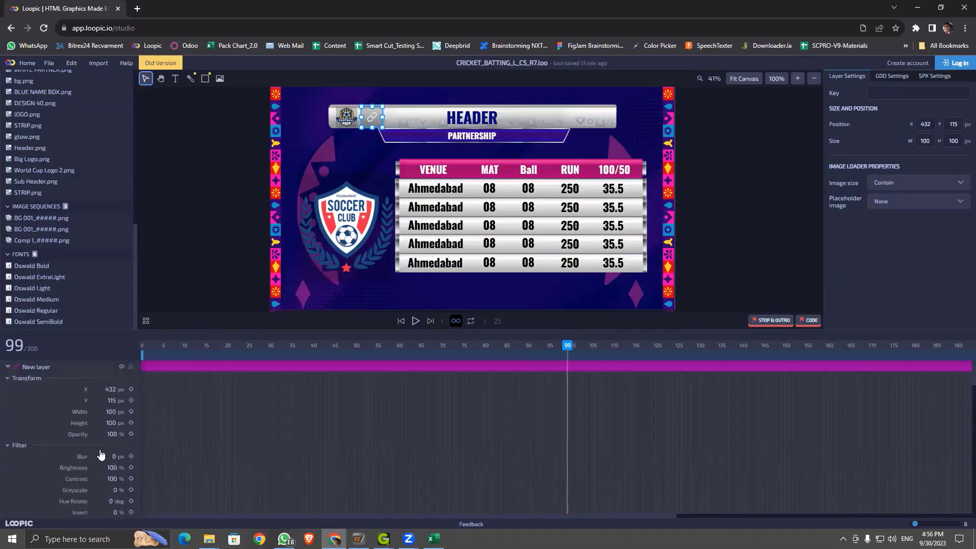
scroll(122, 456, "down", 3)
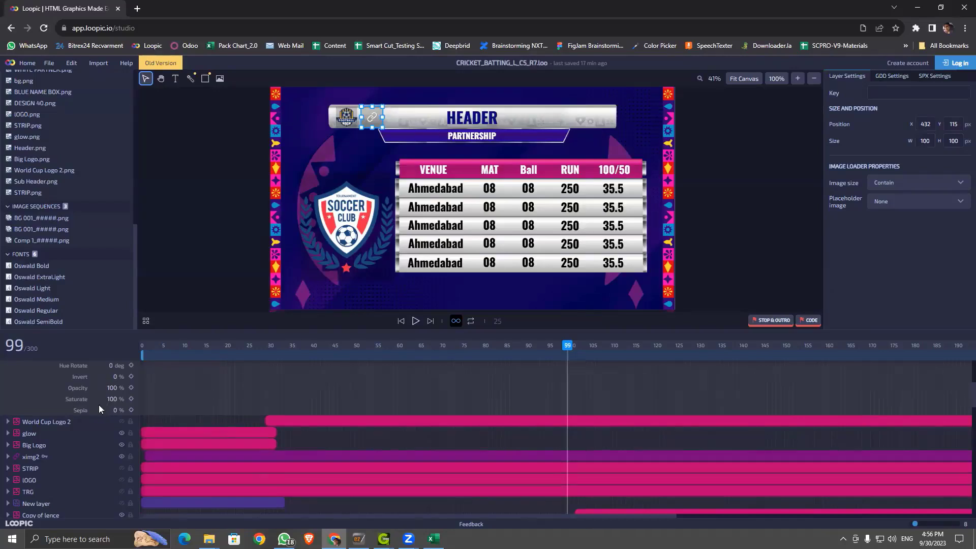
scroll(35, 396, "up", 3)
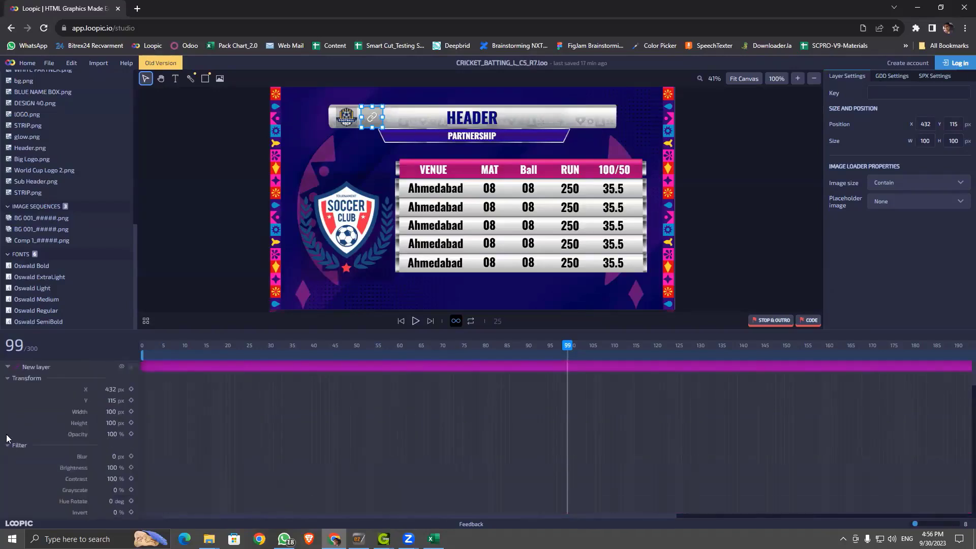
left_click(8, 445)
left_click(30, 380)
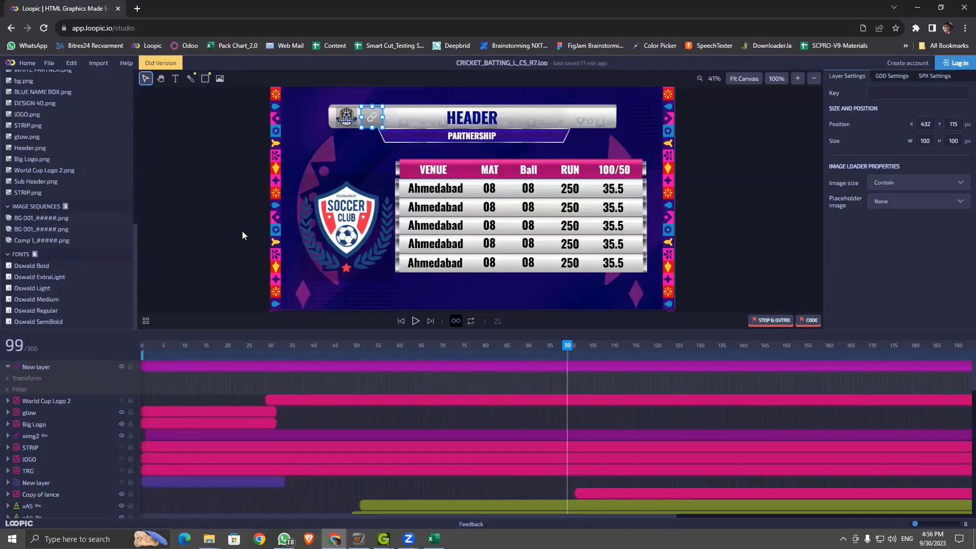
Step: Preview the animation at frames 44, 89 and 81, then delete the empty New layer placeholder
left_click_drag(179, 344, 330, 347)
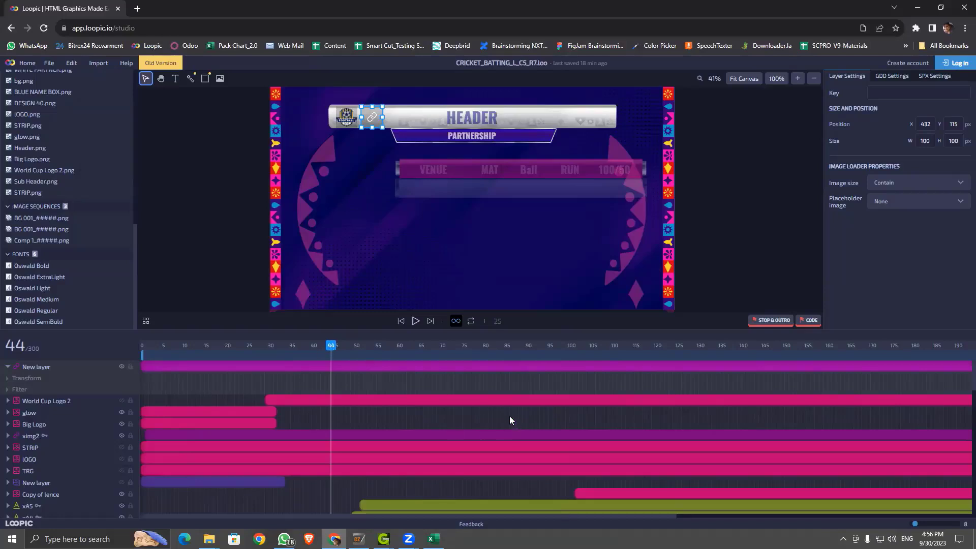
left_click_drag(362, 349, 528, 360)
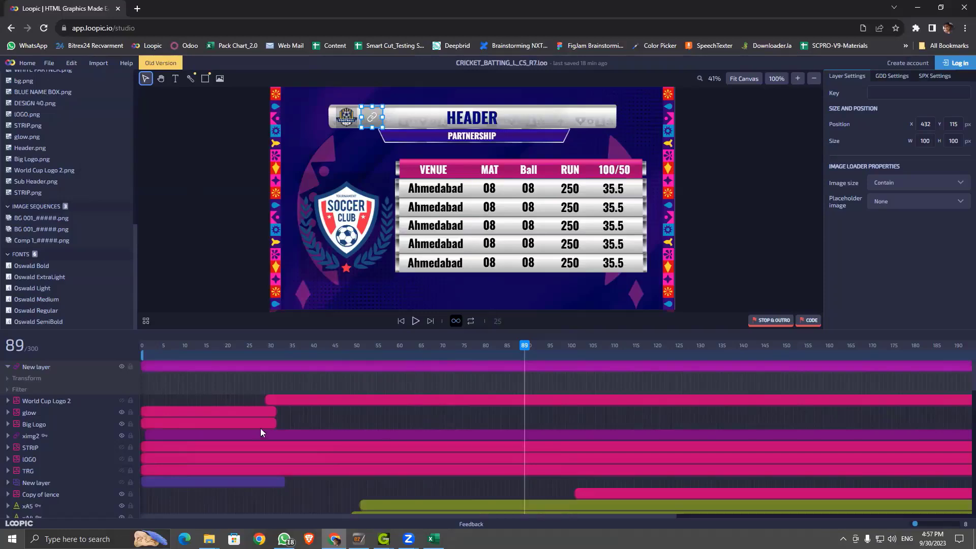
left_click_drag(199, 344, 492, 351)
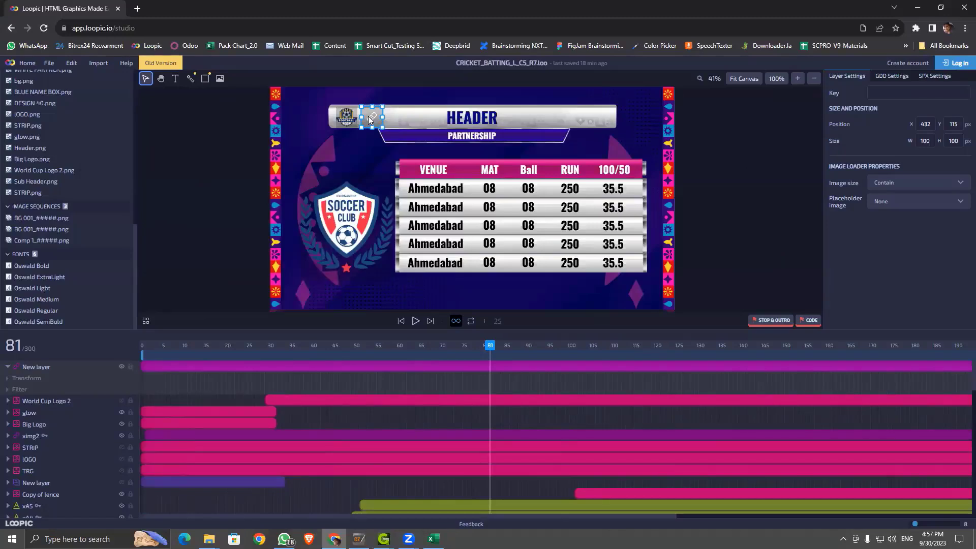
key("Delete")
Step: Check the football logo's key ximg1, then select the HEADER text layer
left_click(344, 120)
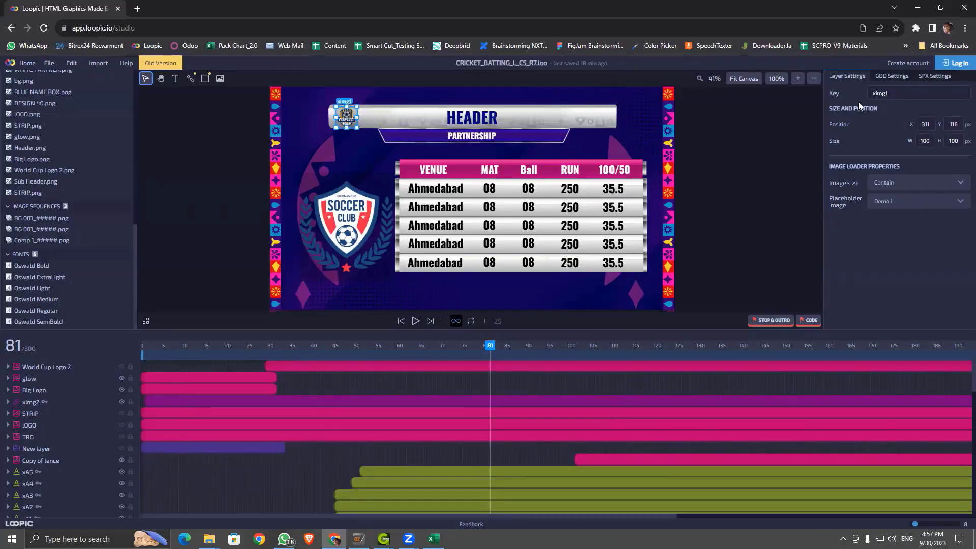
double_click(877, 94)
left_click(488, 118)
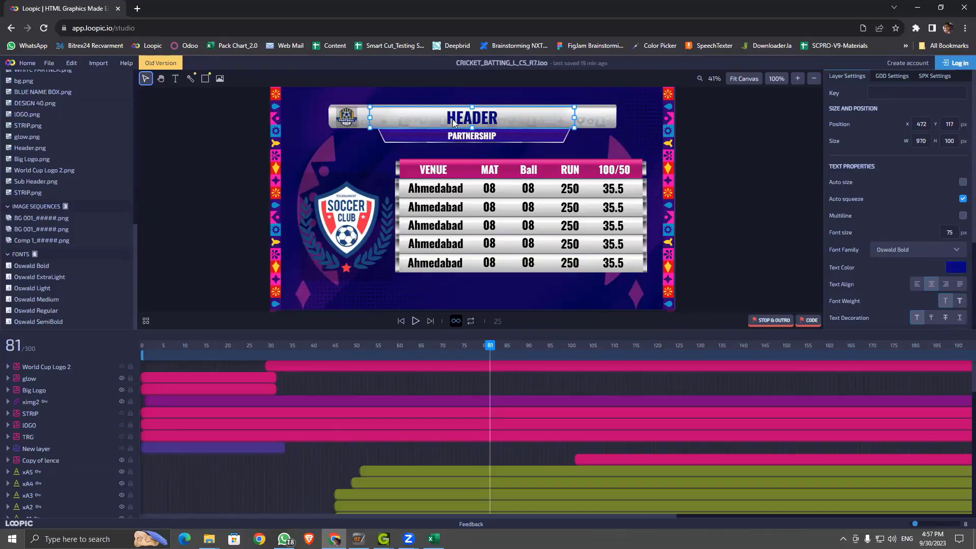
Step: Set the HEADER text layer's key to xtext1
double_click(891, 93)
type("xtext1")
key("Return")
Step: Check the keys of PARTNERSHIP, the small header logo and the soccer club logo
left_click(484, 139)
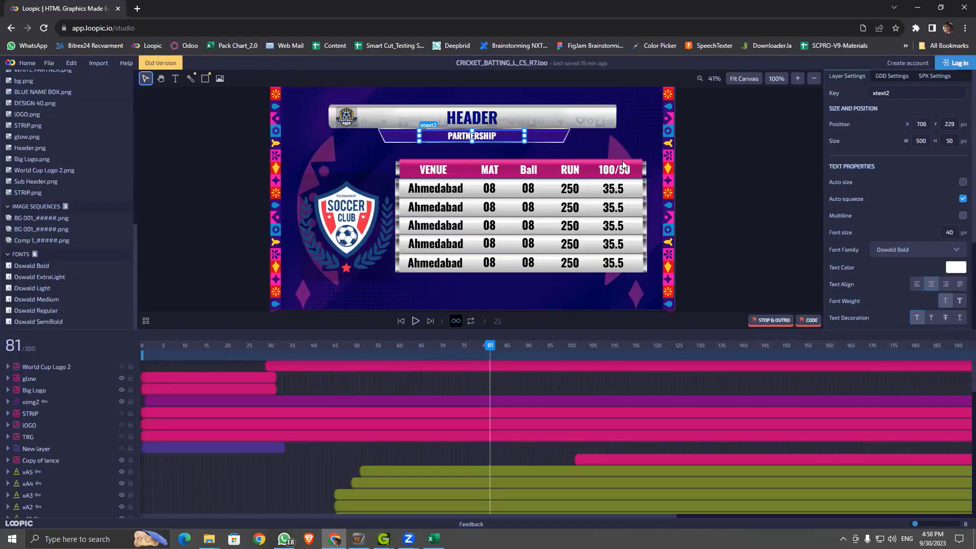
left_click(346, 122)
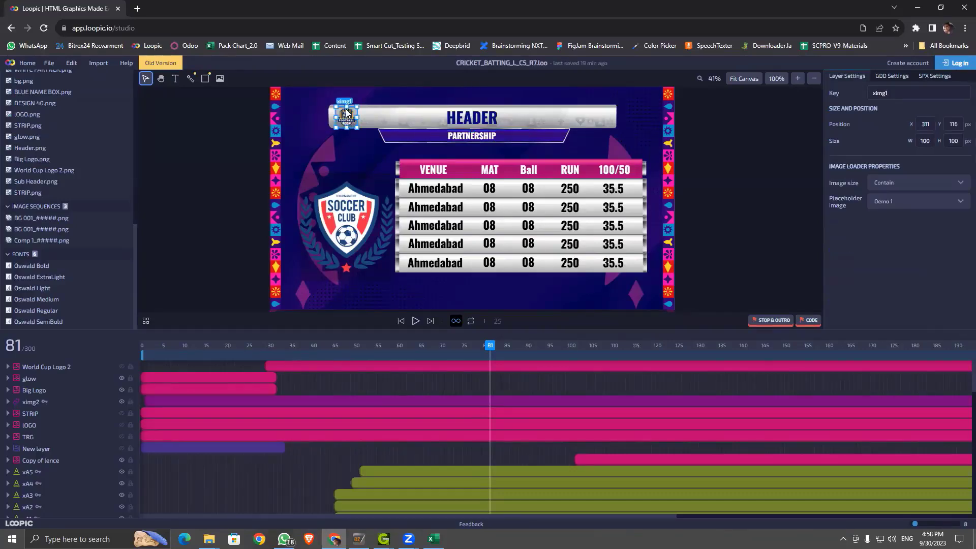
left_click(345, 226)
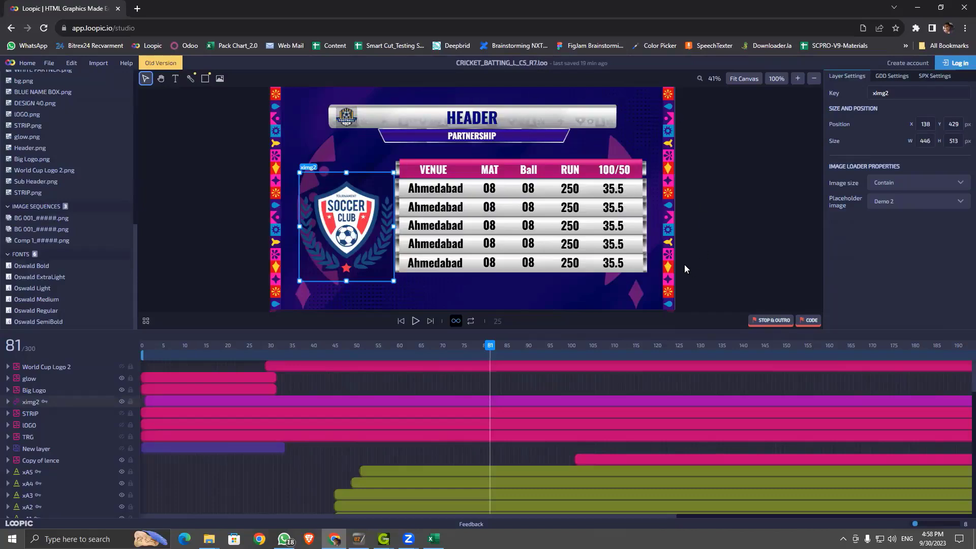
Step: Recheck the HEADER and small logo keys, then deselect all to show composition settings
left_click(475, 304)
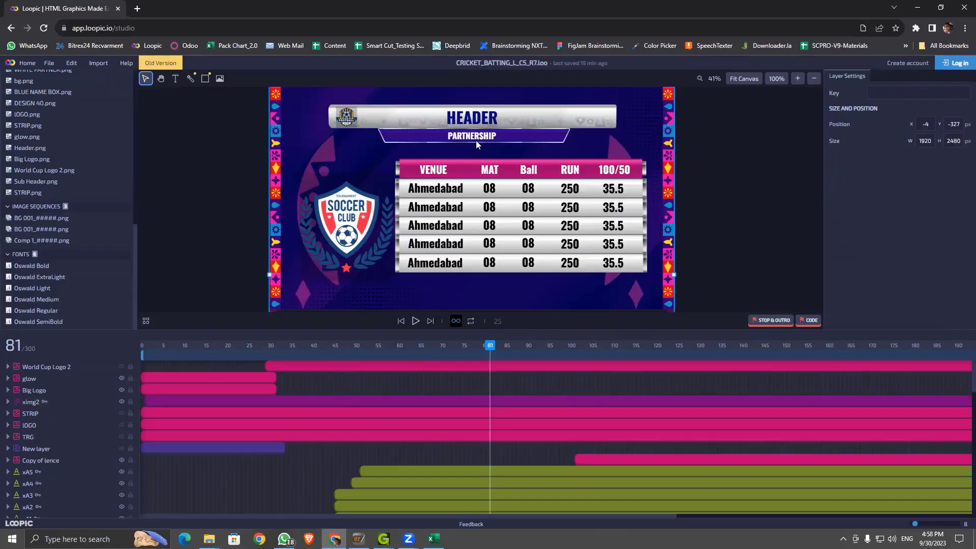
left_click(487, 118)
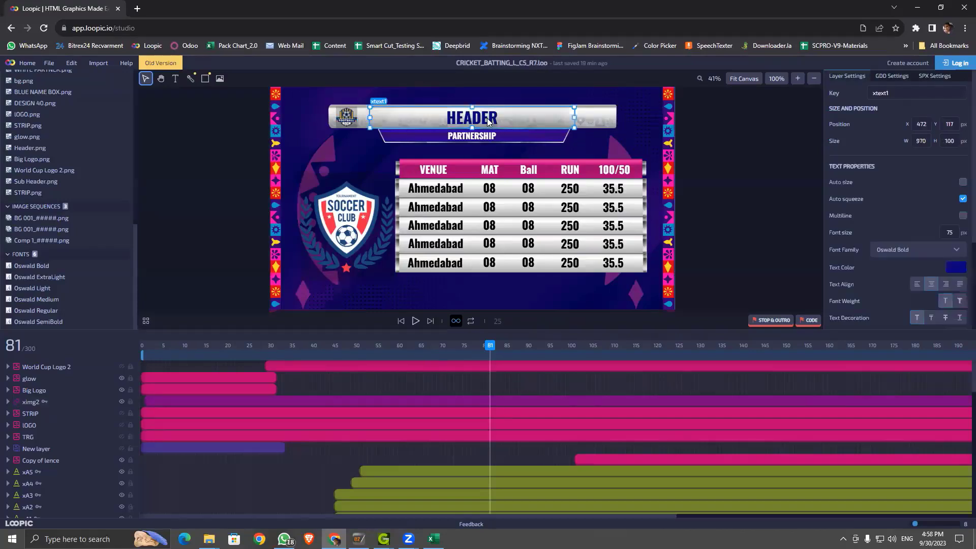
left_click(346, 116)
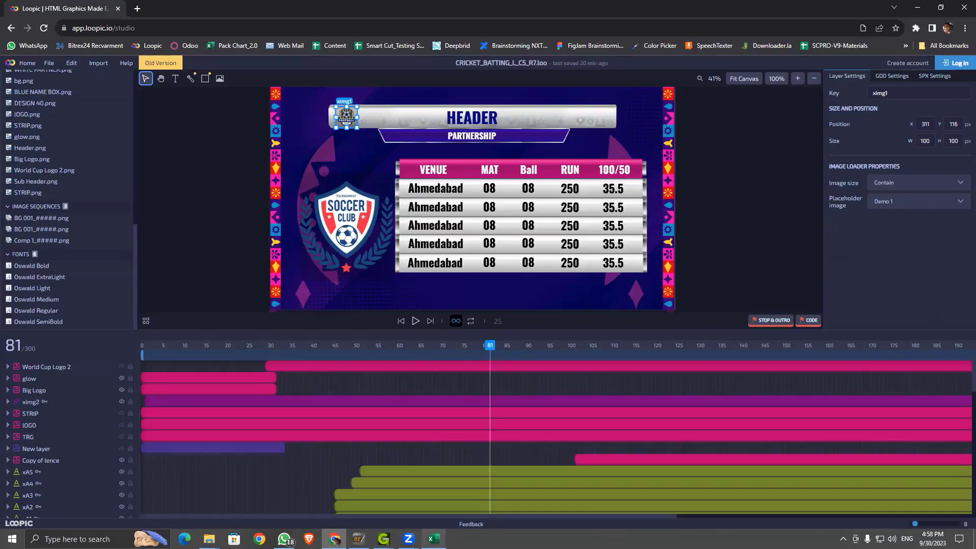
mouse_move(434, 539)
left_click(741, 197)
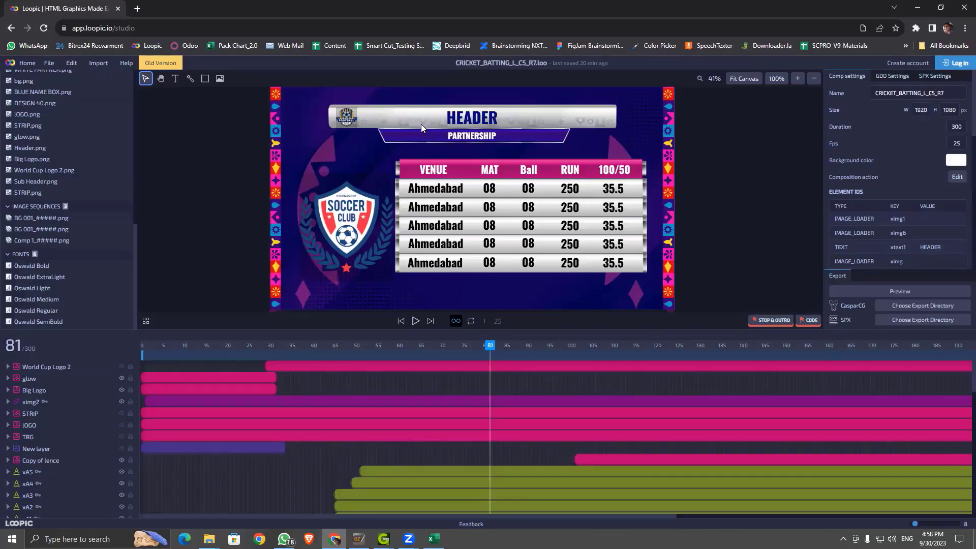
Step: Minimize the browser and close the blank Excel Book1 workbook
left_click(917, 7)
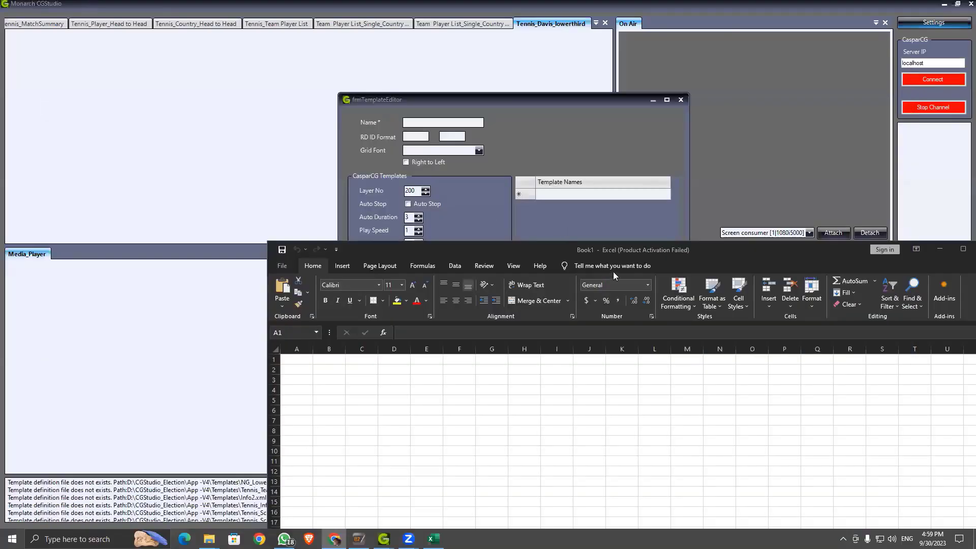
left_click_drag(470, 244, 279, 201)
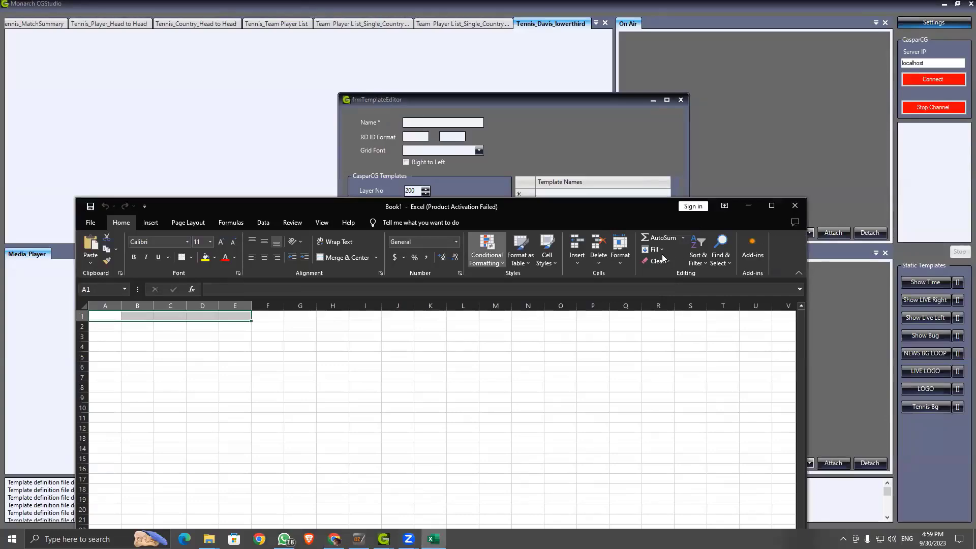
key("alt+F4")
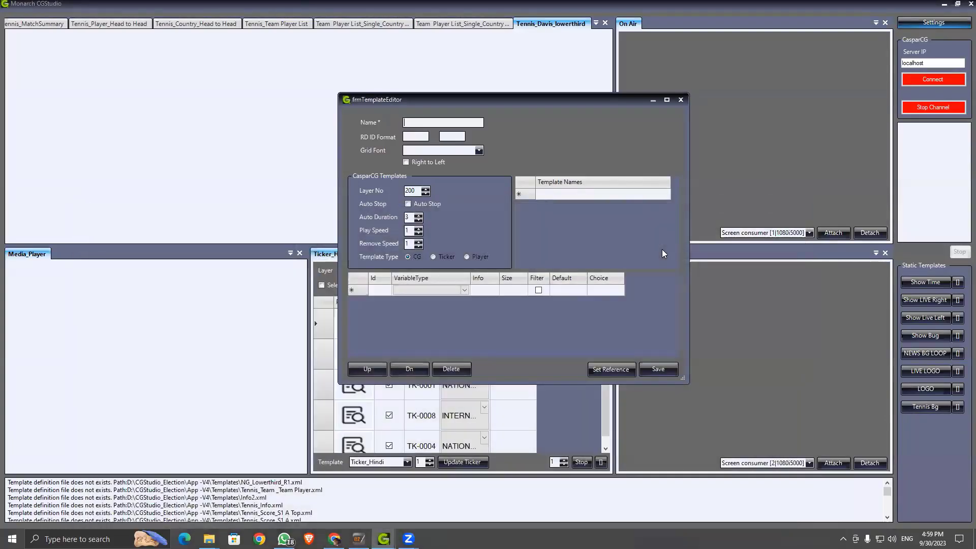
Step: Bring up the open File Explorer windows from the taskbar
left_click(209, 539)
left_click(318, 497)
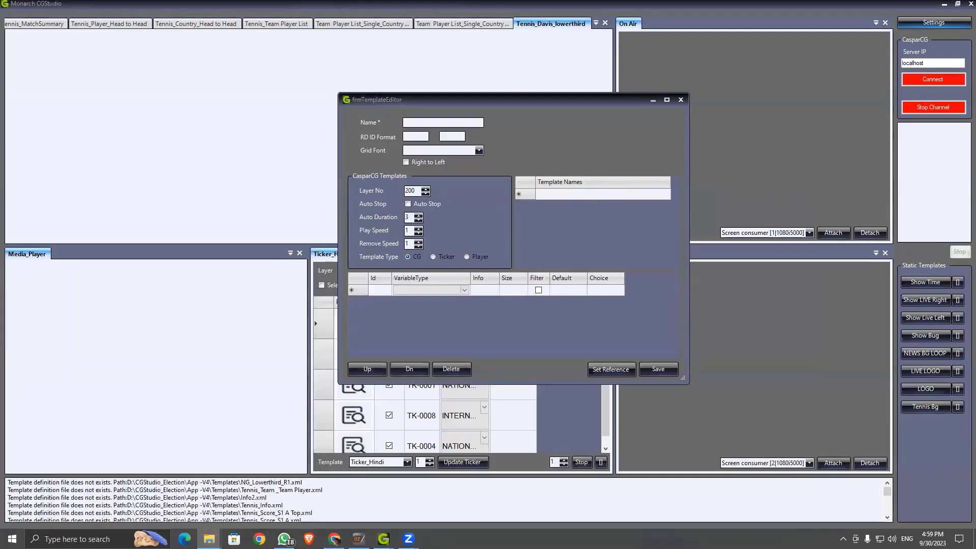
left_click(573, 400)
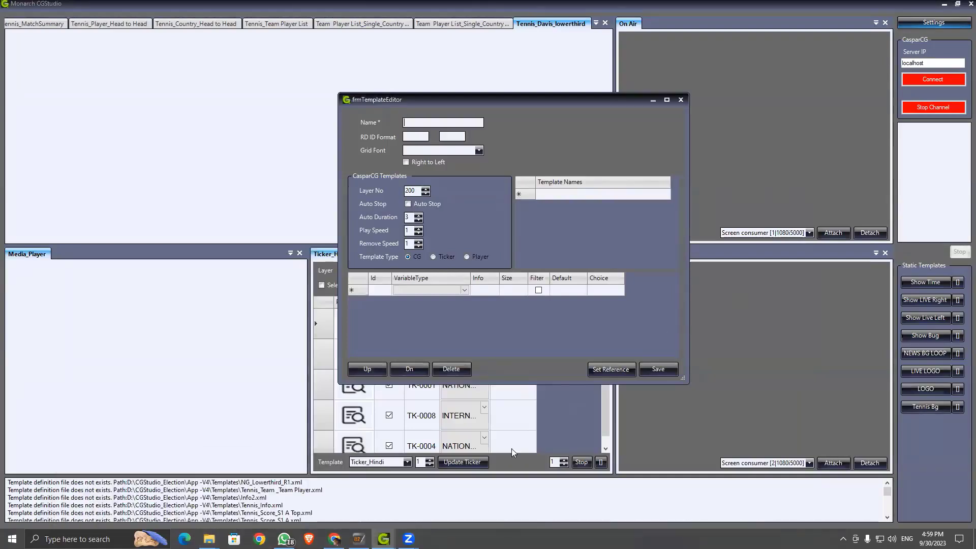
left_click(207, 538)
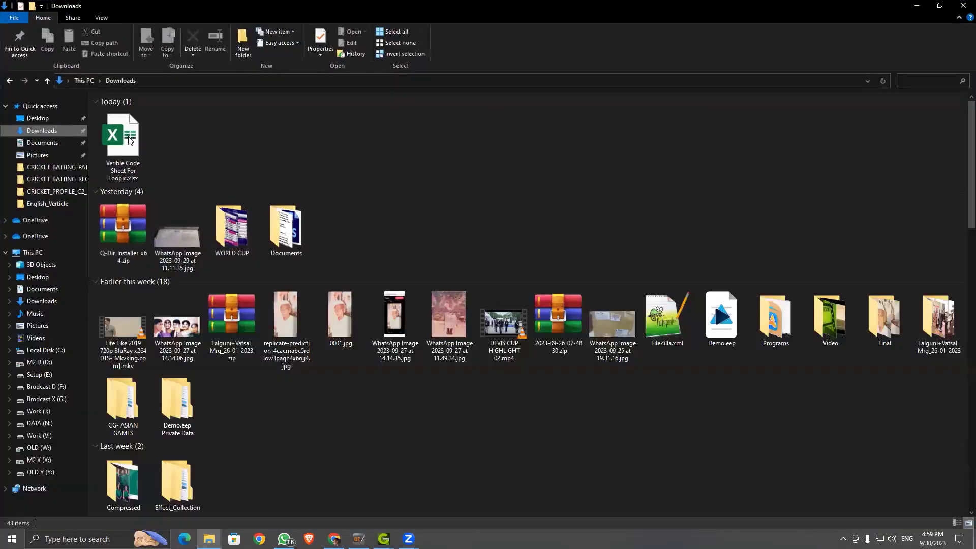
Step: Open Verible Code Sheet For Loopic.xlsx from Downloads and minimize File Explorer
left_click(131, 141)
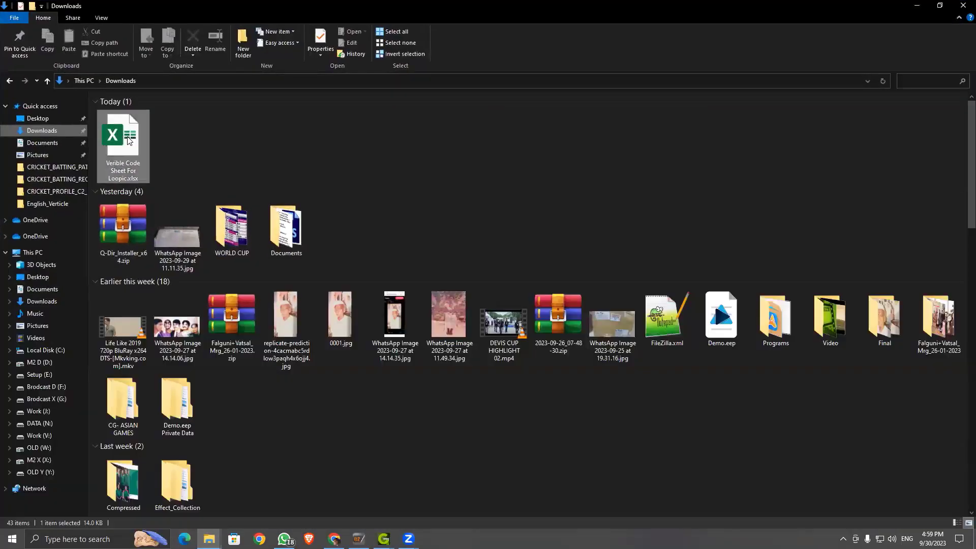
double_click(128, 137)
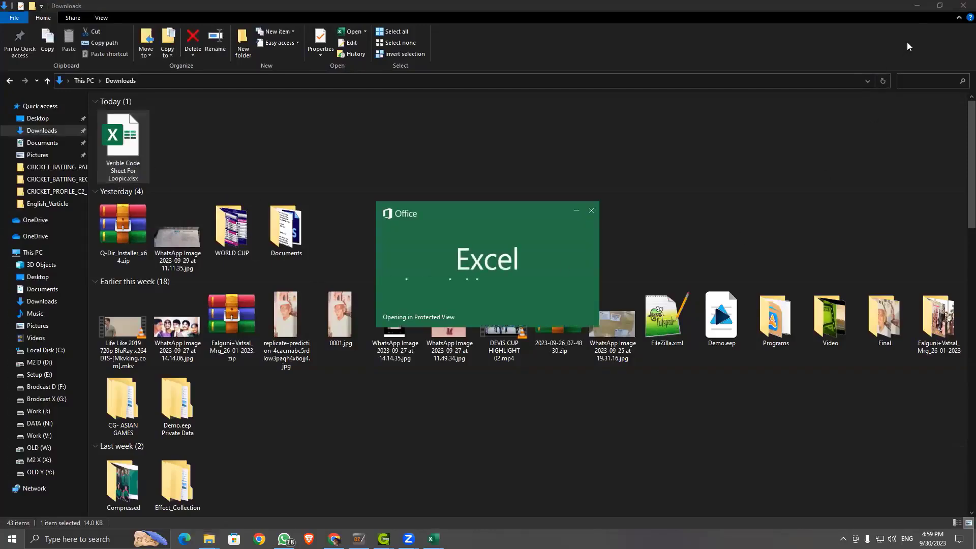
left_click(916, 6)
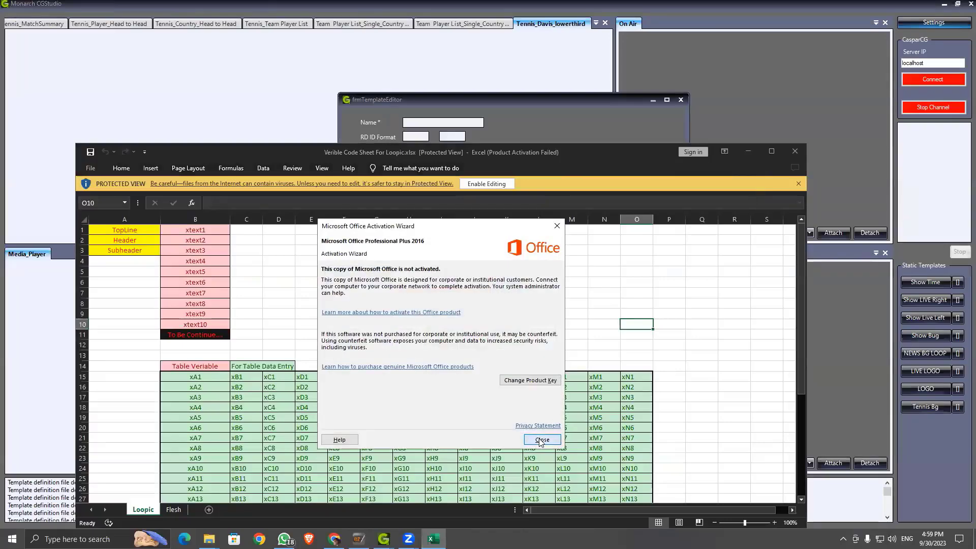
Step: Dismiss the Office activation notice, maximize the code sheet, and briefly glance at Loopic
left_click(542, 441)
left_click(772, 151)
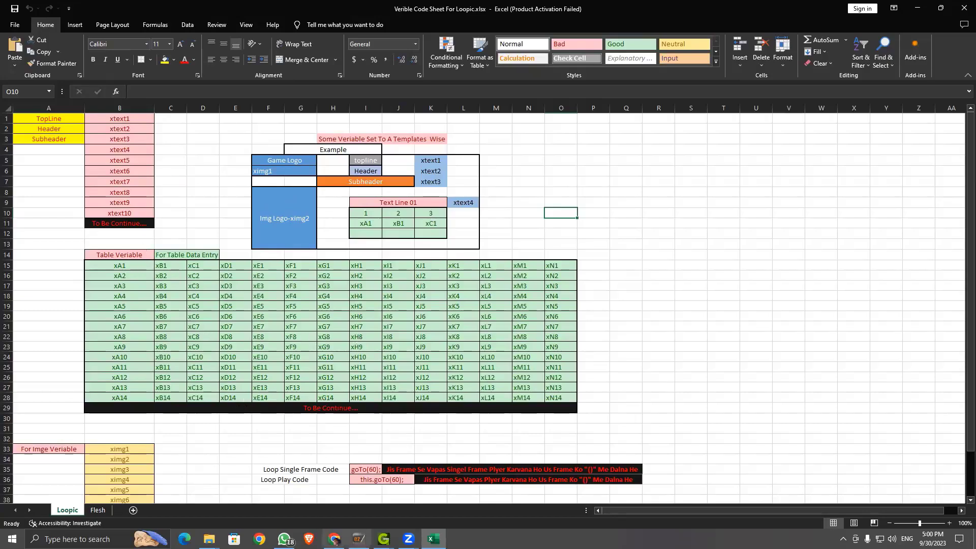
left_click(334, 539)
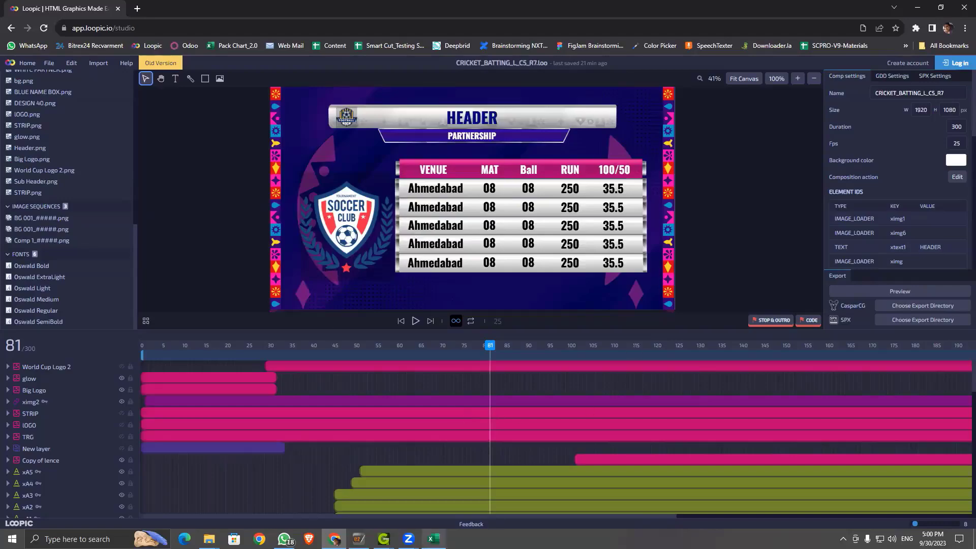
left_click(433, 539)
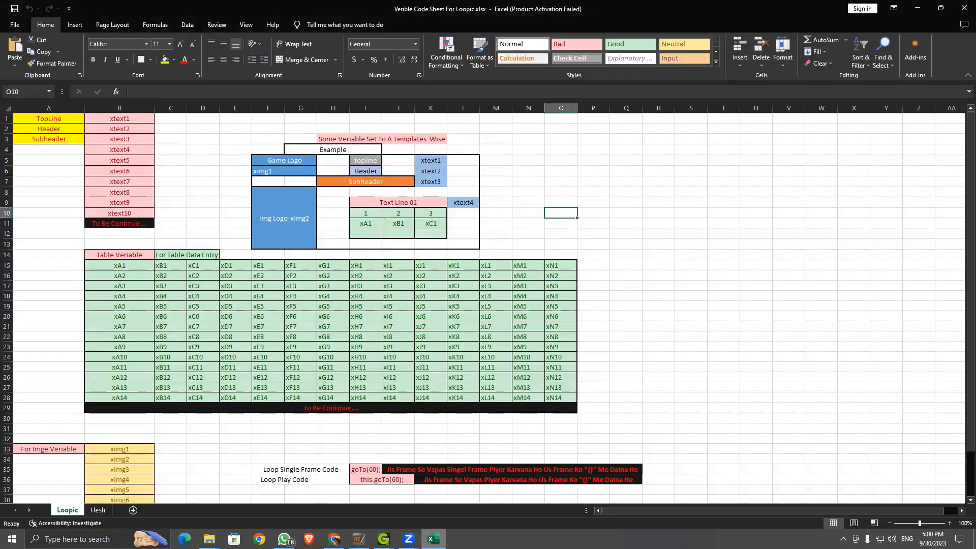
Step: Highlight the example variable block, then the Table Variable grid xA1 to xN14
left_click(82, 245)
left_click_drag(136, 266, 394, 336)
left_click(666, 272)
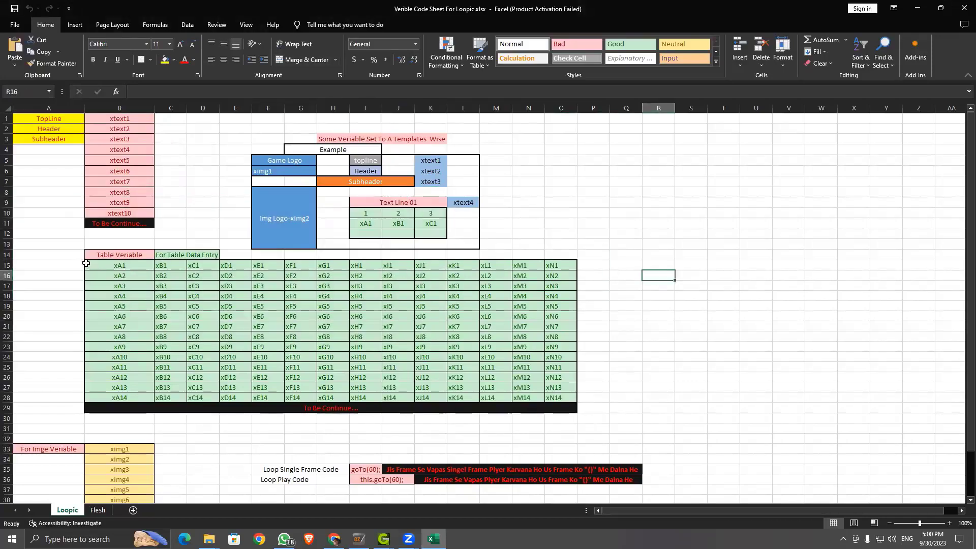
left_click_drag(86, 263, 574, 399)
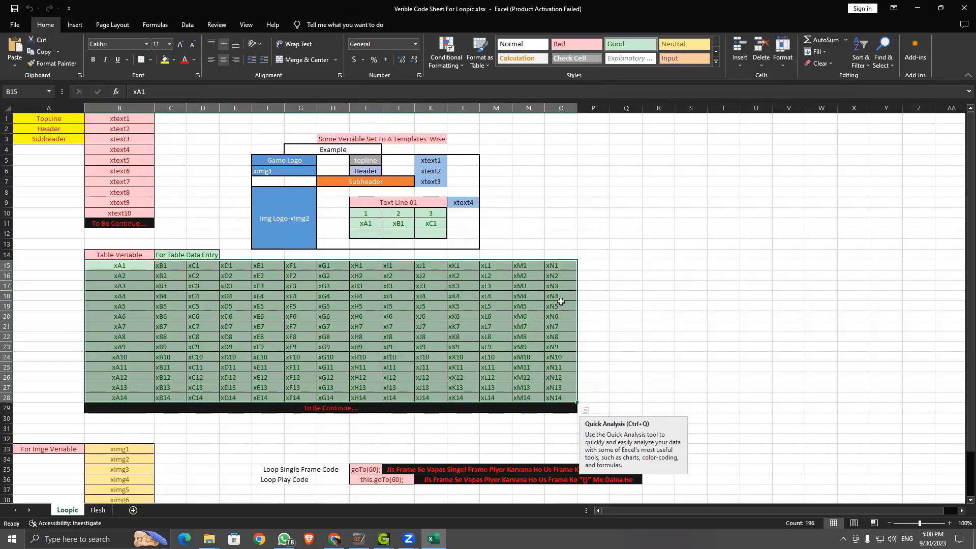
Step: Review the ximg image variable list and Loop Single Frame code, then minimize Excel
left_click(595, 273)
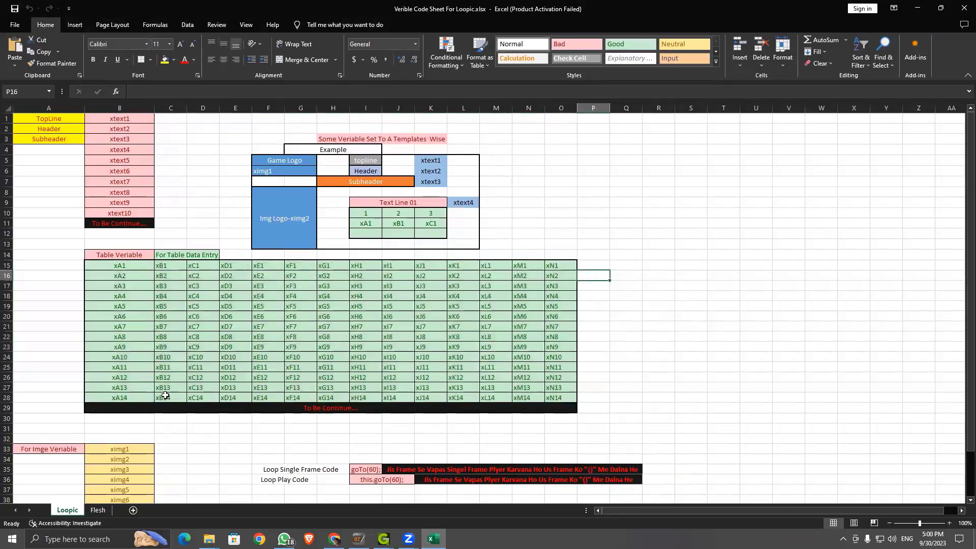
scroll(189, 441, "down", 5)
left_click(191, 442)
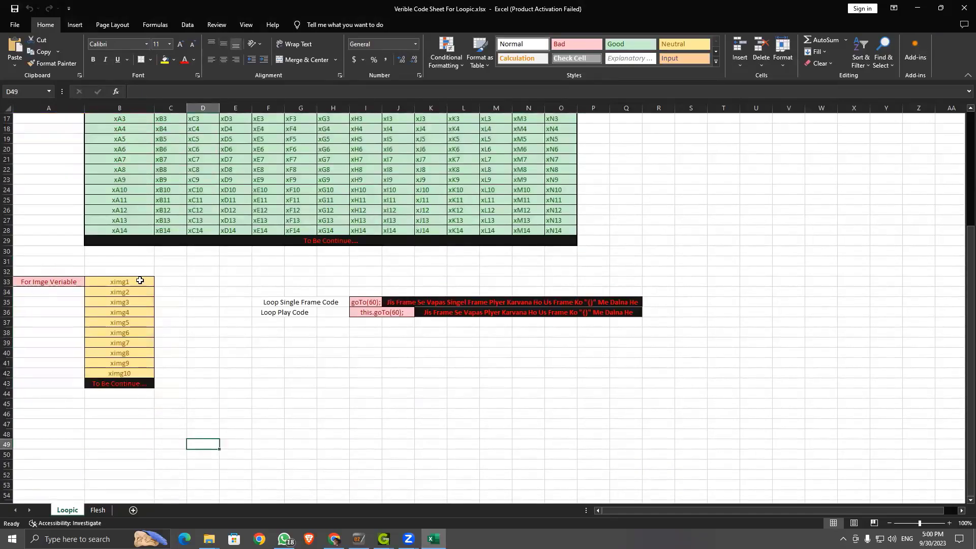
left_click_drag(137, 278, 140, 371)
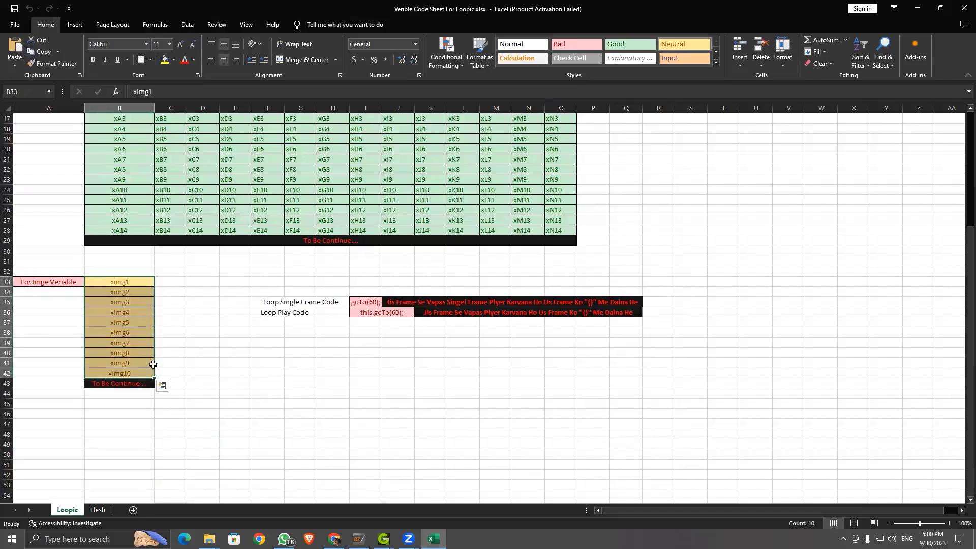
left_click(259, 302)
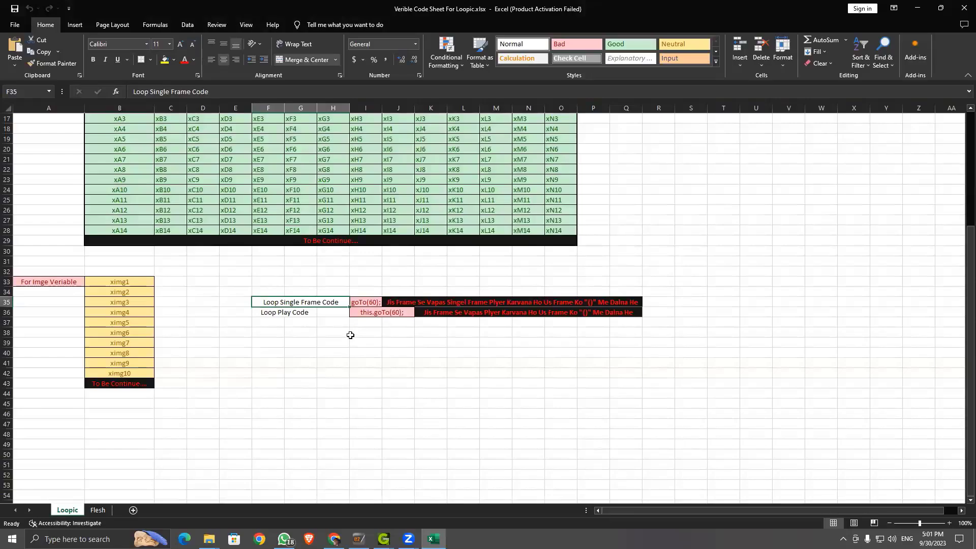
left_click(916, 8)
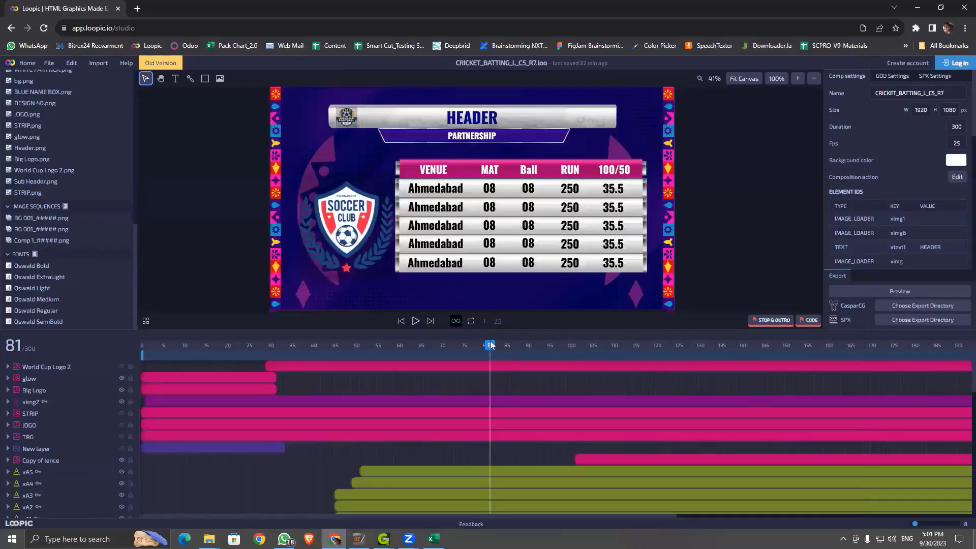
Step: Rewind the playhead to frame 30 and zoom the timeline out from 8 to 5
left_click_drag(491, 346, 952, 487)
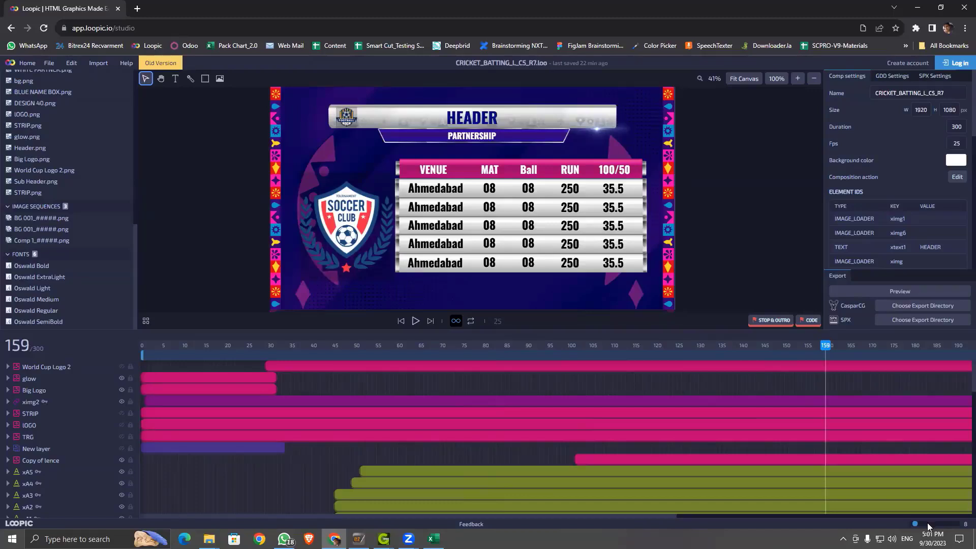
left_click_drag(918, 524, 904, 525)
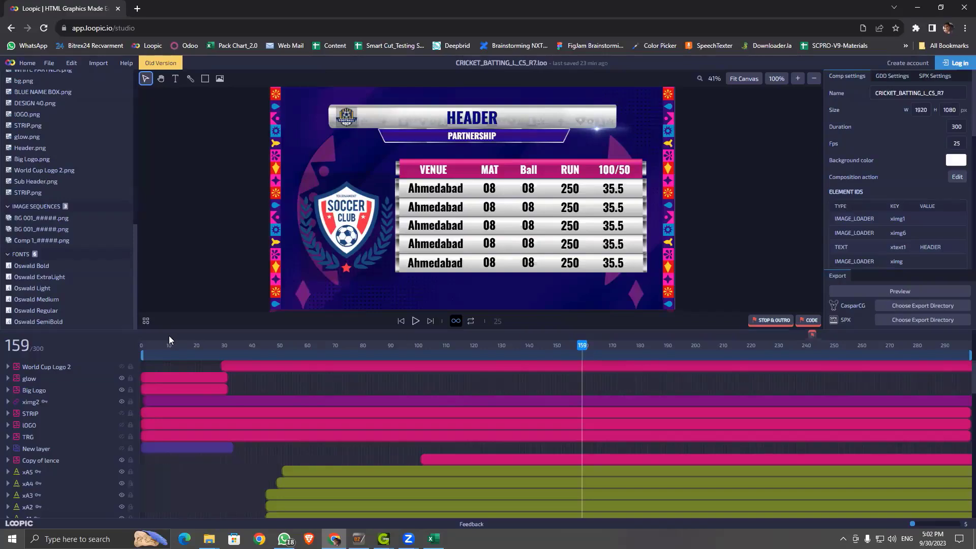
Step: Scrub the playhead from the start to the action marker at frame 242
left_click_drag(332, 345, 807, 390)
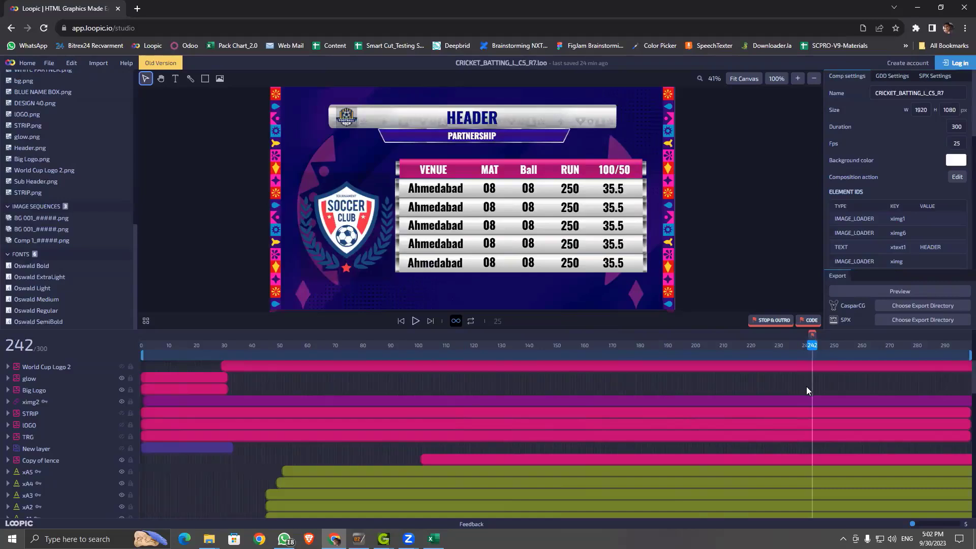
Step: Review the frame-242 action's this.goTo(100); code, then bring Monarch CGStudio forward
double_click(813, 336)
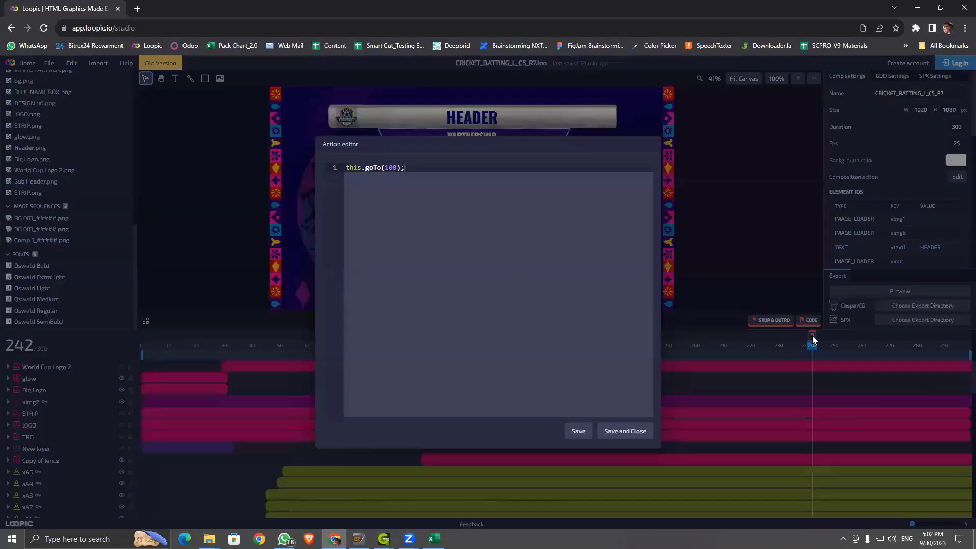
left_click_drag(424, 169, 342, 172)
left_click_drag(407, 167, 351, 168)
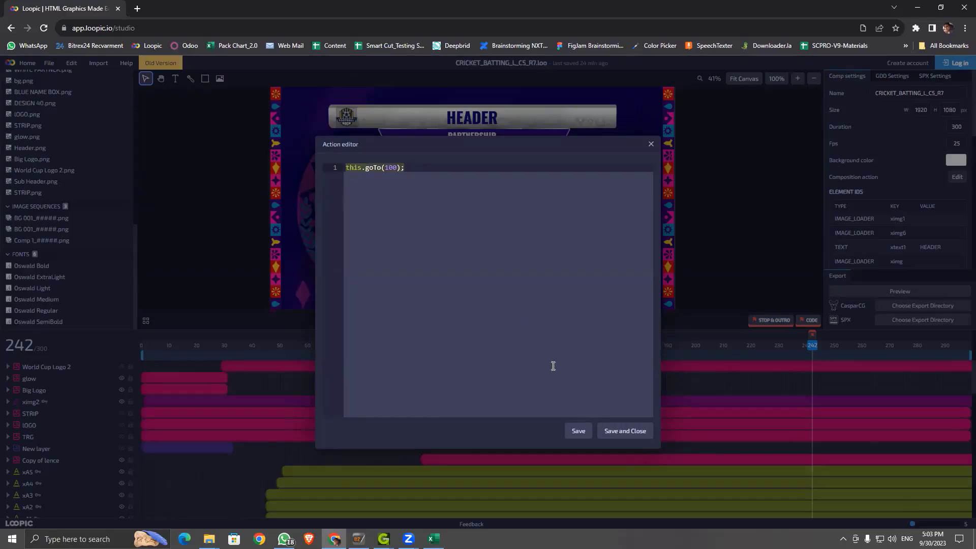
left_click(383, 539)
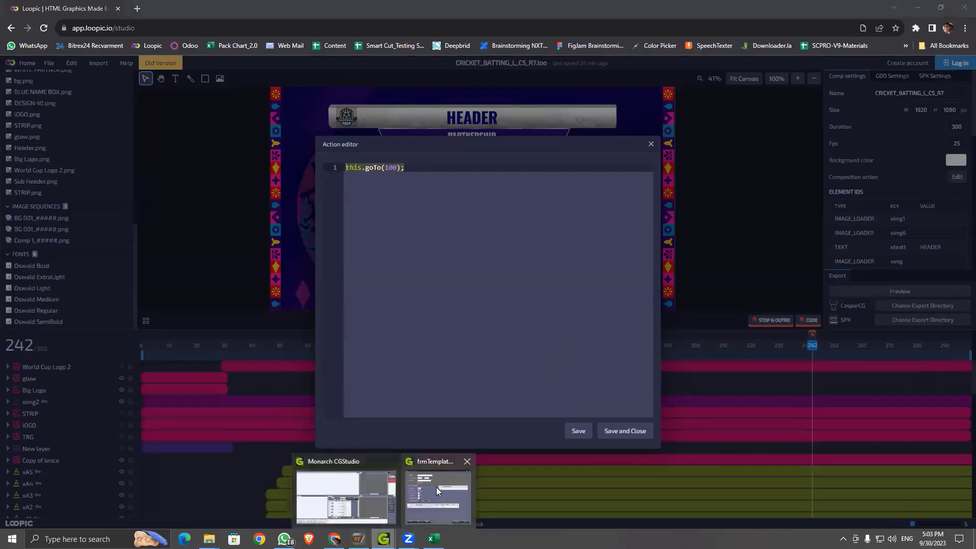
left_click(345, 489)
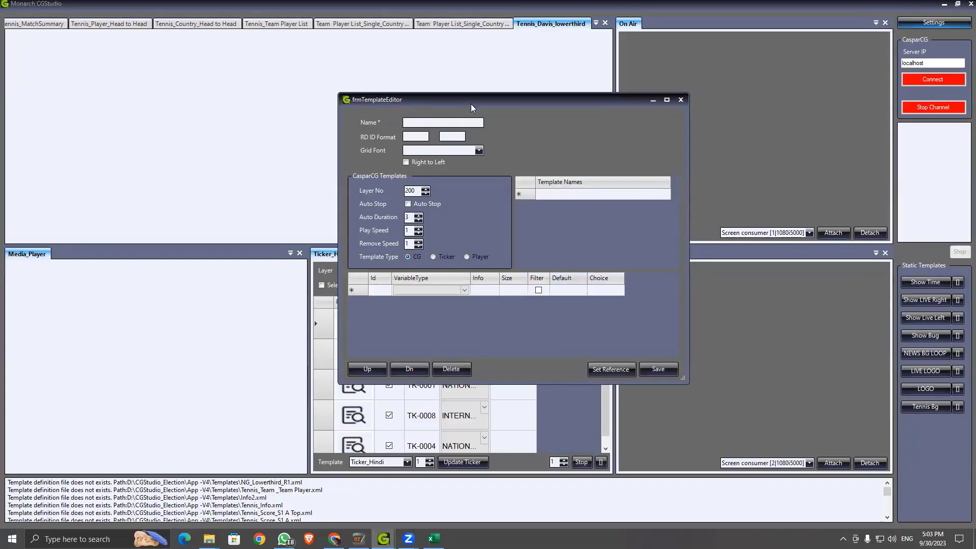
Step: Close CGStudio's frmTemplateEditor and reselect Loopic's this.goTo(100); code line
left_click(680, 100)
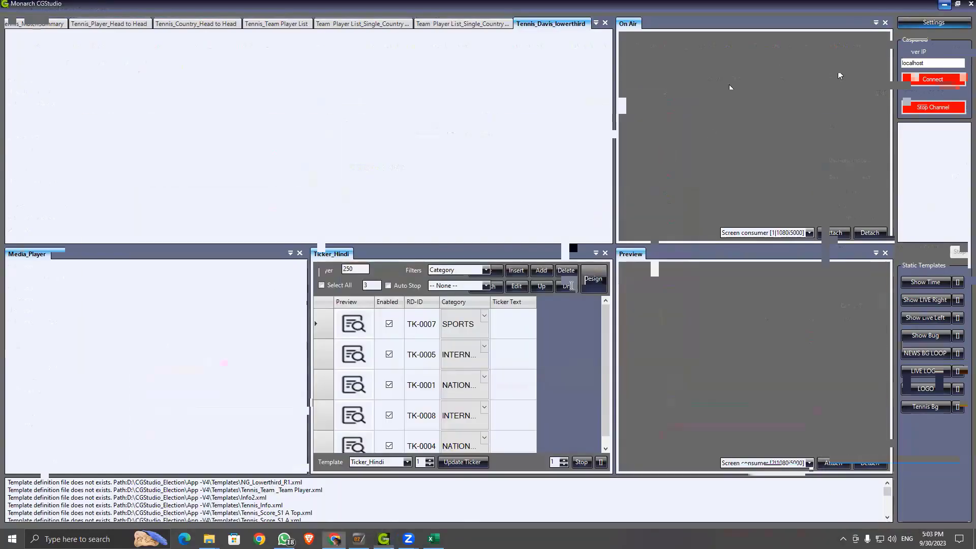
left_click_drag(349, 167, 428, 171)
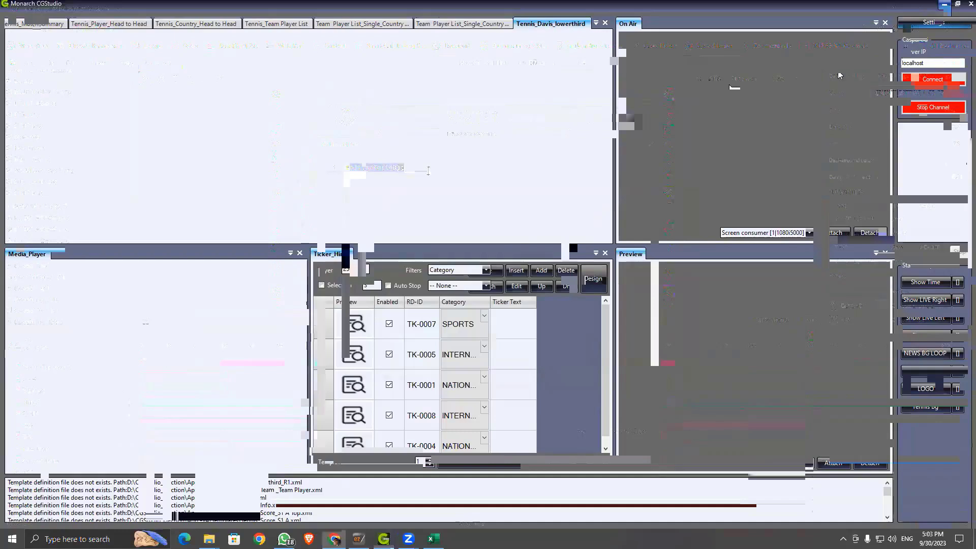
left_click_drag(428, 170, 345, 177)
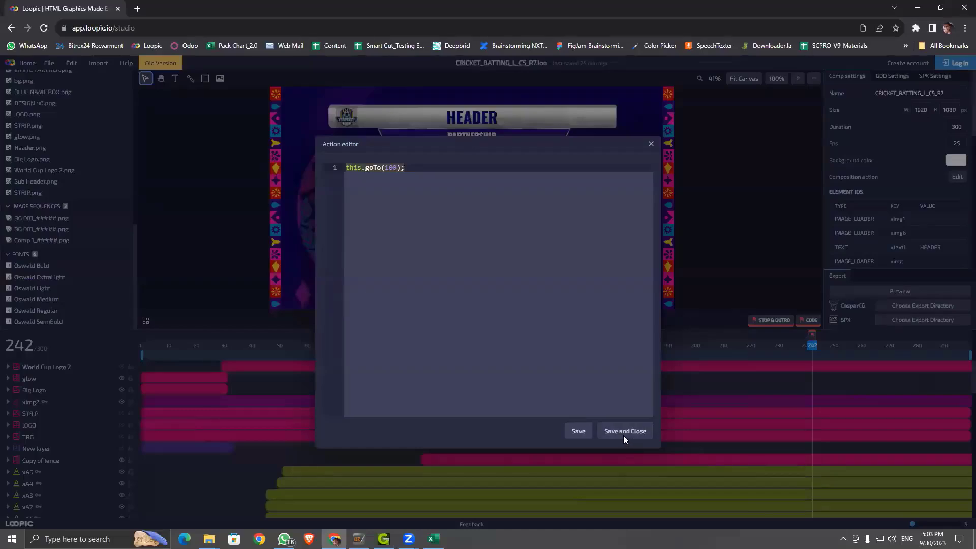
Step: Save and close the action code, then scrub the loop between frames 100 and 242
left_click(716, 290)
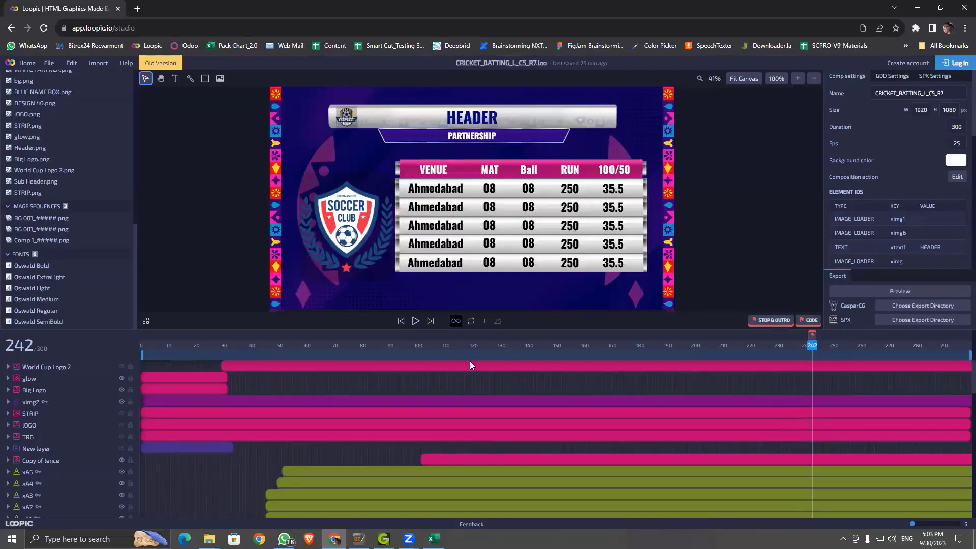
left_click_drag(419, 345, 809, 348)
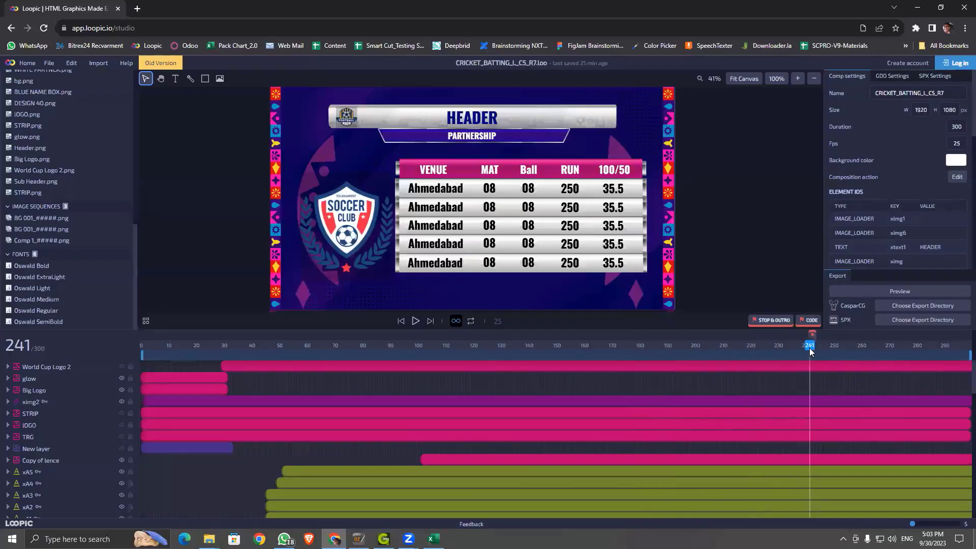
left_click(419, 345)
left_click_drag(423, 345, 809, 347)
left_click_drag(416, 346, 813, 374)
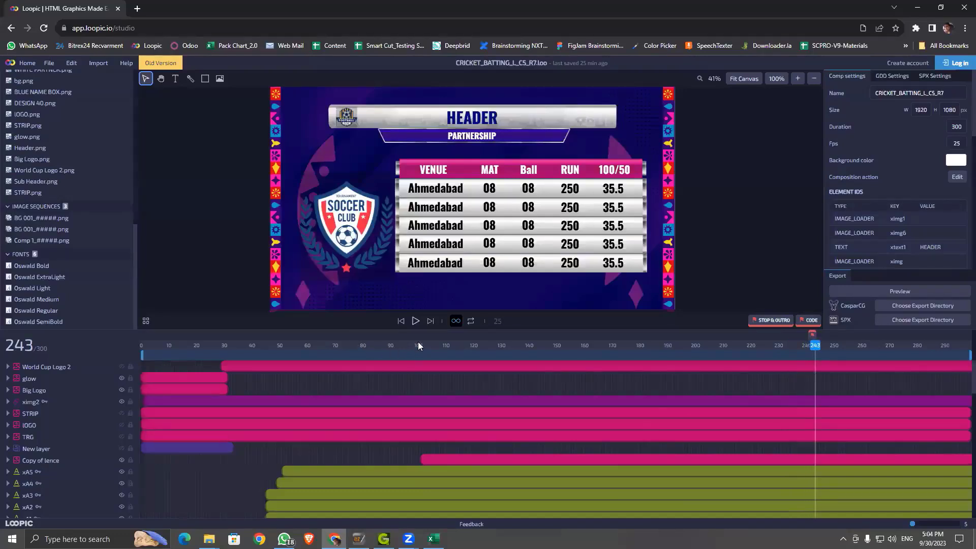
left_click_drag(416, 342, 816, 367)
left_click_drag(427, 350, 817, 361)
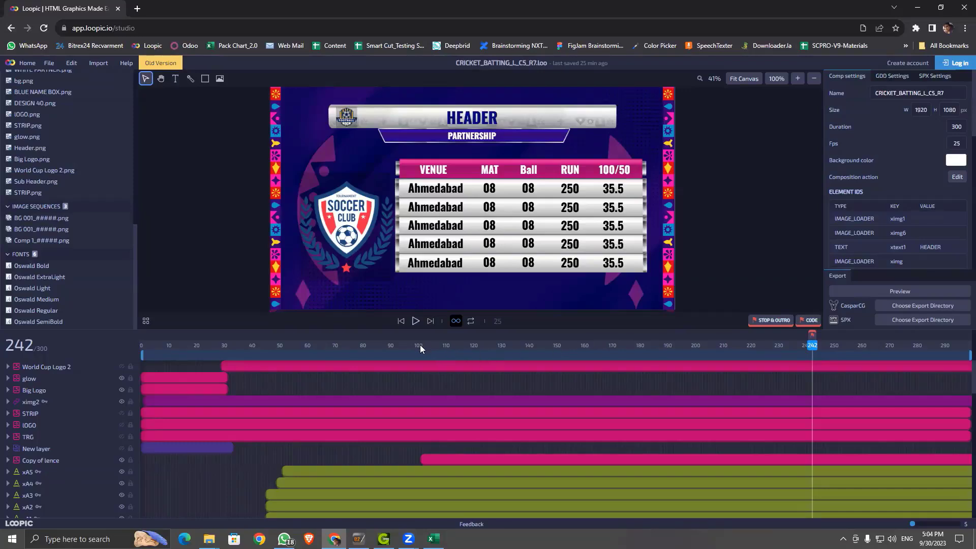
left_click_drag(418, 345, 812, 353)
Step: Bring up the Excel code sheet, set Loopic to frame 110, then return to Excel
mouse_move(434, 539)
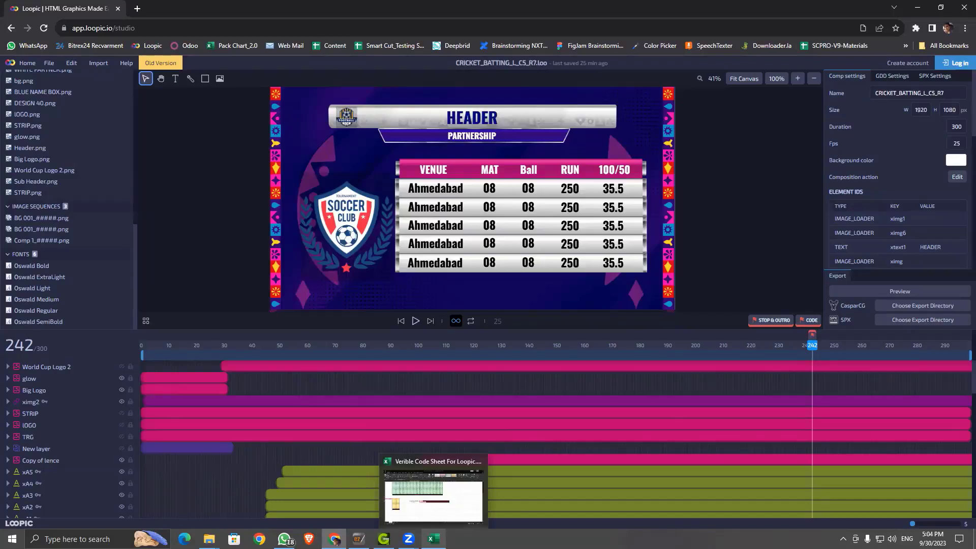
left_click(433, 539)
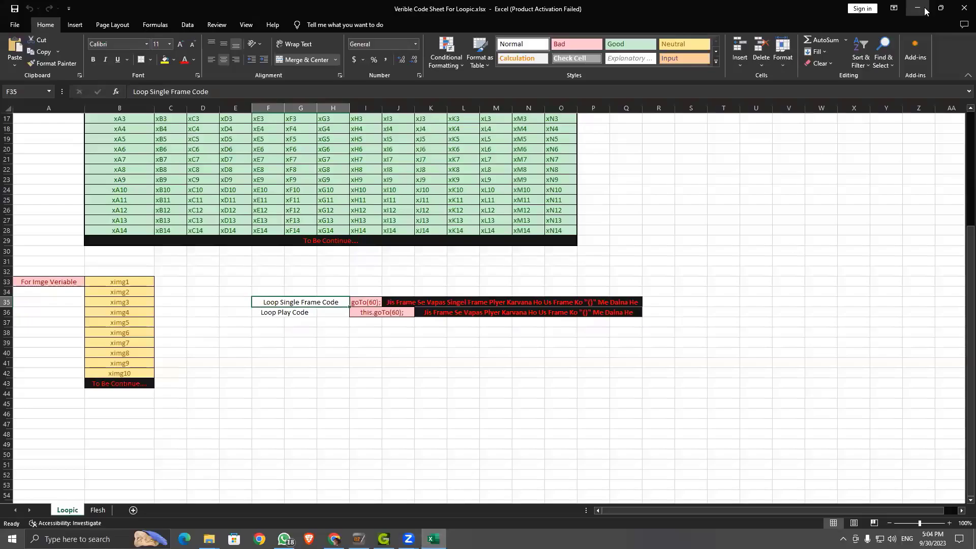
left_click(918, 9)
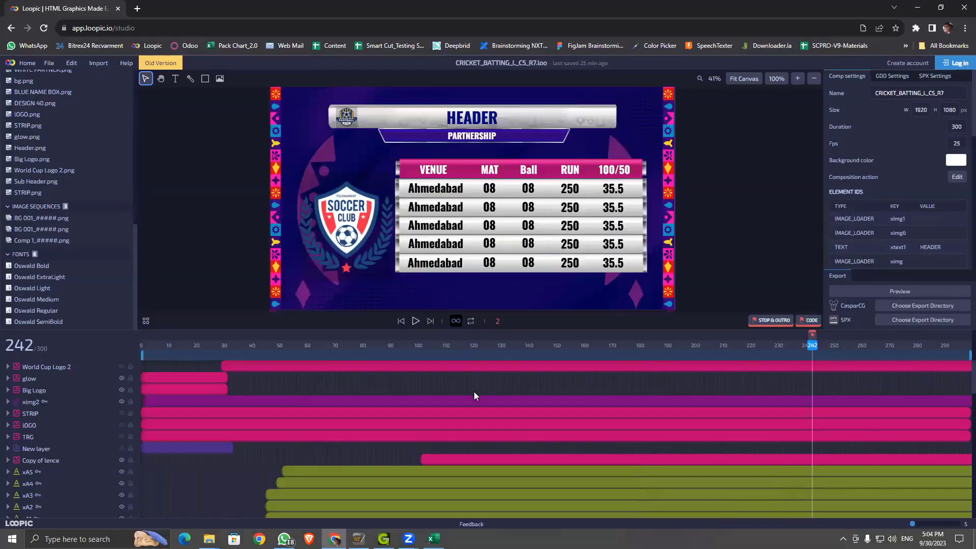
left_click(445, 345)
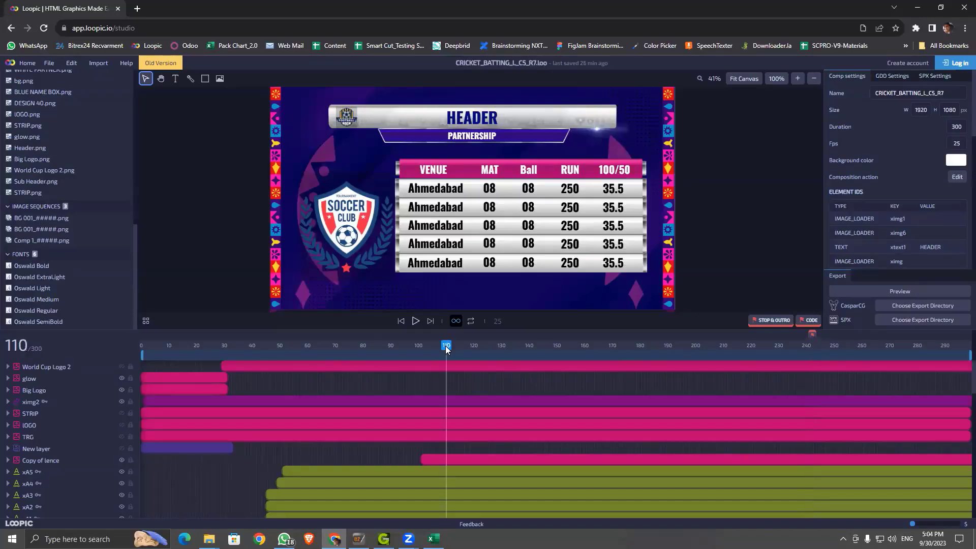
left_click(434, 539)
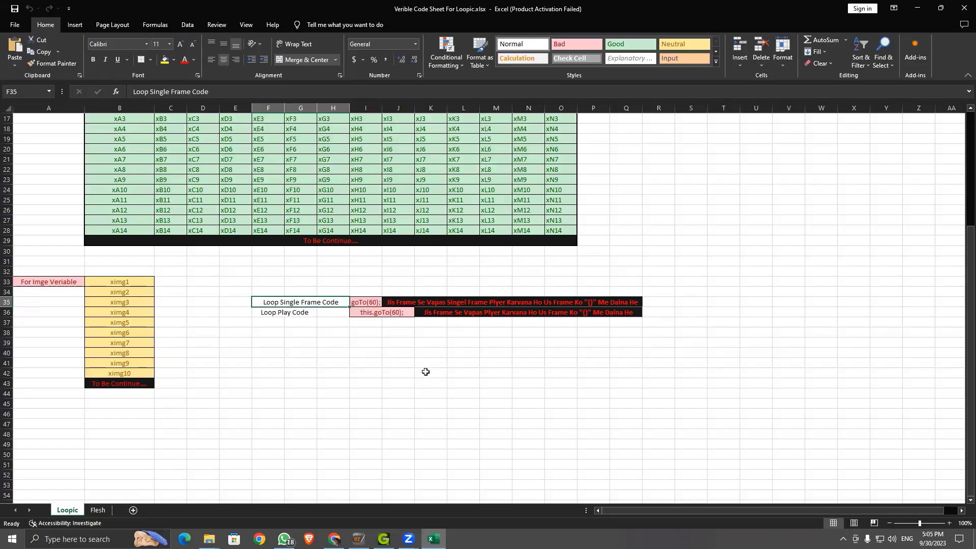
left_click(265, 312)
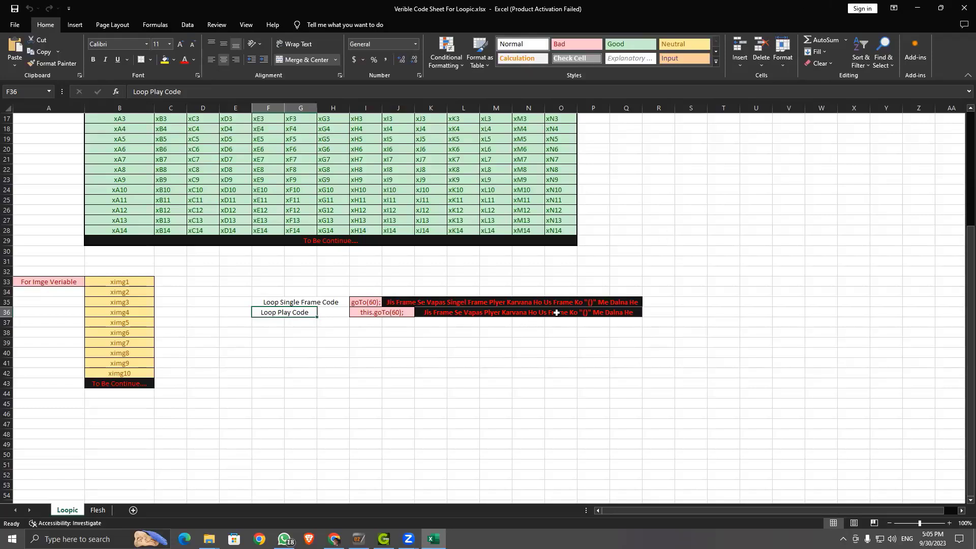
left_click(914, 8)
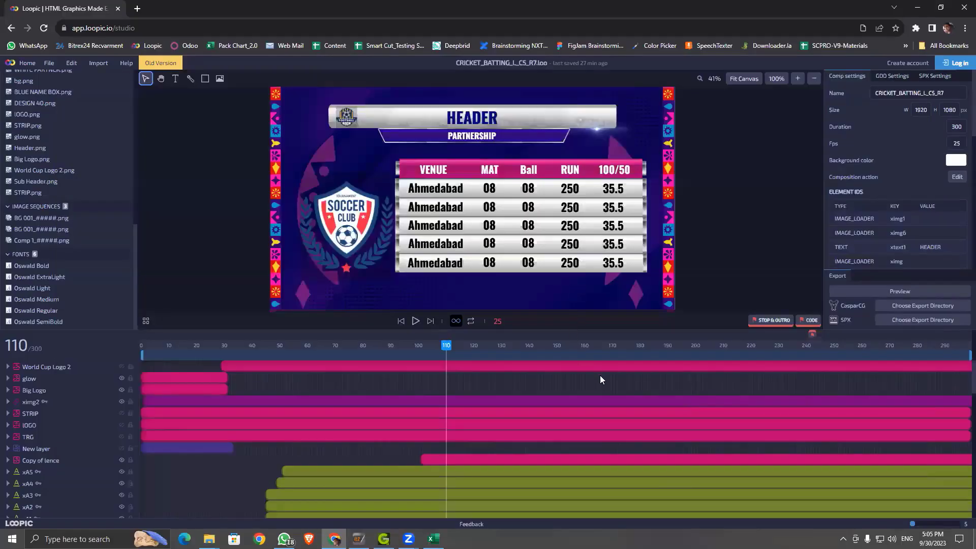
Step: Scrub the animation, scroll the Element IDs list, and select the Ahmedabad text xA1 (Oswald Bold, 55 px)
left_click_drag(448, 349, 670, 409)
scroll(620, 229, "down", 1)
scroll(625, 225, "down", 1)
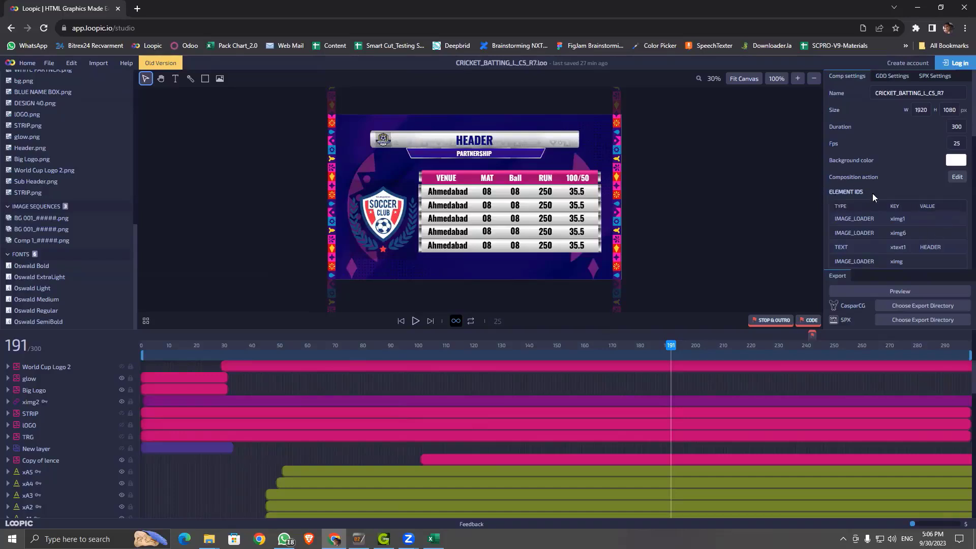
scroll(861, 216, "down", 3)
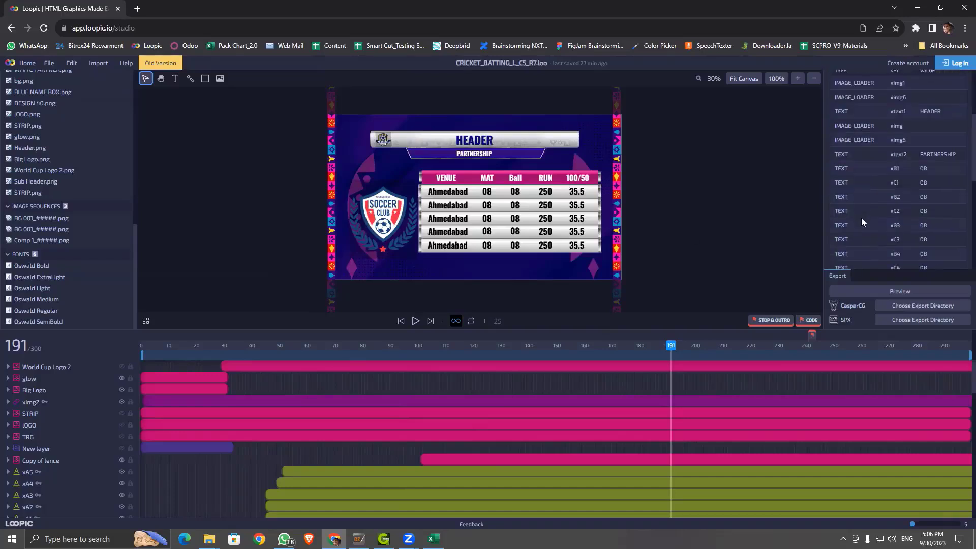
scroll(953, 250, "down", 5)
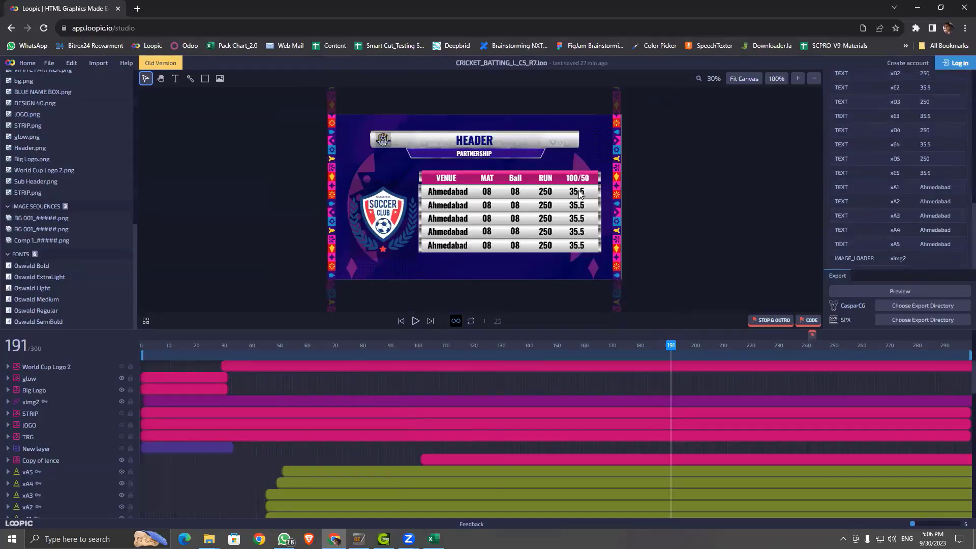
scroll(897, 189, "up", 5)
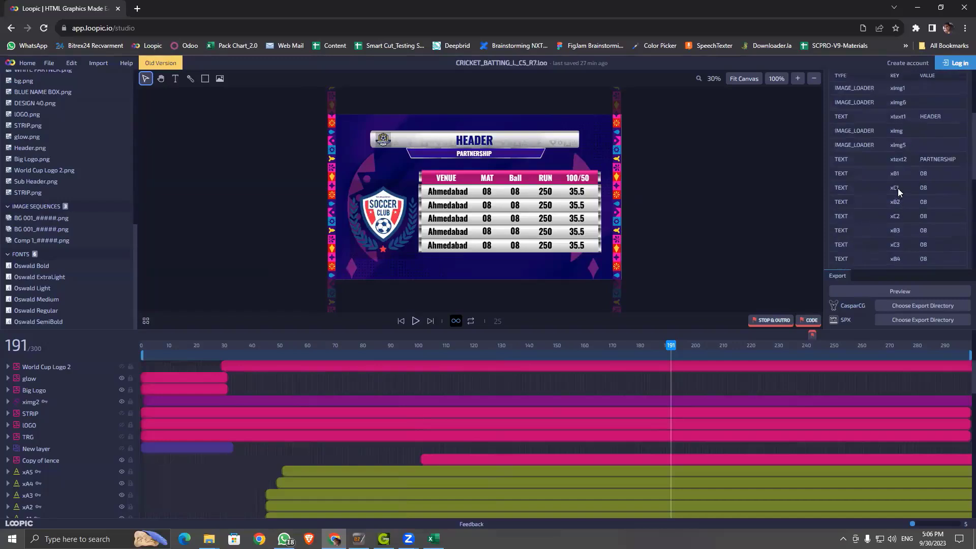
scroll(925, 176, "down", 5)
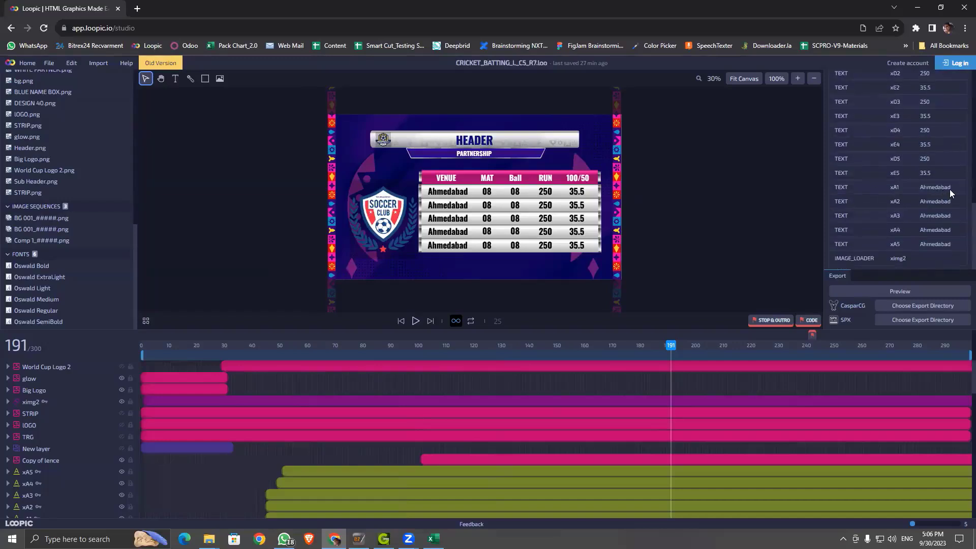
left_click(434, 193)
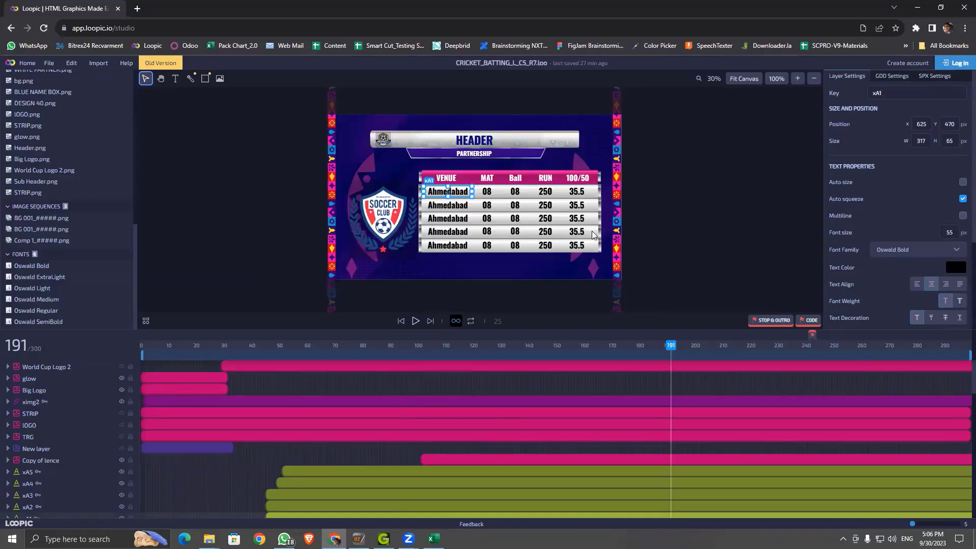
Step: Deselect the venue text and scroll Comp settings down to the last element ID, ximg2
left_click(685, 194)
scroll(900, 226, "down", 3)
scroll(900, 230, "down", 3)
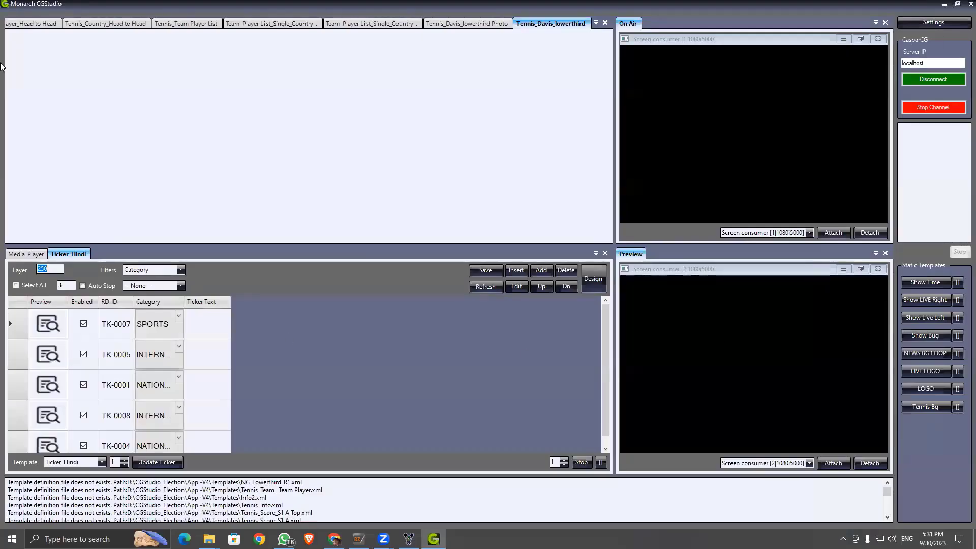
Step: Check the Loopic tab in Chrome, then minimize the browser to reveal the CasparCG console
left_click(334, 538)
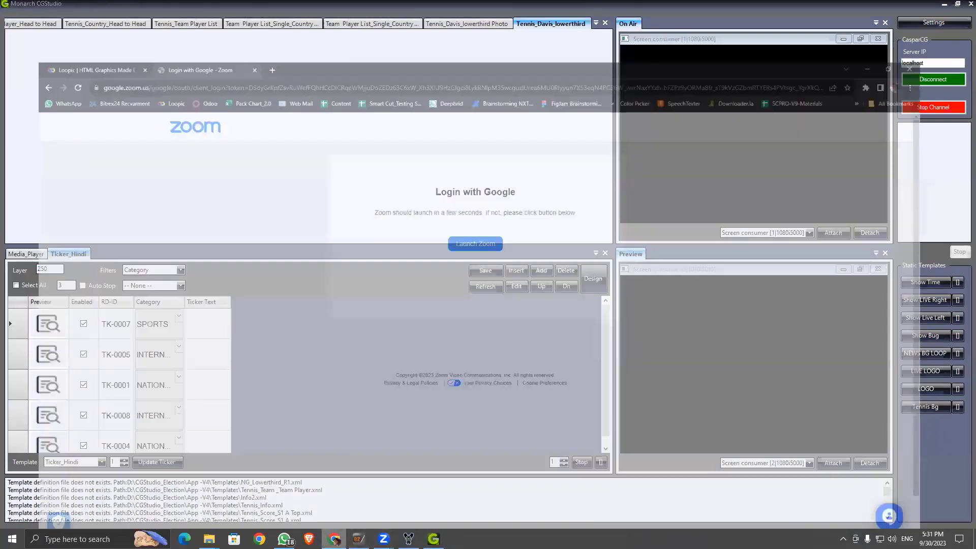
left_click(30, 6)
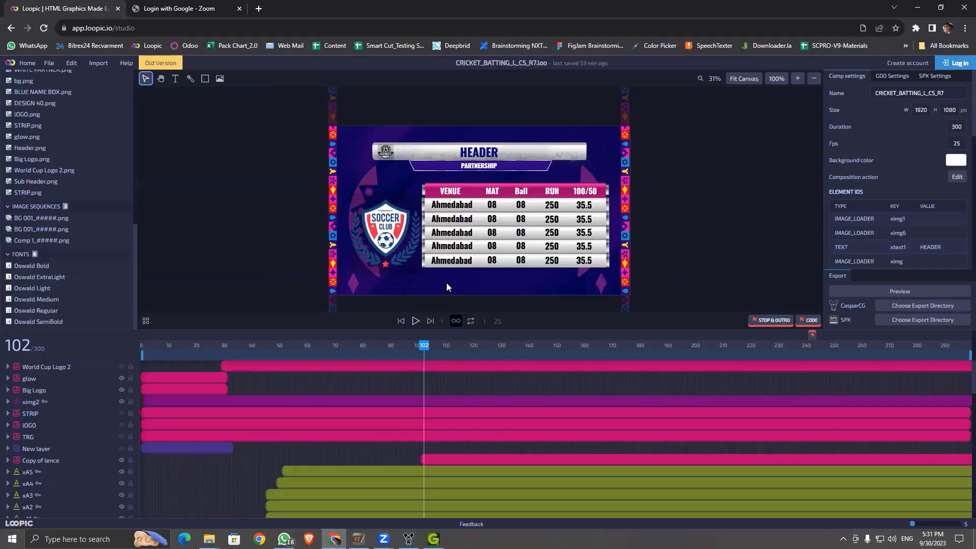
left_click(918, 4)
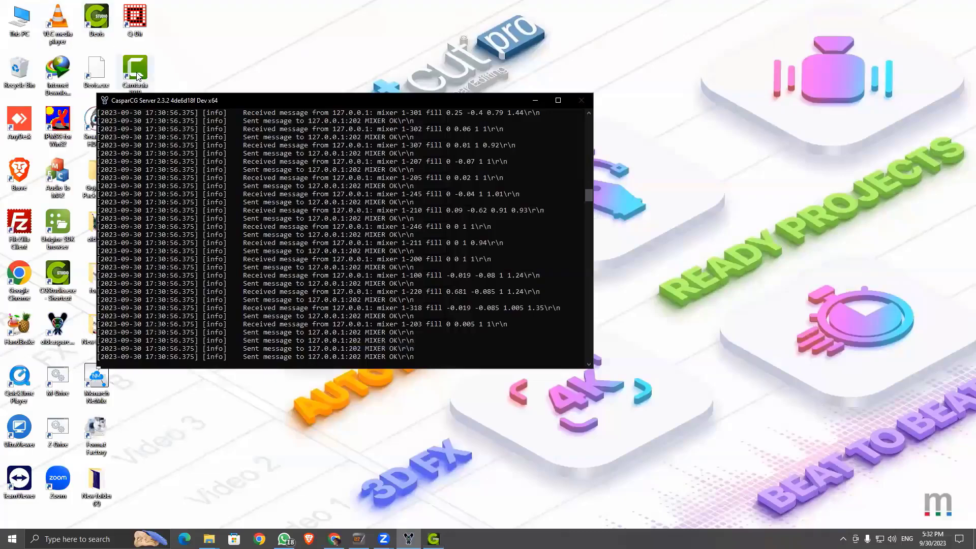
Step: Move the CasparCG console toward the screen centre and bring Monarch CGStudio back
left_click_drag(185, 104, 388, 113)
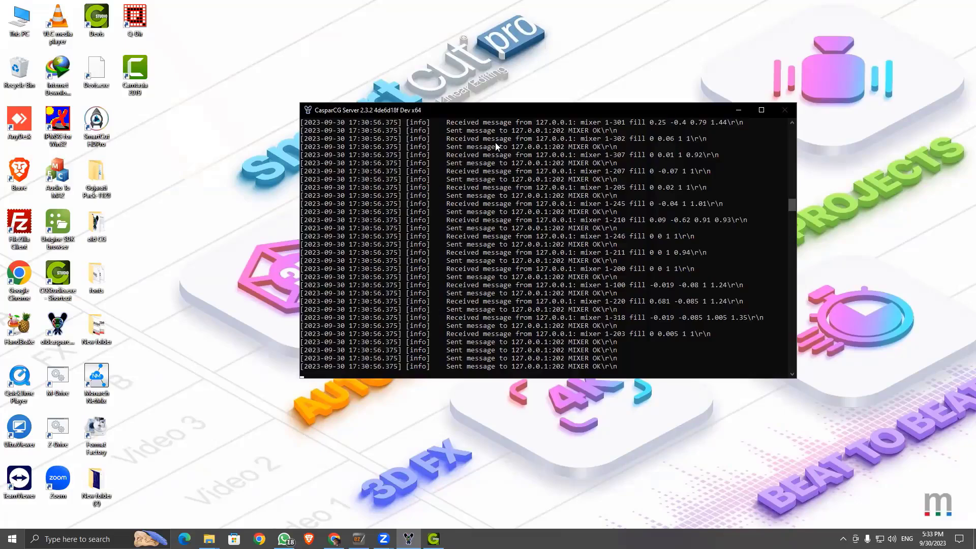
left_click(434, 539)
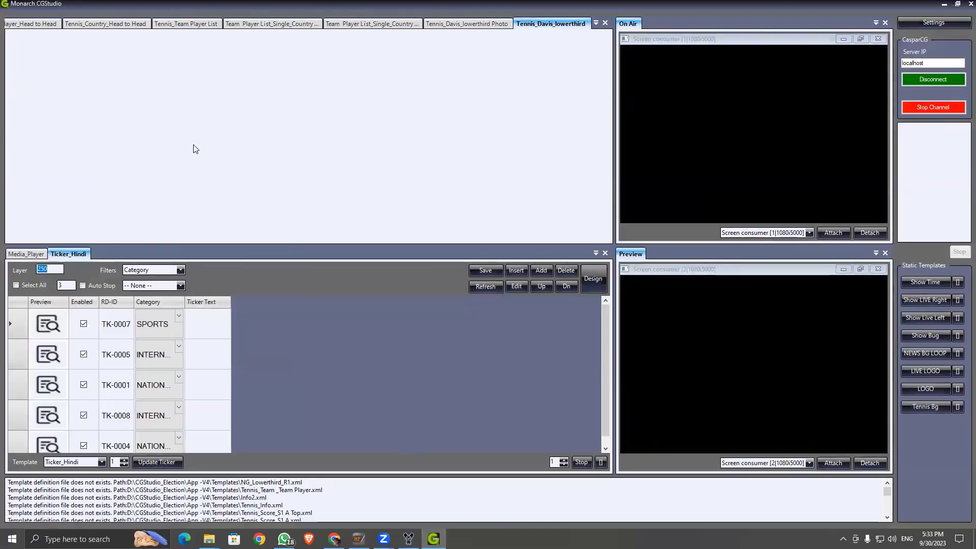
Step: Step back through the template tabs to Tennis_ScoreTime_S2
left_click(9, 25)
left_click(9, 24)
left_click(9, 23)
left_click(9, 23)
left_click(9, 24)
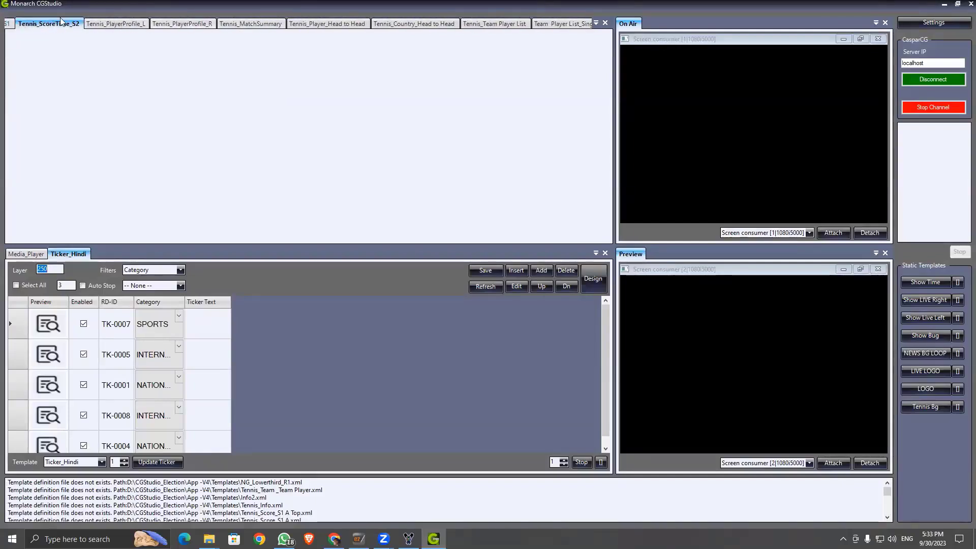
Step: Step forward to the single-country Team Player List template and select ticker row TK-0007
left_click(104, 23)
left_click(203, 24)
left_click(224, 24)
left_click(362, 24)
left_click(435, 24)
left_click(493, 24)
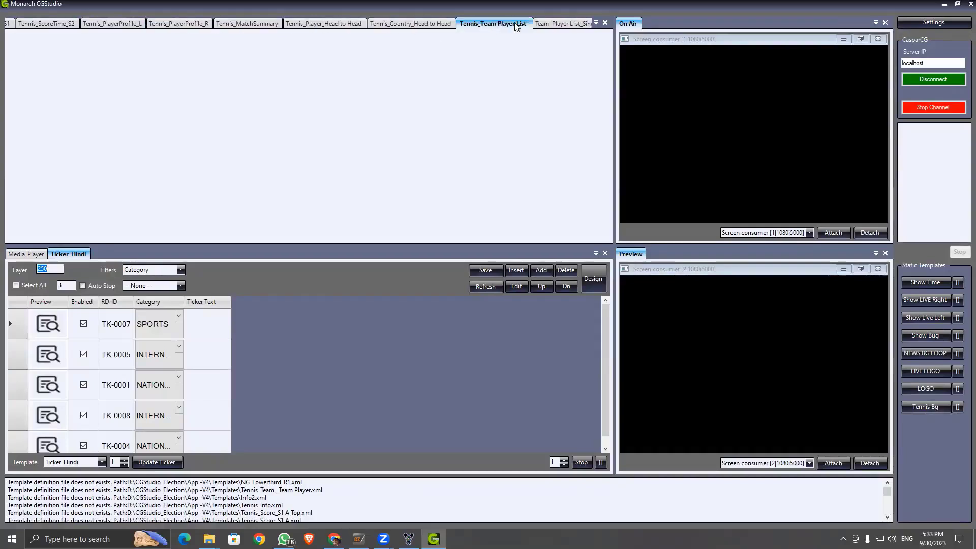
left_click(561, 24)
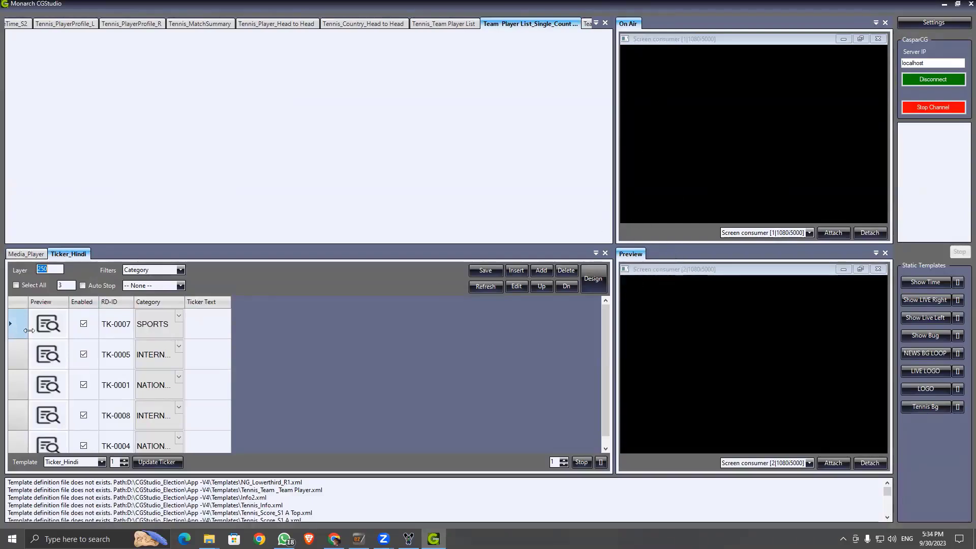
left_click(41, 324)
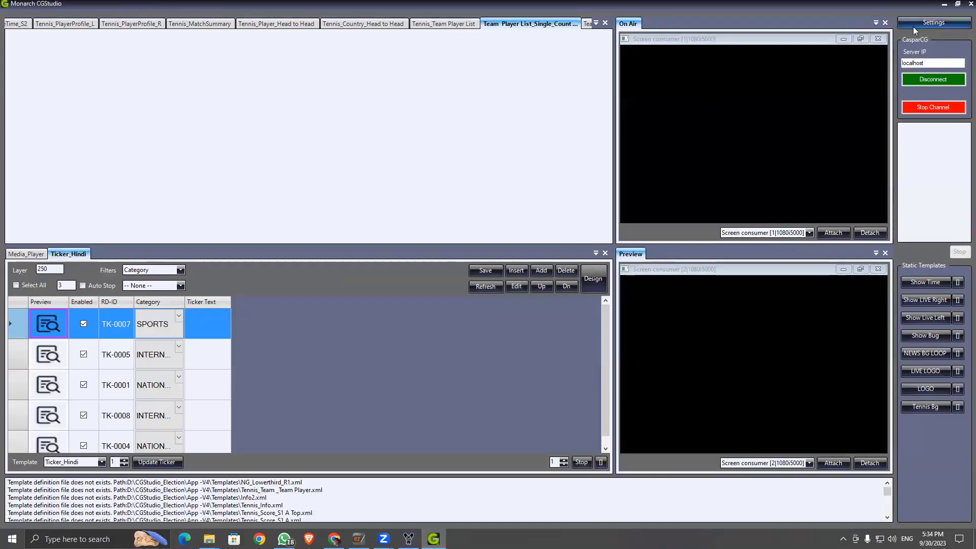
Step: Open CGStudio's Settings menu, check and minimize the Loopic browser, then reopen Settings
left_click(927, 23)
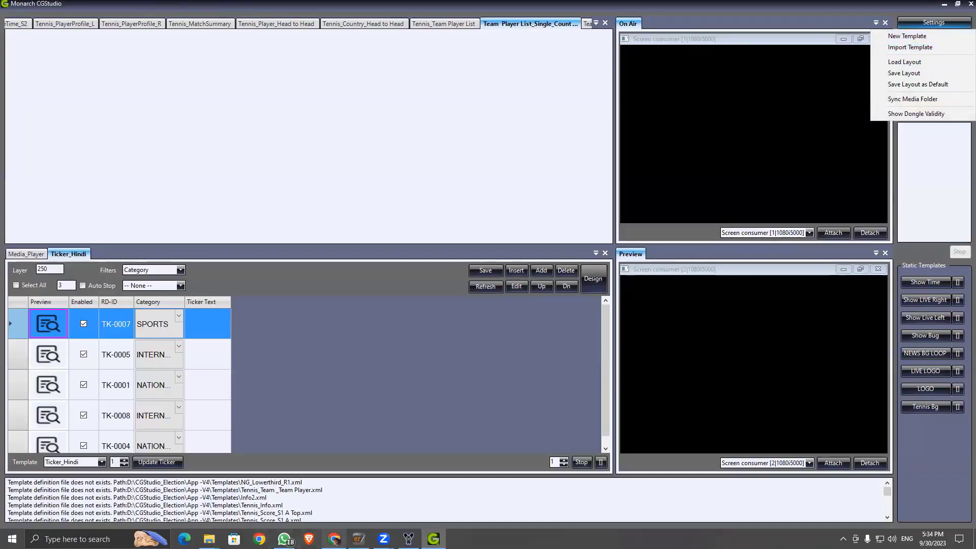
left_click(334, 539)
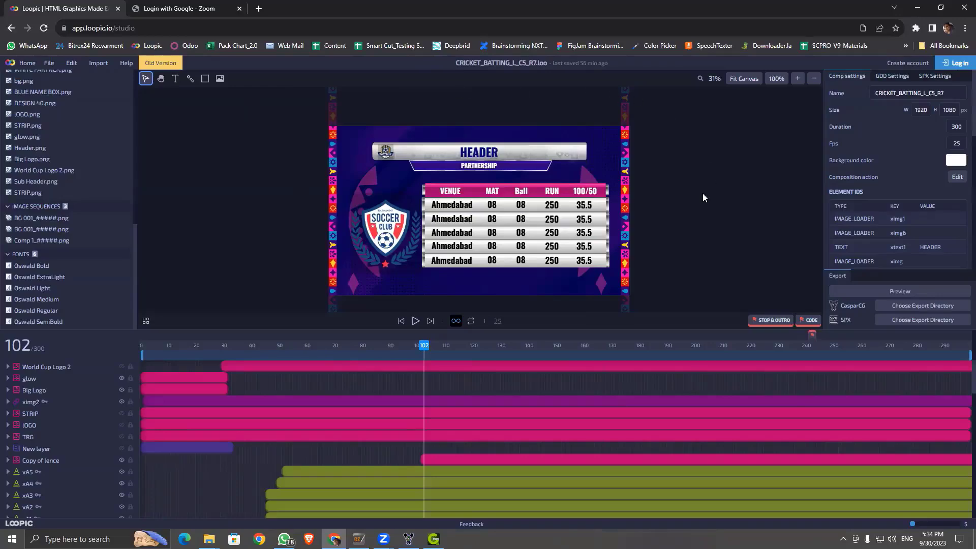
left_click(918, 7)
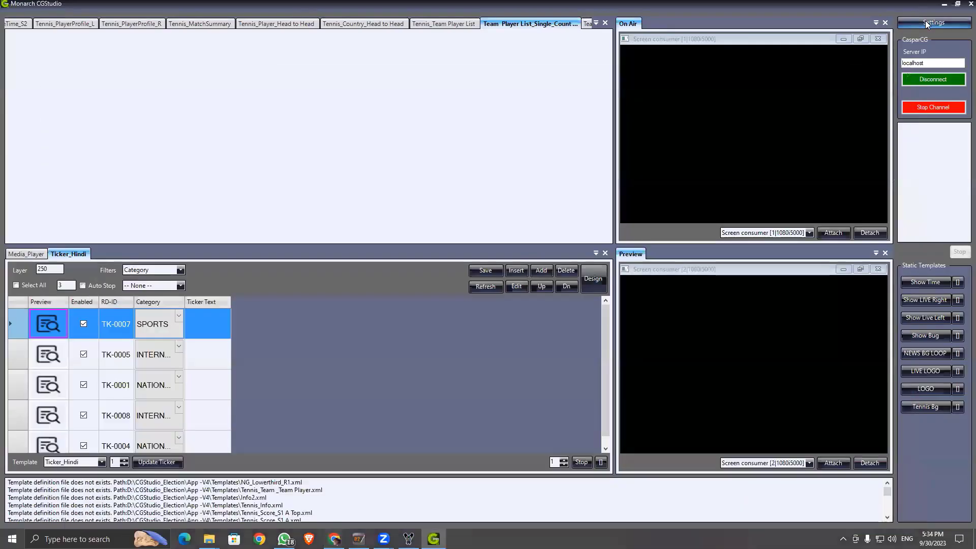
left_click(925, 22)
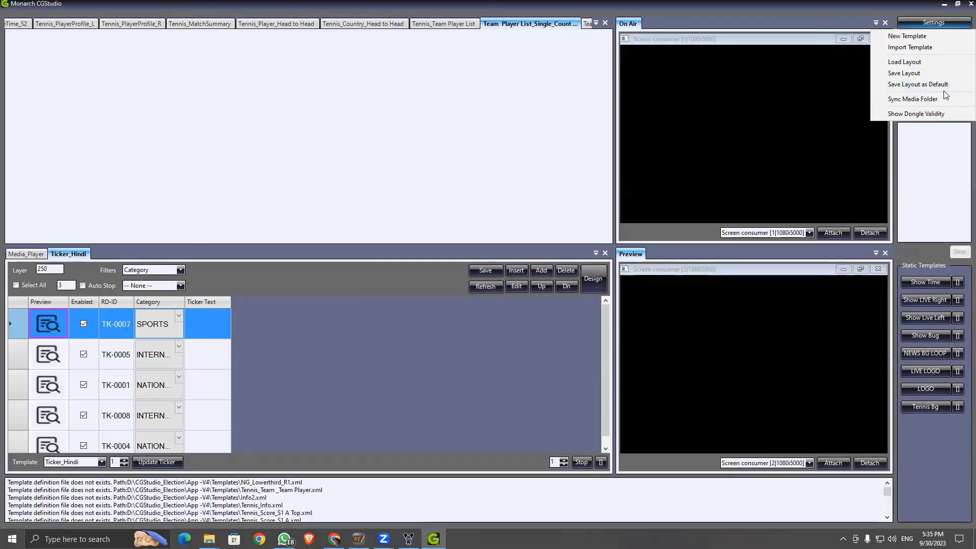
Step: Bring up CGStudio's Sync Media Folder dialog showing local and server paths D:\CGStudio\Media, with Chrome minimized
left_click(915, 101)
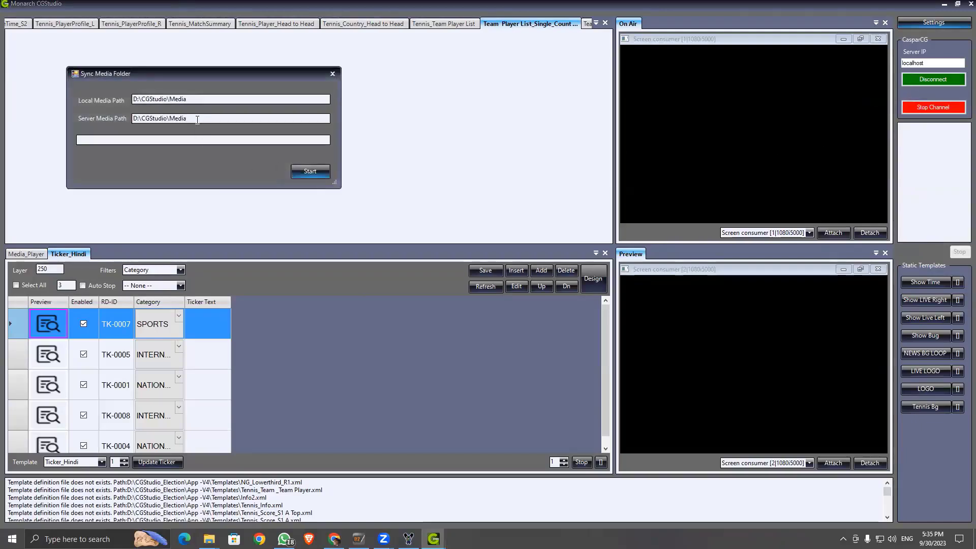
left_click_drag(208, 76, 233, 78)
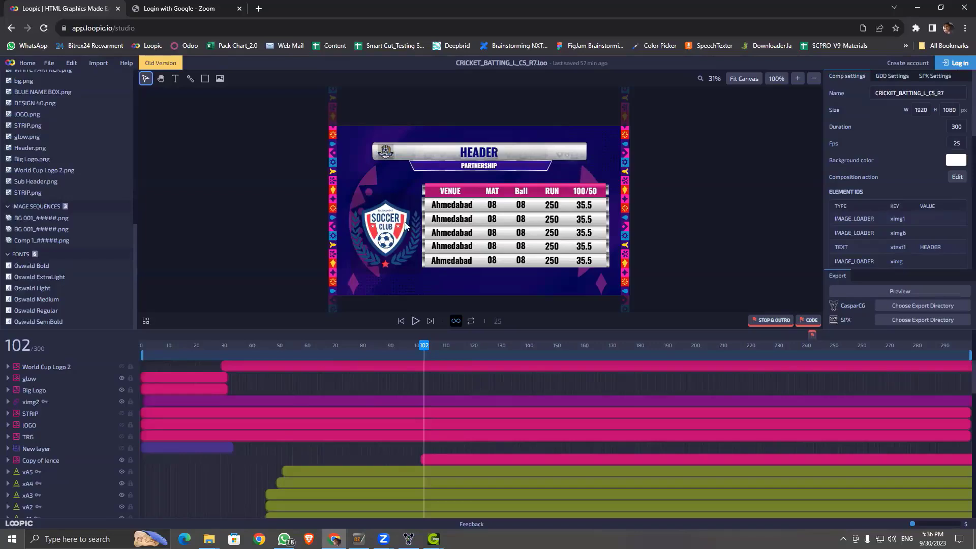
left_click(918, 9)
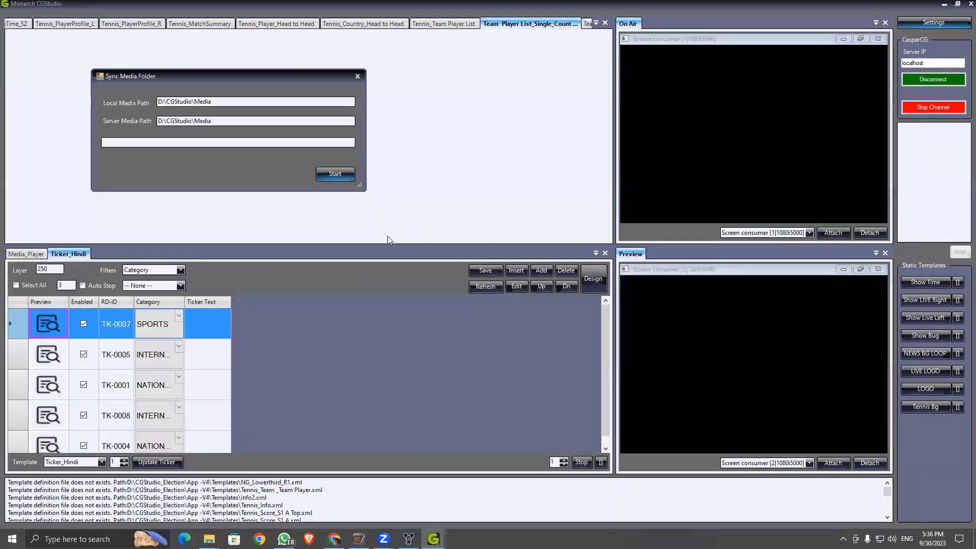
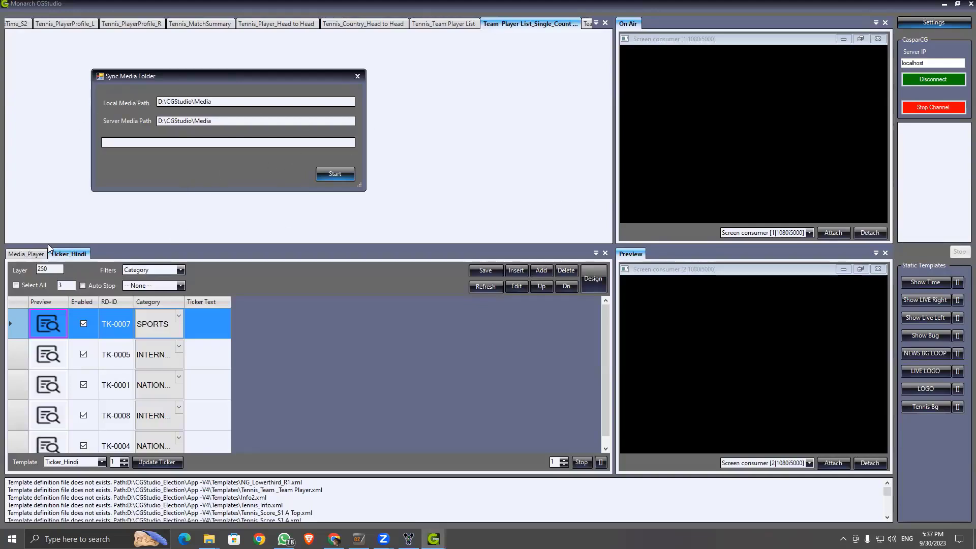
Step: Check both Sync Media Folder paths read D:\CGStudio\Media, then open File Explorer at This PC
left_click_drag(220, 121, 137, 124)
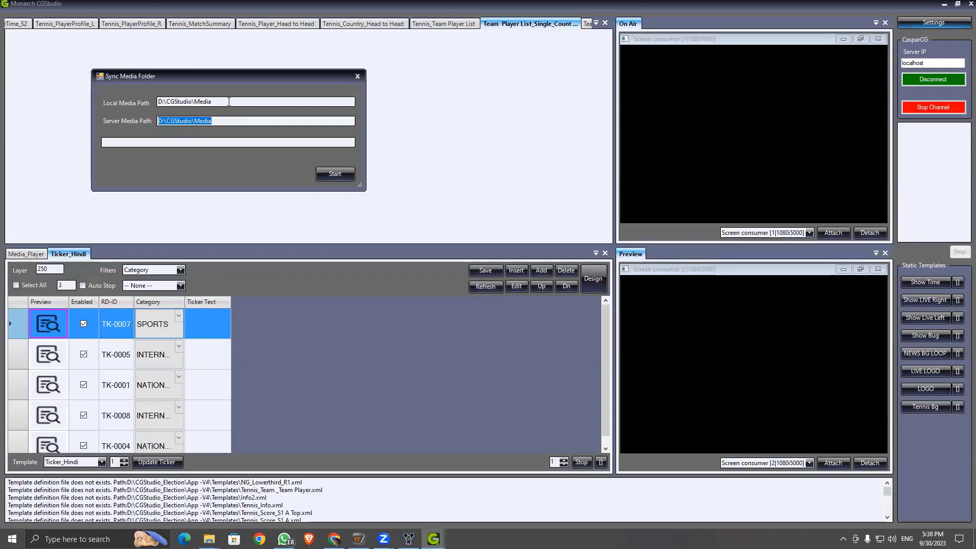
key("shift+Tab")
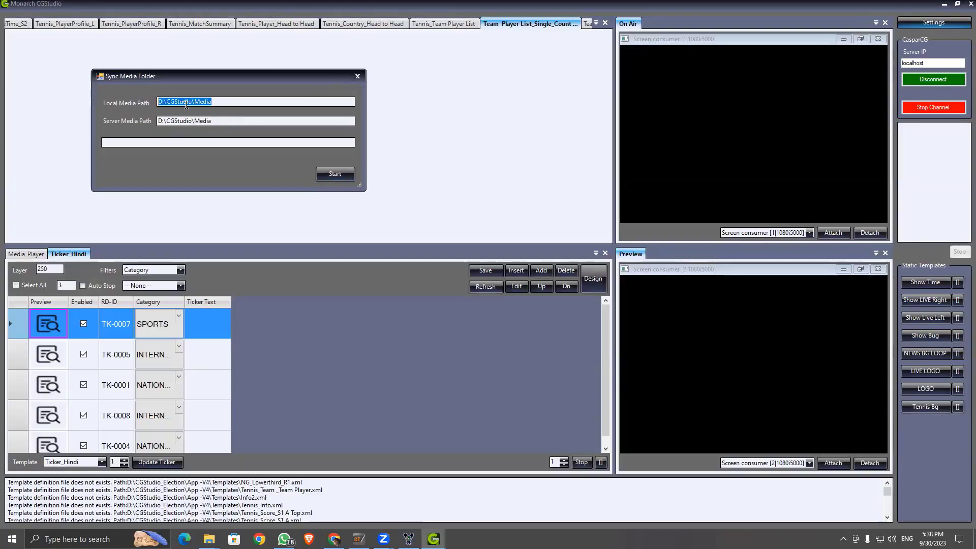
key("super+e")
Step: Maximize Explorer, browse D:\CGStudio\Media's flag, logo and player thumbnails, then restore the window
left_click(671, 127)
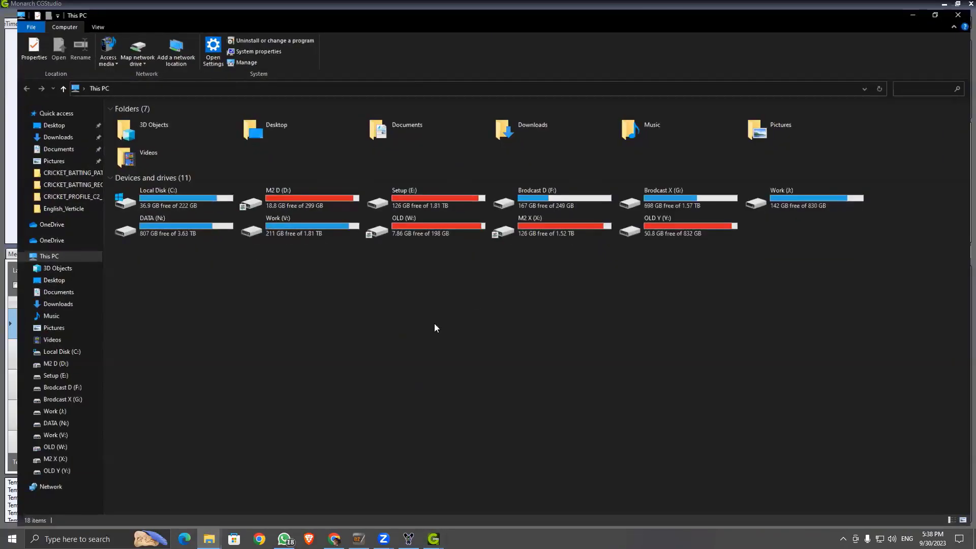
double_click(305, 208)
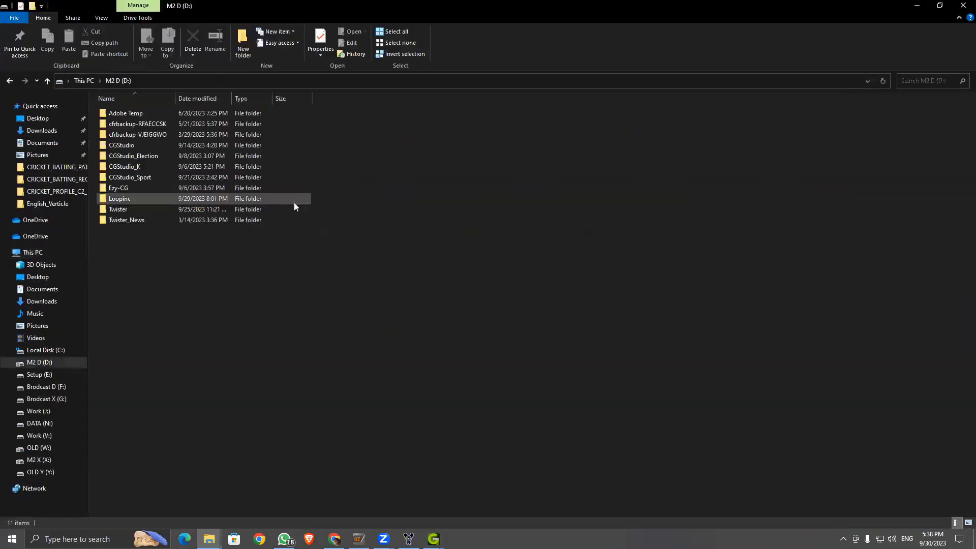
left_click(158, 145)
double_click(157, 145)
double_click(139, 166)
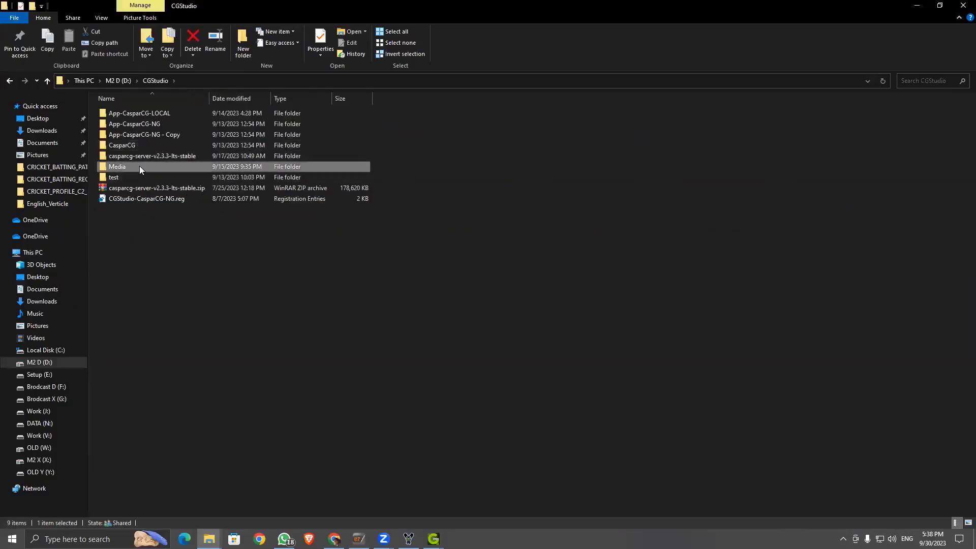
scroll(351, 233, "down", 8)
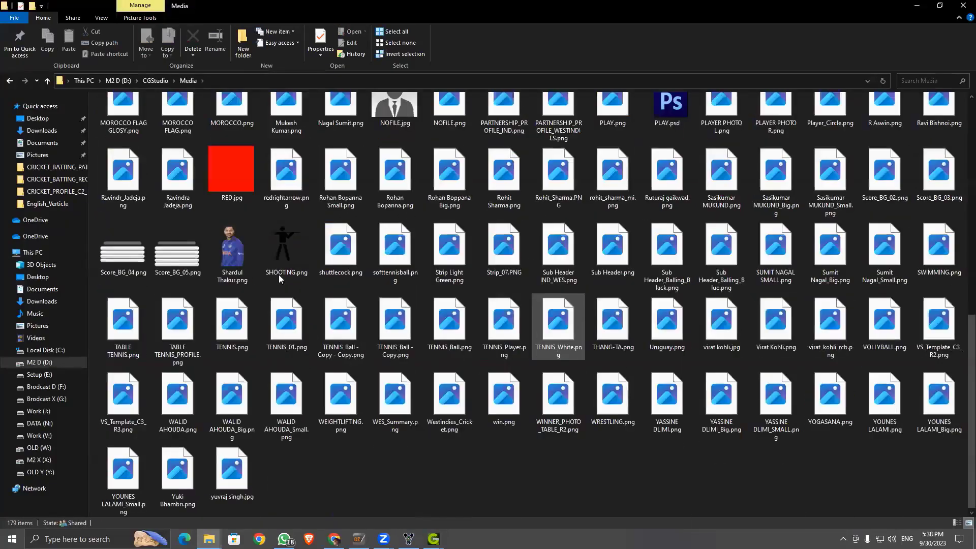
double_click(523, 7)
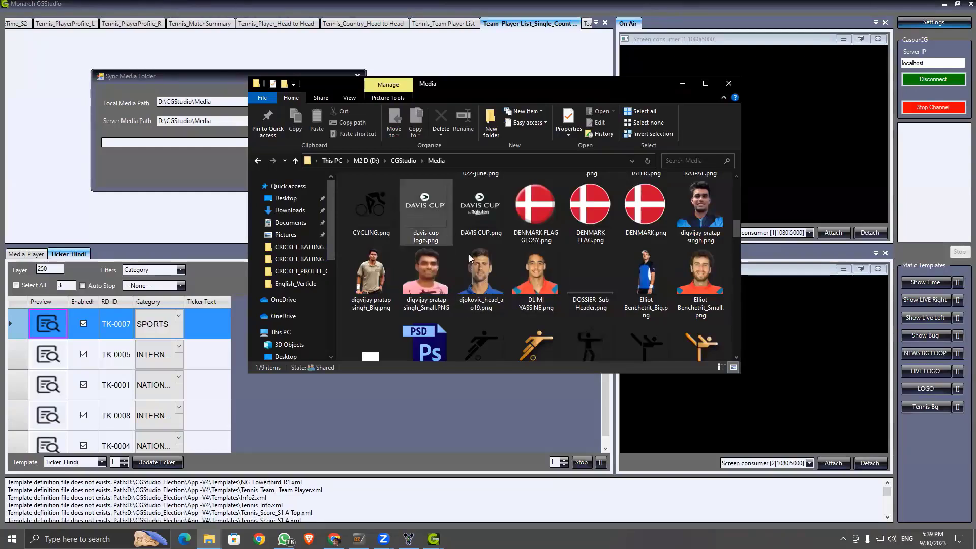
Step: Close File Explorer and the Sync Media Folder dialog
left_click(729, 85)
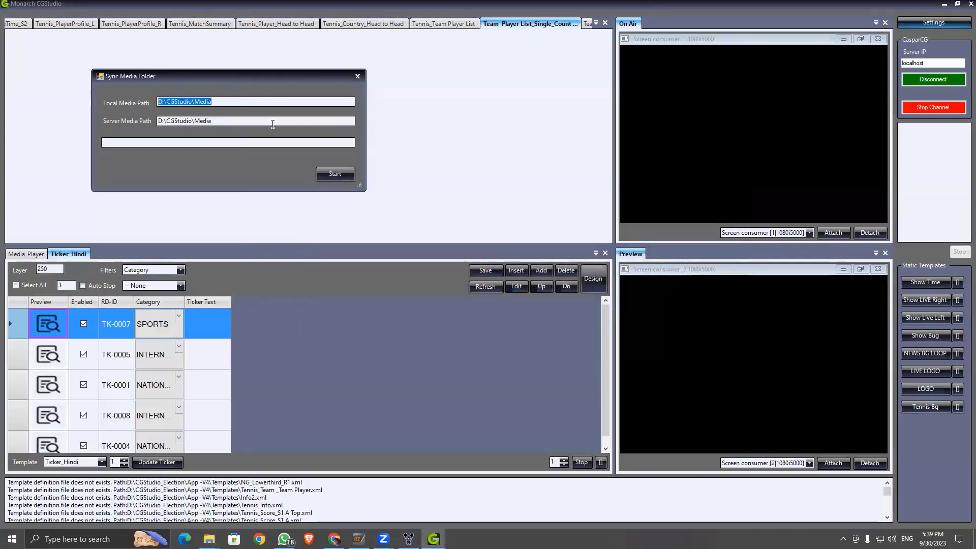
key("Tab")
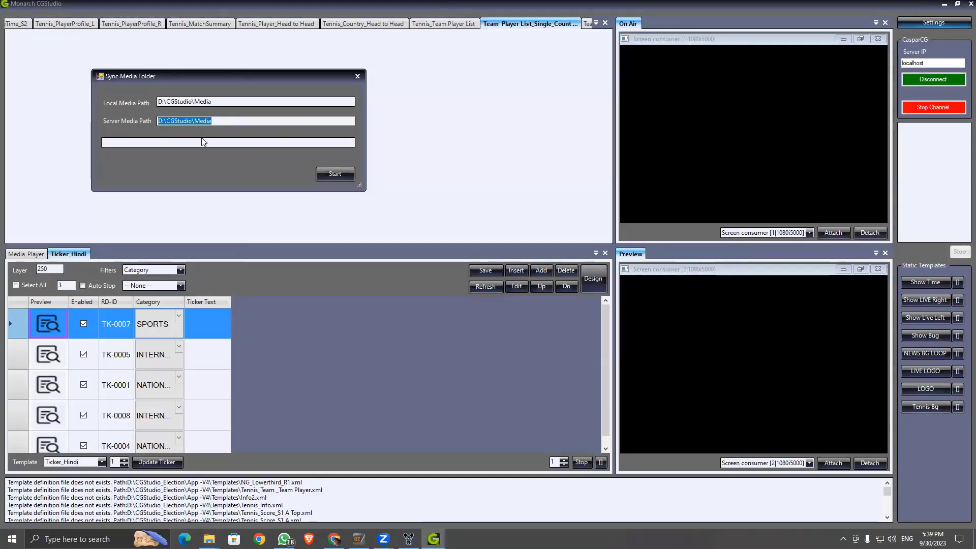
left_click(357, 77)
Step: Confirm the dongle is valid until 31/12/2023, then bring the Loopic studio forward
left_click(931, 26)
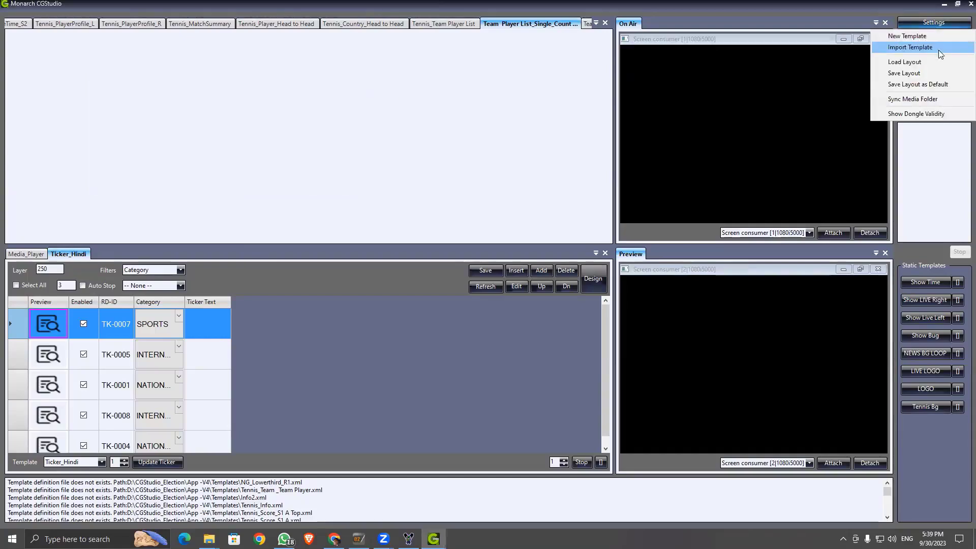
left_click(923, 114)
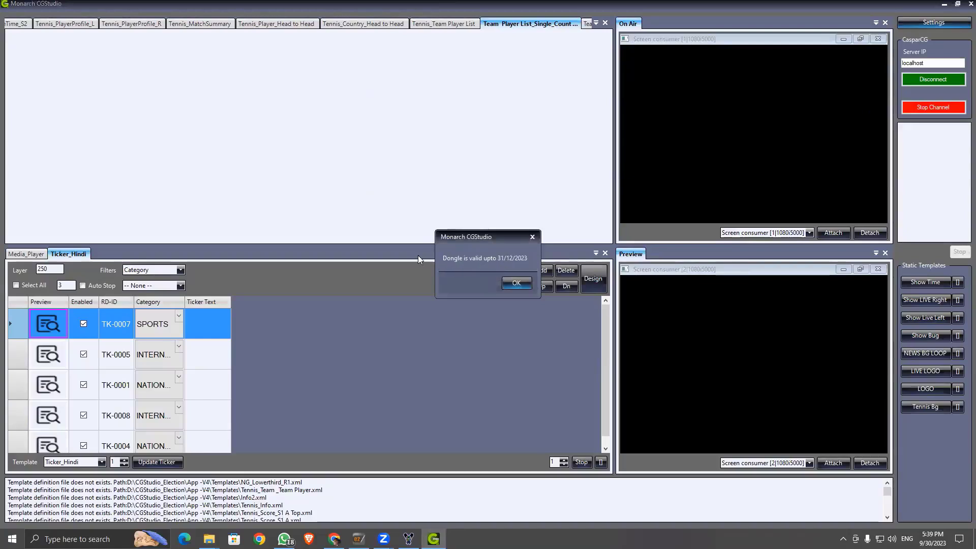
left_click(517, 284)
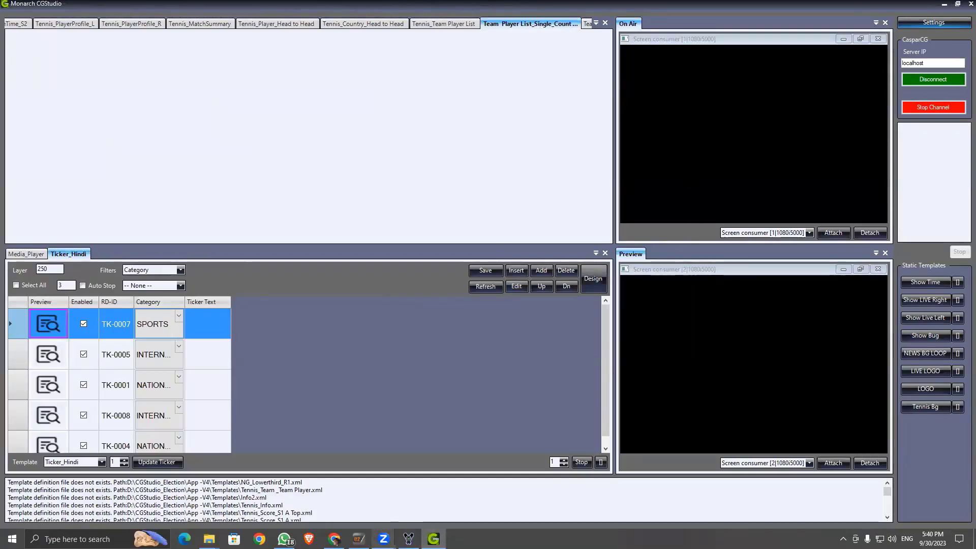
left_click(334, 538)
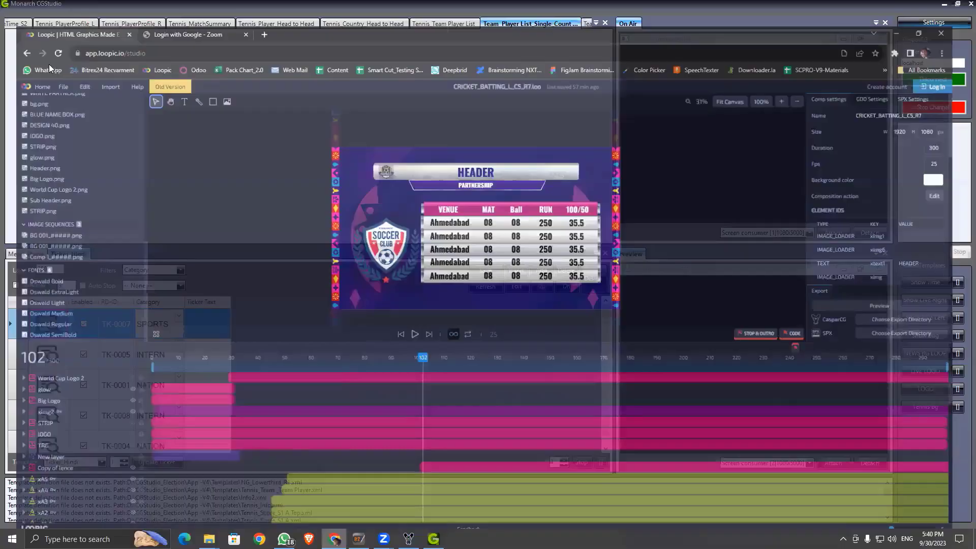
Step: Open CRICKET_BATTING_L_C6_R7.loo in Loopic without saving the C5 project, and scrub its timeline
left_click(50, 63)
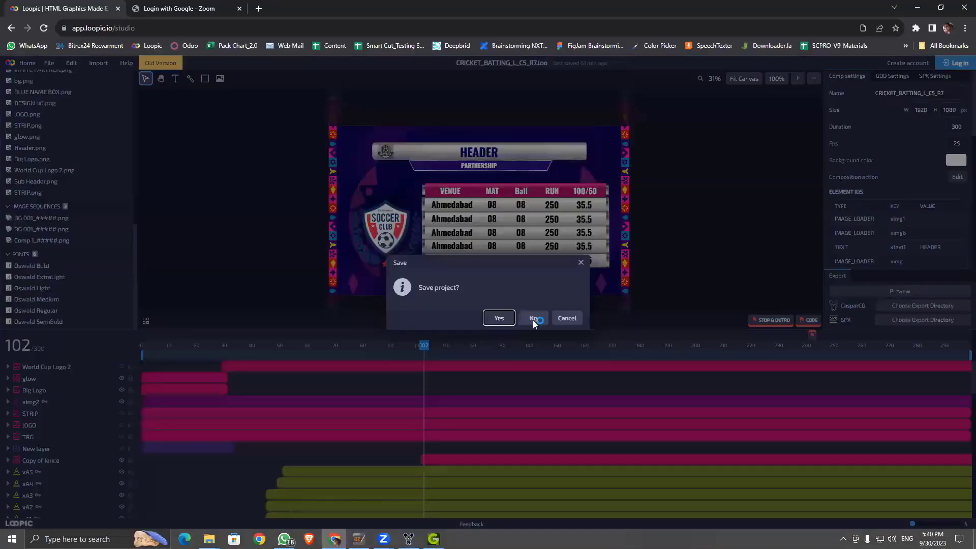
left_click(533, 319)
double_click(200, 197)
double_click(171, 187)
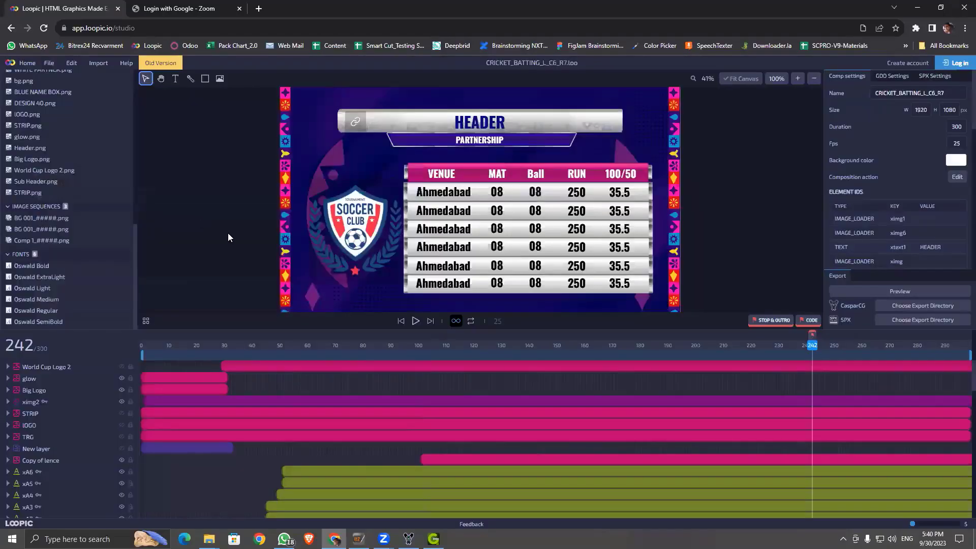
left_click_drag(815, 350, 545, 358)
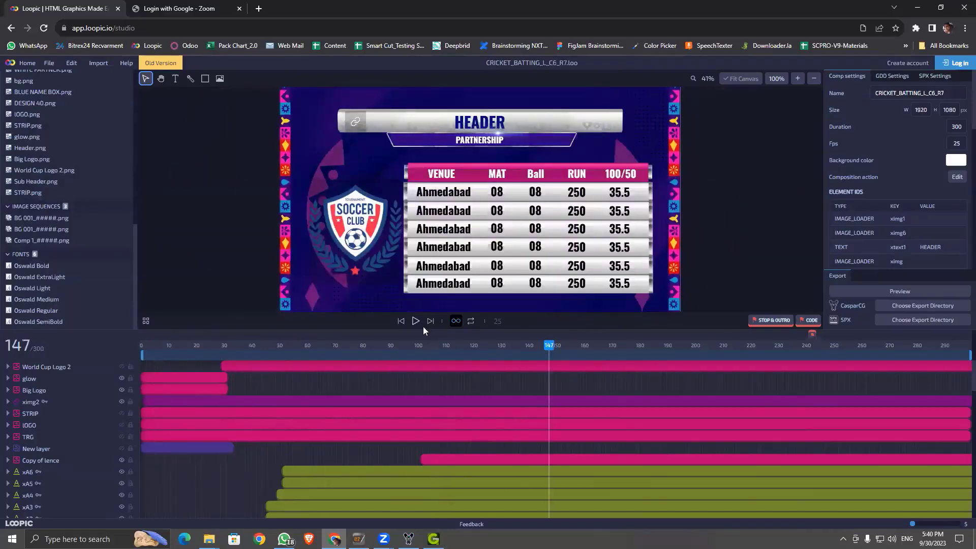
Step: Start an empty new template in CGStudio's editor, then bring Loopic back in front
left_click(921, 8)
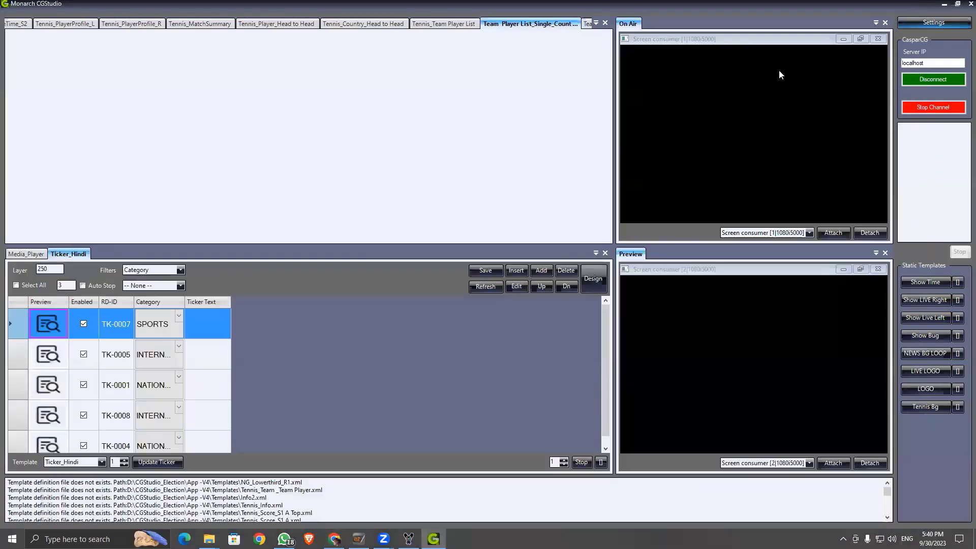
left_click(916, 23)
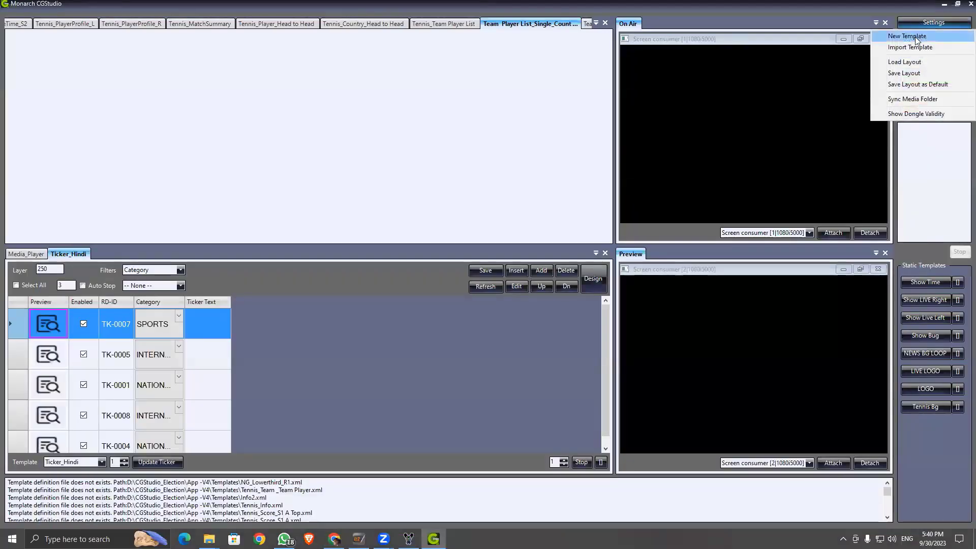
left_click(905, 37)
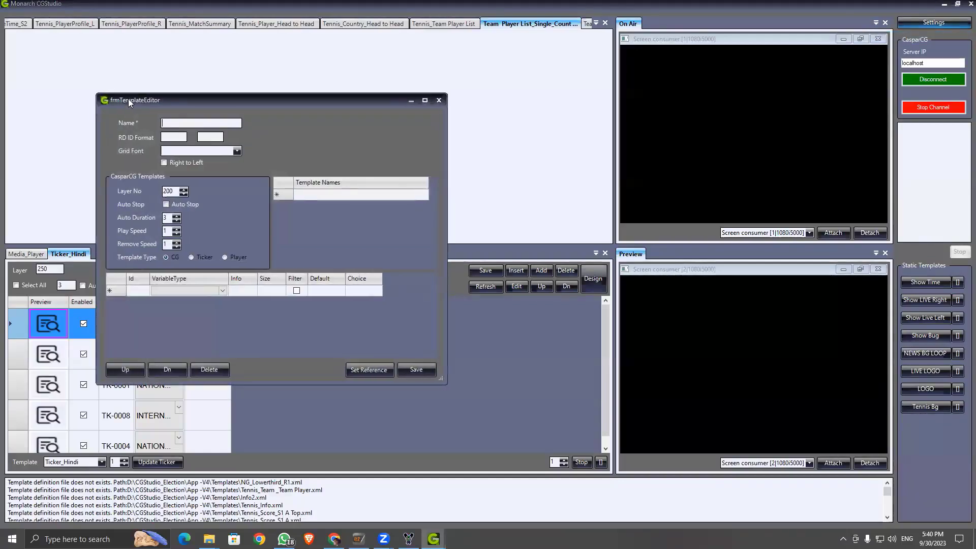
left_click_drag(128, 98, 201, 101)
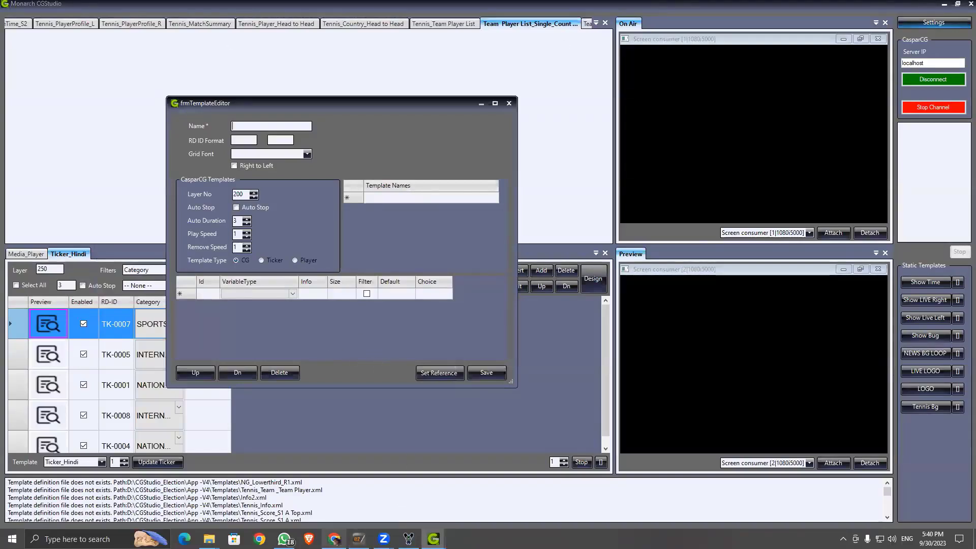
mouse_move(335, 539)
left_click(335, 488)
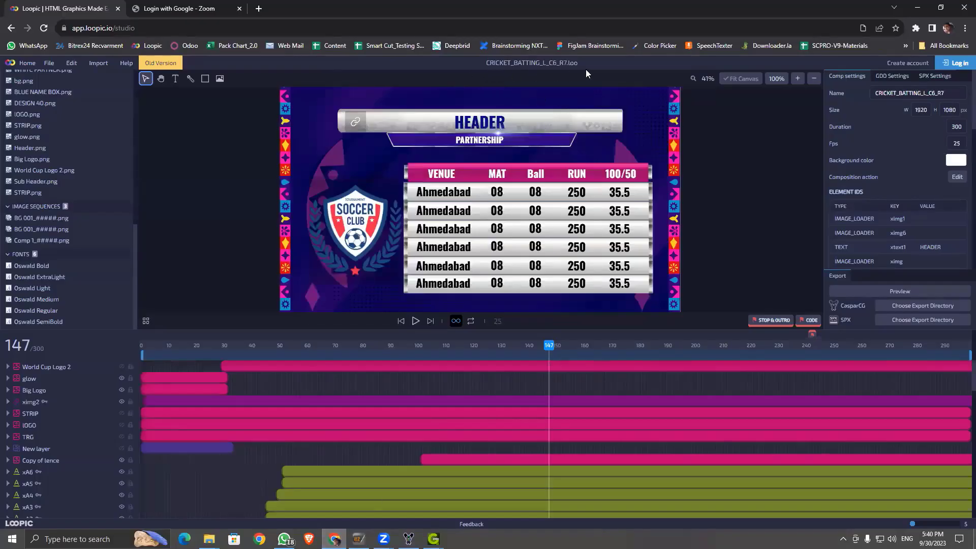
Step: In File Explorer, navigate to D:\CGStudio_Election\CasparCG\Templates\CGStudio
mouse_move(209, 539)
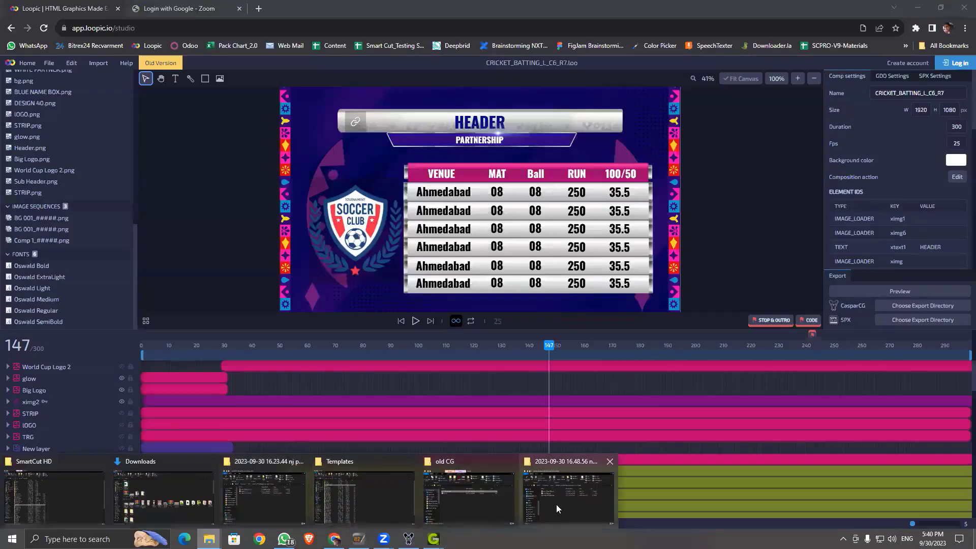
left_click(443, 485)
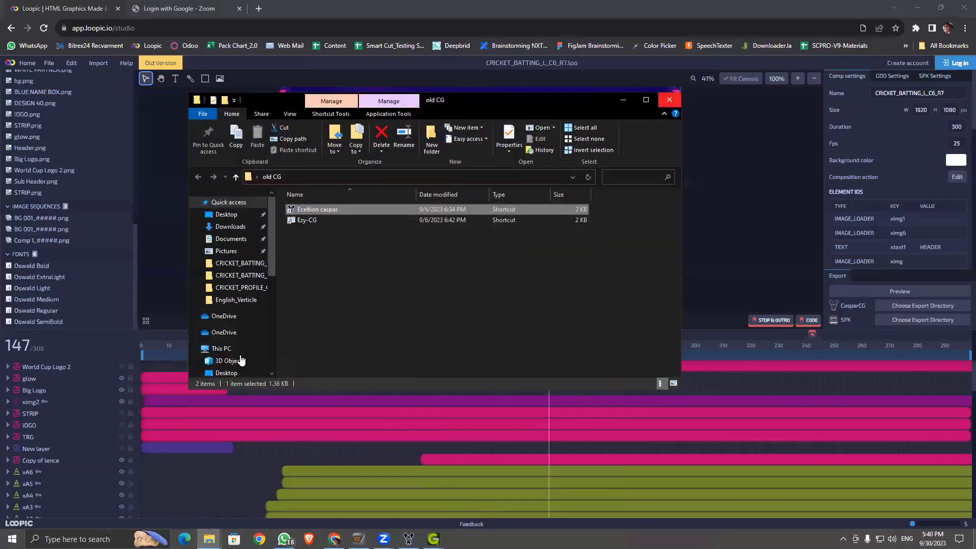
scroll(229, 305, "down", 4)
left_click(227, 307)
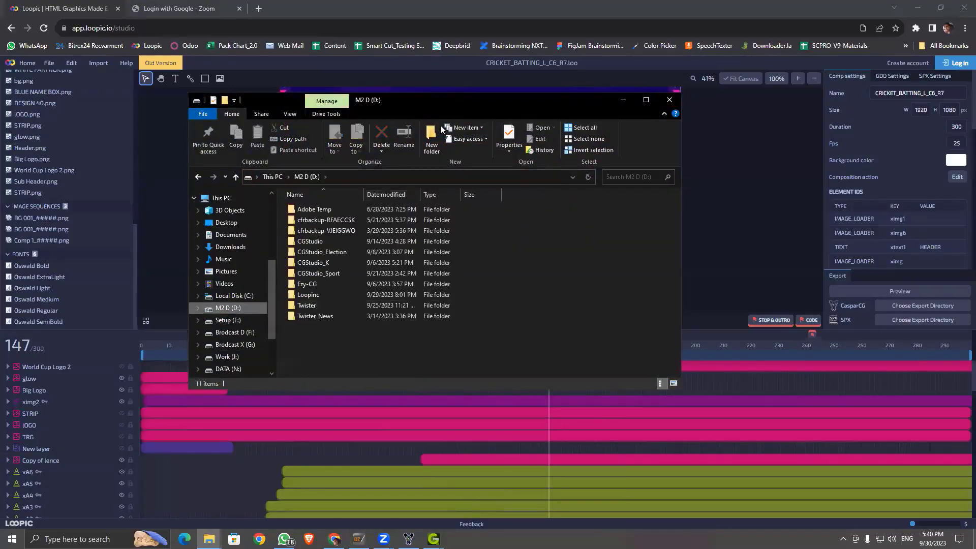
left_click(313, 263)
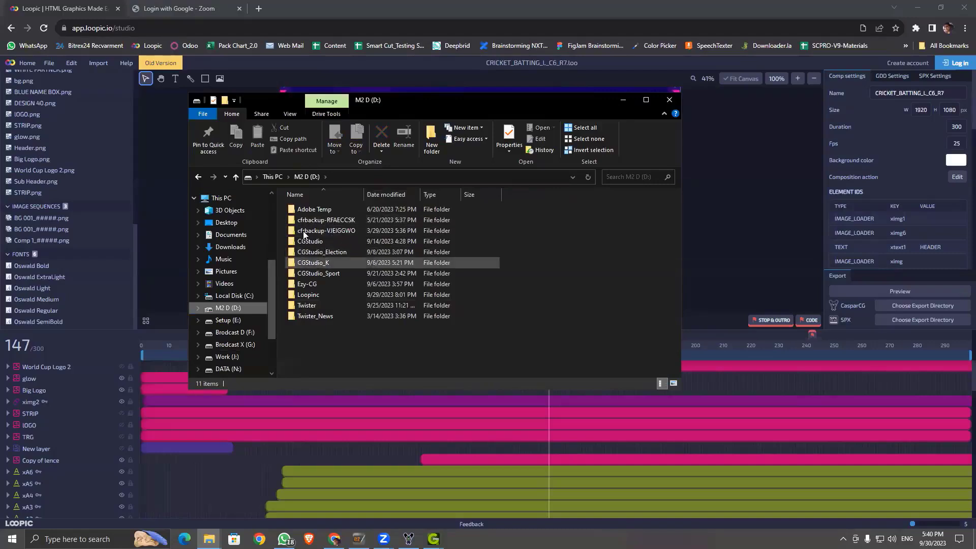
key("Up")
key("Return")
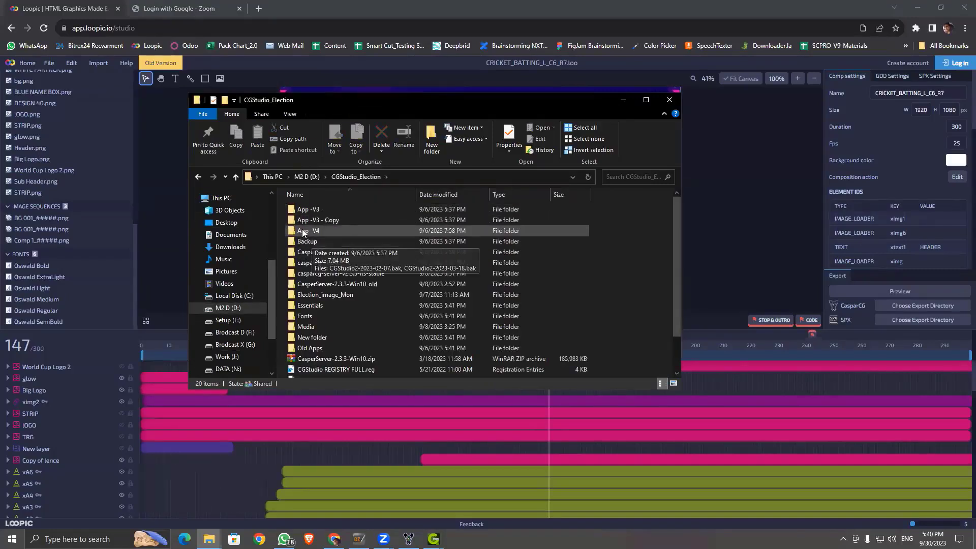
left_click(308, 261)
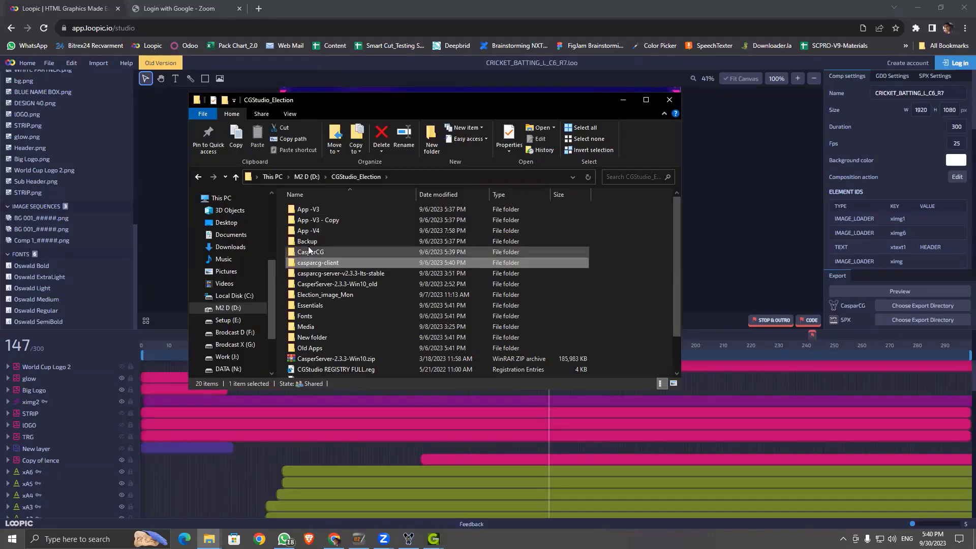
double_click(309, 252)
double_click(312, 252)
double_click(330, 208)
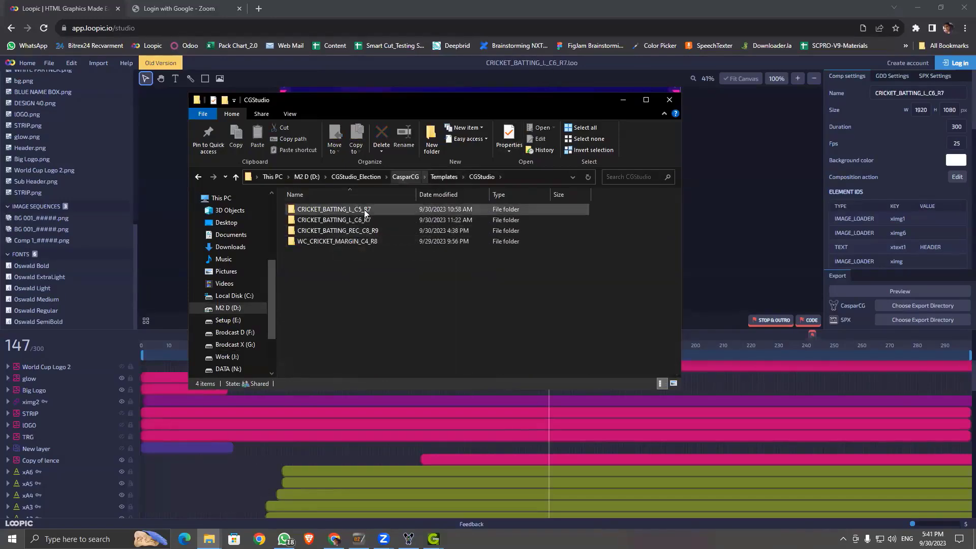
Step: Copy the CRICKET_BATTING_L_C6_R7 folder name and paste it into the new template's Name field
left_click(363, 218)
key("F2")
key("ctrl+c")
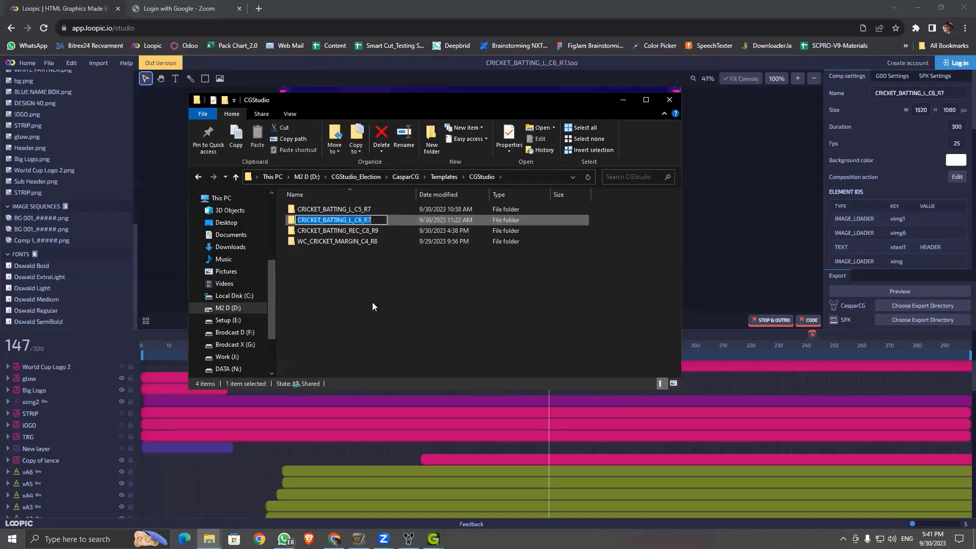
left_click(419, 355)
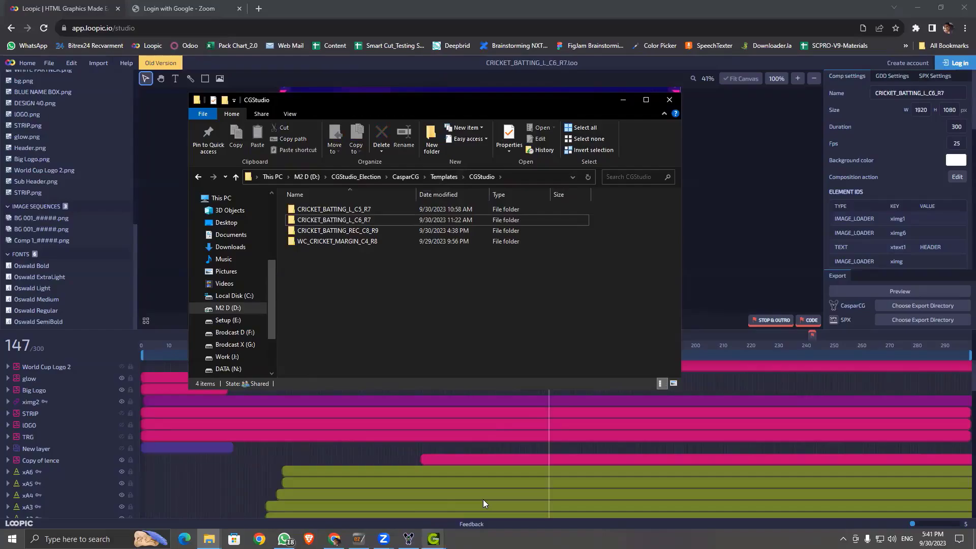
mouse_move(433, 539)
left_click(432, 457)
left_click(275, 124)
key("ctrl+v")
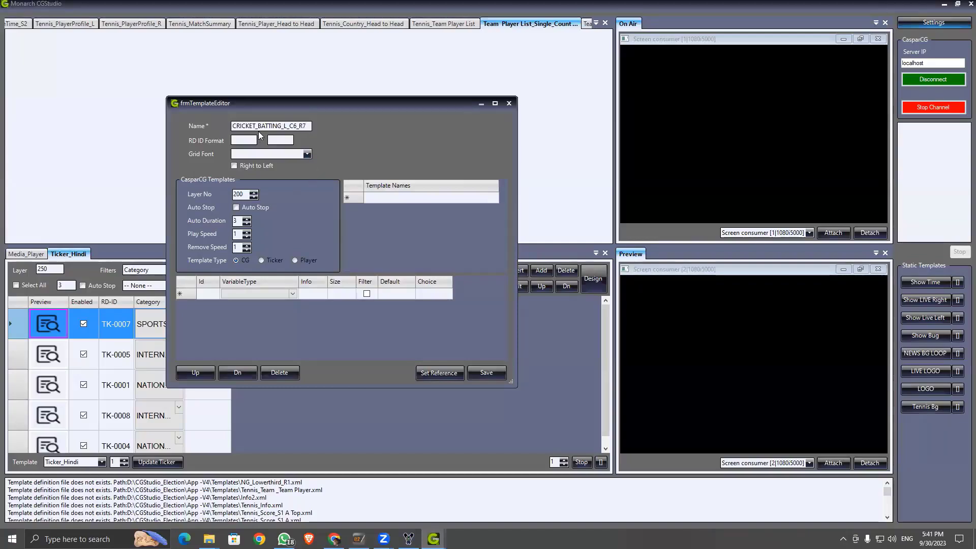
Step: Add CRICKET_BATTING_L_C6_R7 to the template names list at layer 200, then return to Loopic
left_click(379, 198)
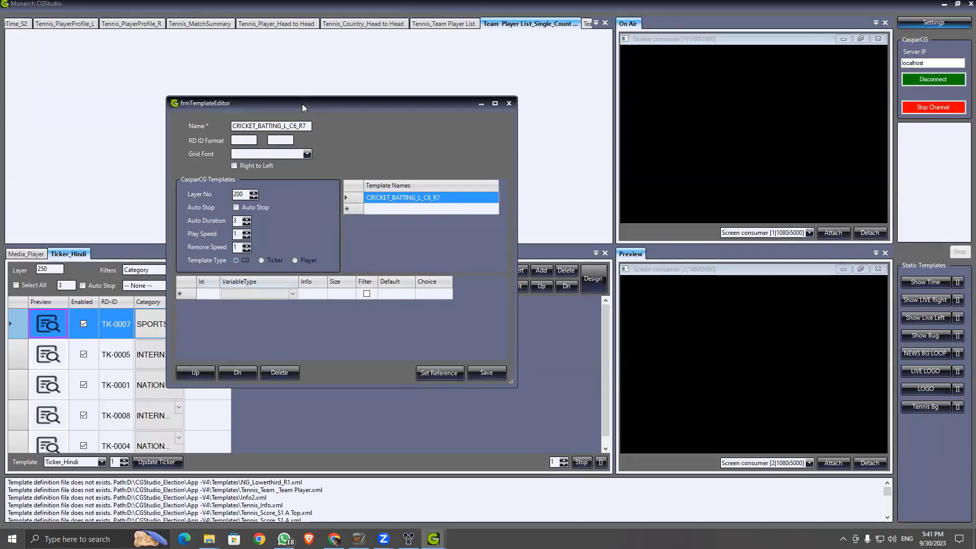
left_click_drag(305, 104, 358, 106)
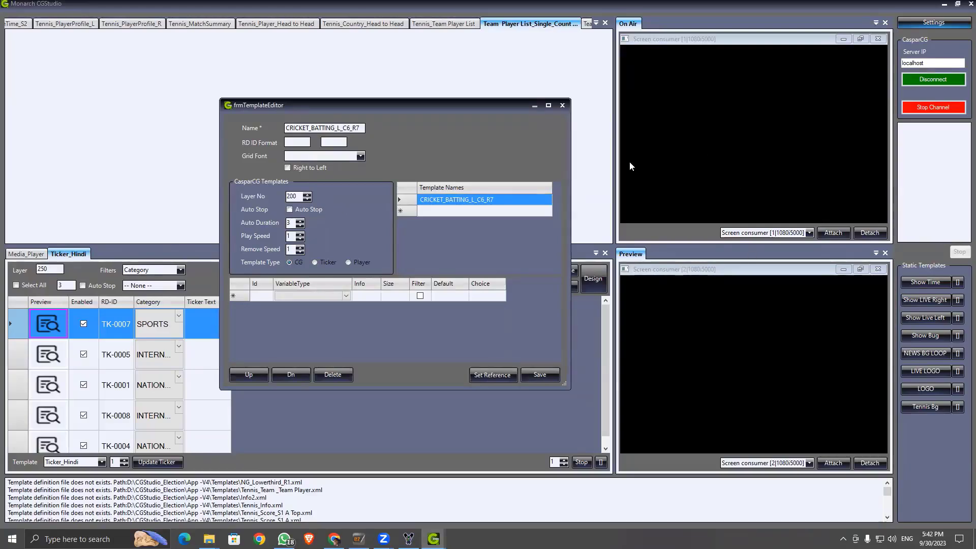
left_click(358, 539)
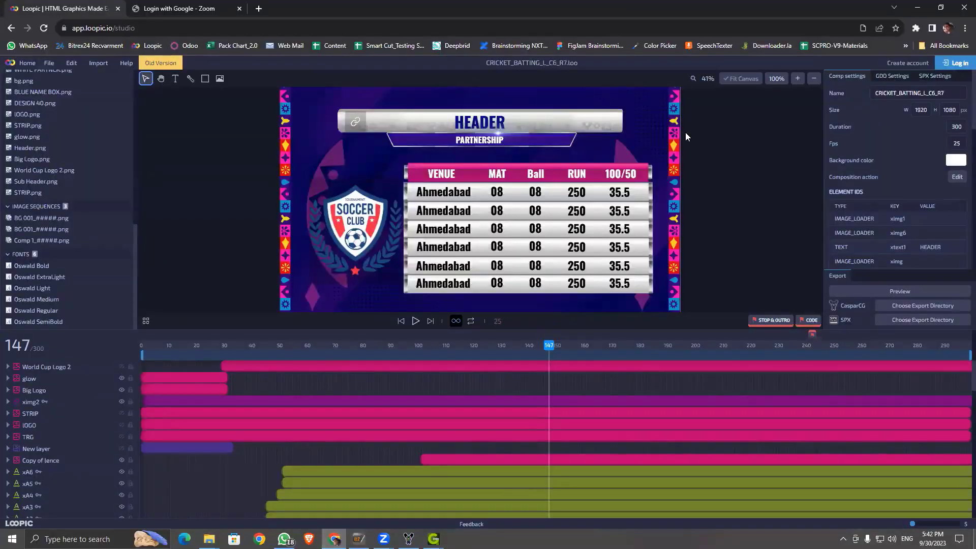
Step: Zoom the Loopic canvas out to 35% and minimize Chrome to reveal CGStudio's editor
scroll(686, 132, "down", 1)
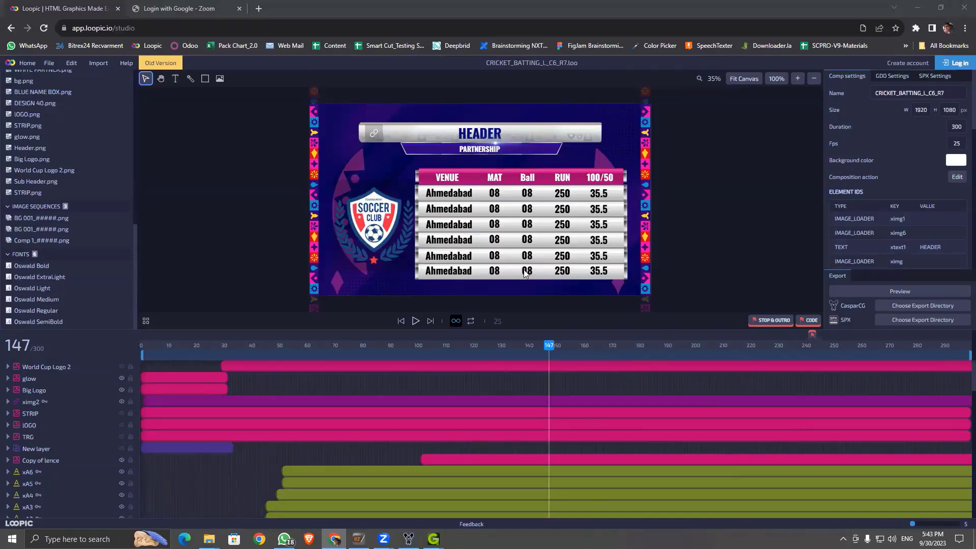
left_click(926, 9)
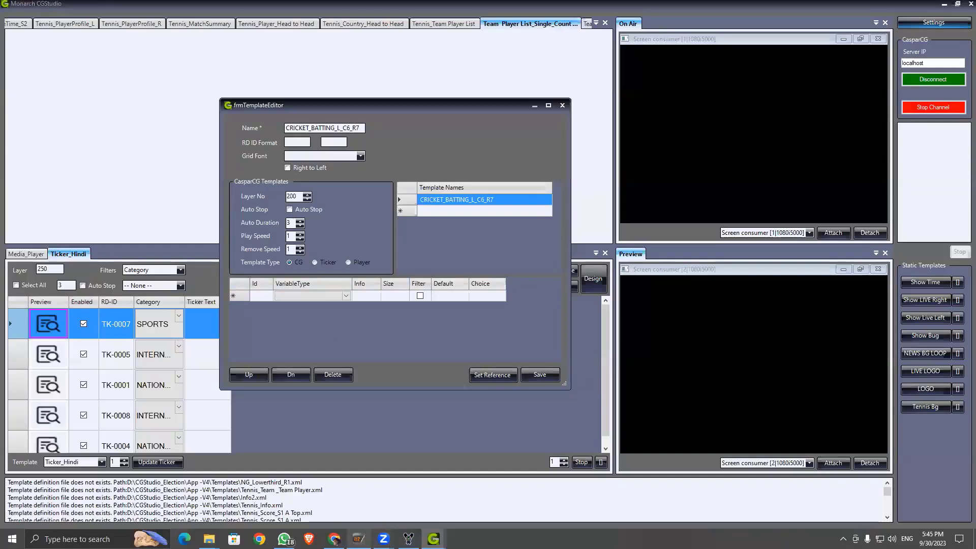
Step: In Loopic, select the HEADER title text layer and copy its key xtext1
left_click(335, 539)
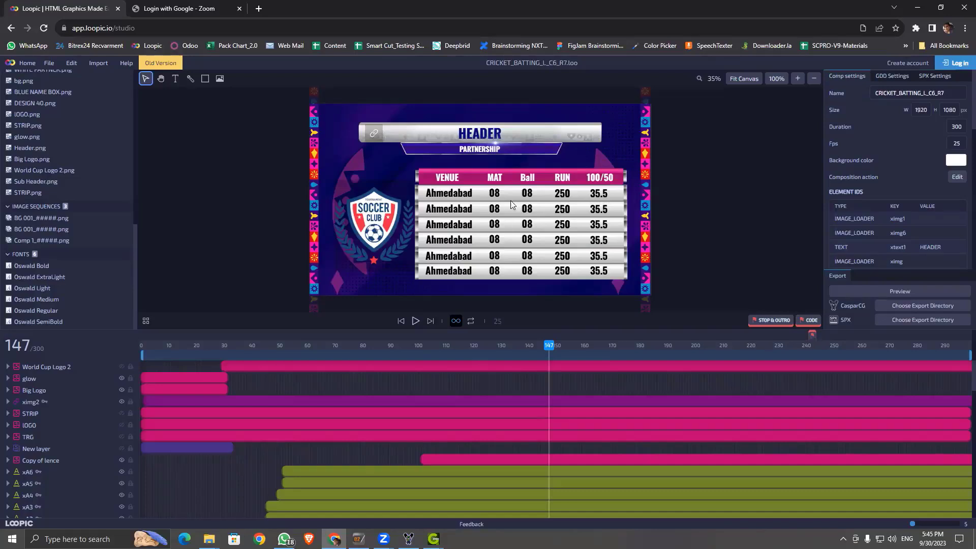
left_click(483, 133)
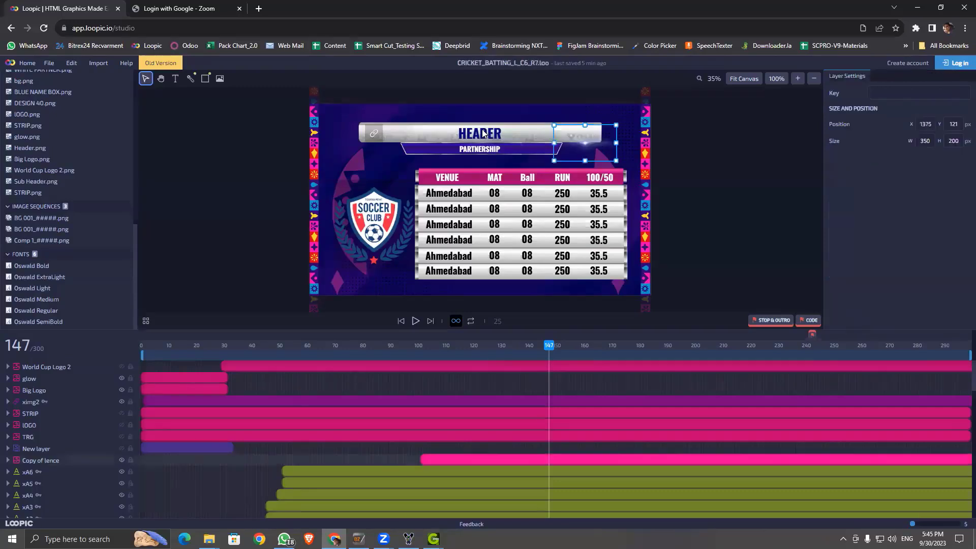
left_click(472, 135)
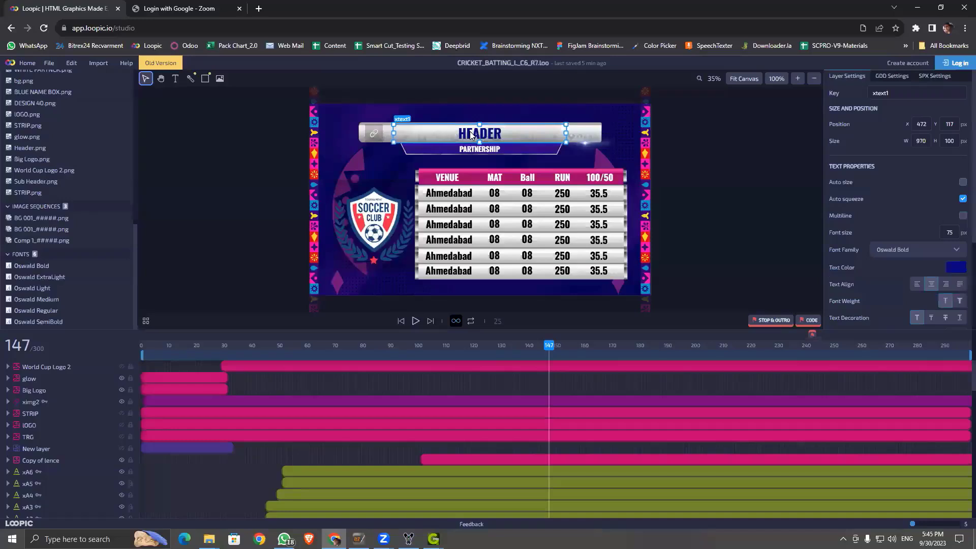
double_click(894, 94)
key("ctrl+c")
Step: Add template variable xtext1 with variable type MON_TEXT in CGStudio's variable grid
left_click(917, 7)
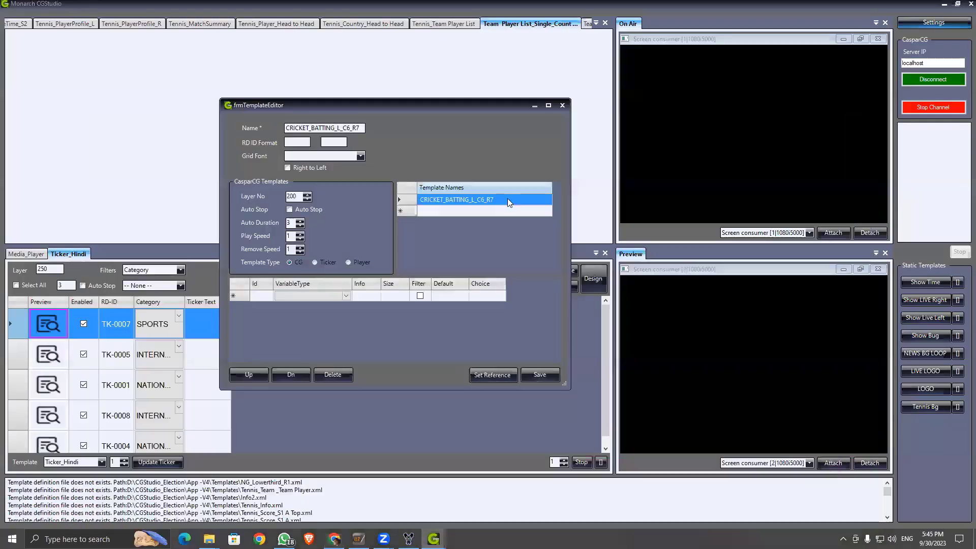
left_click(264, 295)
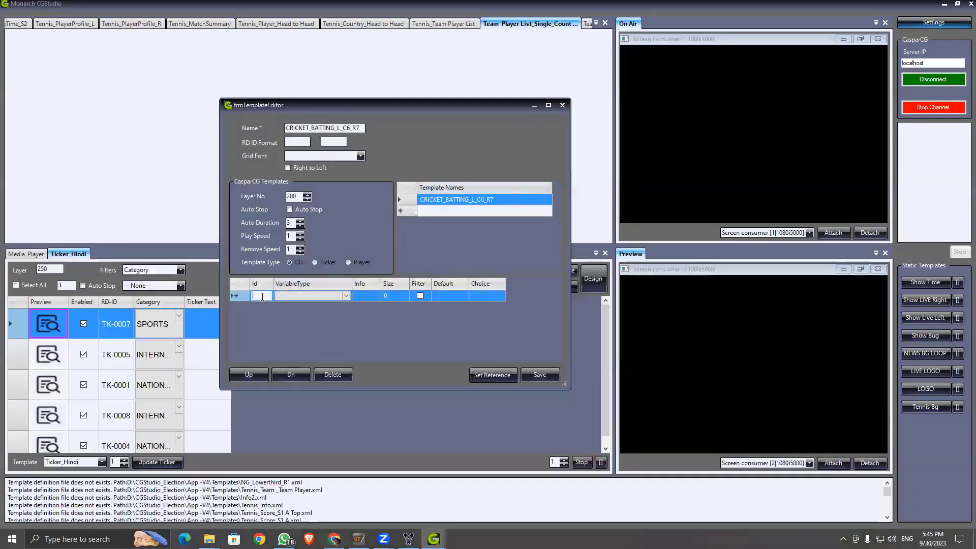
key("ctrl+v")
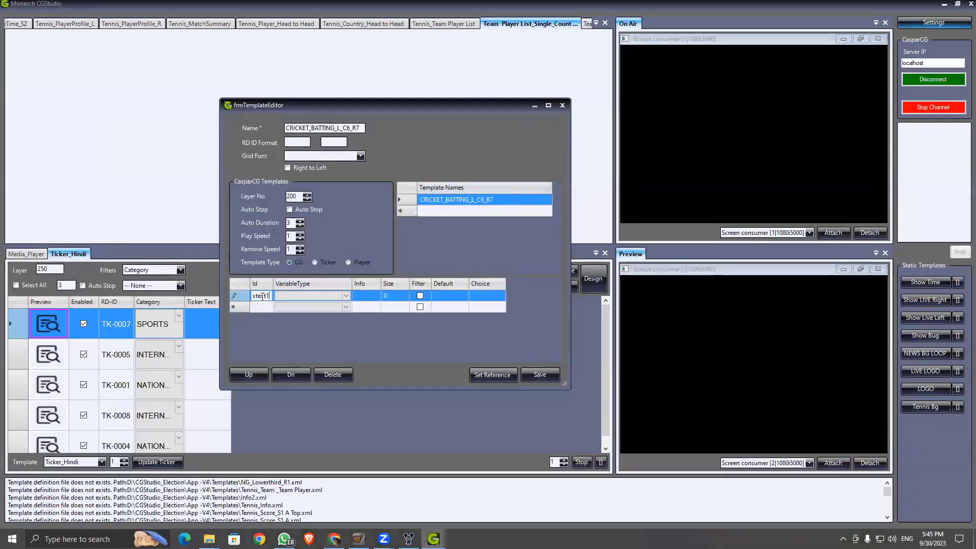
left_click(348, 298)
left_click(348, 297)
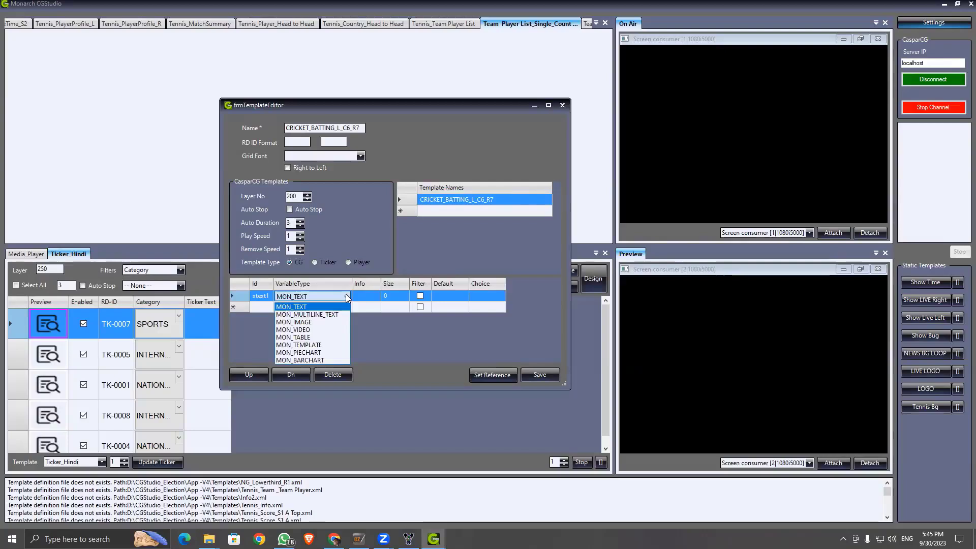
left_click(294, 307)
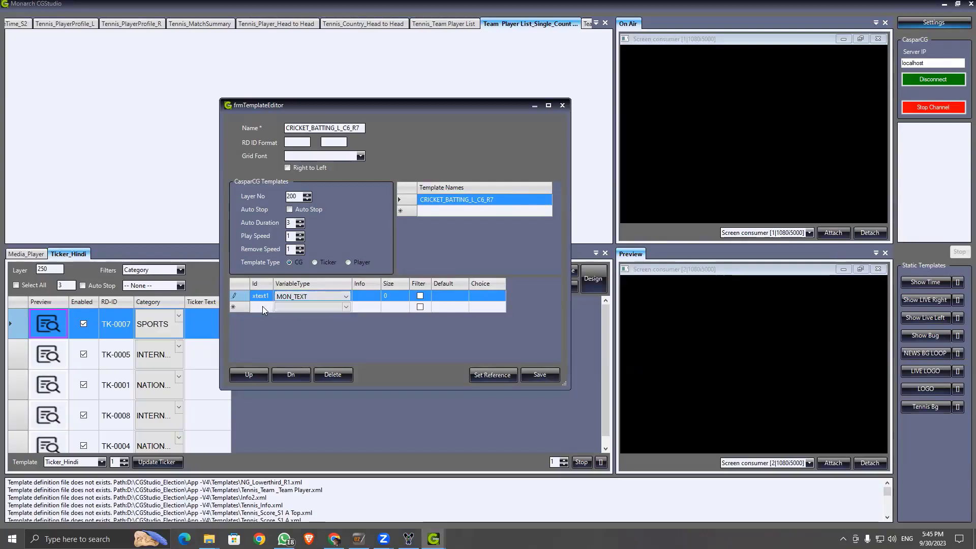
left_click(364, 294)
Step: Give xtext1 the info description Header and a size of 250
left_click(365, 295)
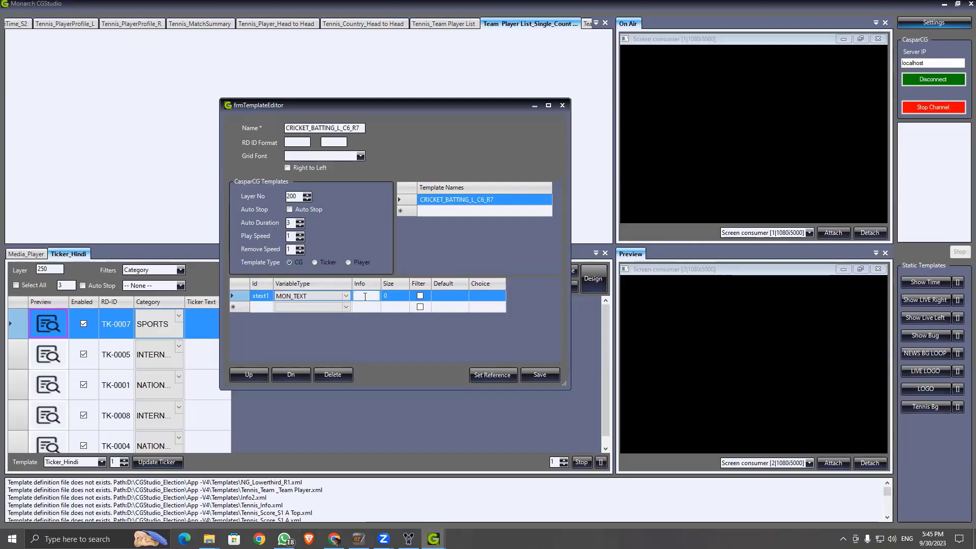
type("Header")
left_click(394, 307)
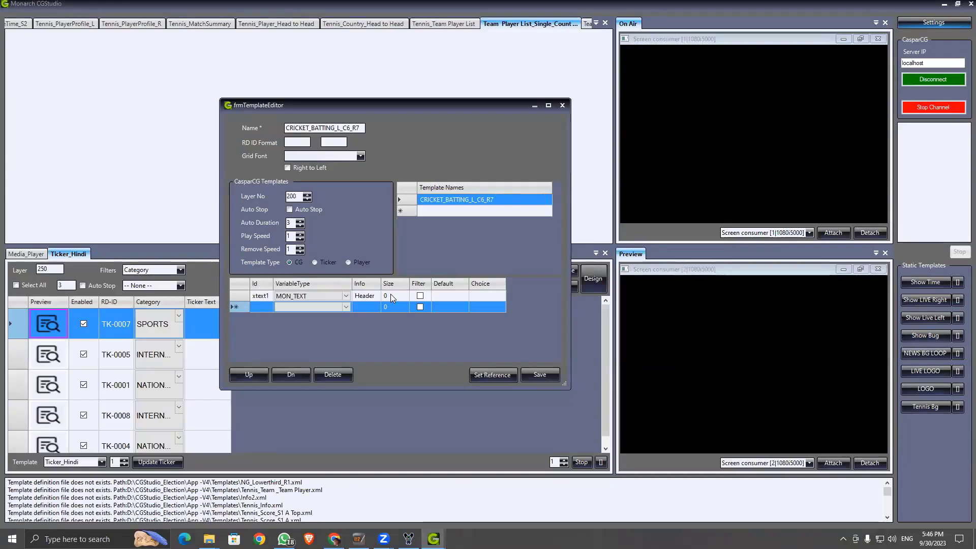
left_click(391, 294)
left_click(394, 296)
key("BackSpace")
type("250")
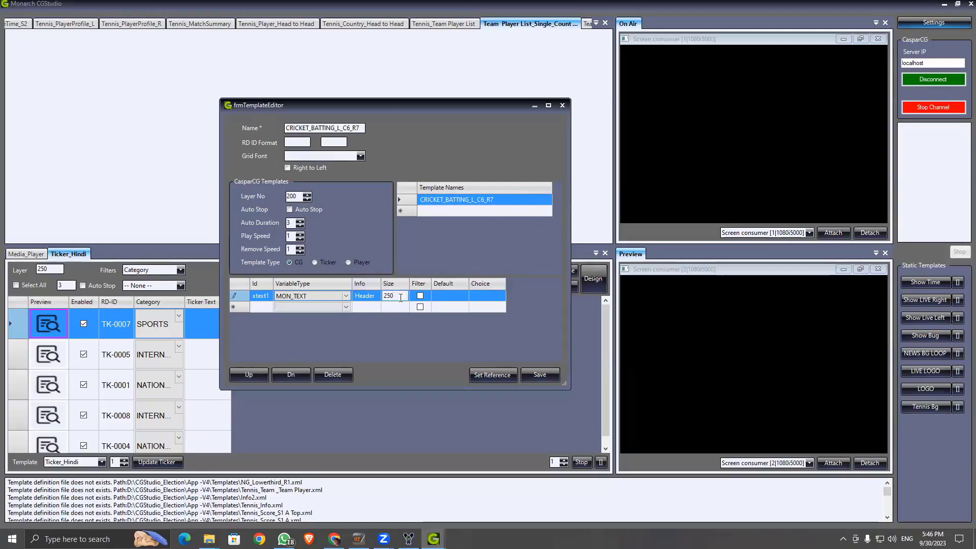
key("Return")
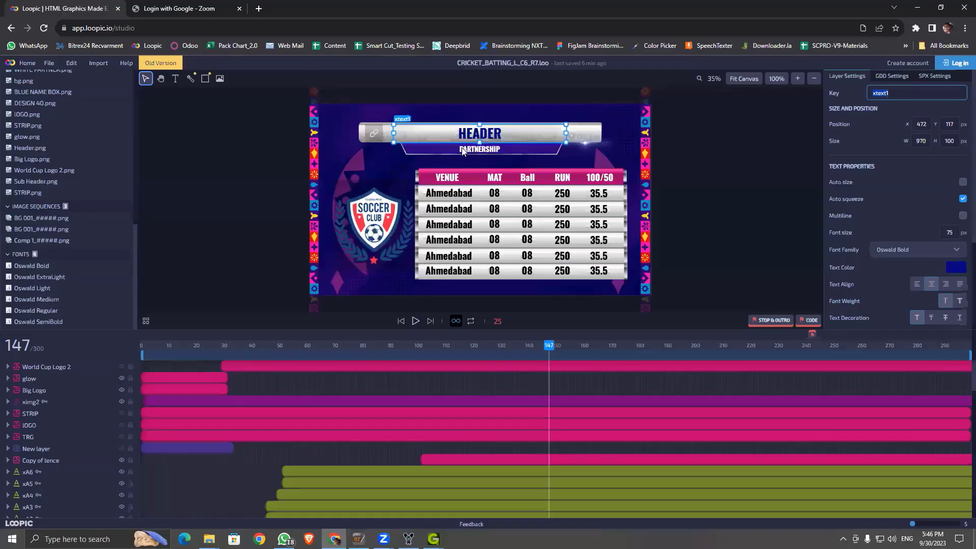
left_click(463, 149)
Step: Add key xtext2 copied from Loopic as a MON_TEXT variable with Info 'subheader'
left_click(901, 94)
key("ctrl+c")
left_click(918, 8)
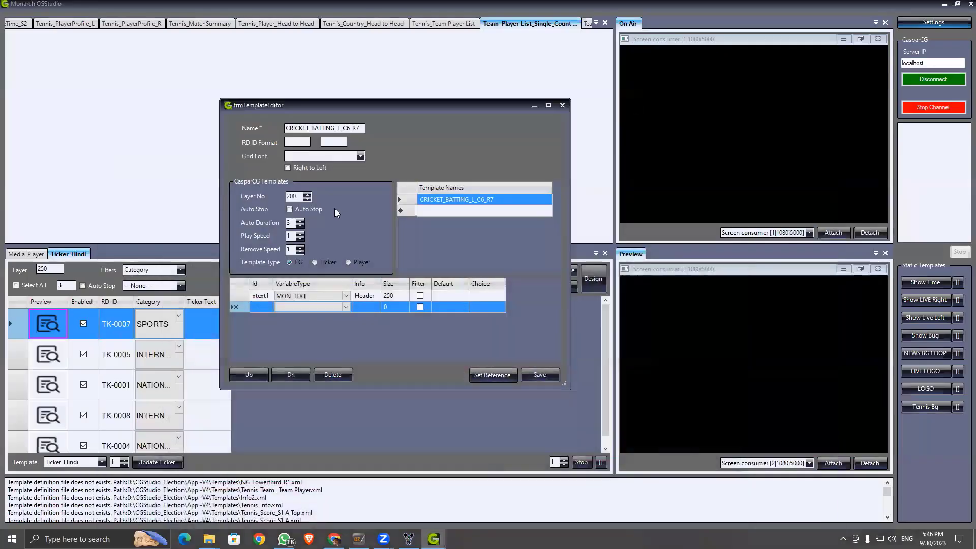
left_click(261, 307)
key("ctrl+v")
left_click(346, 308)
left_click(346, 308)
left_click(305, 317)
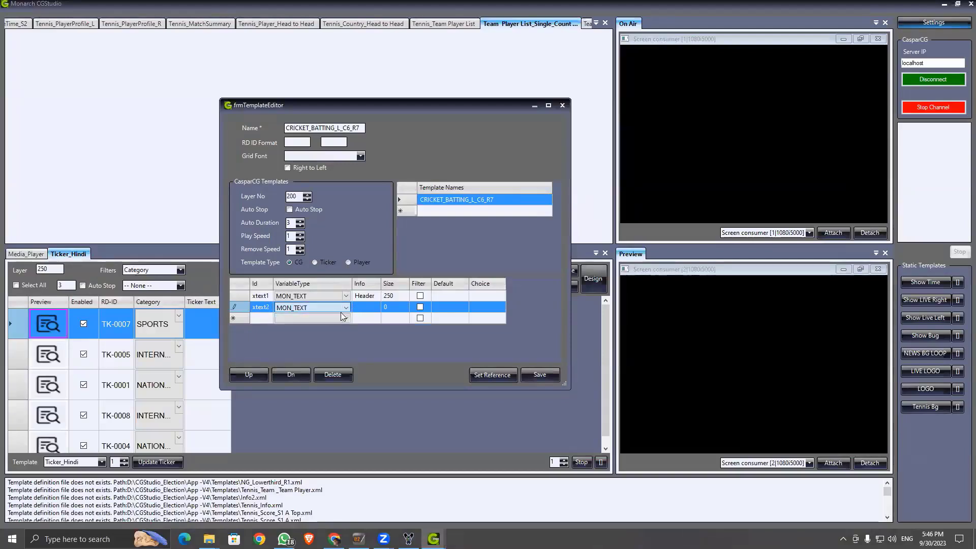
left_click(365, 306)
type("subhea")
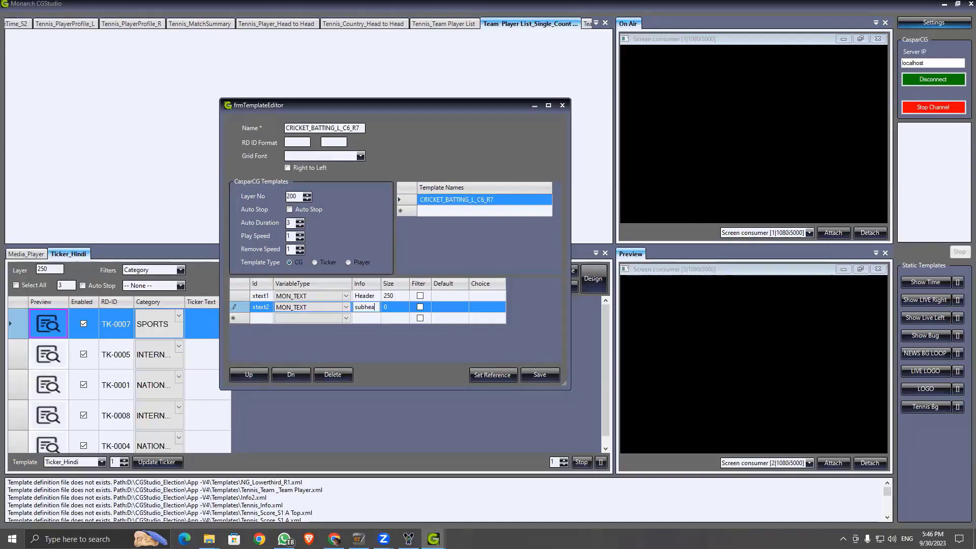
type("der")
left_click(256, 318)
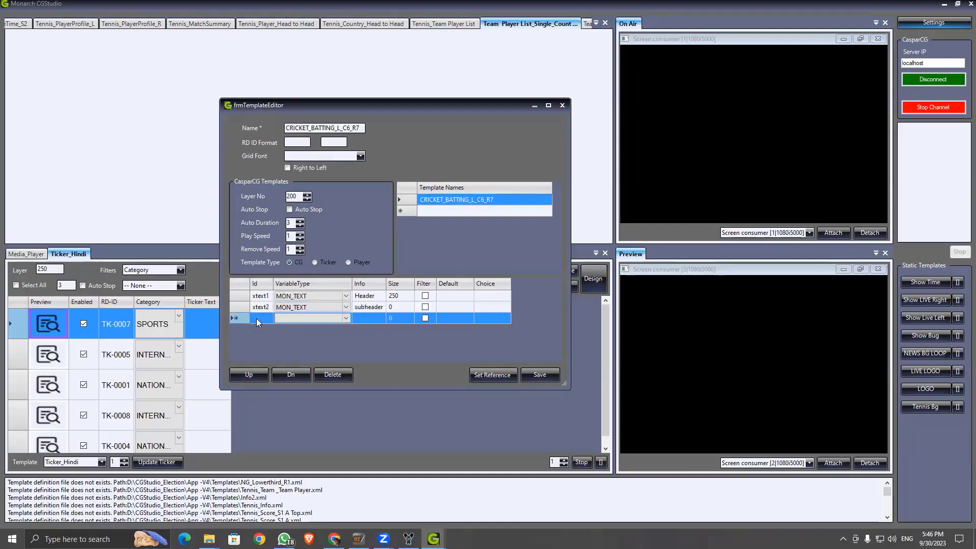
Step: Add variable rows ximg1 and ximg2, leaving their type unset
type("ximg1")
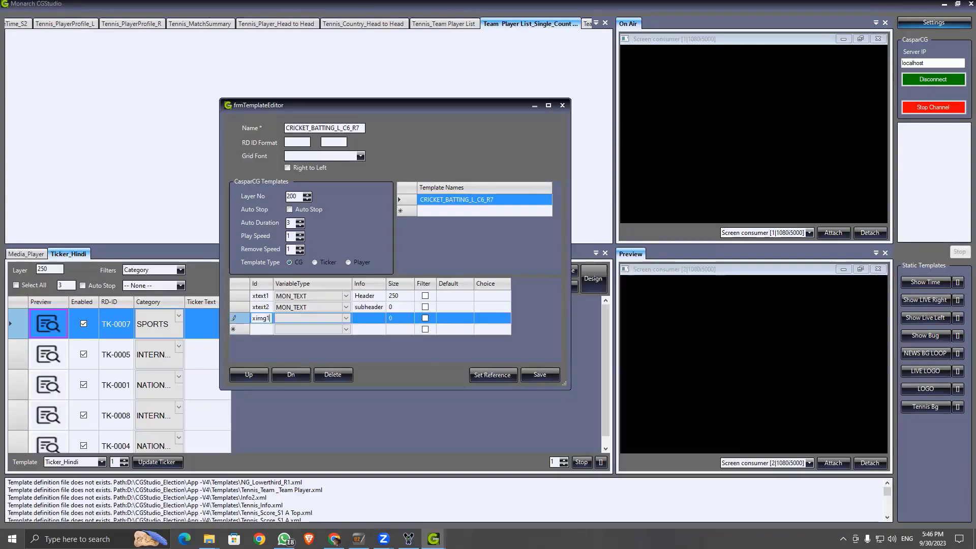
left_click(259, 331)
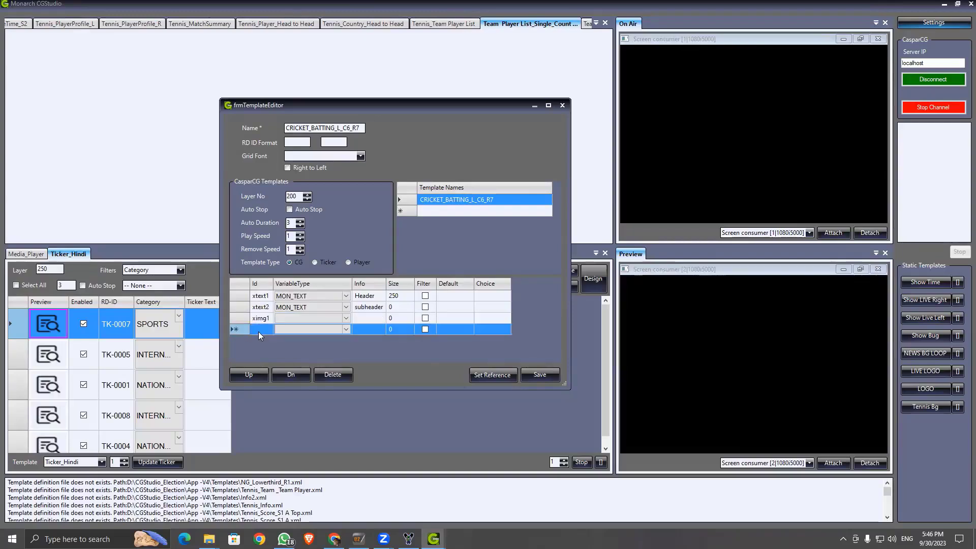
left_click(260, 330)
type("xim")
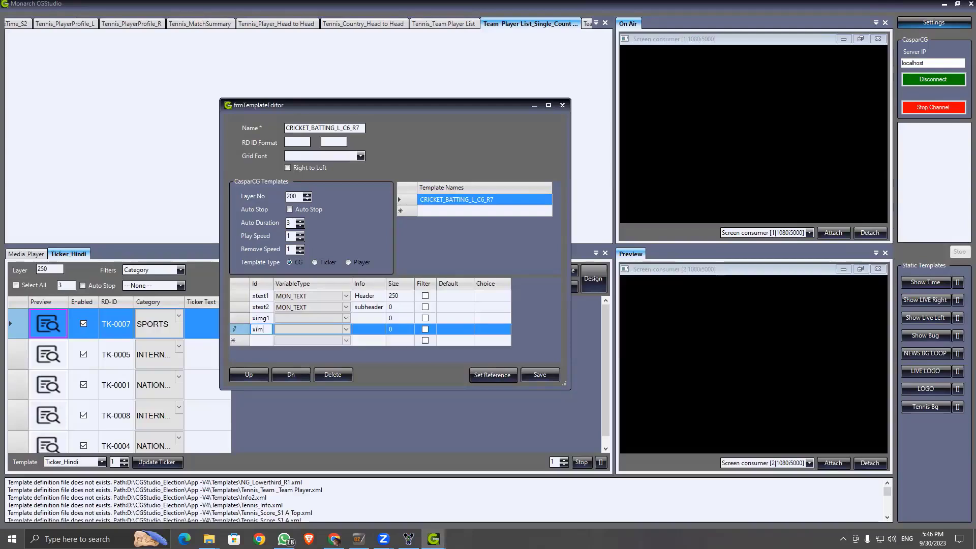
type("g2")
left_click(263, 341)
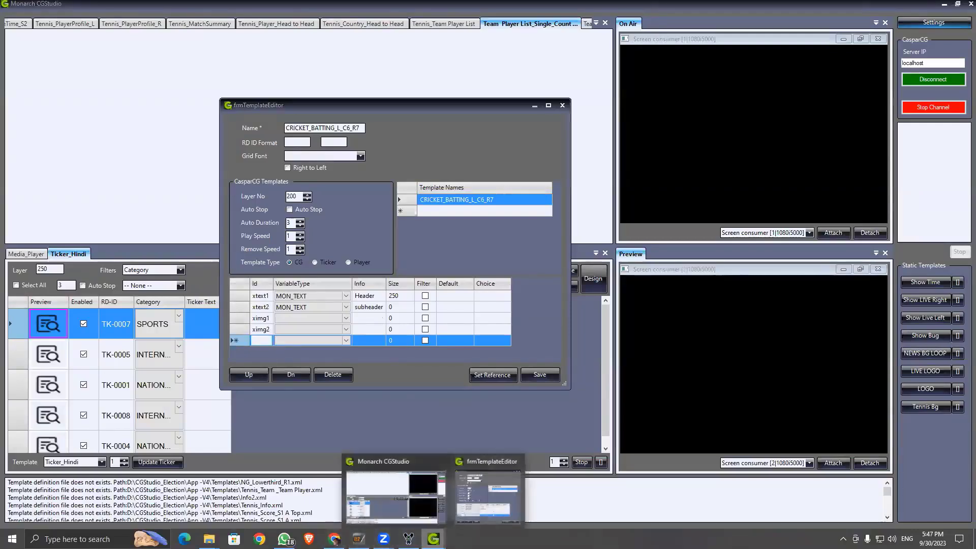
left_click(334, 539)
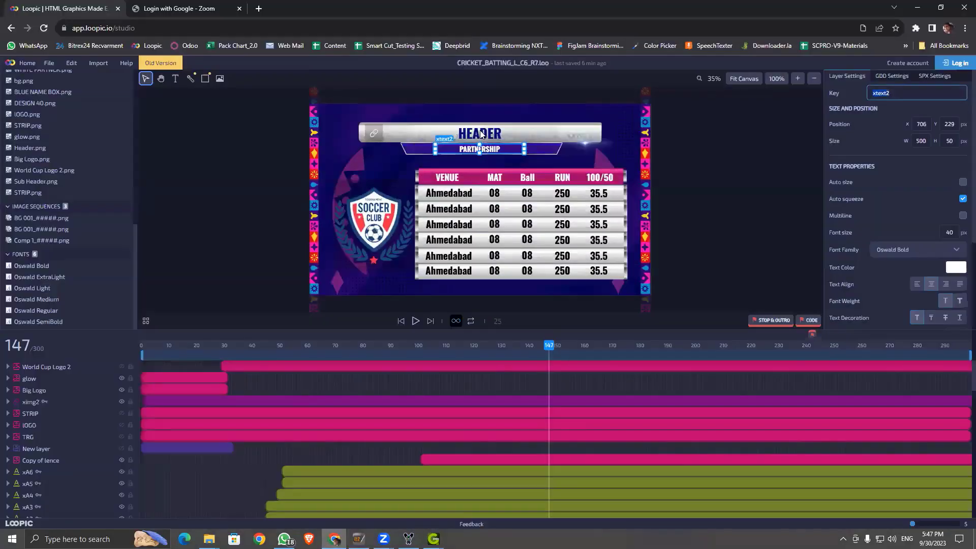
Step: Inspect the VENUE, MAT, Ball and RUN heading keys and enter xA1 on VENUE
left_click(444, 181)
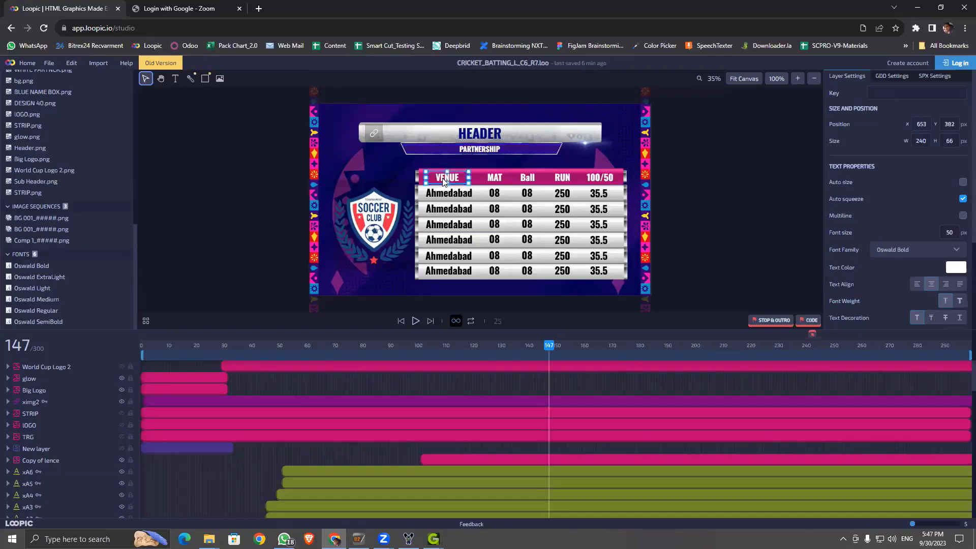
left_click(494, 180)
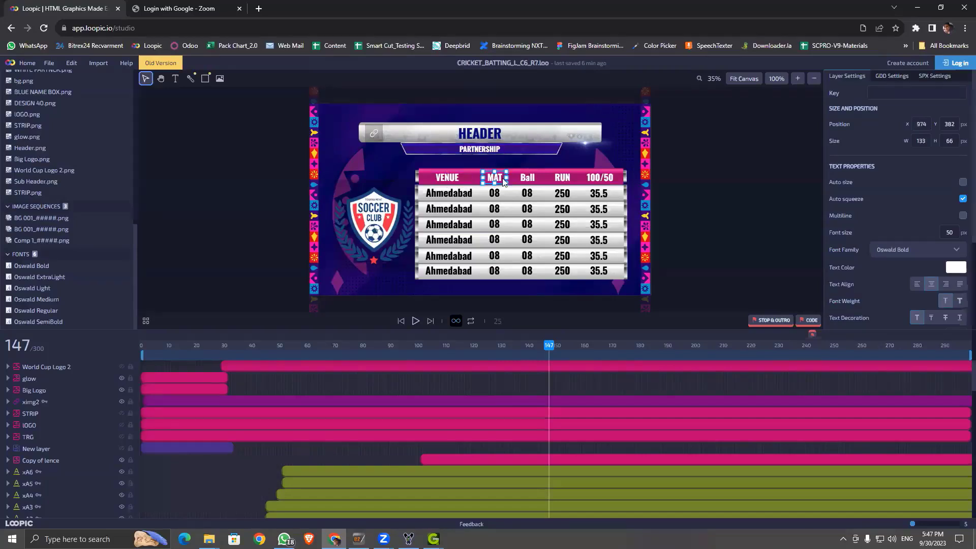
left_click(522, 179)
left_click(569, 180)
left_click(460, 177)
left_click(877, 93)
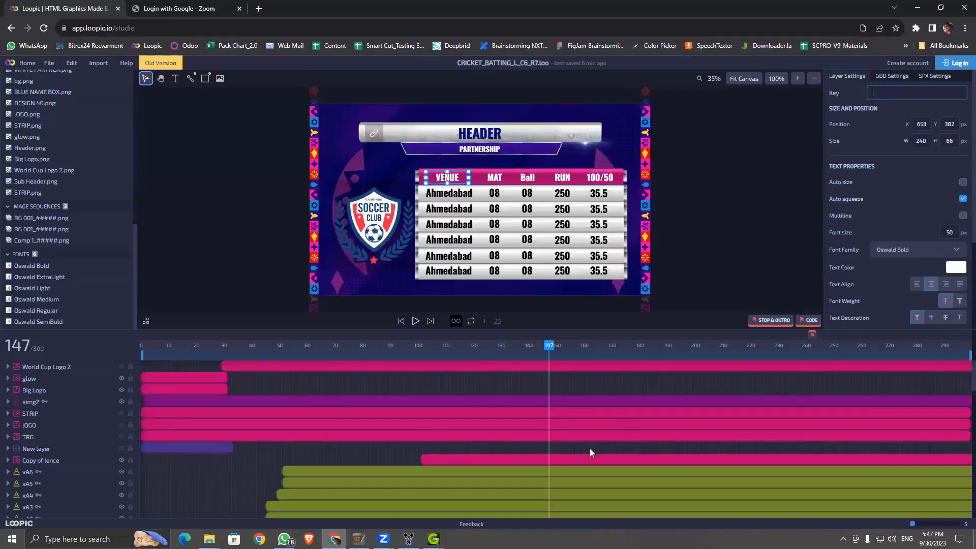
type("xA1")
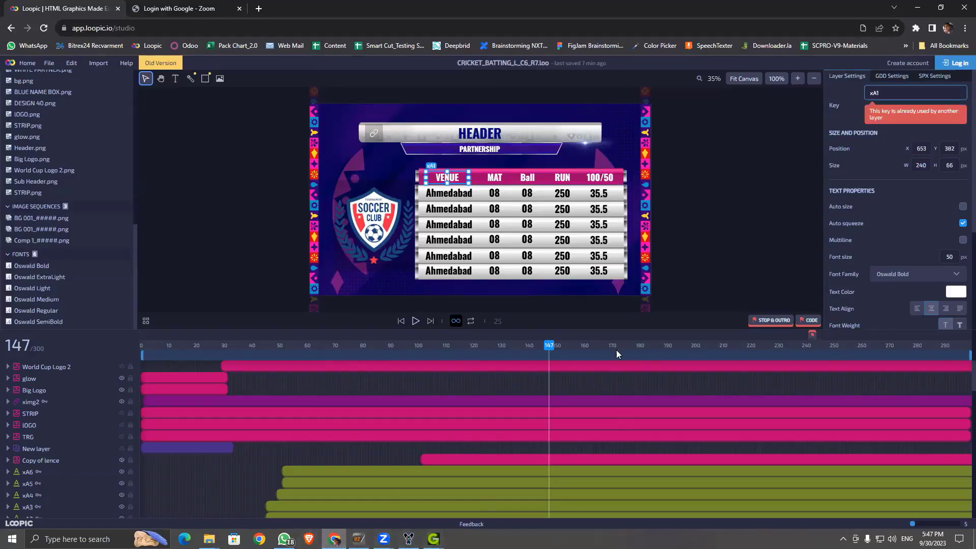
left_click(775, 214)
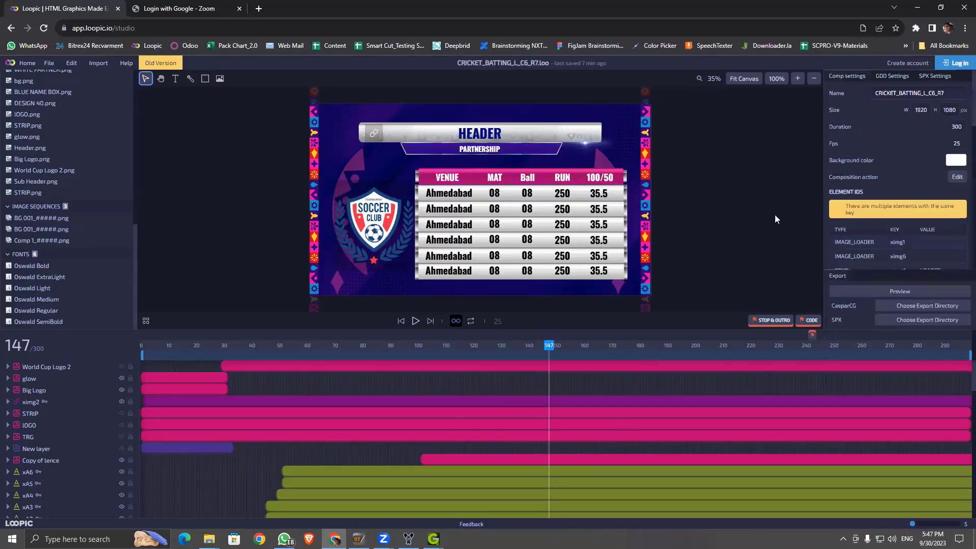
Step: Compare the first Ahmedabad cell's key with the VENUE, MAT, Ball, RUN and 100/50 heading keys
left_click(460, 196)
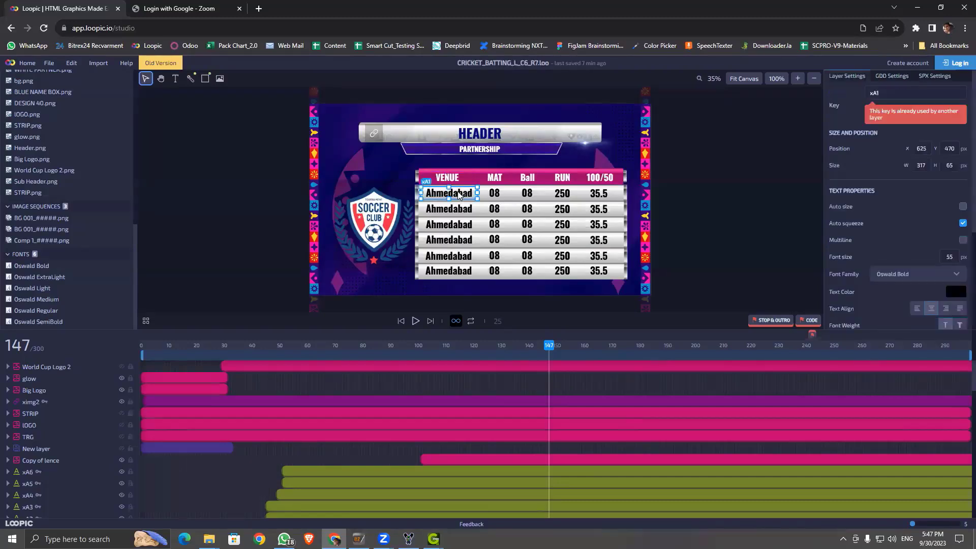
left_click(454, 180)
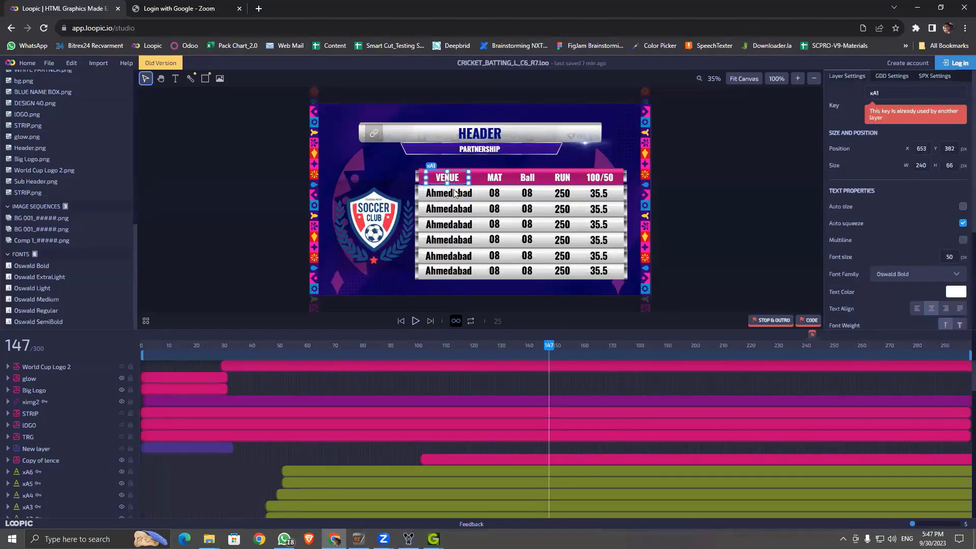
left_click(496, 178)
left_click(525, 179)
left_click(562, 178)
left_click(600, 178)
left_click(451, 179)
Step: Clear the duplicate xA1 key from the VENUE header layer
double_click(884, 95)
left_click(465, 196)
double_click(897, 92)
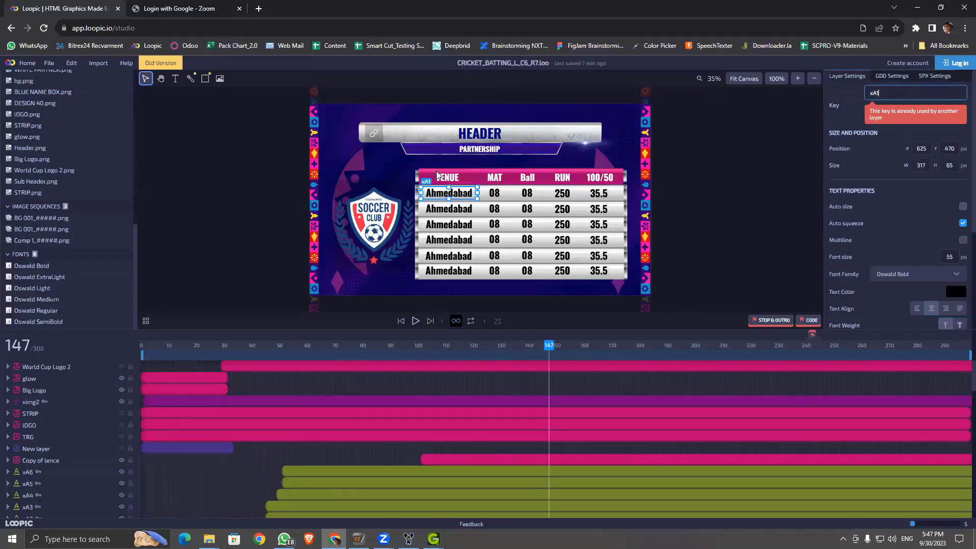
left_click(452, 178)
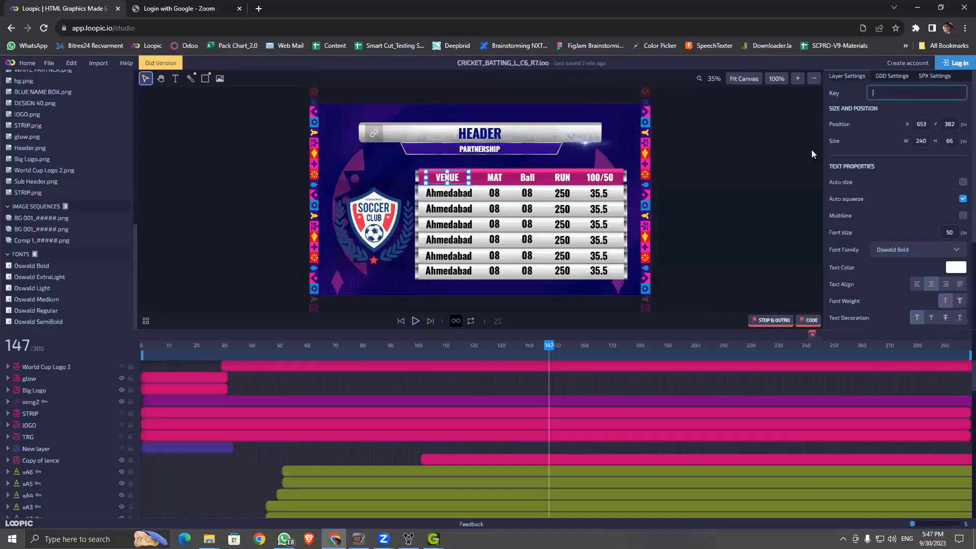
left_click(738, 172)
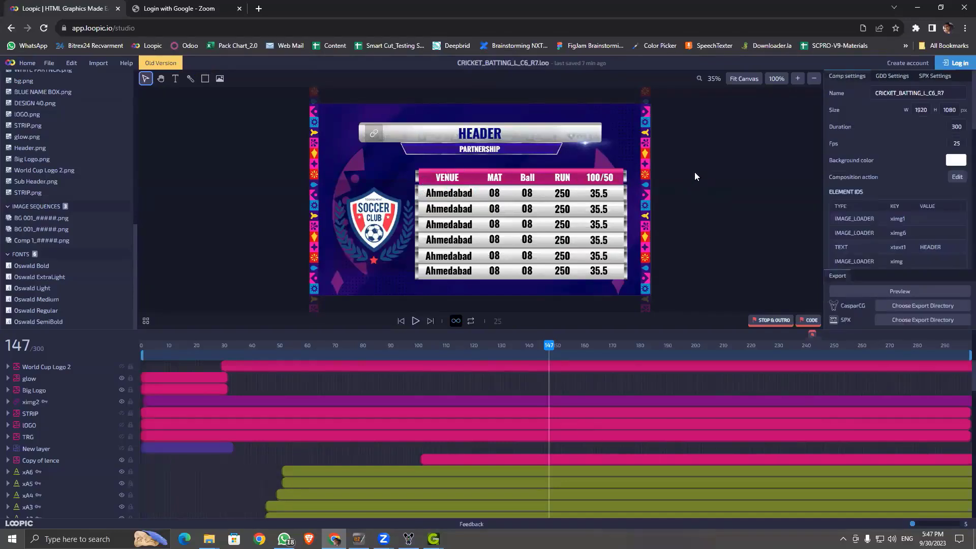
left_click(453, 179)
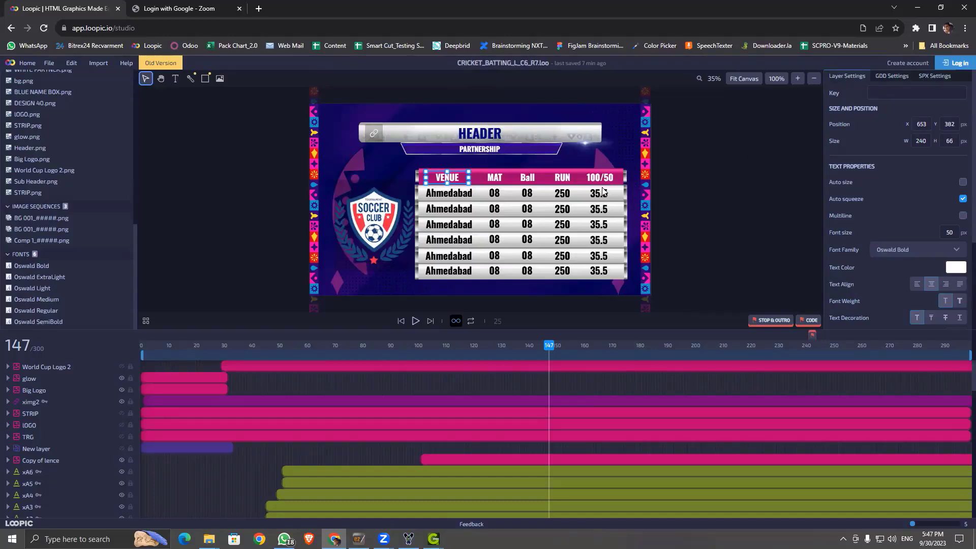
Step: Verify the Ahmedabad rows keep keys xA1 through xA6
left_click(465, 195)
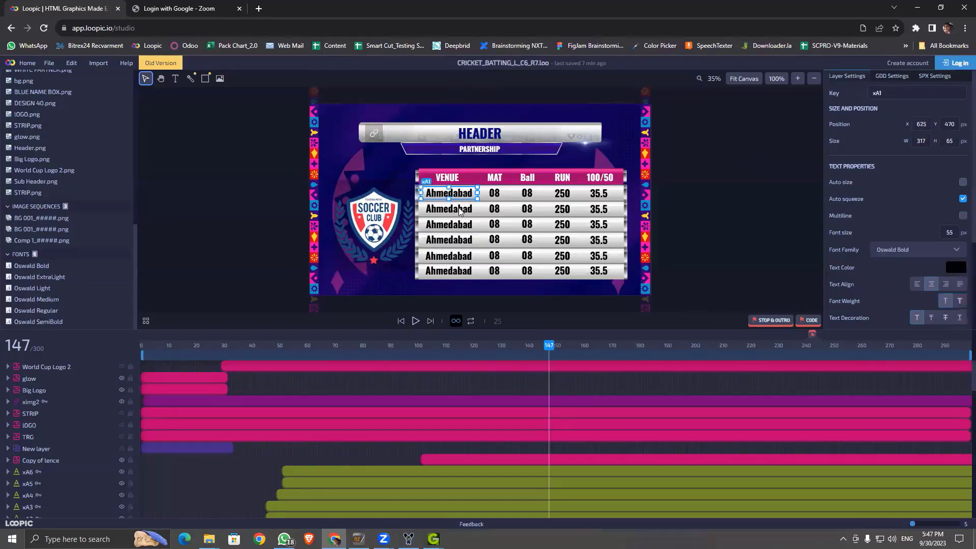
left_click(455, 227)
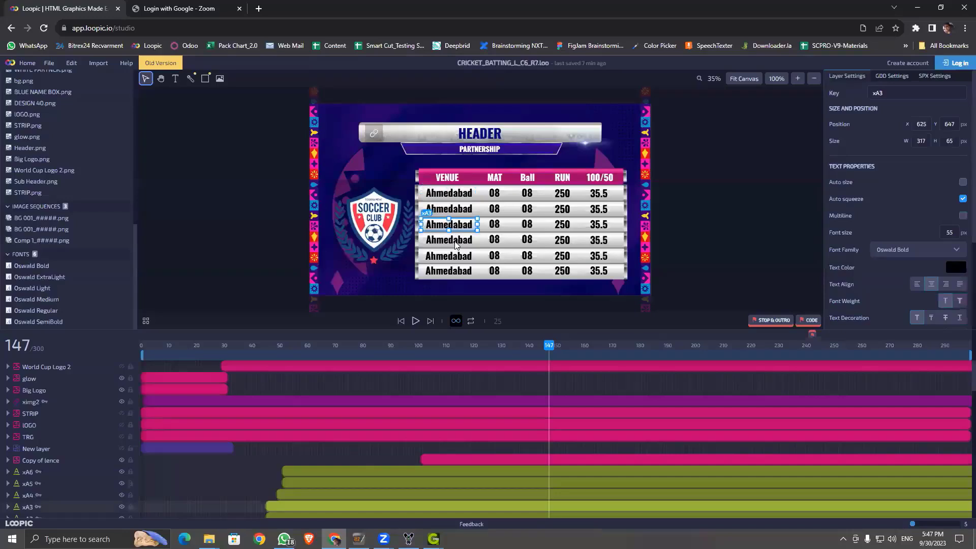
left_click(457, 243)
left_click(457, 258)
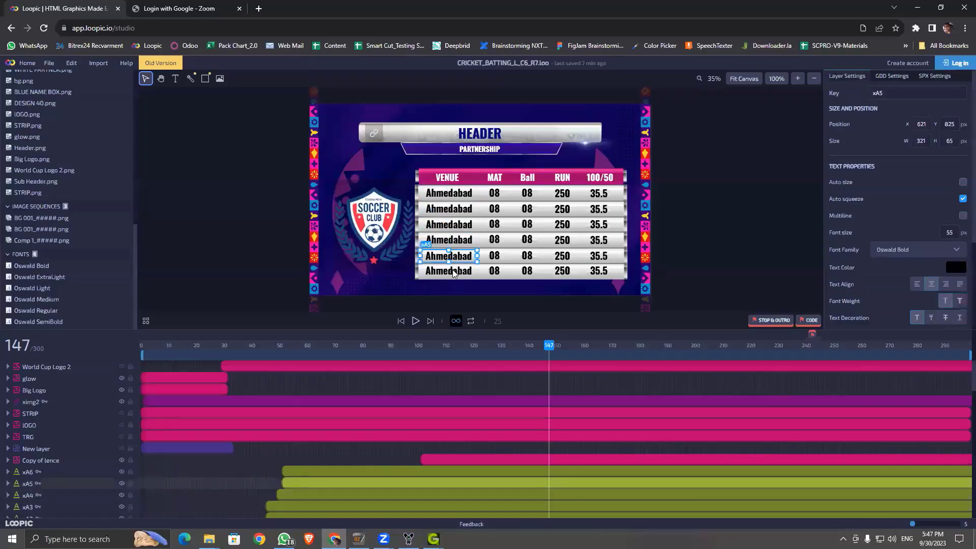
left_click(452, 269)
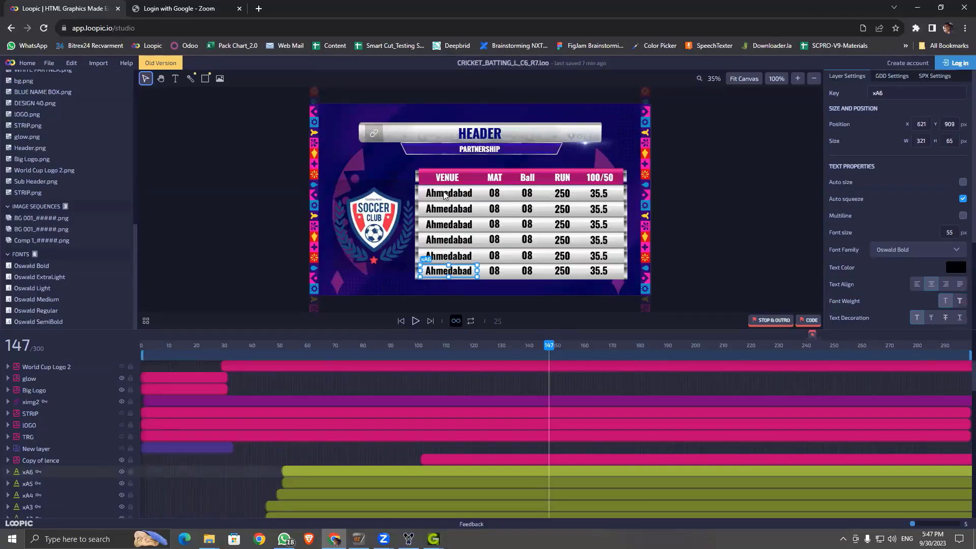
left_click(917, 7)
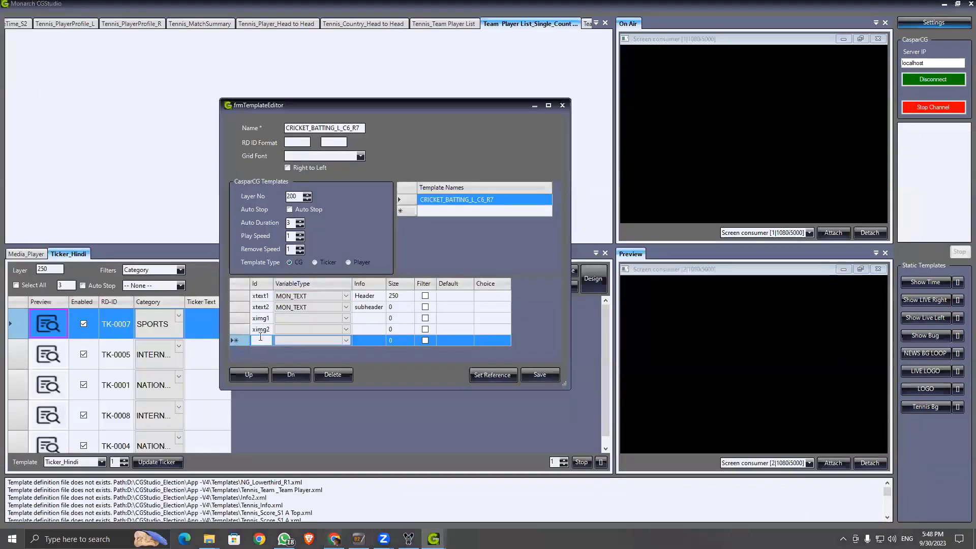
Step: Add Id xtabale and set ximg1 and ximg2 to MON_IMAGE and xtabale to MON_TABLE
type("xtab")
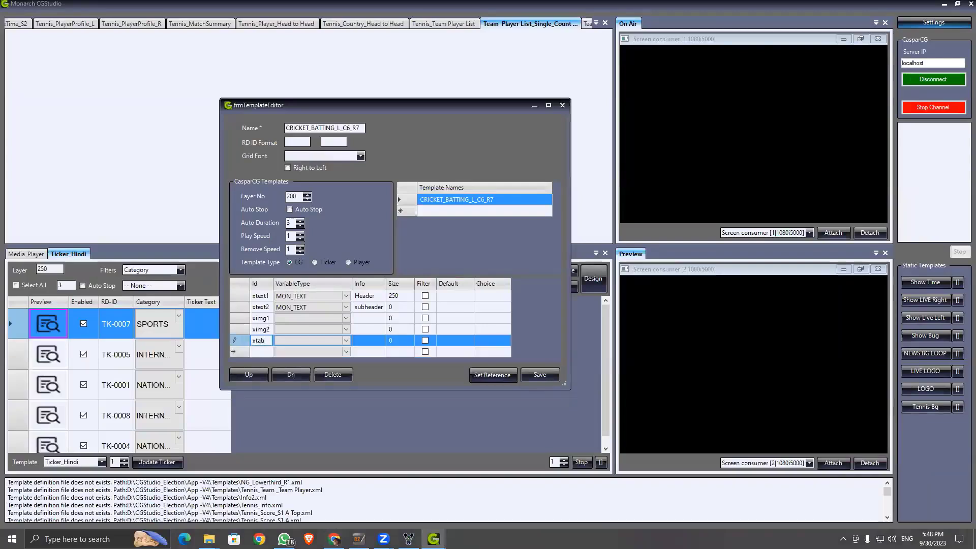
type("ale")
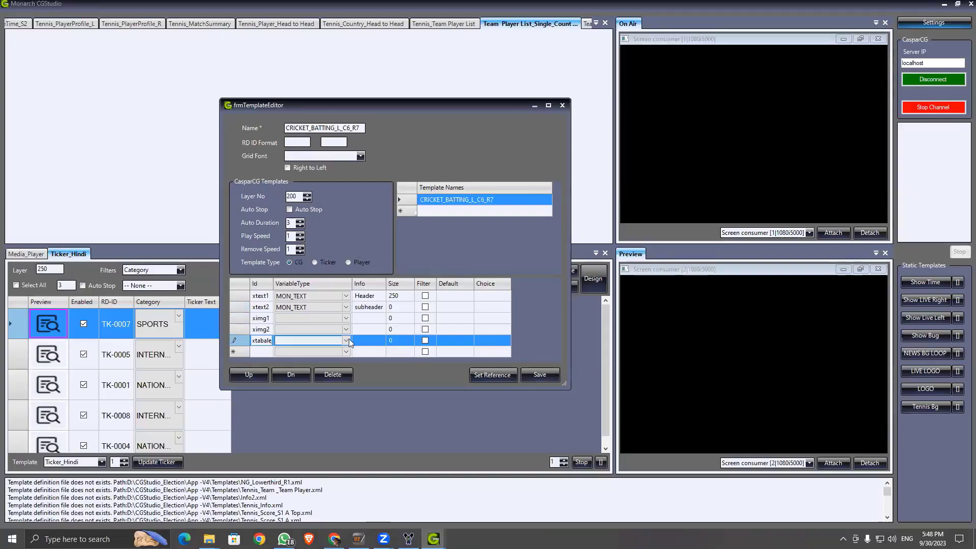
left_click(347, 320)
left_click(348, 321)
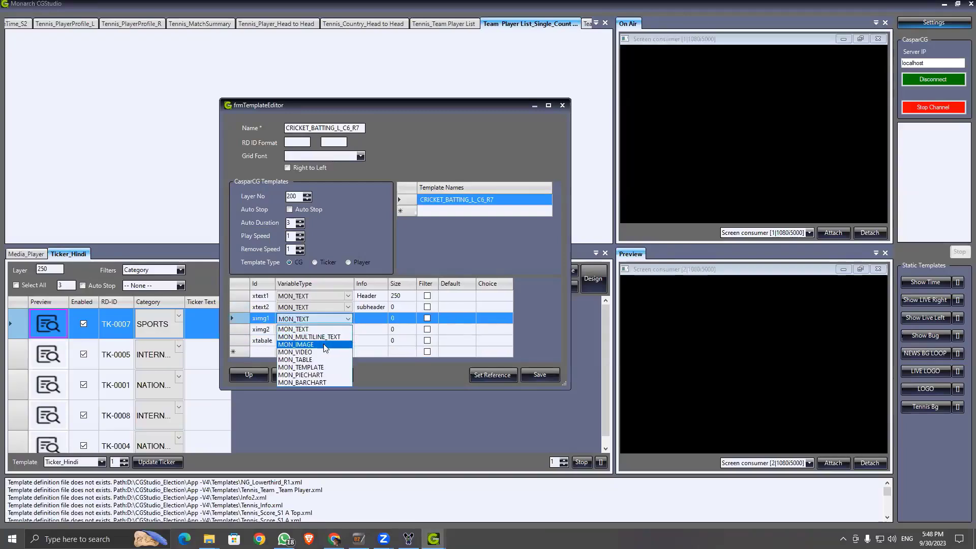
left_click(323, 345)
left_click(348, 330)
left_click(348, 330)
left_click(355, 342)
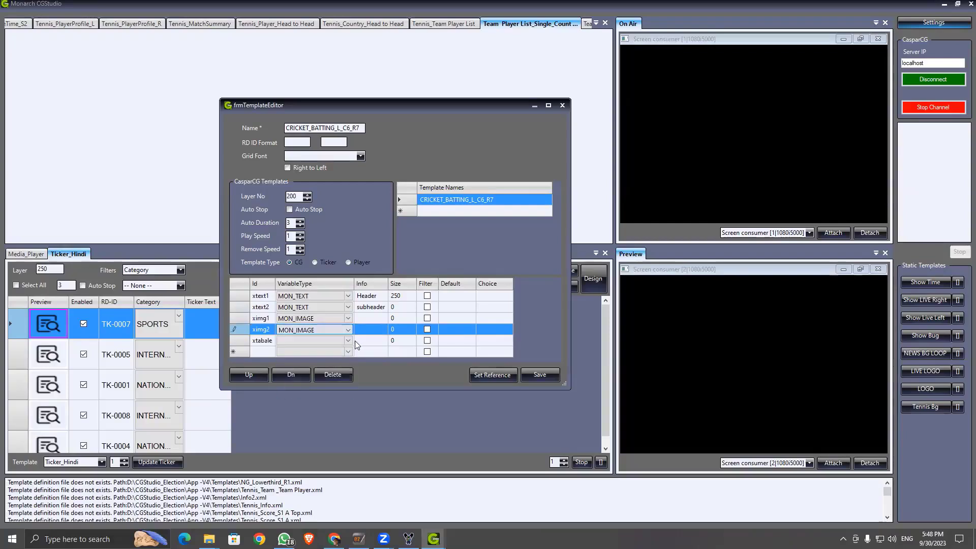
left_click(349, 341)
left_click(347, 339)
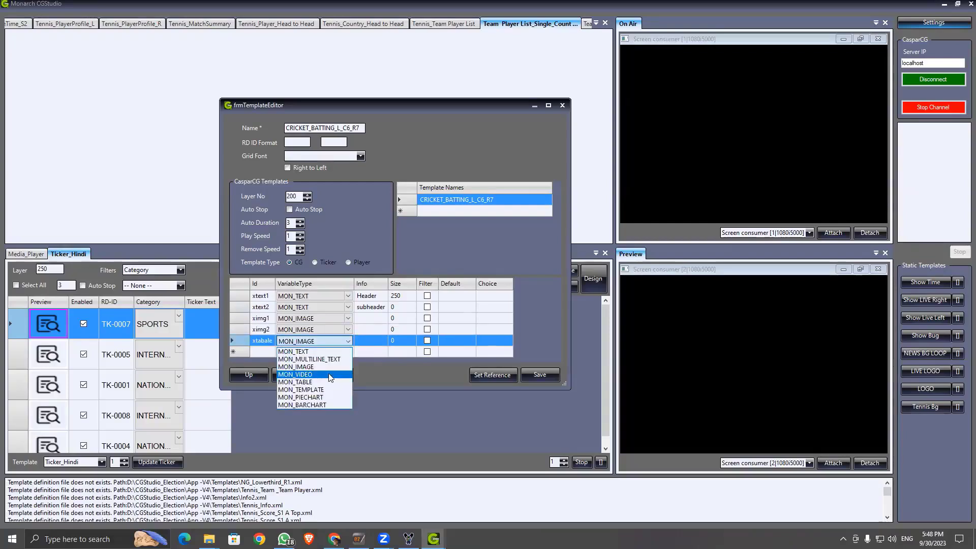
left_click(326, 383)
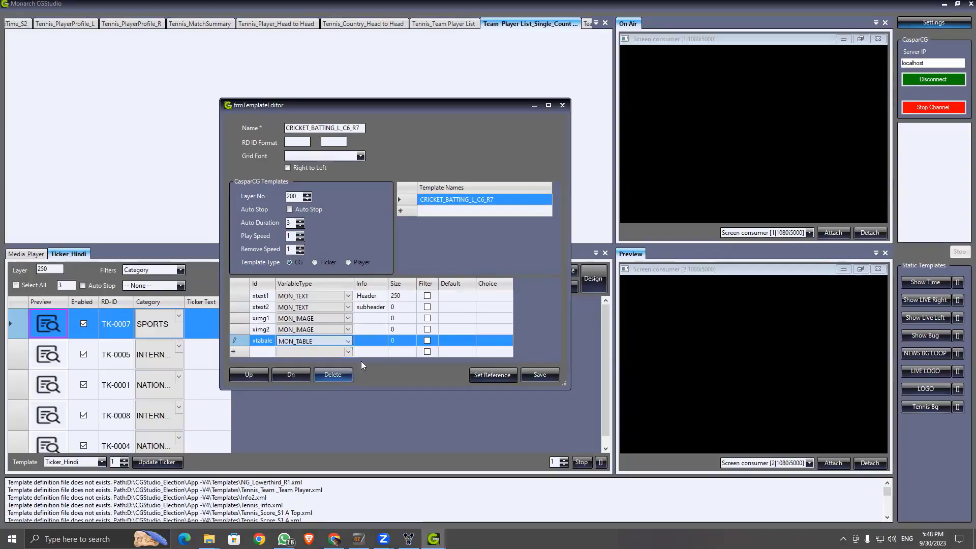
Step: Give ximg1, ximg2 and xtabale the Info 'logo', 'Player Photo' and 'Table', then save
left_click(366, 317)
left_click(366, 316)
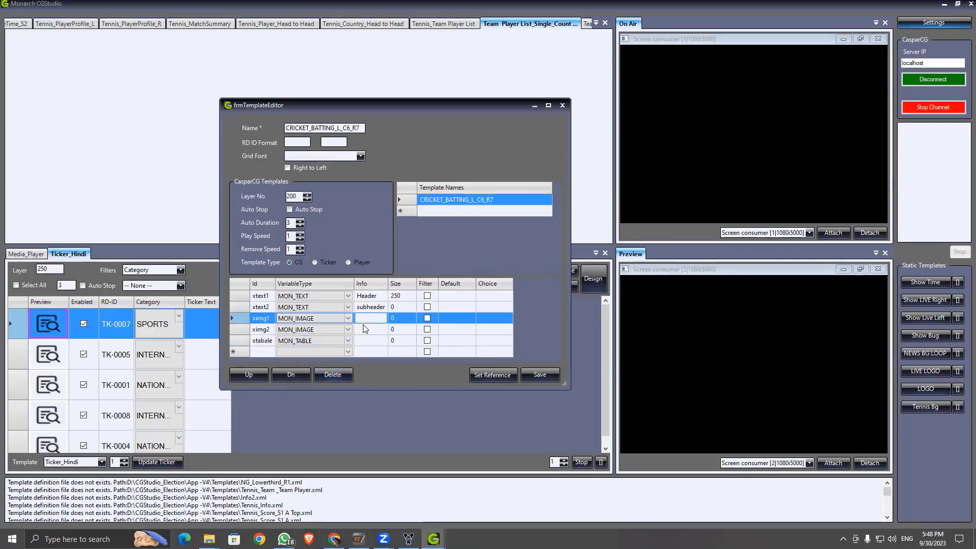
type("logo")
left_click(372, 331)
left_click(371, 330)
type("Photo")
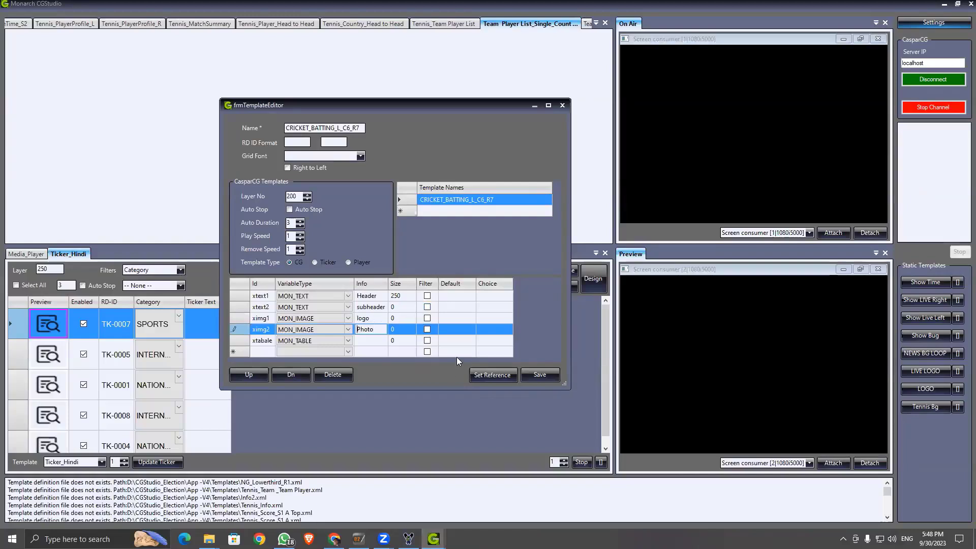
type("Player")
left_click(370, 339)
left_click(370, 338)
type("Table")
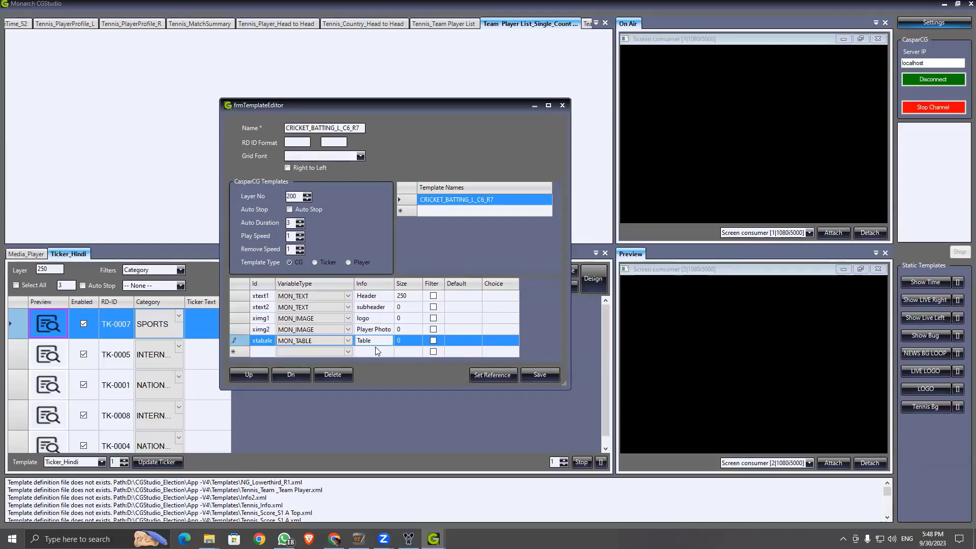
key("Return")
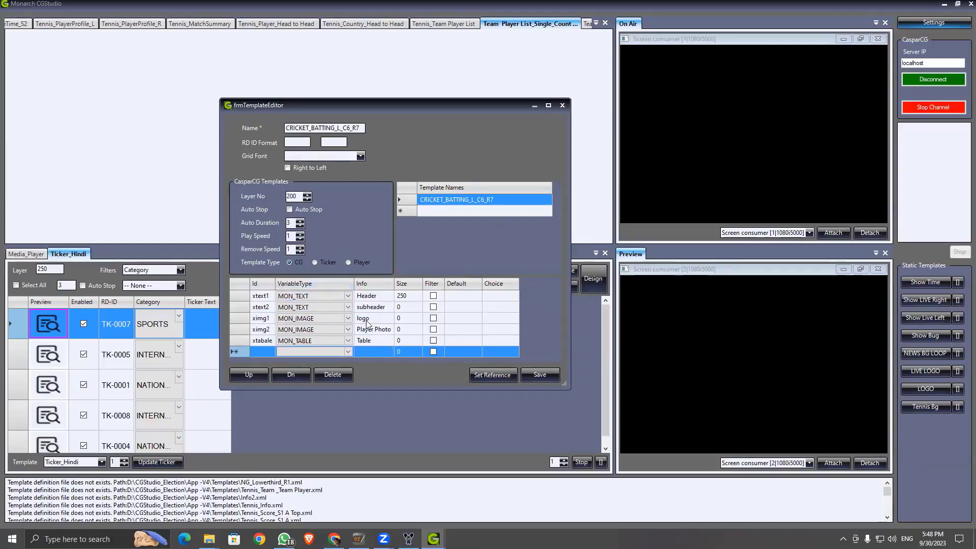
left_click(539, 377)
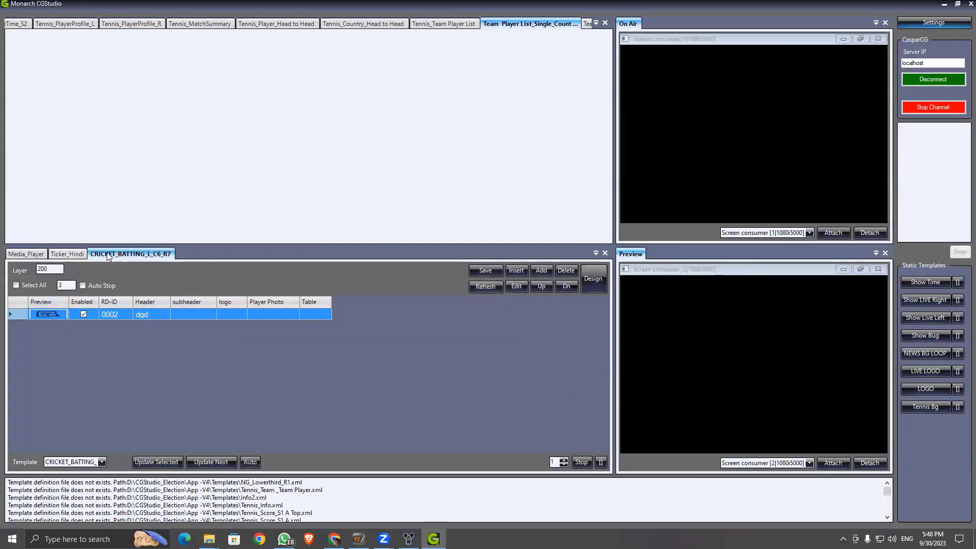
Step: Dock the CRICKET_BATTING_L_C6_R7 rundown in the upper panel and review its template design
left_click_drag(91, 254, 312, 132)
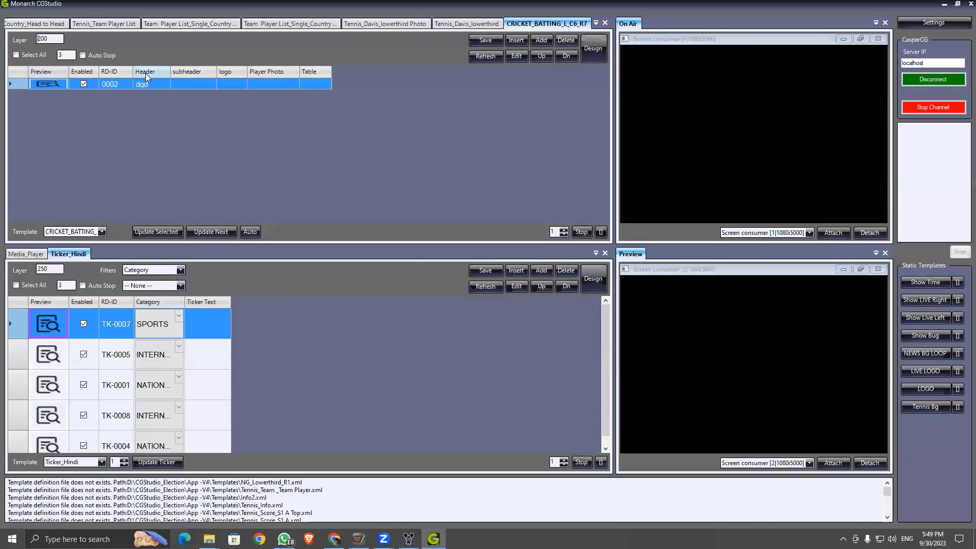
left_click(586, 54)
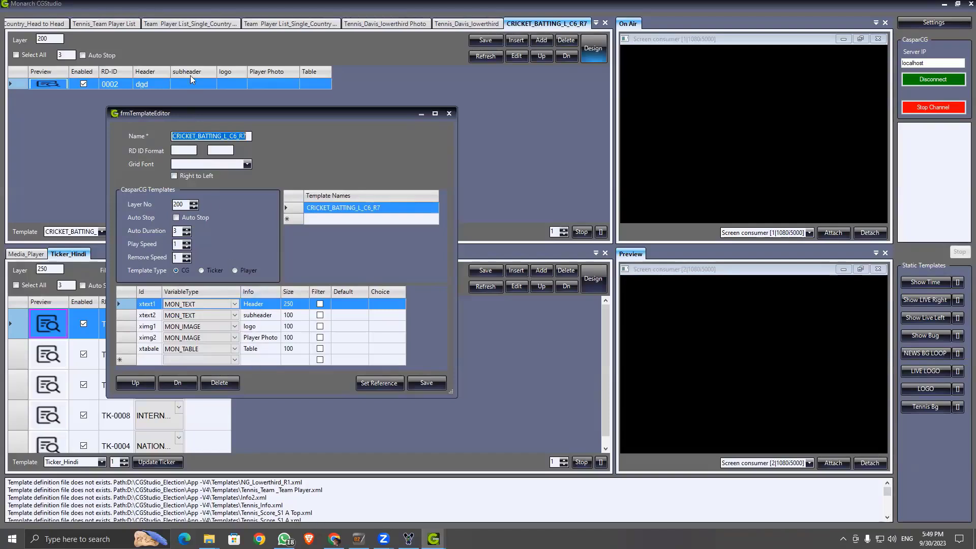
left_click(448, 113)
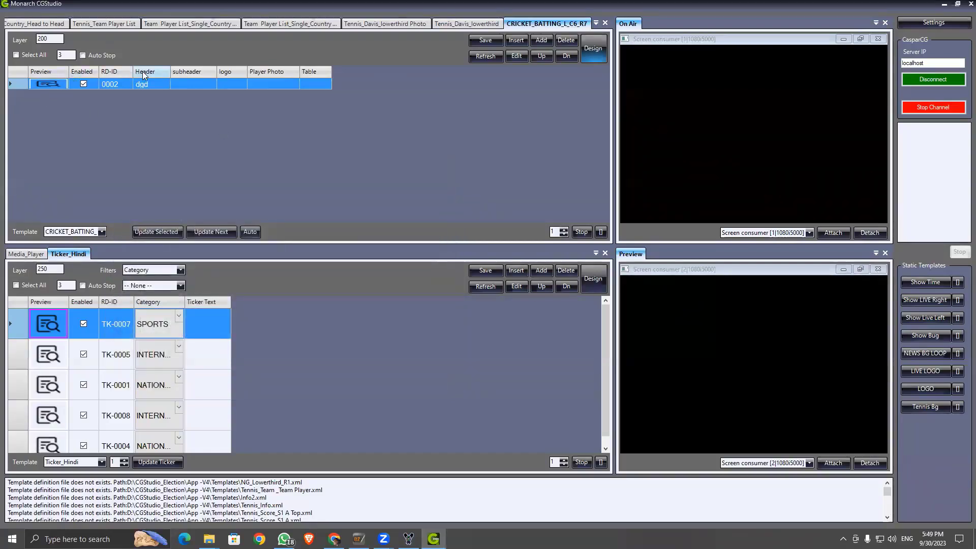
Step: Add rundown row 0002 and open its entry form, moved up and left
left_click(541, 41)
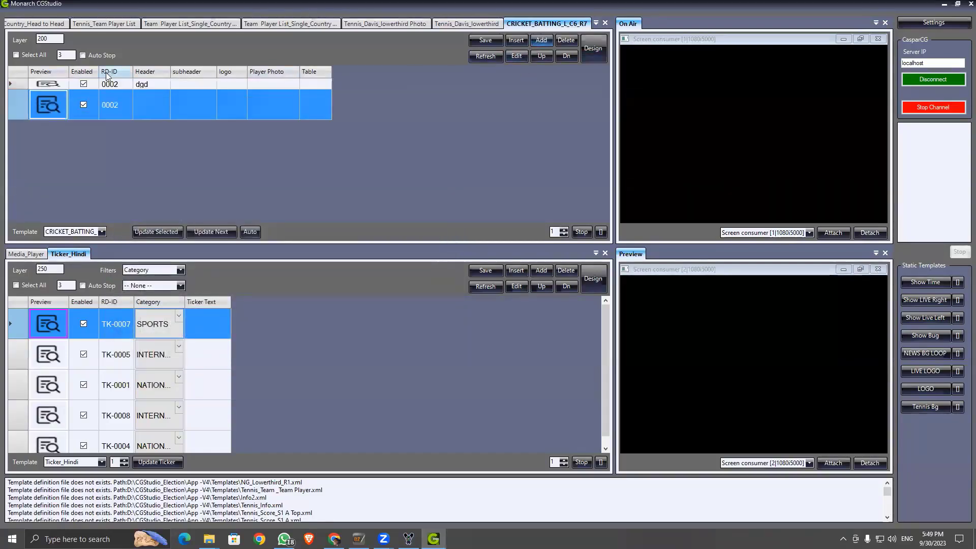
double_click(141, 112)
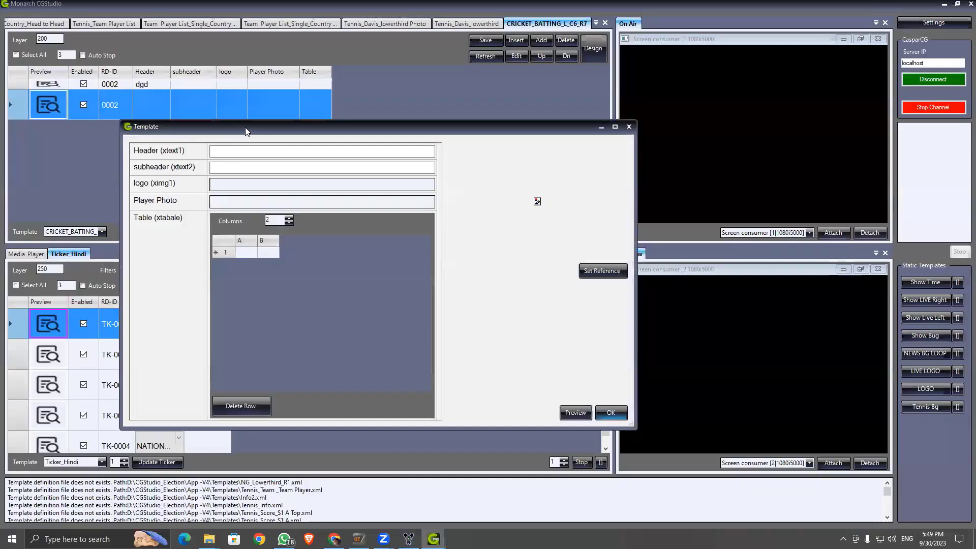
left_click_drag(245, 132, 177, 105)
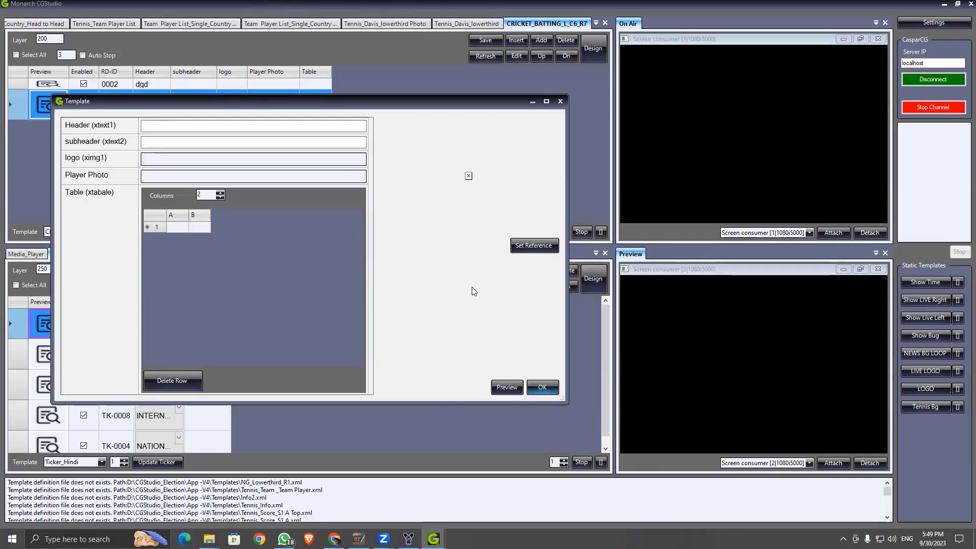
Step: Bring the Loopic scoreboard graphic into view and mark it as a screen capture region
mouse_move(336, 540)
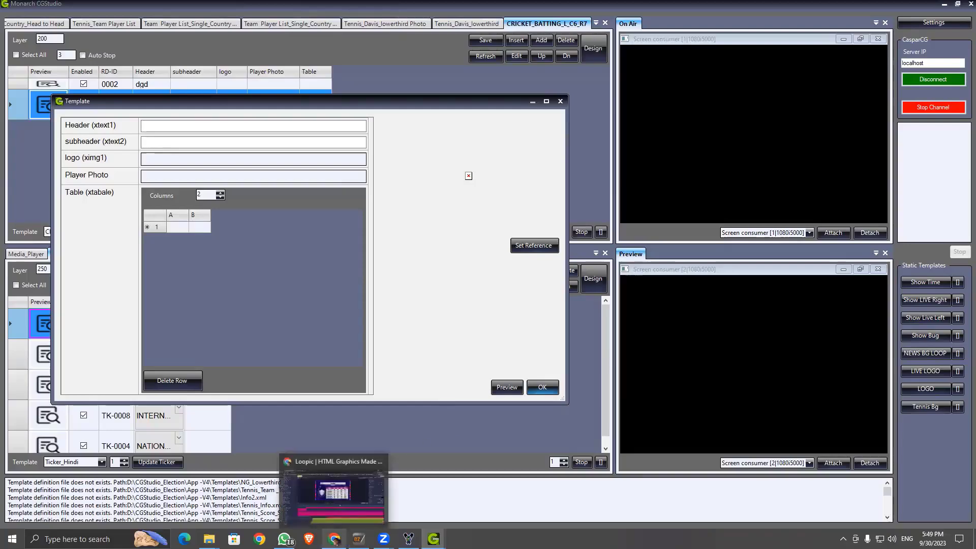
left_click(335, 491)
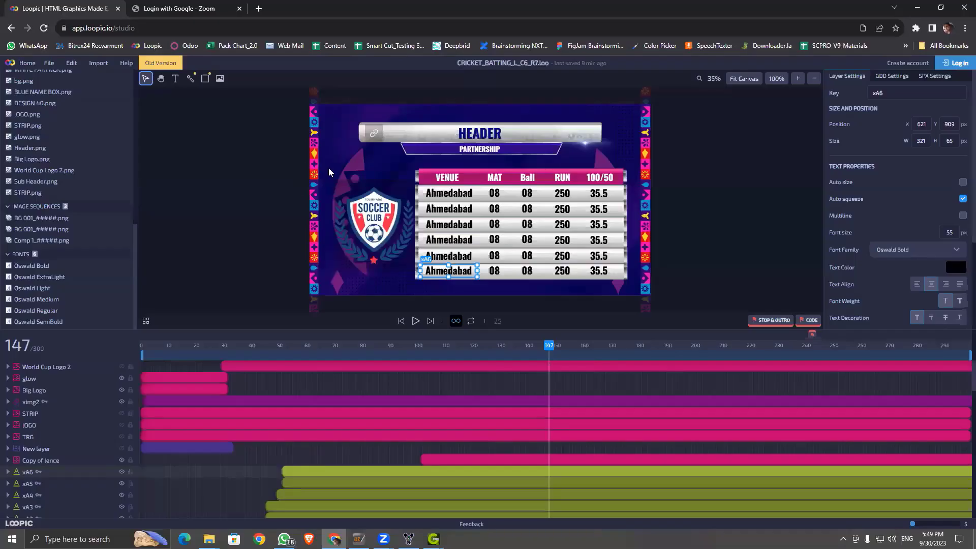
scroll(332, 172, "down", 1)
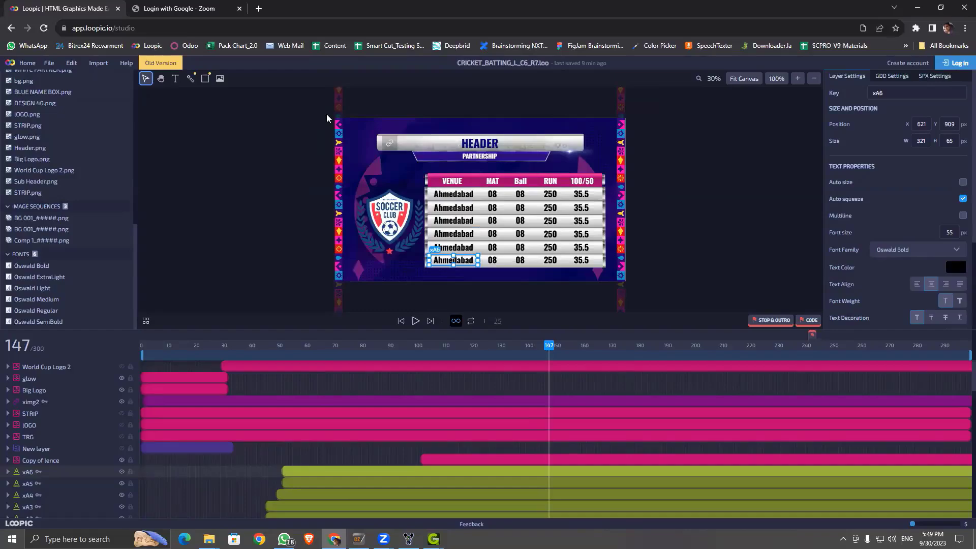
key("super+shift+s")
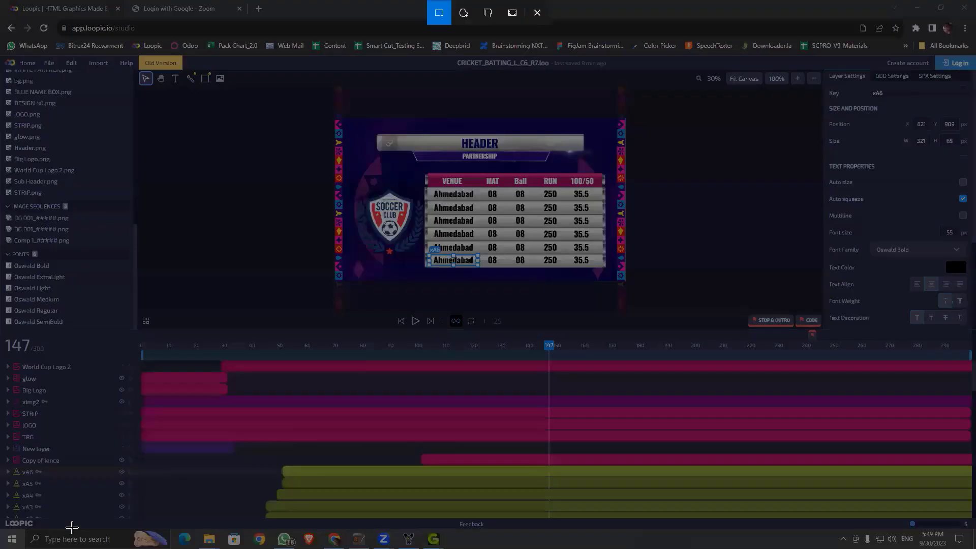
left_click_drag(334, 117, 625, 282)
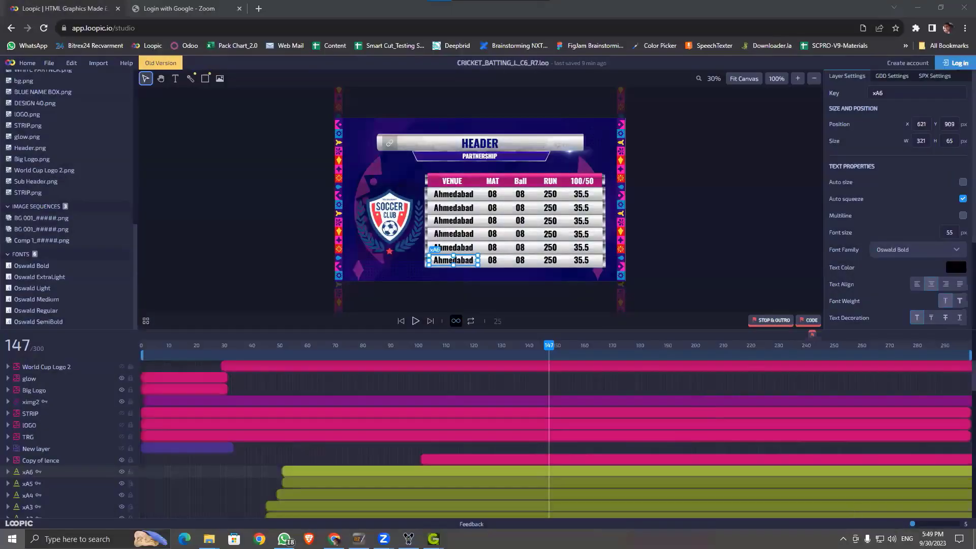
Step: Search the Start menu for Snipping Tool and launch it
key("super")
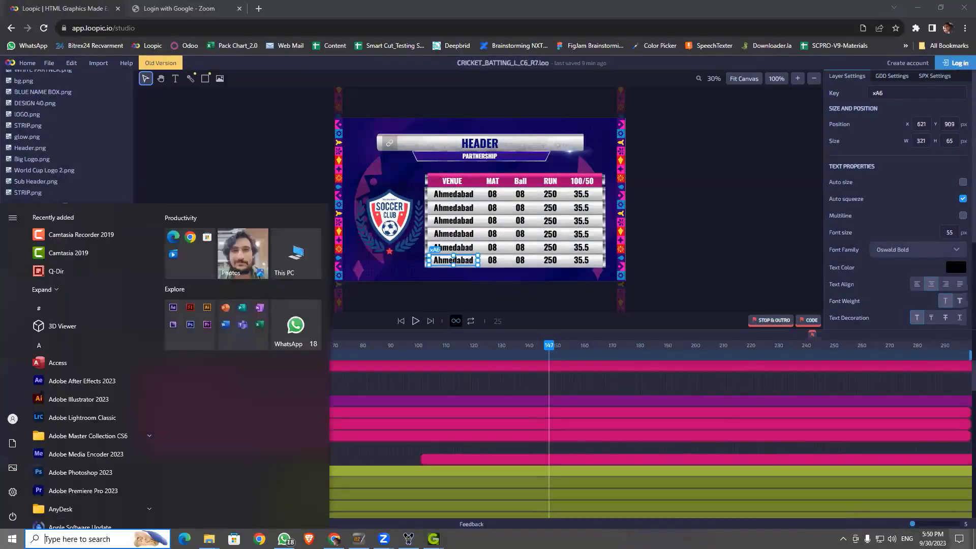
left_click(959, 539)
left_click(960, 539)
left_click(77, 539)
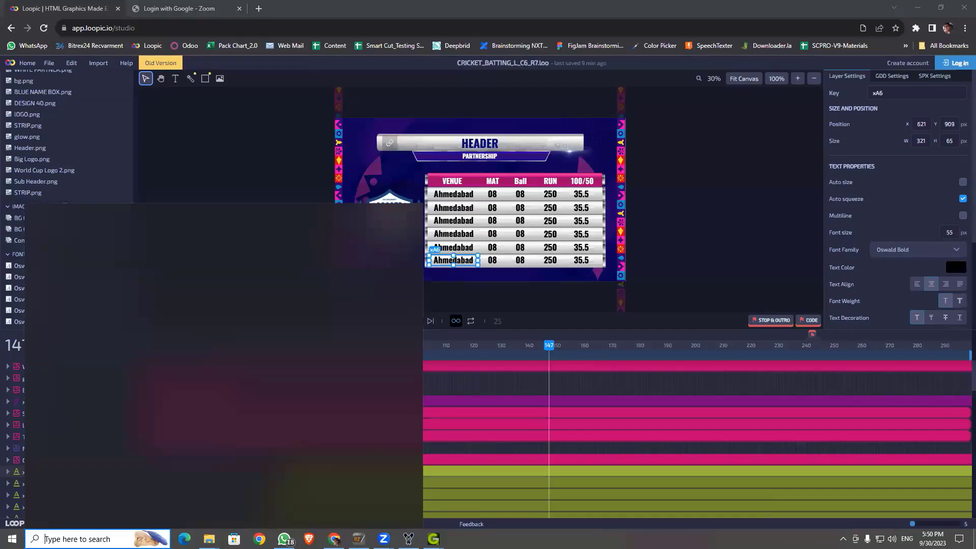
type("sne")
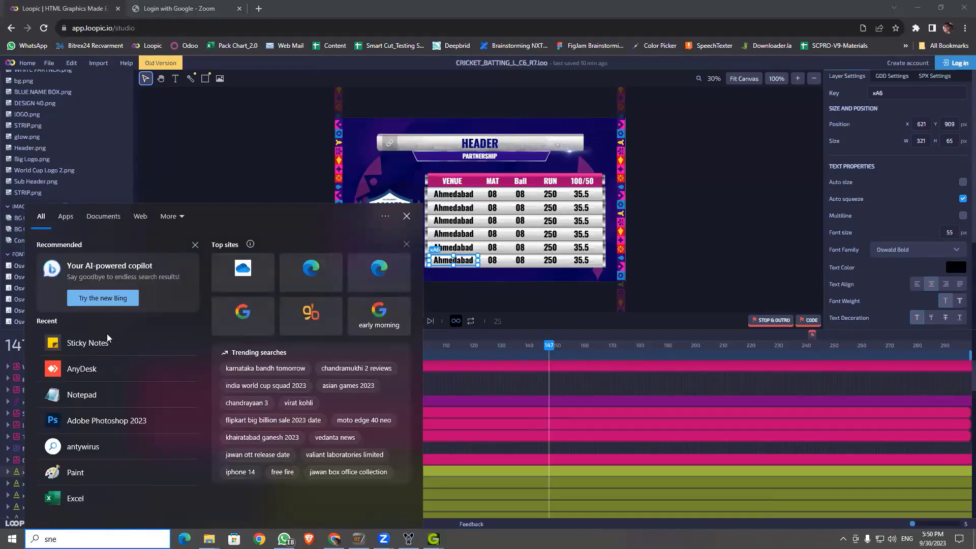
key("Escape")
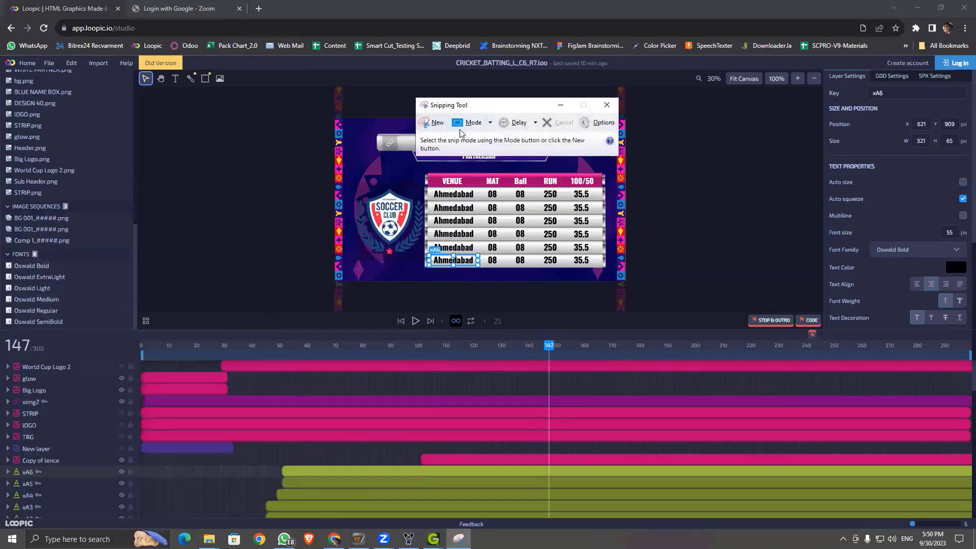
Step: Snip the scoreboard graphic and start saving it as a JPEG
left_click(437, 123)
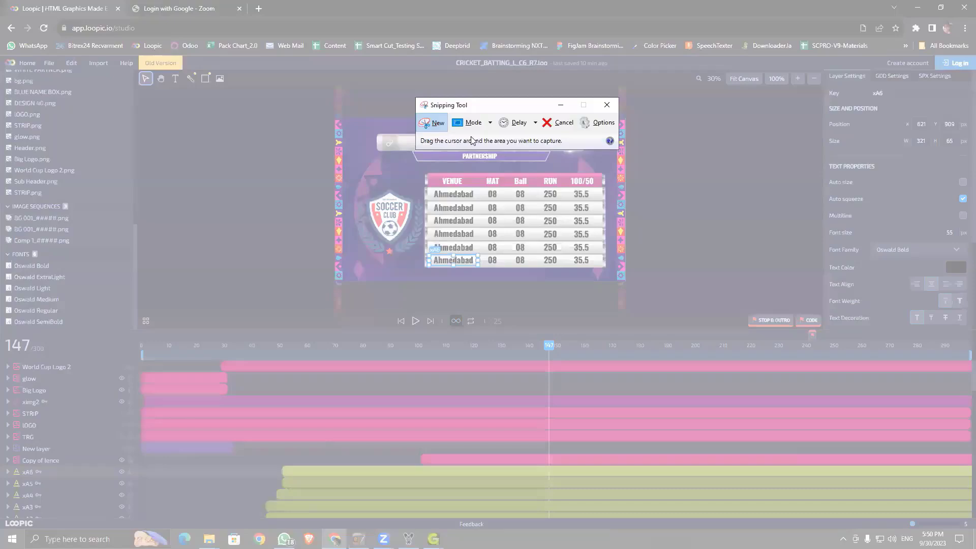
left_click_drag(340, 117, 637, 293)
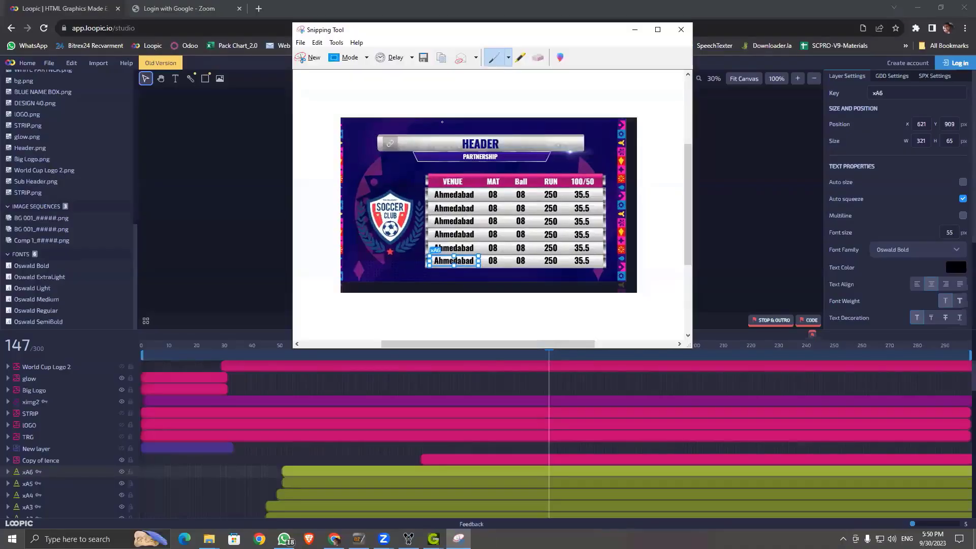
left_click(301, 42)
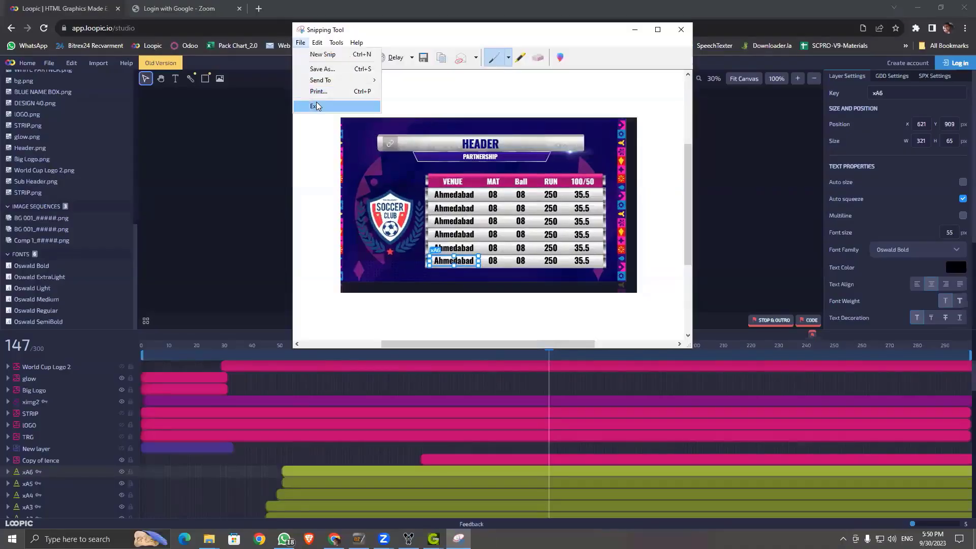
left_click(330, 68)
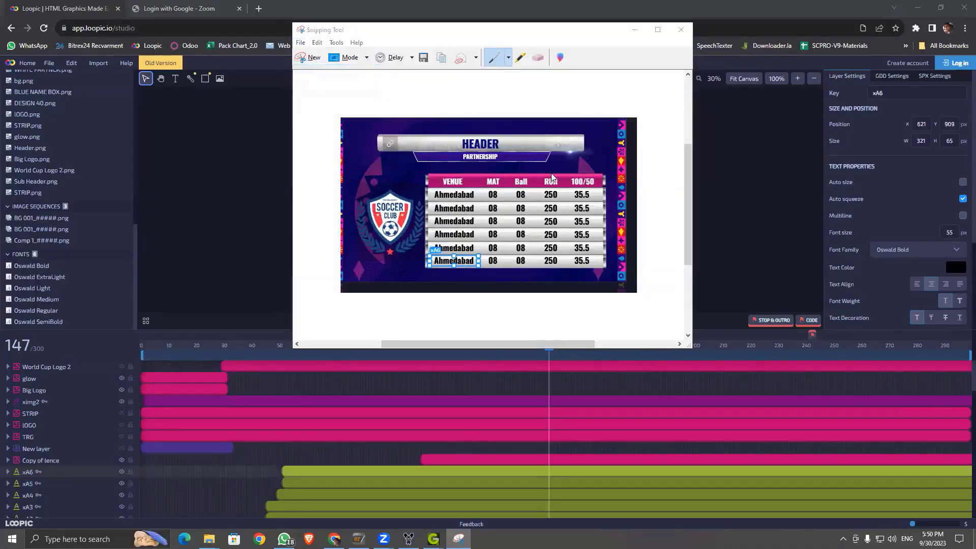
left_click(440, 266)
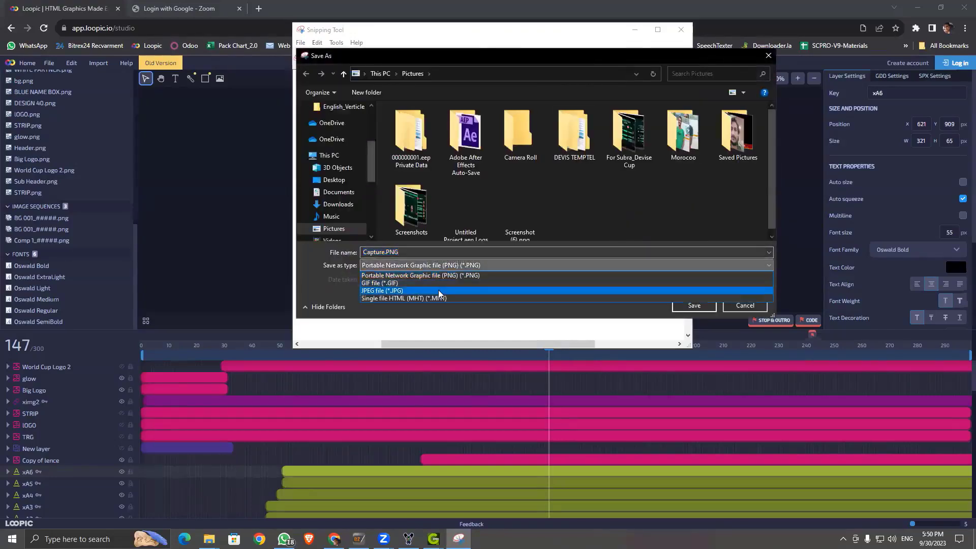
left_click(439, 291)
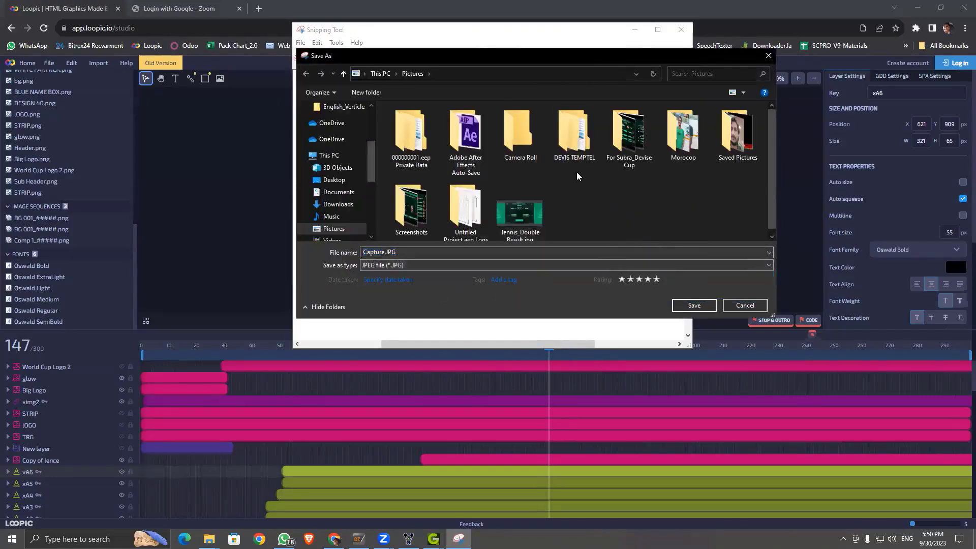
Step: Save the snip as CRICKET_BATTING_L_C6_R7.JPG in Pictures and close Snipping Tool
left_click(386, 254)
left_click_drag(386, 254, 313, 251)
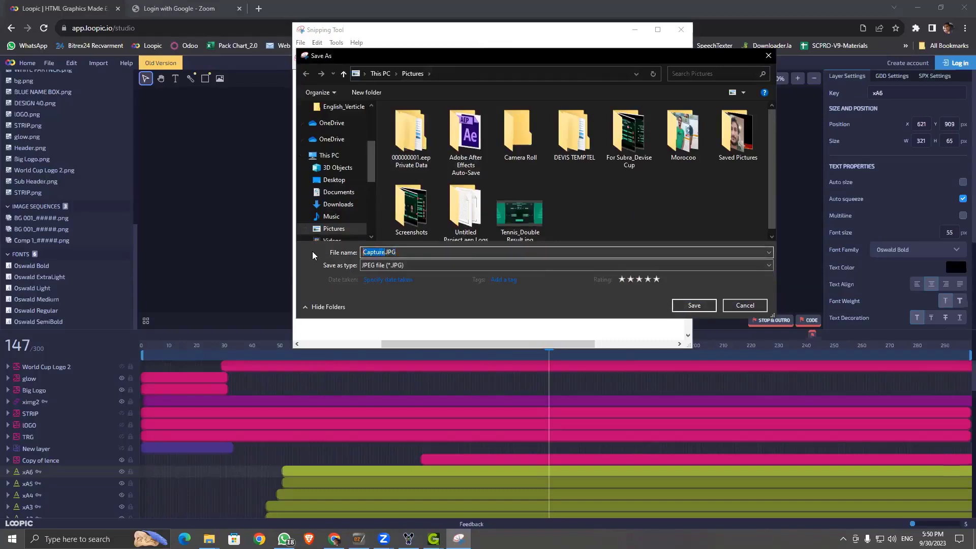
key("super+v")
scroll(462, 347, "down", 5)
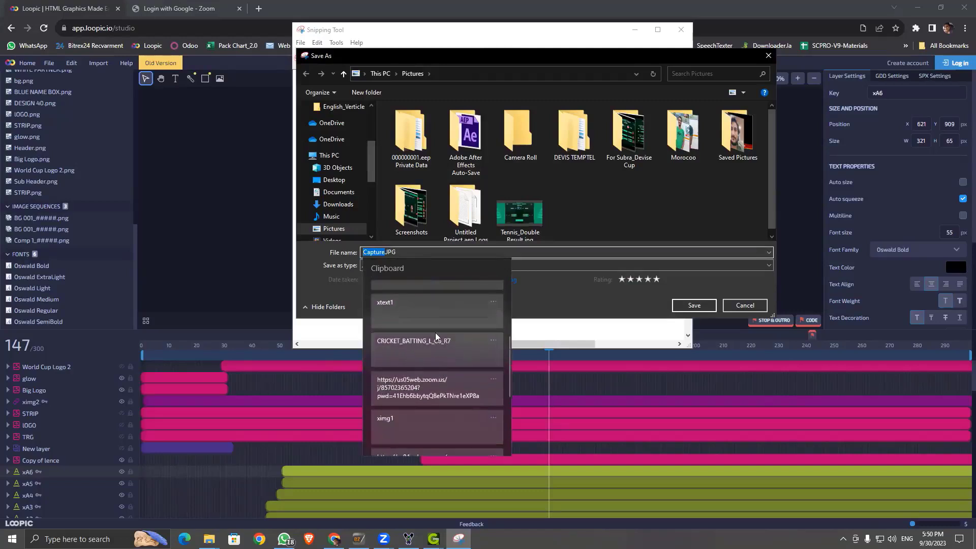
left_click(413, 344)
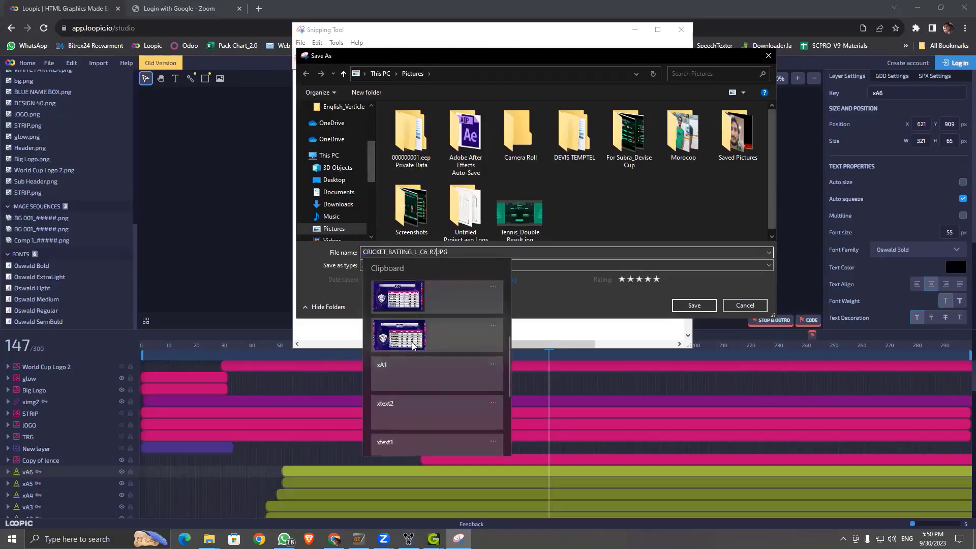
left_click(689, 309)
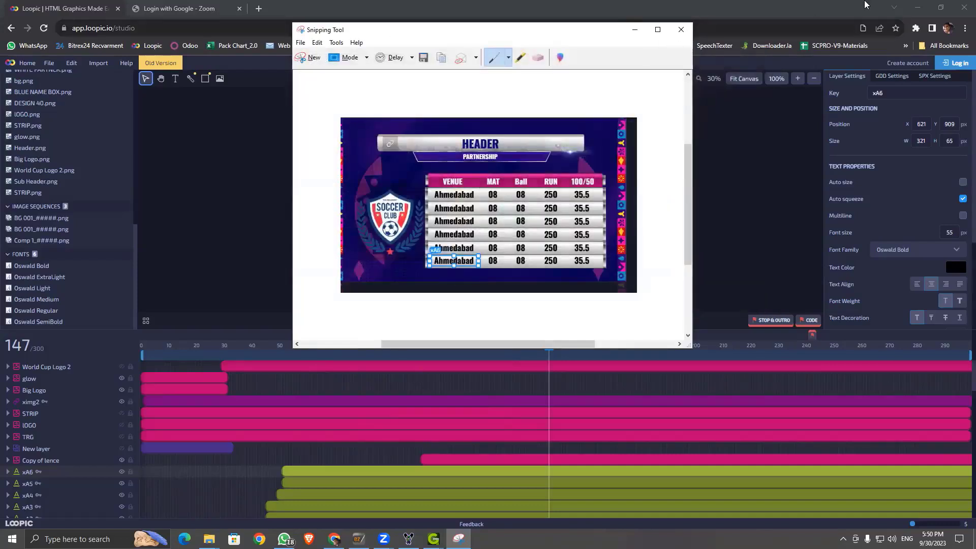
key("alt+F4")
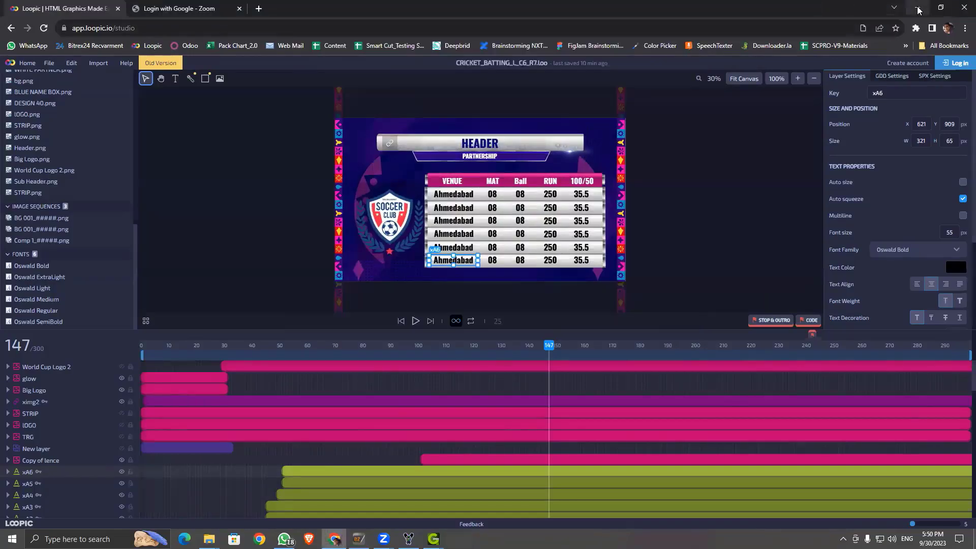
left_click(917, 7)
Step: Set Pictures\CRICKET_BATTING_L_C6_R7.JPG as the template's reference image
left_click(531, 247)
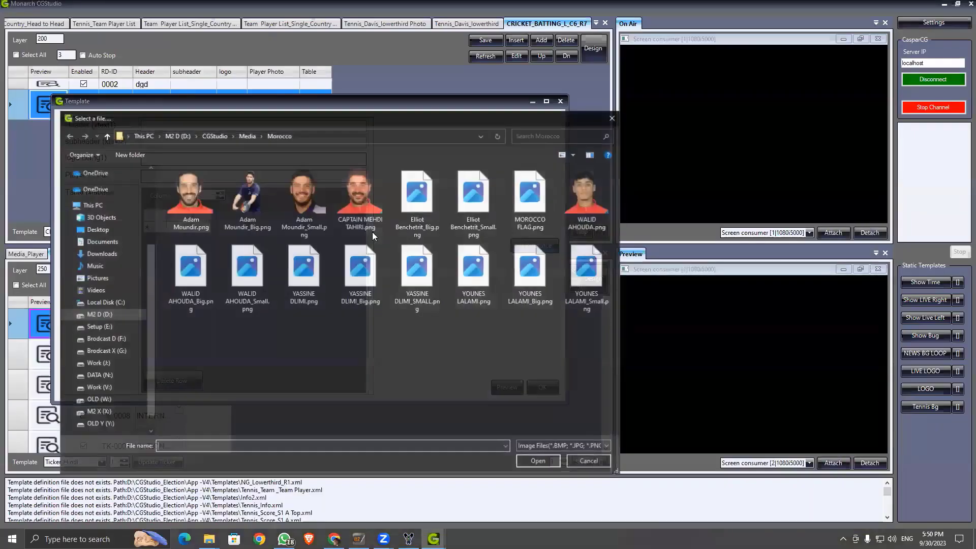
left_click(104, 278)
left_click(252, 280)
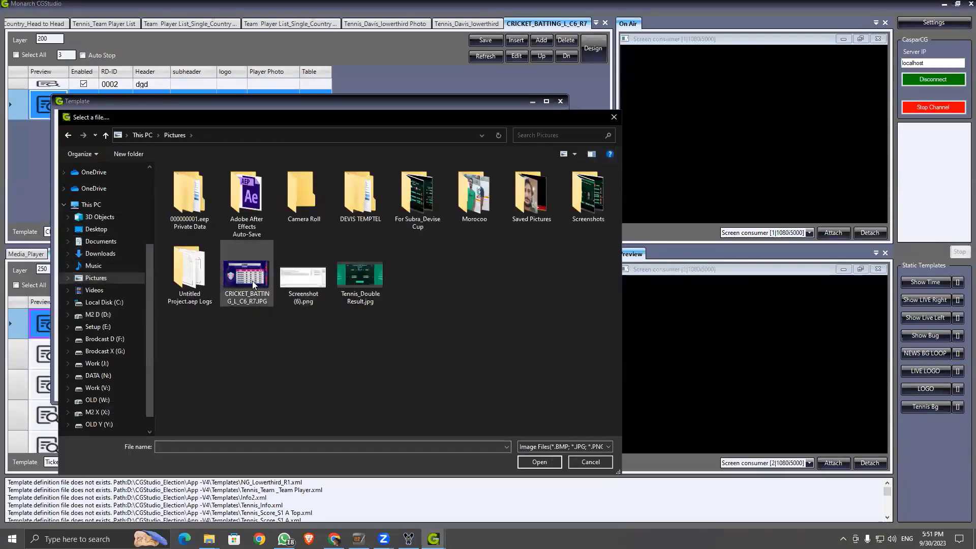
double_click(252, 281)
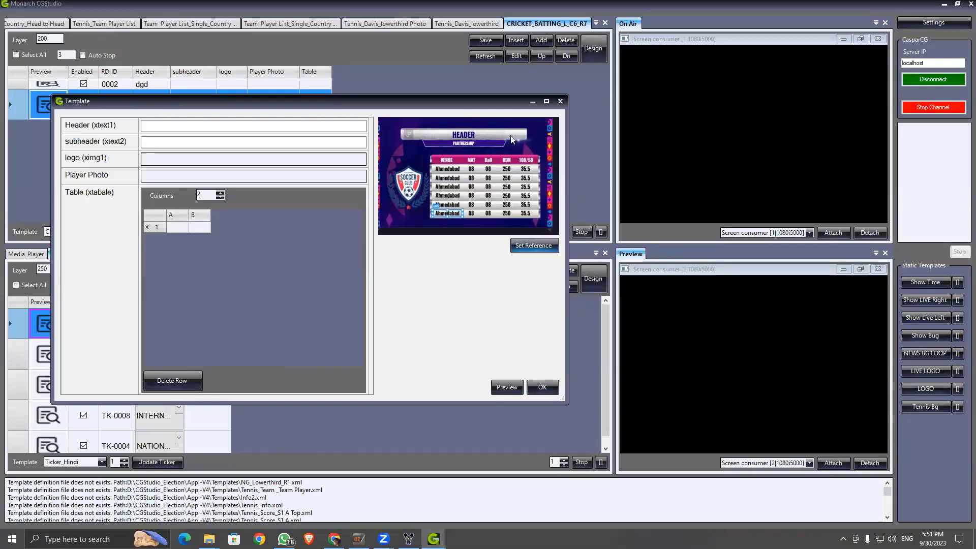
left_click(195, 127)
Step: Enter 'MONARCH GAMES FINAL' in Header and 'TEAM A' in subheader
type("MONARHC")
key("BackSpace")
key("BackSpace")
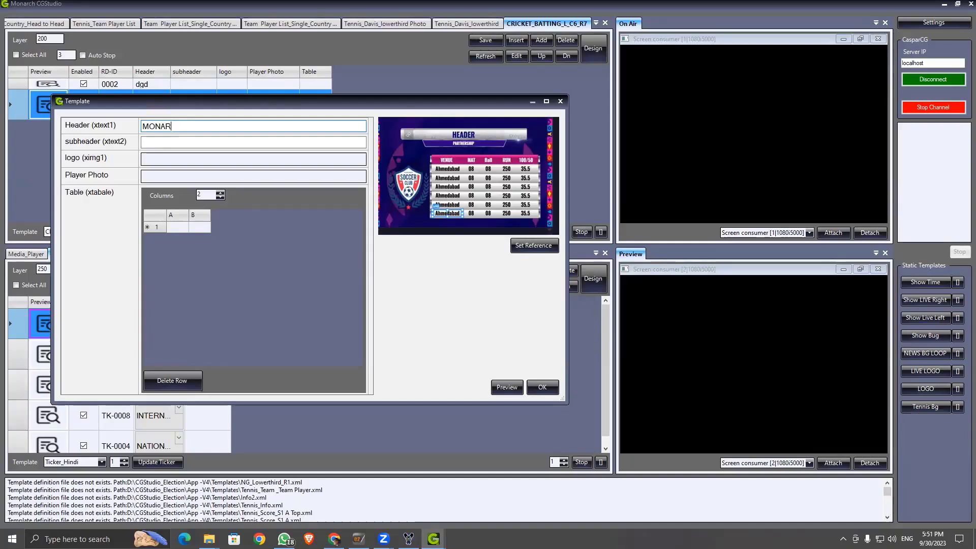
type("CH GAMES FINAL")
left_click(169, 143)
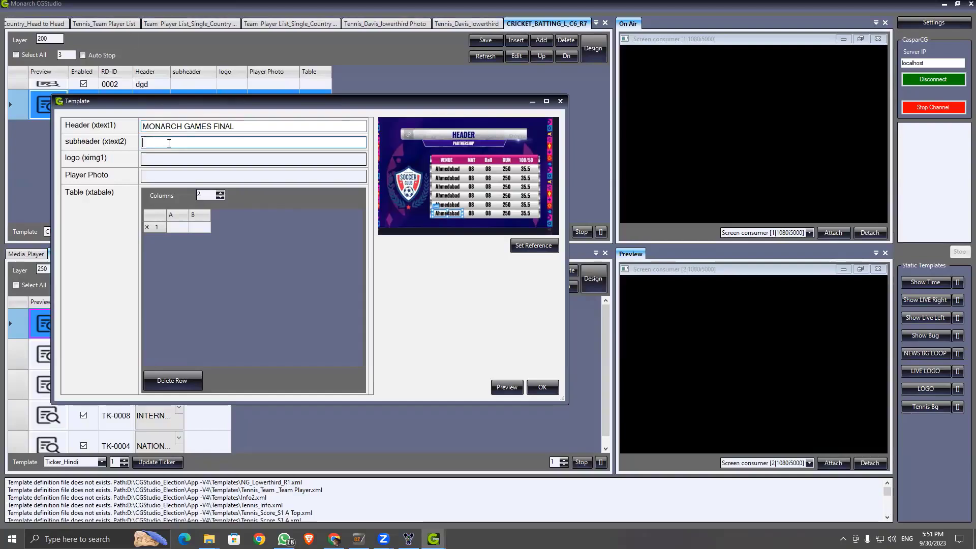
type("TEAM A")
Step: Set the logo to INDIA.png from the FLAG folder under D:\CGStudio\Media
left_click(145, 159)
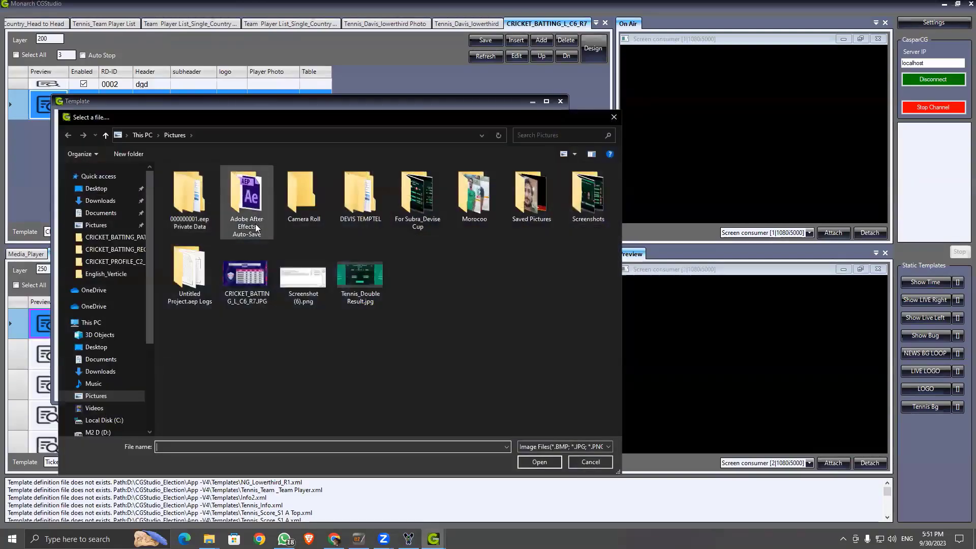
scroll(80, 234, "down", 4)
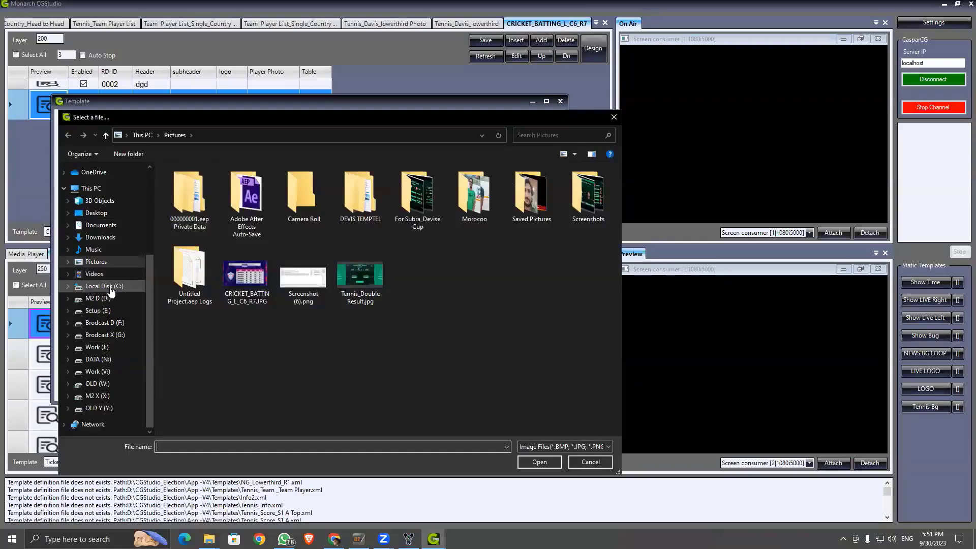
left_click(99, 299)
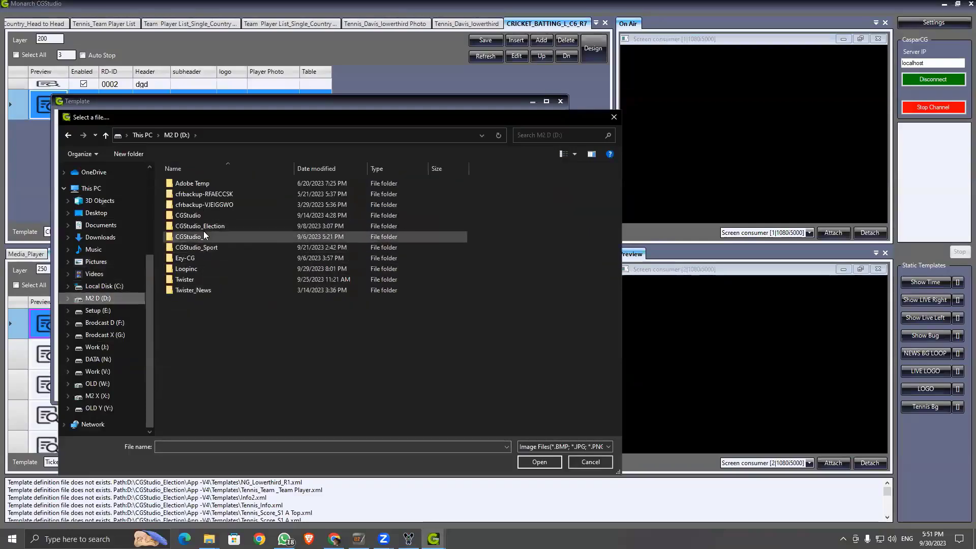
double_click(203, 231)
double_click(204, 231)
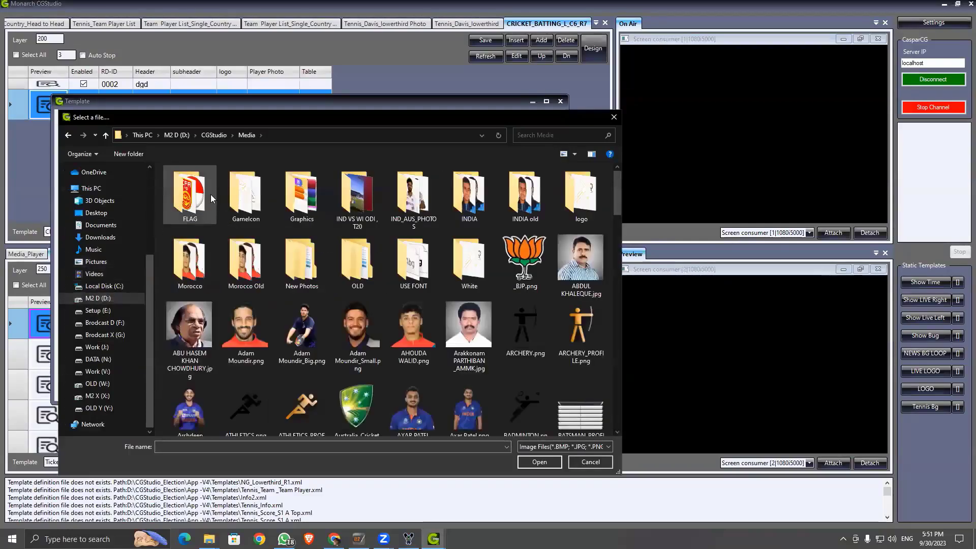
double_click(209, 200)
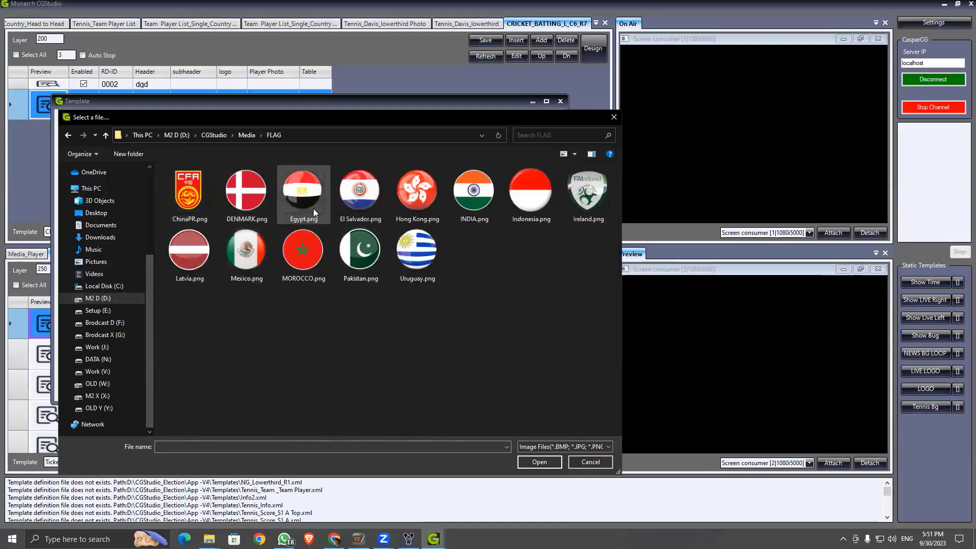
double_click(459, 185)
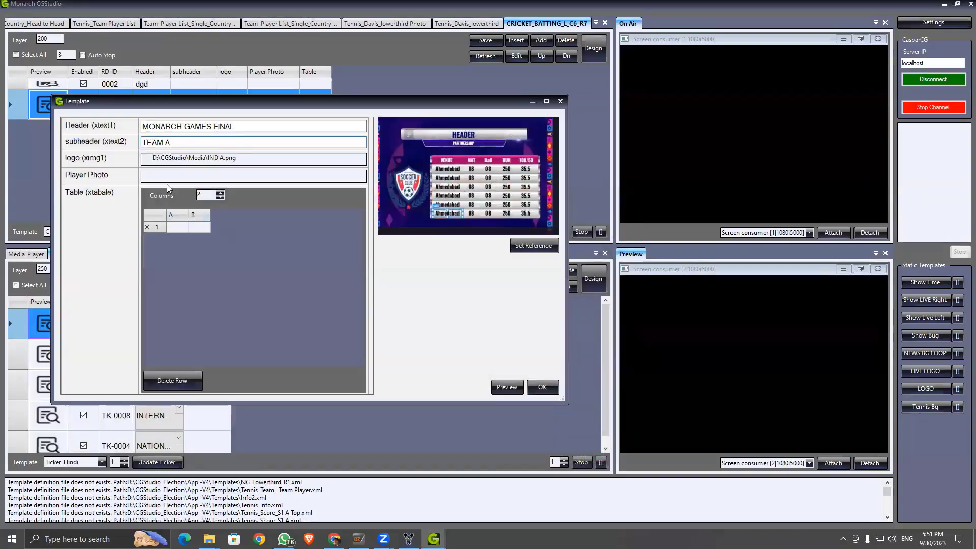
Step: Choose the cricketer's photo from the Media folder as the Player Photo
left_click(152, 177)
left_click(248, 134)
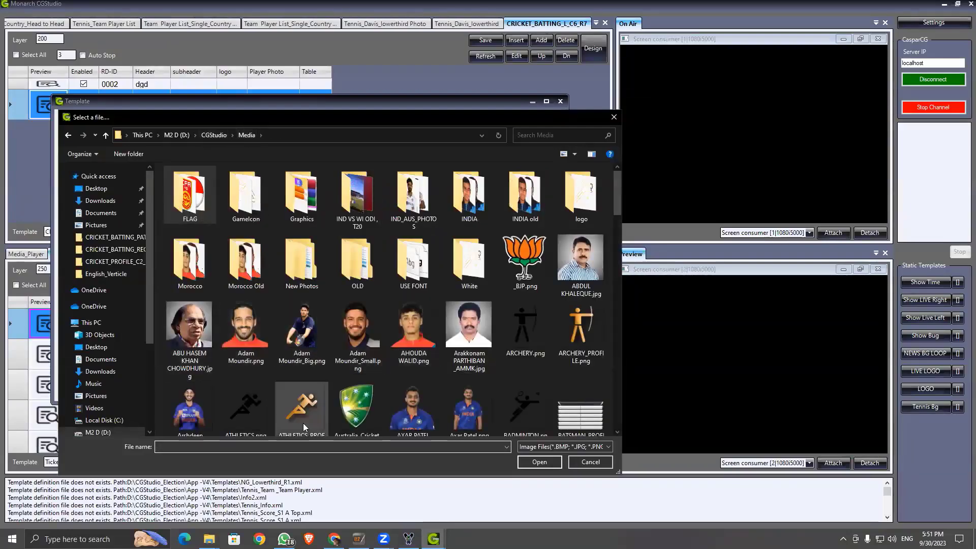
double_click(166, 410)
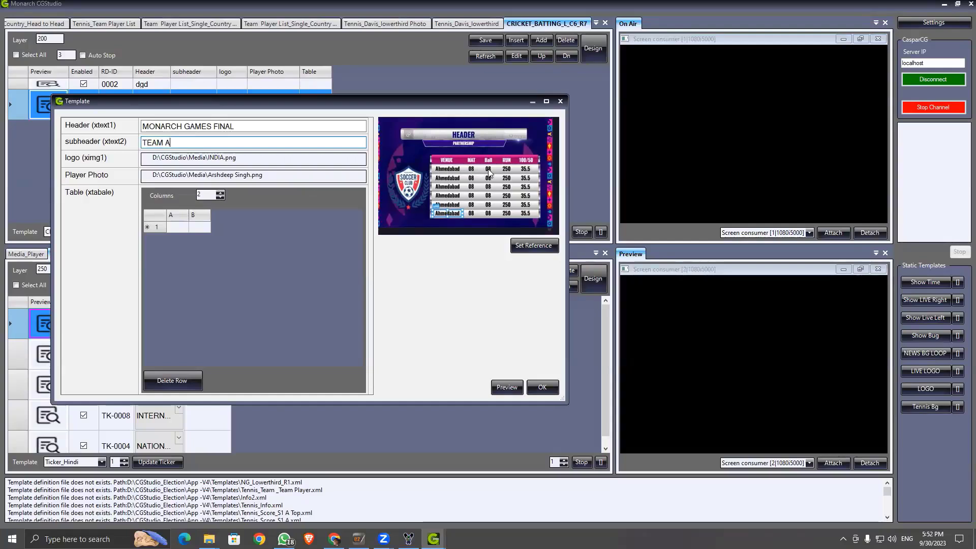
Step: Raise the stats table to five columns and enter the first player's name in cell A1
left_click(220, 193)
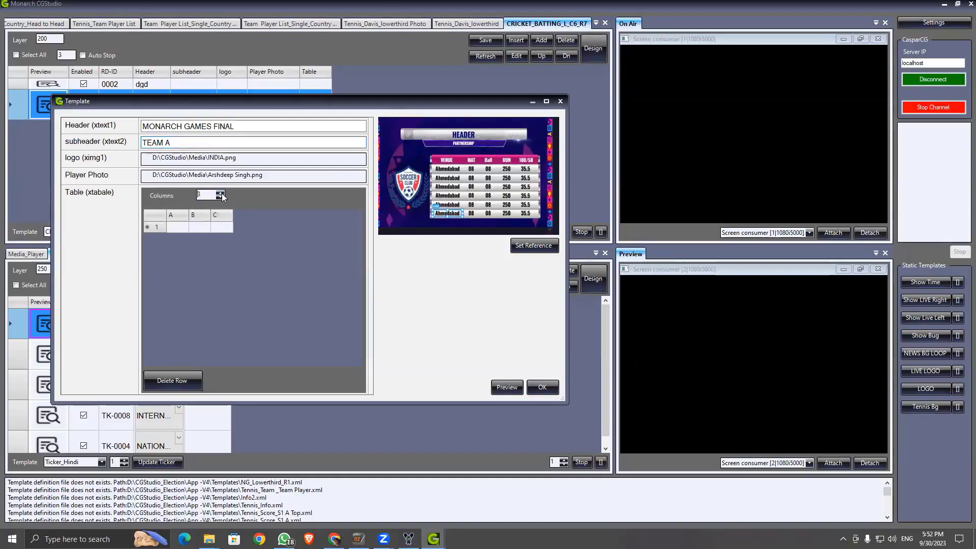
left_click(220, 193)
left_click(220, 194)
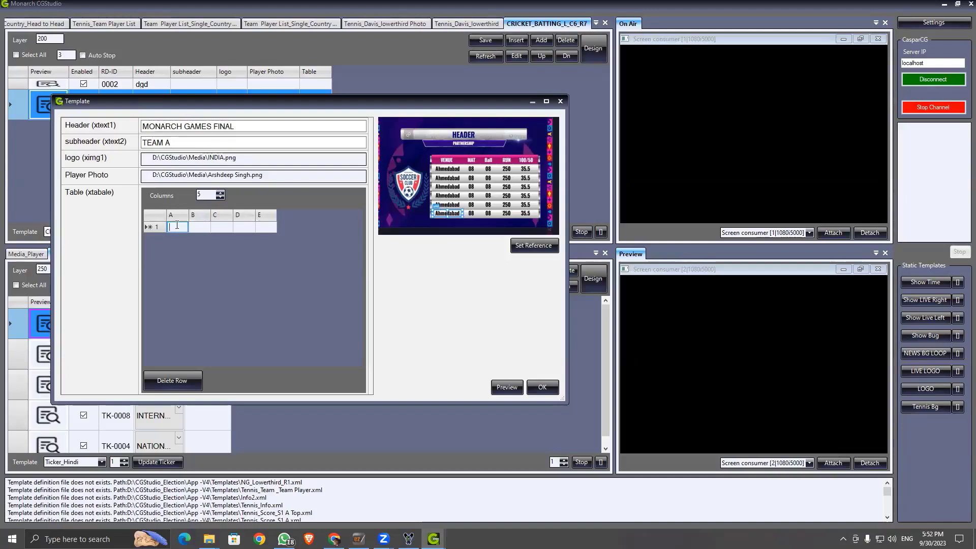
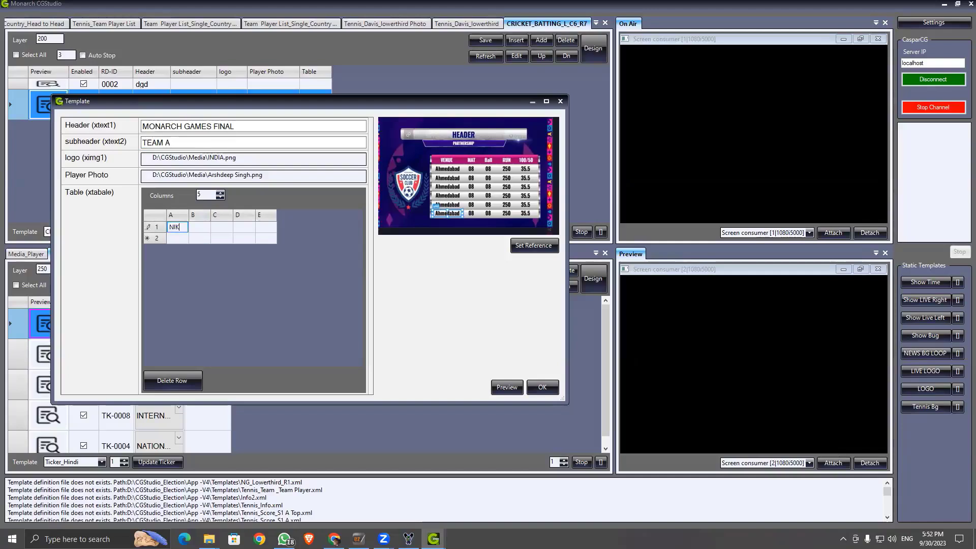
left_click(204, 227)
Step: Fill row 1 cells B–E with 0, 99, 66 and 65/4
left_click(238, 226)
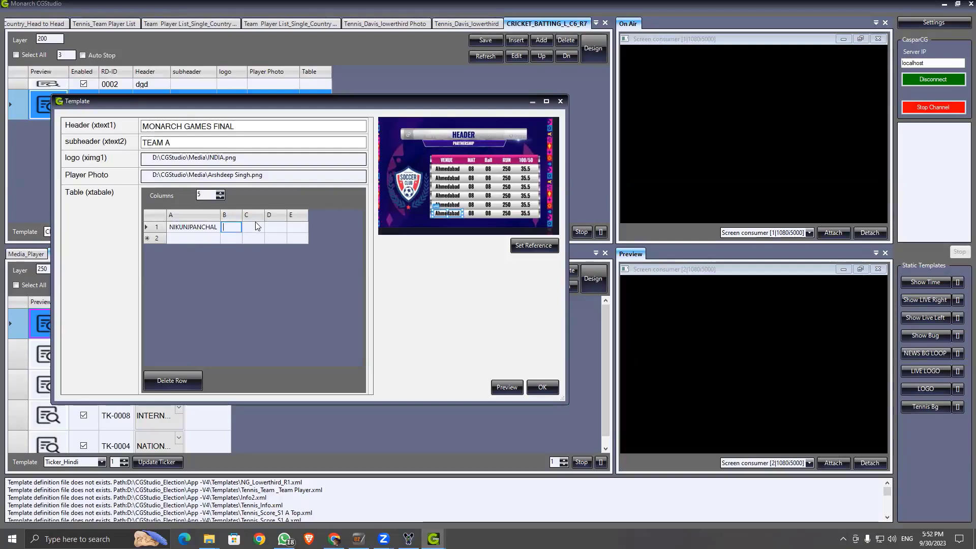
type("01")
left_click(253, 230)
left_click(259, 228)
type("99")
left_click(274, 227)
left_click(279, 228)
type("66")
left_click(298, 227)
left_click(297, 227)
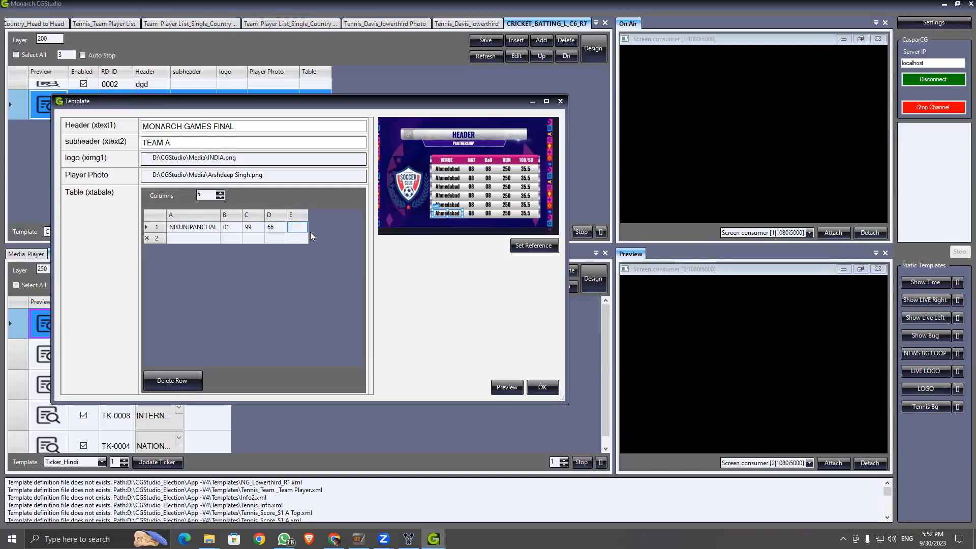
type("65/4")
Step: Commit the 65/4 value, continue past the error and confirm the entry with OK
left_click(197, 238)
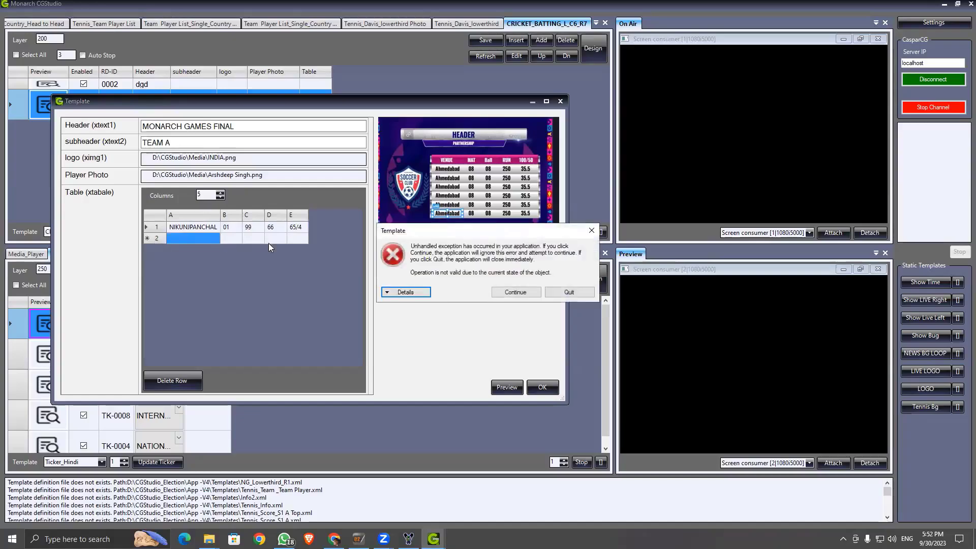
left_click(516, 291)
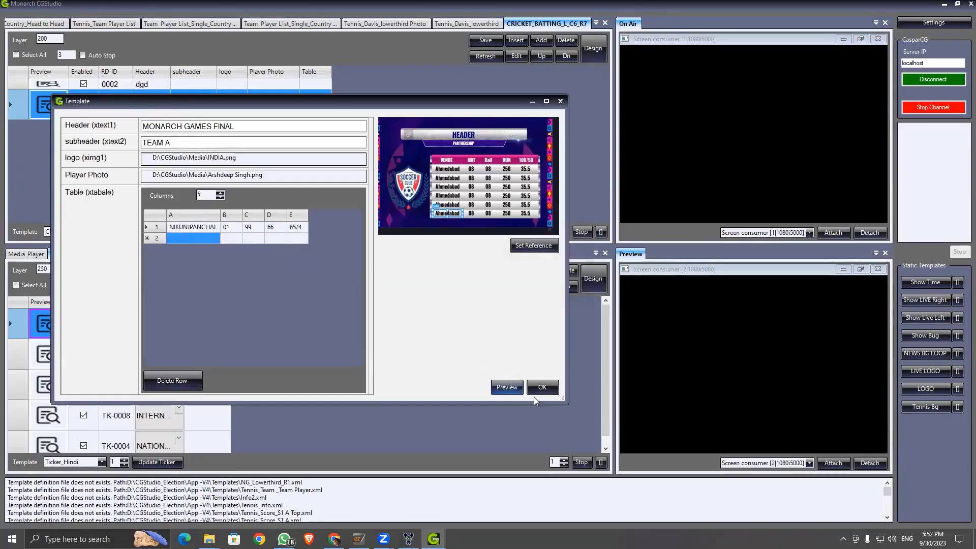
left_click(543, 386)
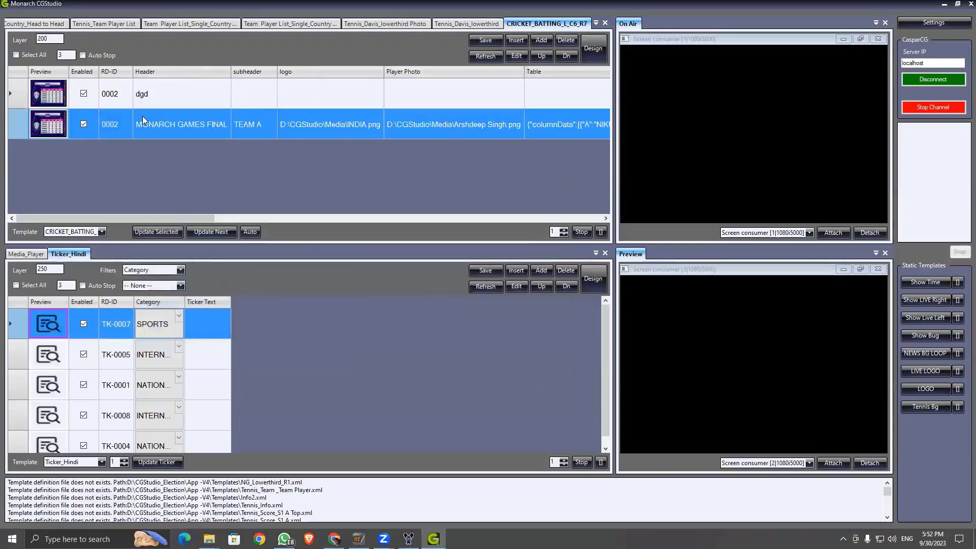
Step: Reopen rundown entry 0002 and enter the second player's name in cell A2
double_click(166, 126)
left_click(165, 182)
left_click(178, 174)
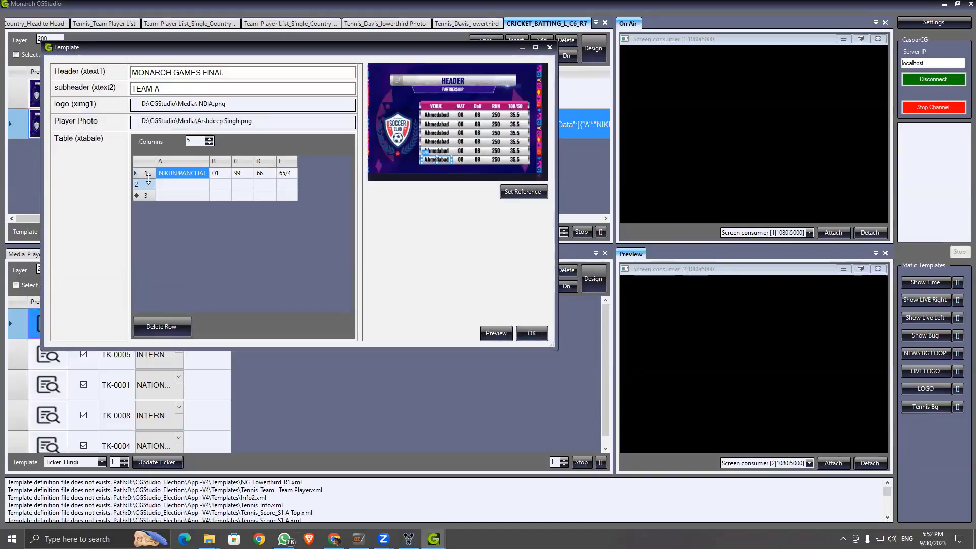
left_click(166, 182)
left_click(168, 185)
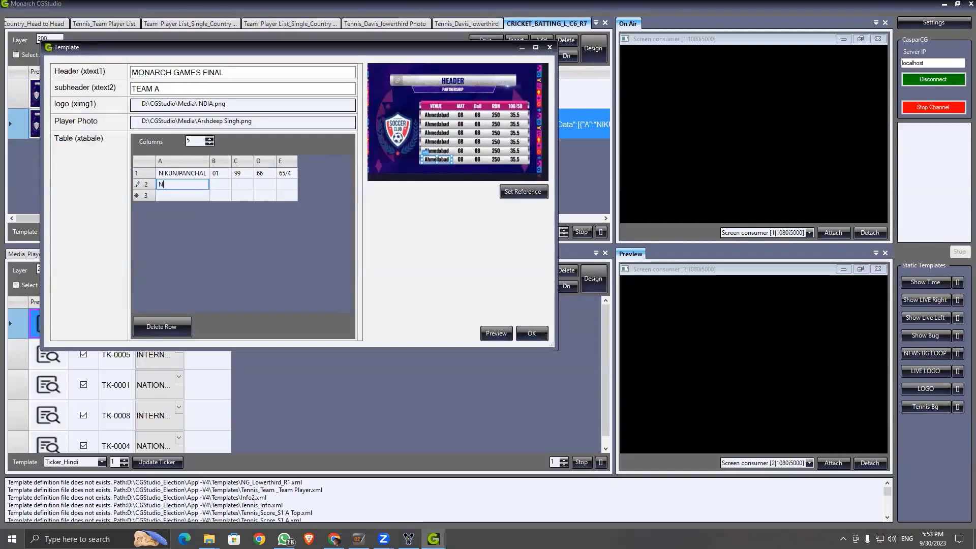
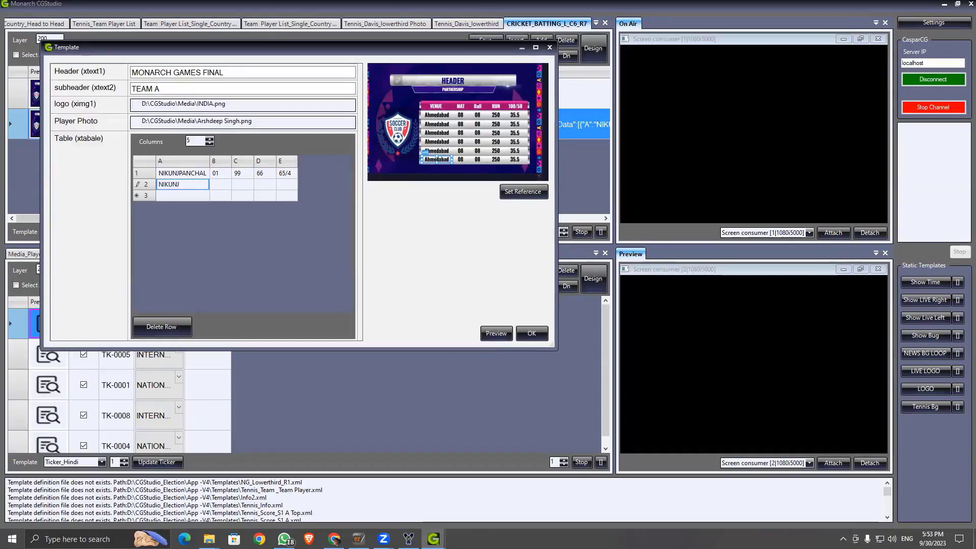
Step: Fill row 2 cells B–E with 01, 80, 70 and 44
left_click(220, 185)
left_click(221, 185)
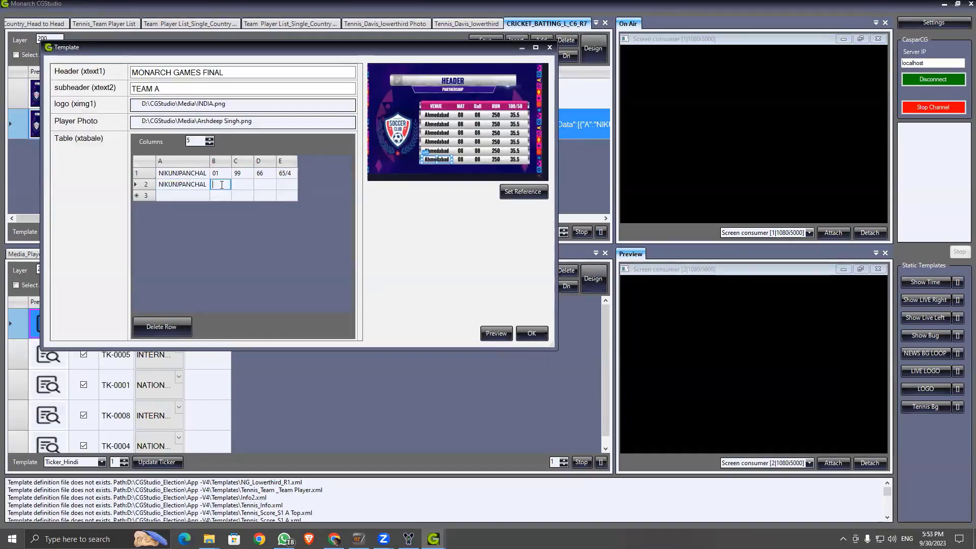
type("01")
left_click(241, 186)
left_click(246, 184)
type("80")
left_click(255, 186)
type("70")
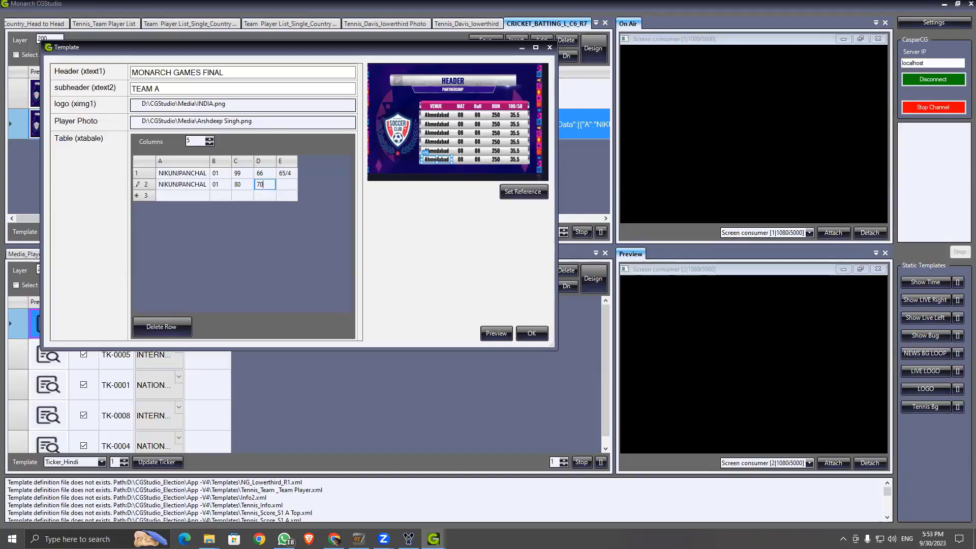
left_click(289, 185)
left_click(289, 186)
type("44")
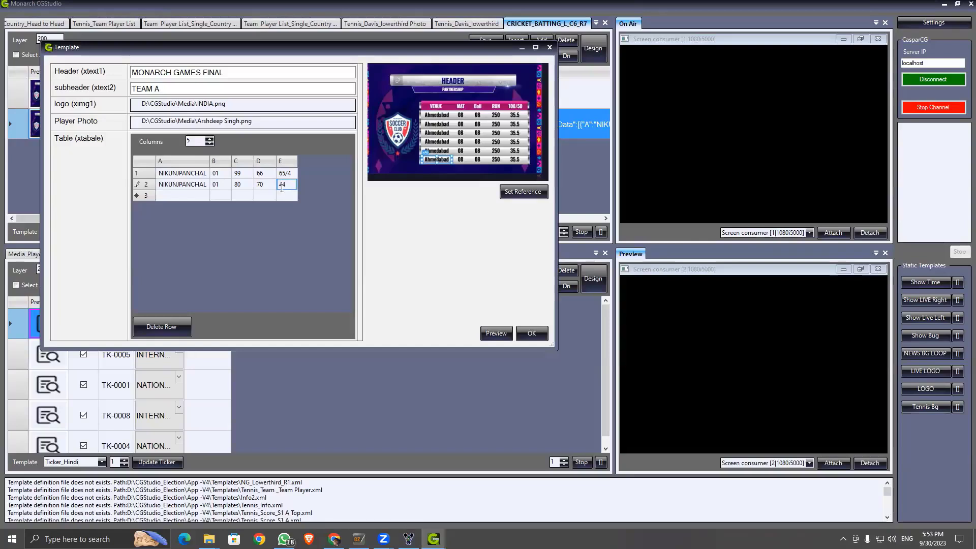
Step: Fill row 3 with a player's name and 66, 102, 950, 80, then name the fourth player
left_click(189, 197)
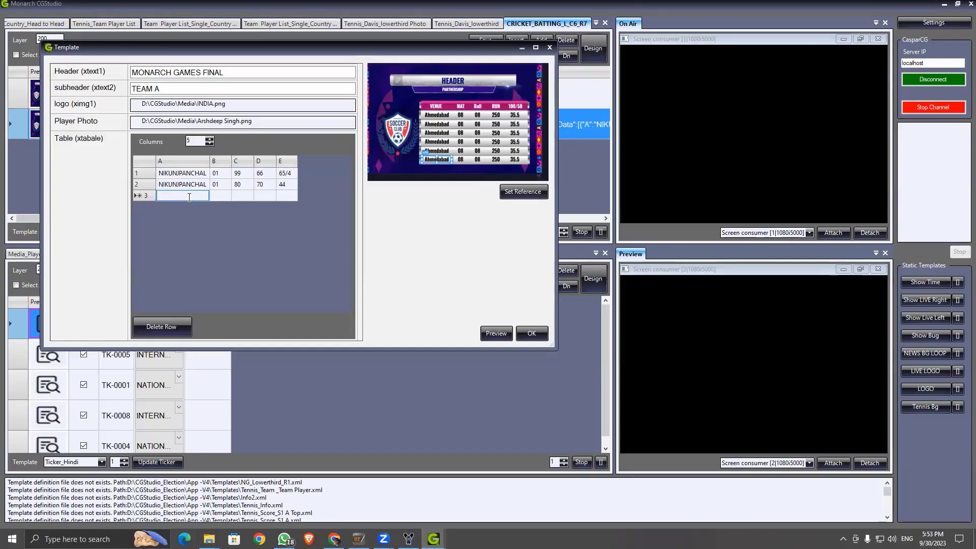
type("PRA")
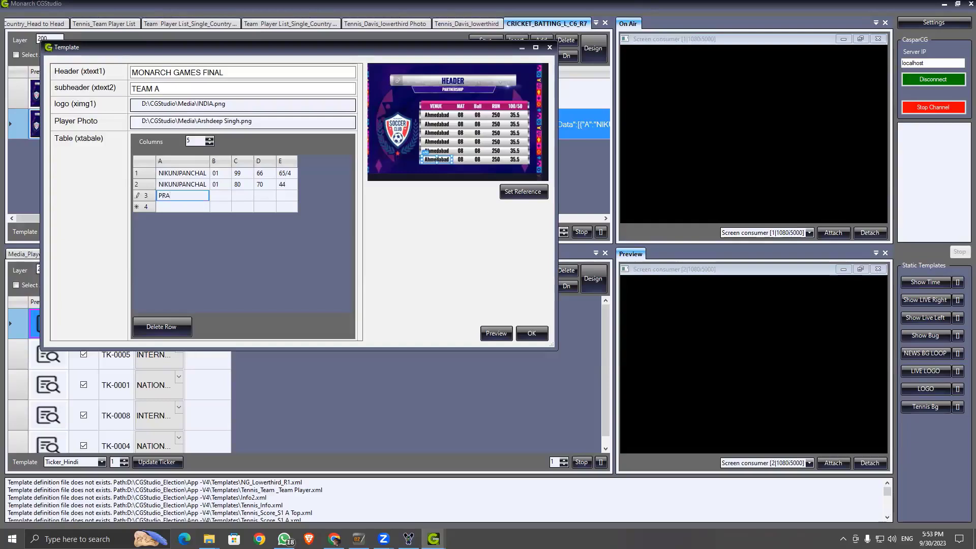
type("VEENSIR")
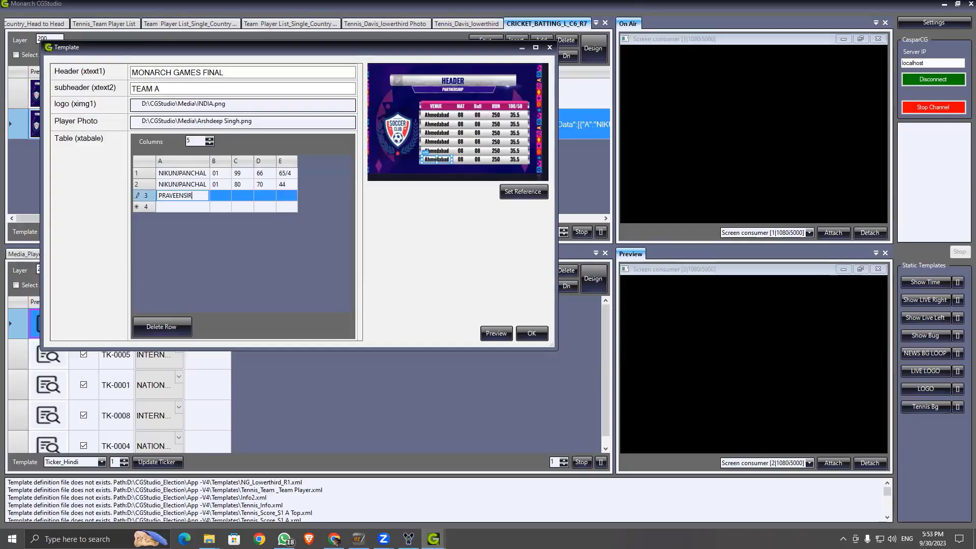
left_click(223, 196)
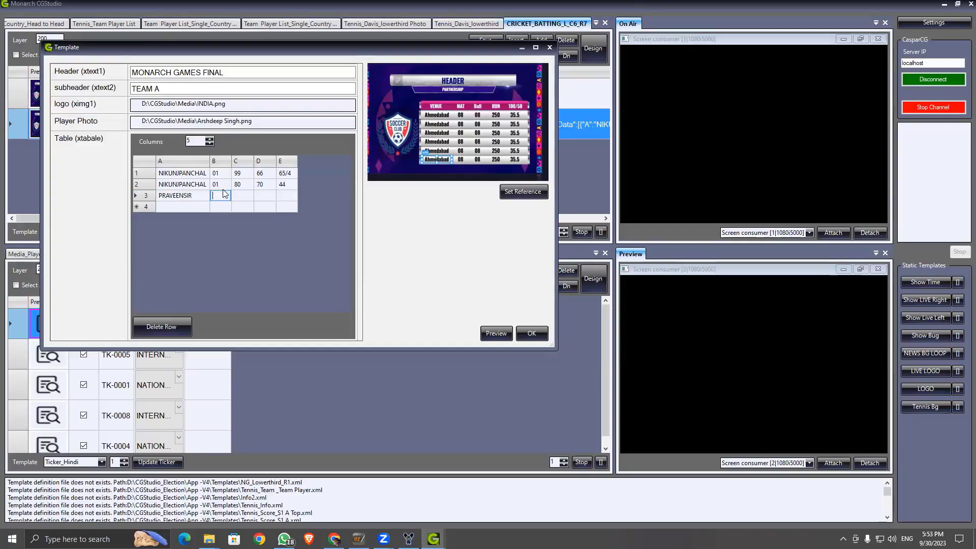
type("66")
left_click(243, 195)
left_click(244, 196)
type("102")
left_click(264, 197)
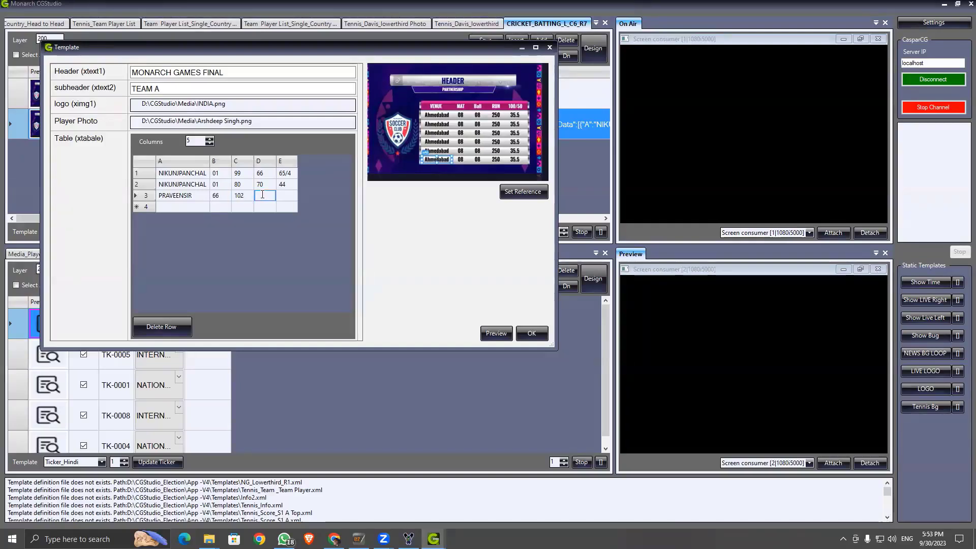
type("99")
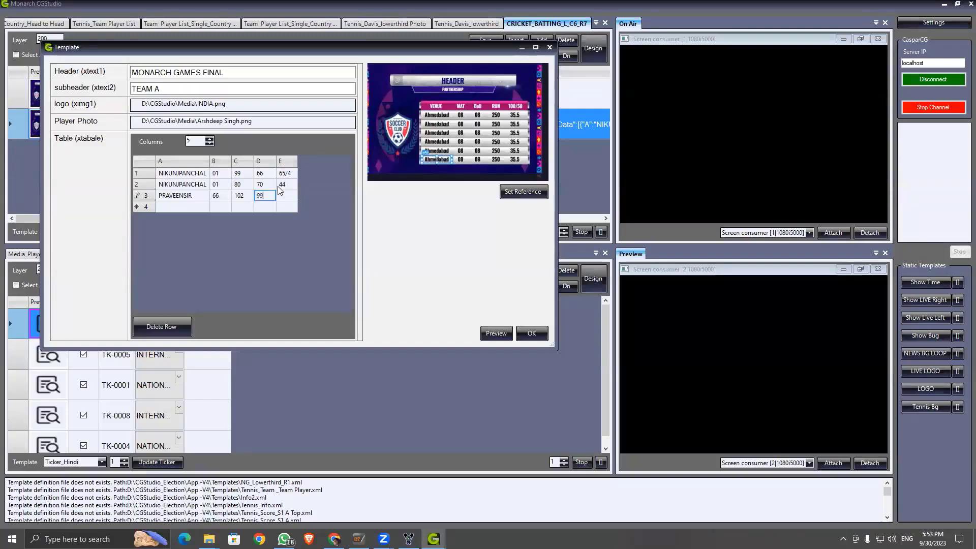
key("BackSpace")
type("50")
left_click(290, 195)
left_click(290, 196)
type("8")
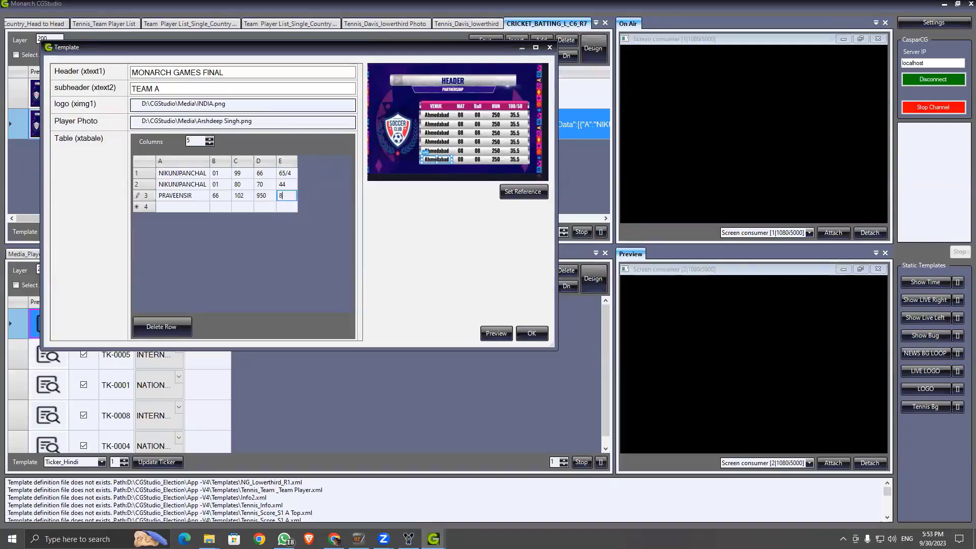
type("0")
left_click(176, 205)
type("SHARMASIR")
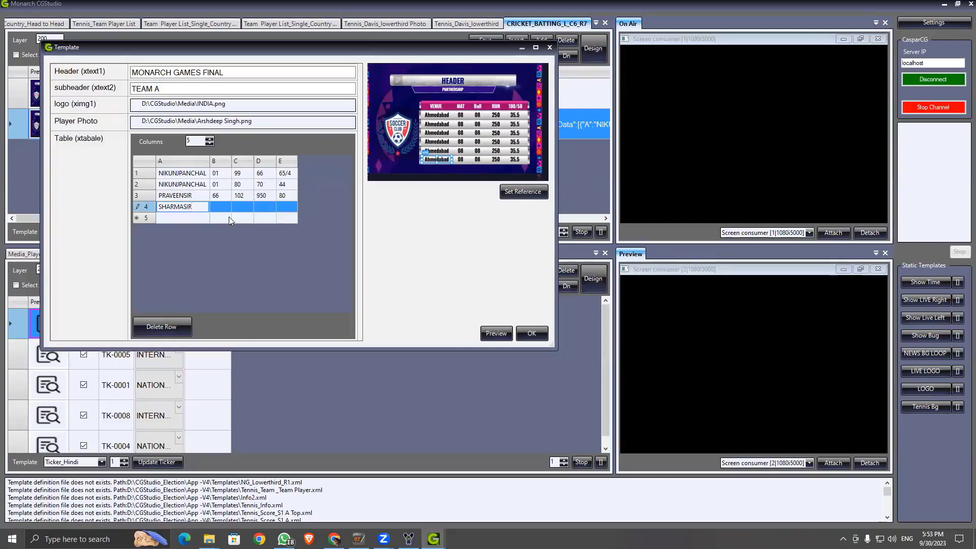
Step: Fill row 4 cells B–E with 55, 99, 70 and 80
left_click(224, 204)
type("55")
left_click(241, 204)
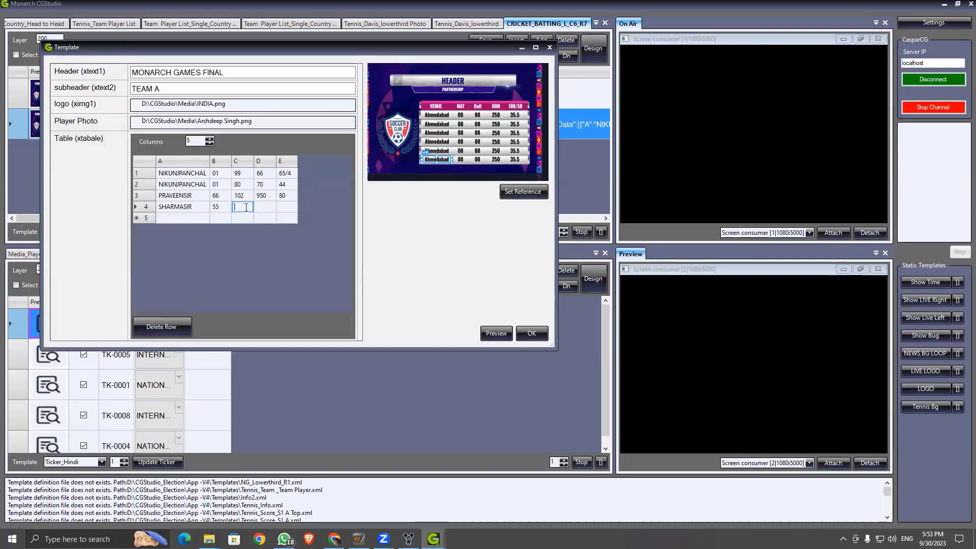
type("99")
left_click(266, 207)
left_click(267, 207)
type("70")
left_click(293, 205)
type("80")
Step: Add filler row 5 with test values fcgdgfd, dfg, rgffgfg and gf
left_click(164, 217)
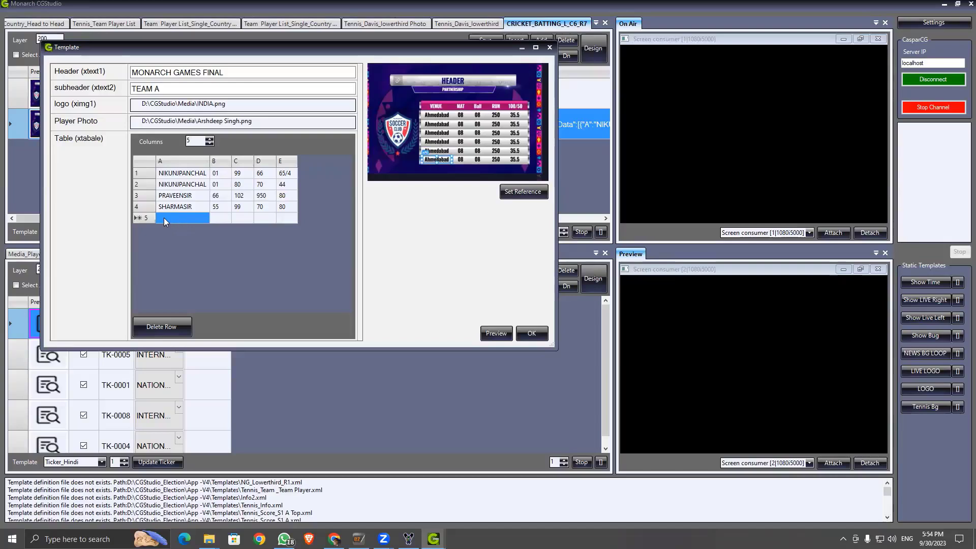
type("fcgdgfd")
left_click(219, 218)
type("dfg")
left_click(243, 217)
type("rgf")
type("fgfg")
left_click(280, 219)
type("gf")
Step: Add filler row 6 with fg/gf test values and save the table with OK
left_click(193, 228)
type("fg")
left_click(224, 229)
type("gf")
left_click(239, 229)
type("fg")
left_click(264, 229)
type("fg")
left_click(288, 230)
type("fg")
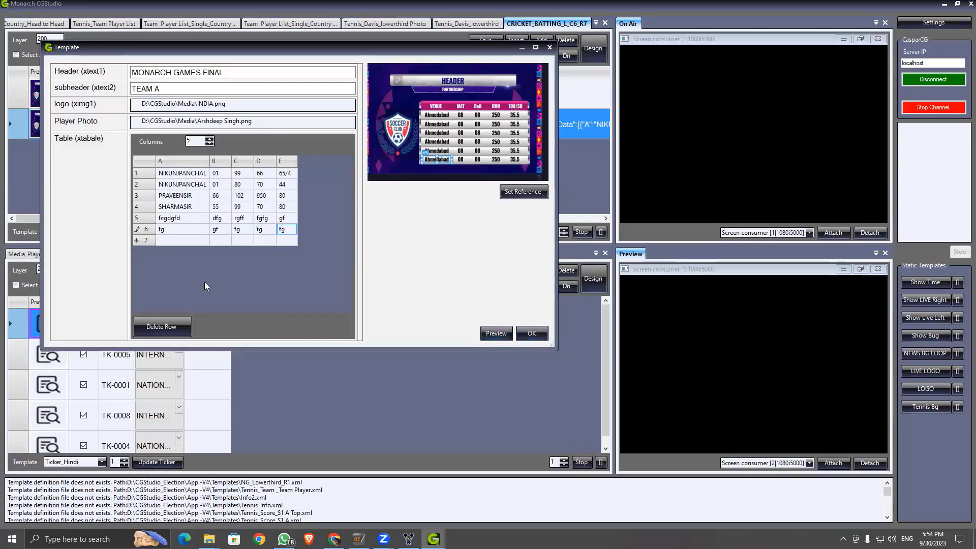
left_click(494, 334)
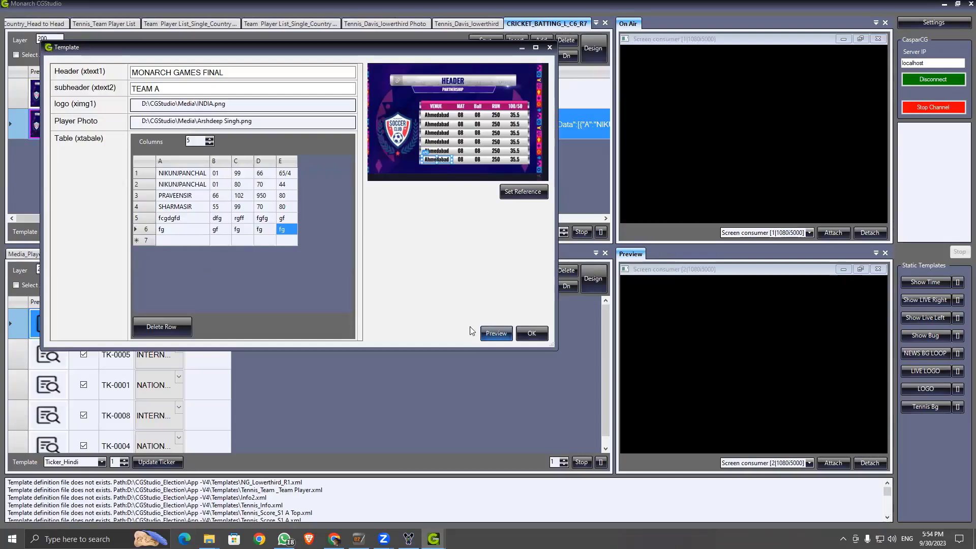
left_click(531, 333)
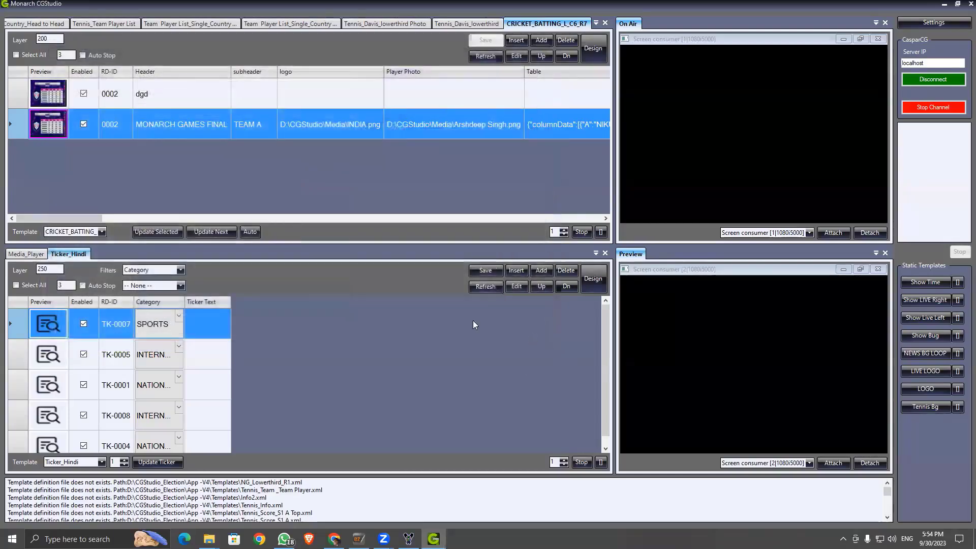